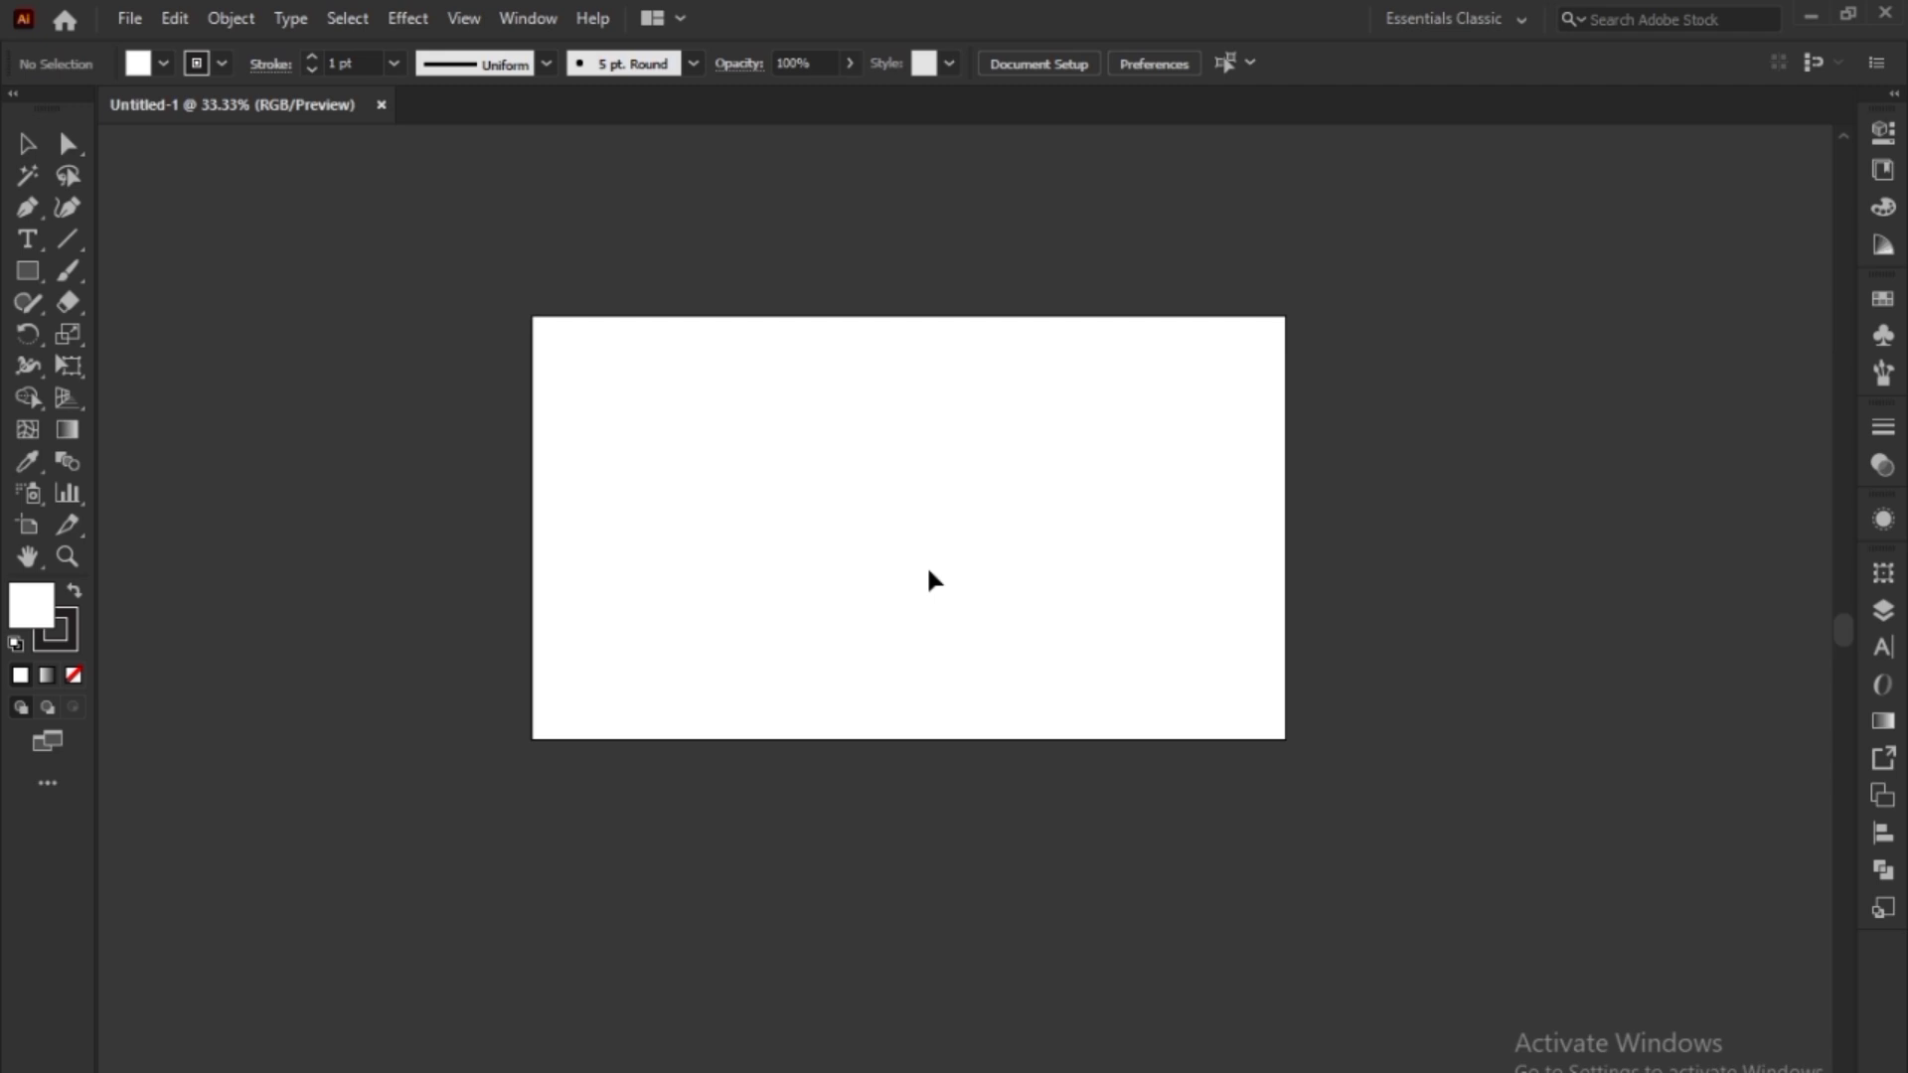
- Add a point text reading "CIRCLE" in capitals in the upper part of the artboard
key("ctrl+space")
left_click(916, 473)
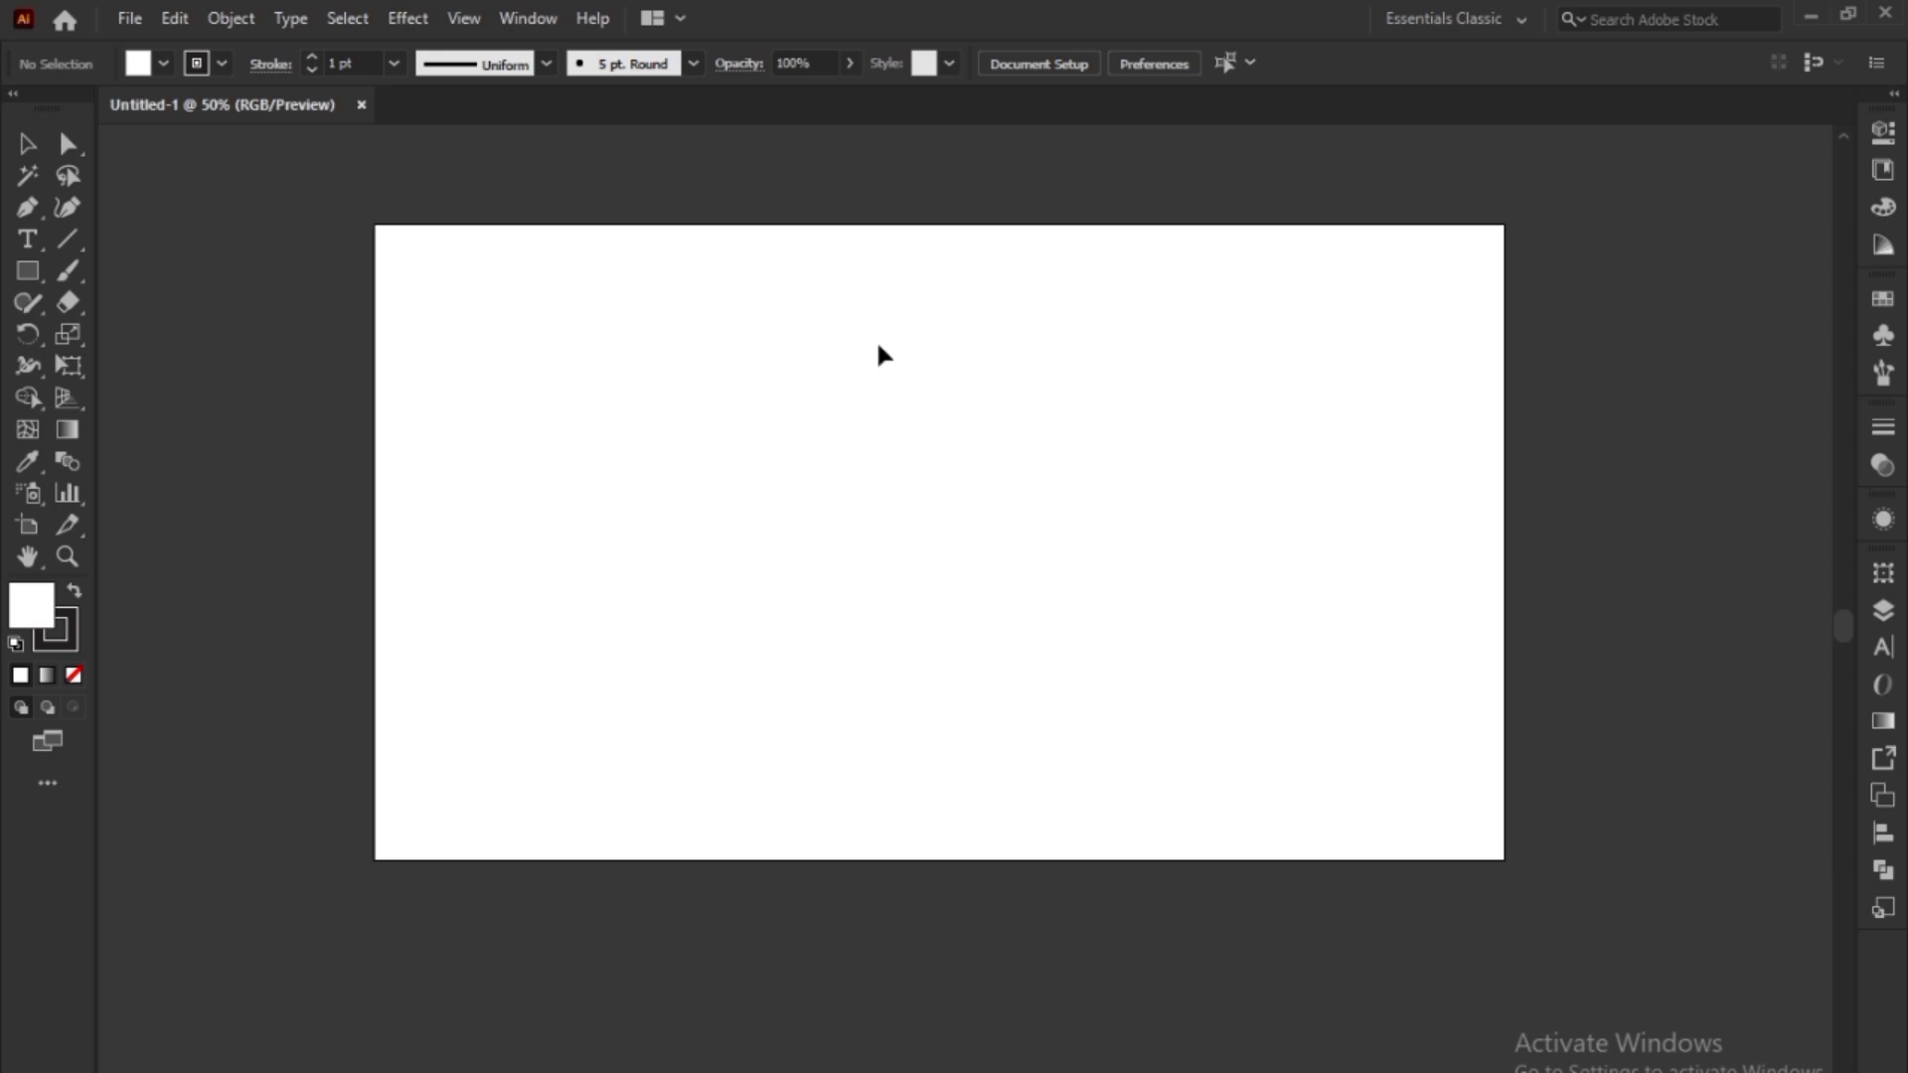
left_click(27, 238)
left_click(651, 354)
left_click_drag(712, 366, 1232, 646)
double_click(1043, 408)
triple_click(1044, 405)
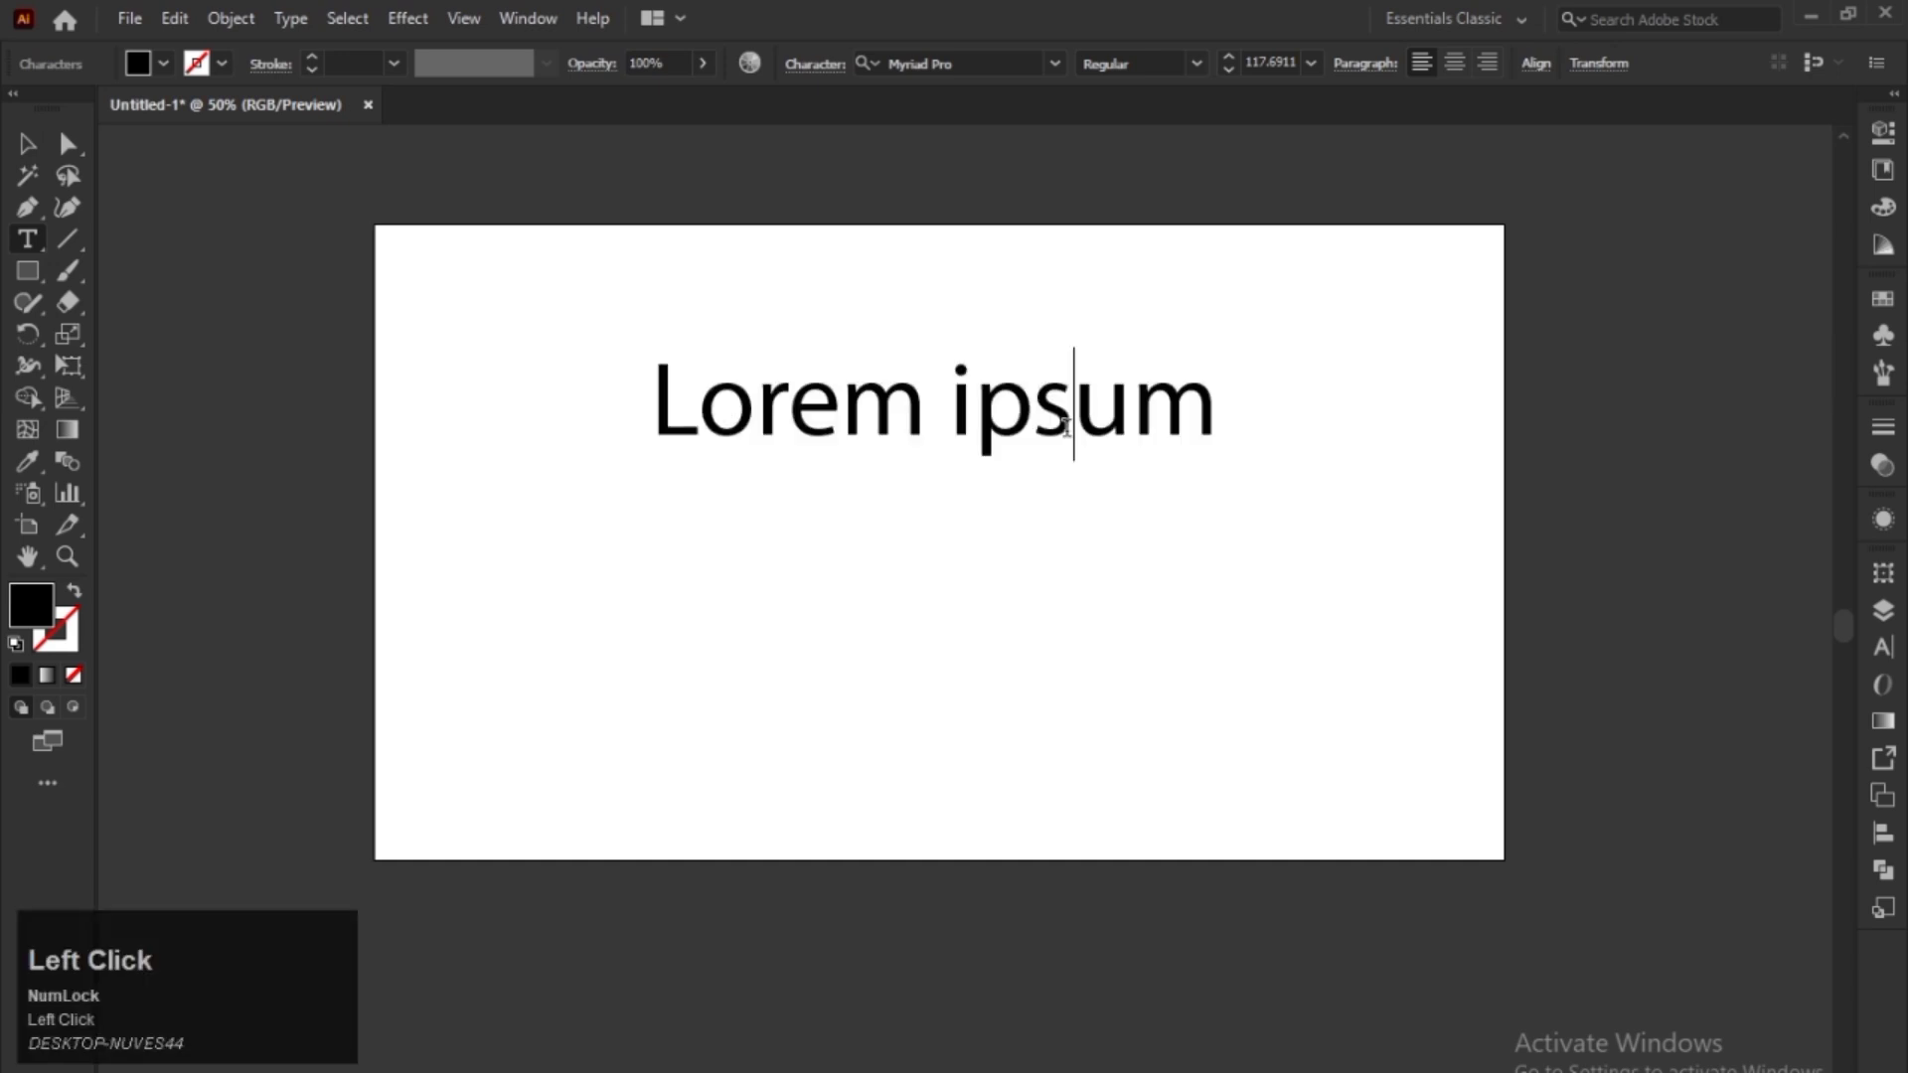
double_click(1066, 425)
left_click(1066, 427)
triple_click(1066, 428)
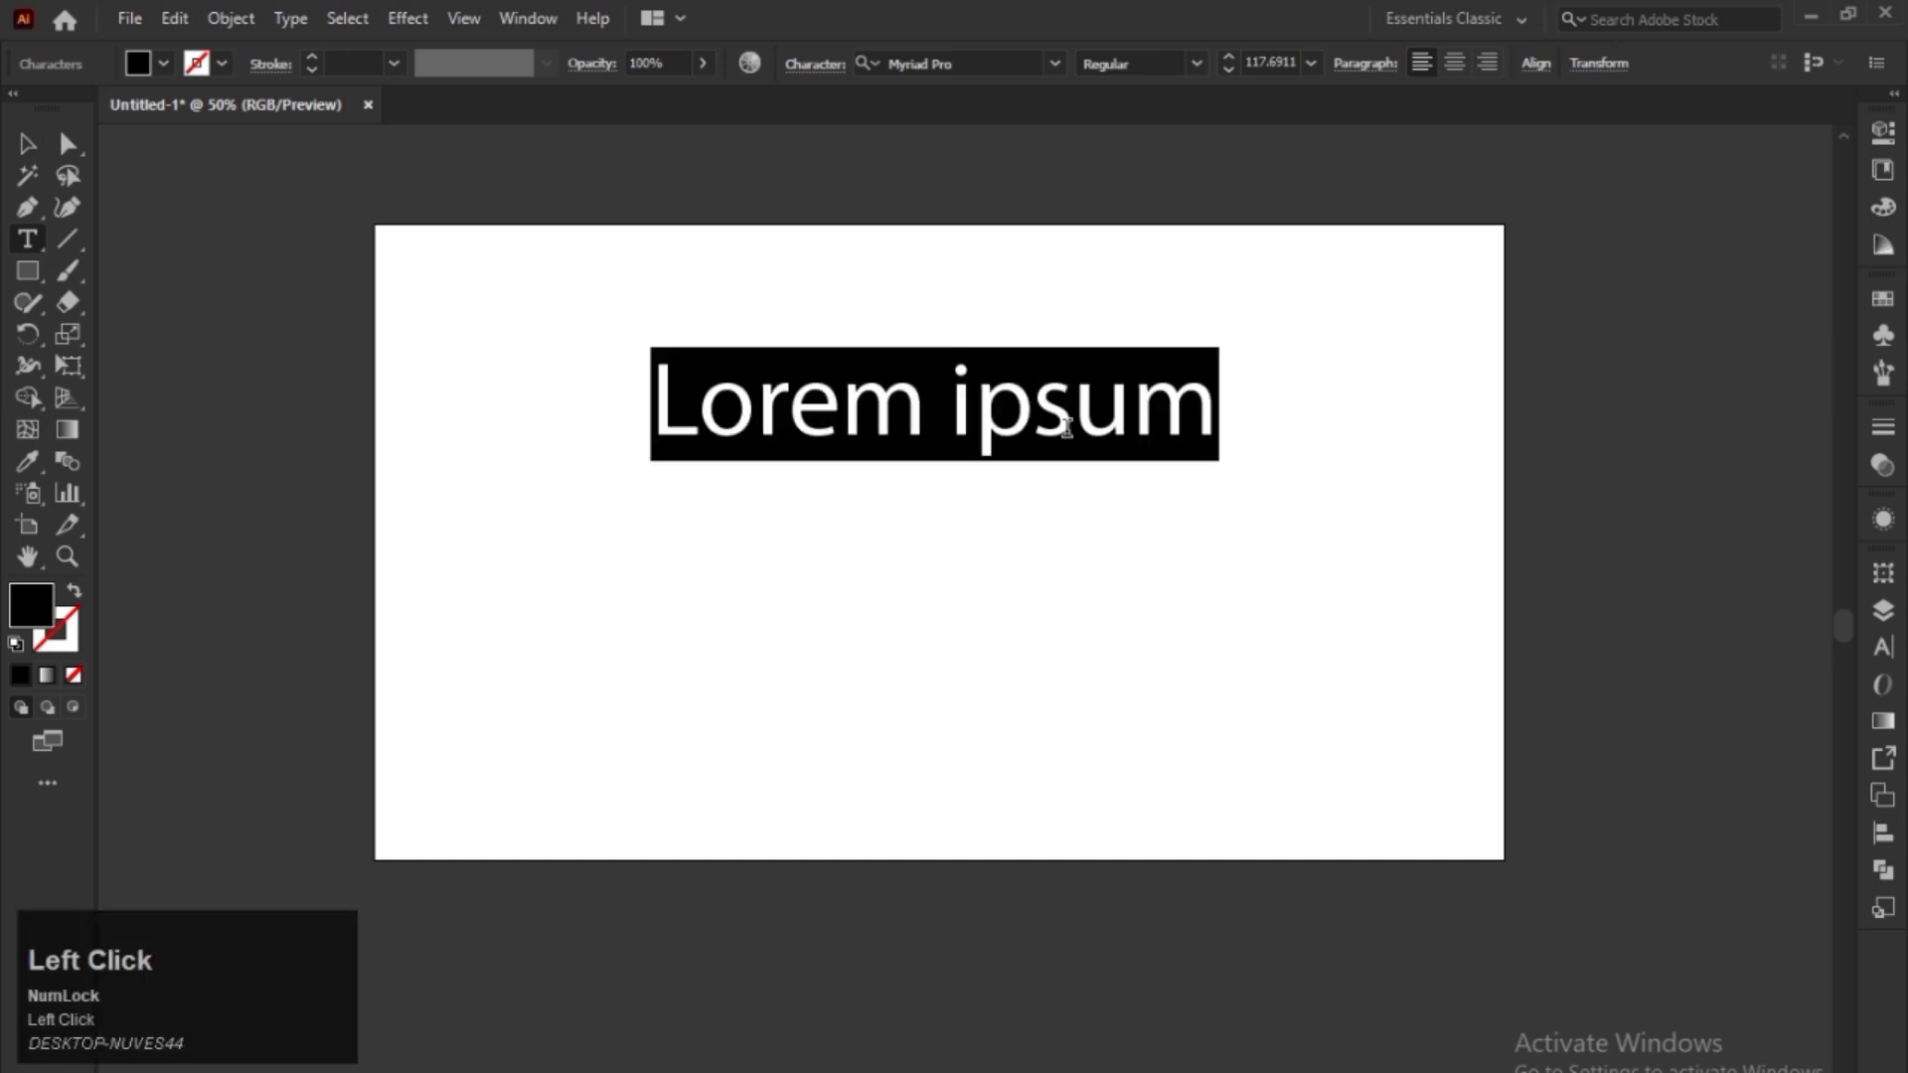
type("C")
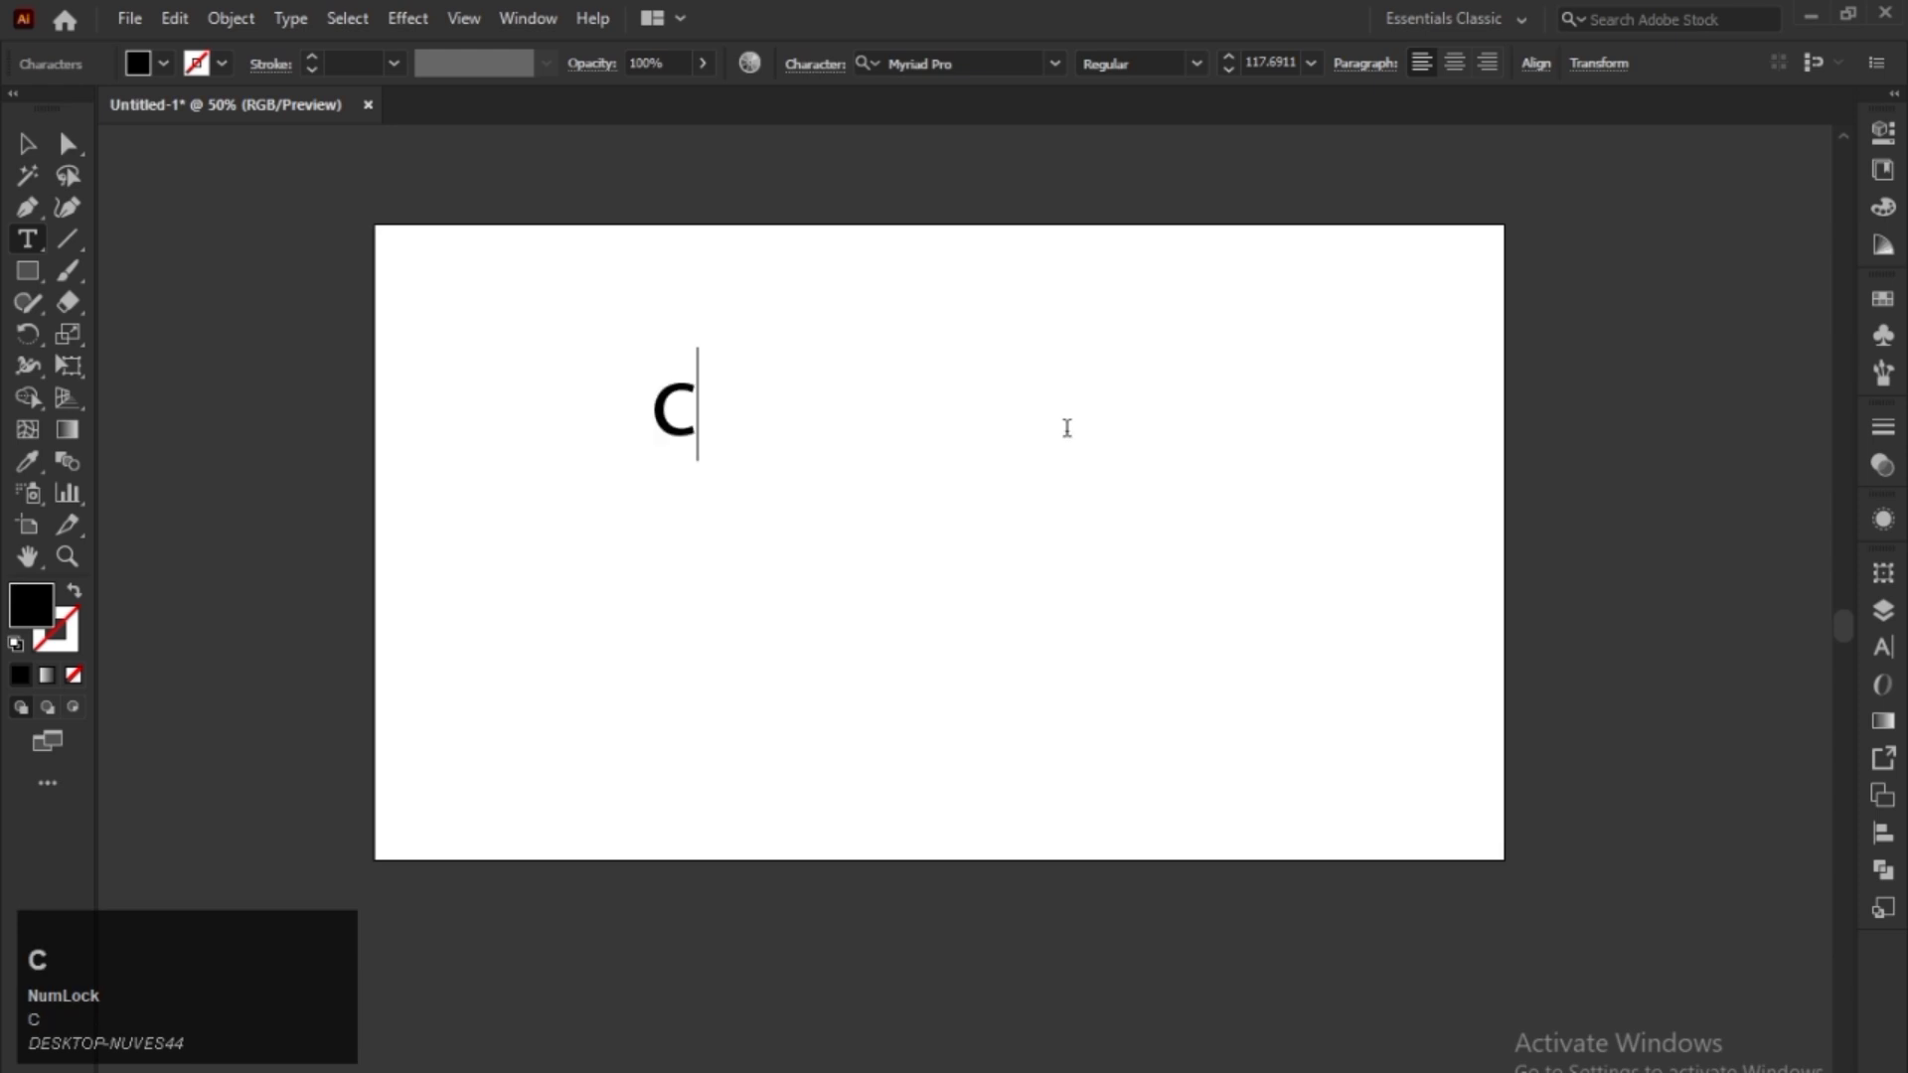
key("BackSpace")
key("Caps_Lock")
type("CIRCLE")
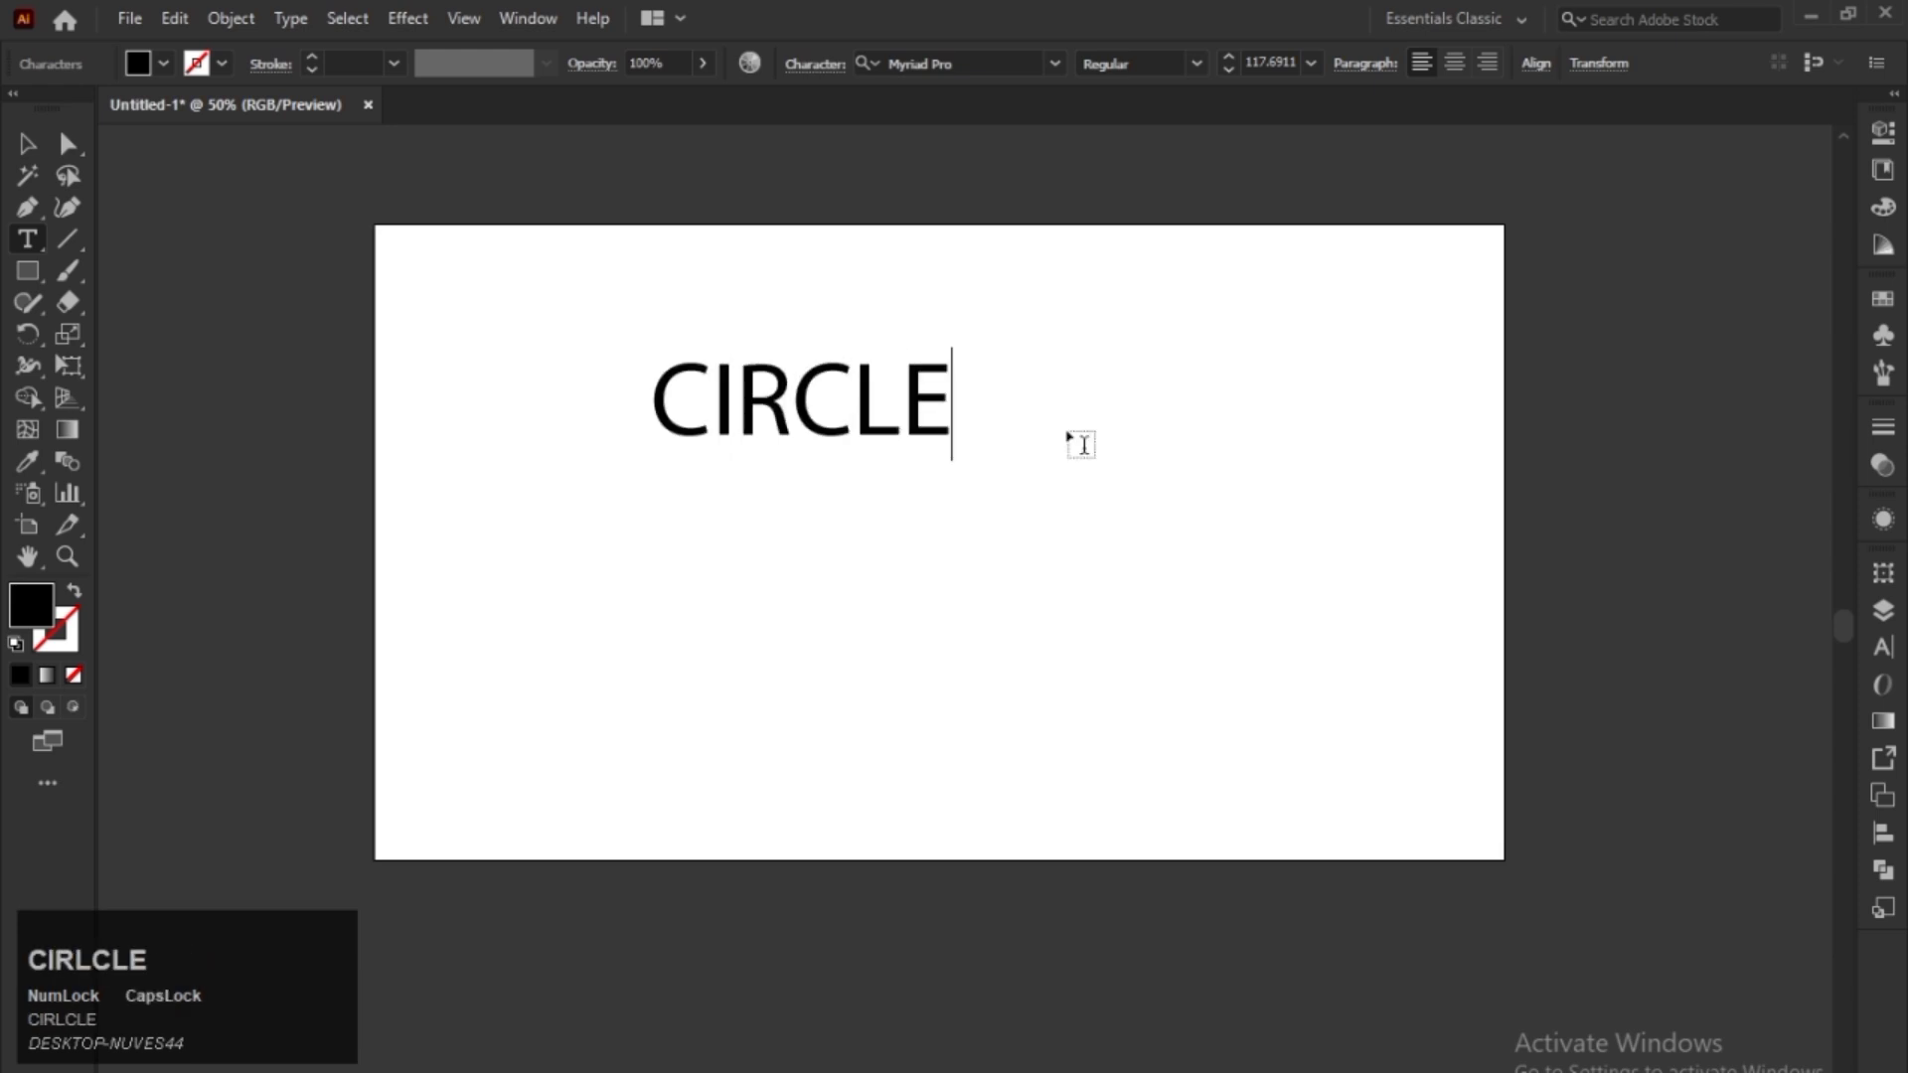
- Set the CIRCLE text's font to Bebas Neue Regular and move the text to the artboard's upper-left area
left_click(27, 143)
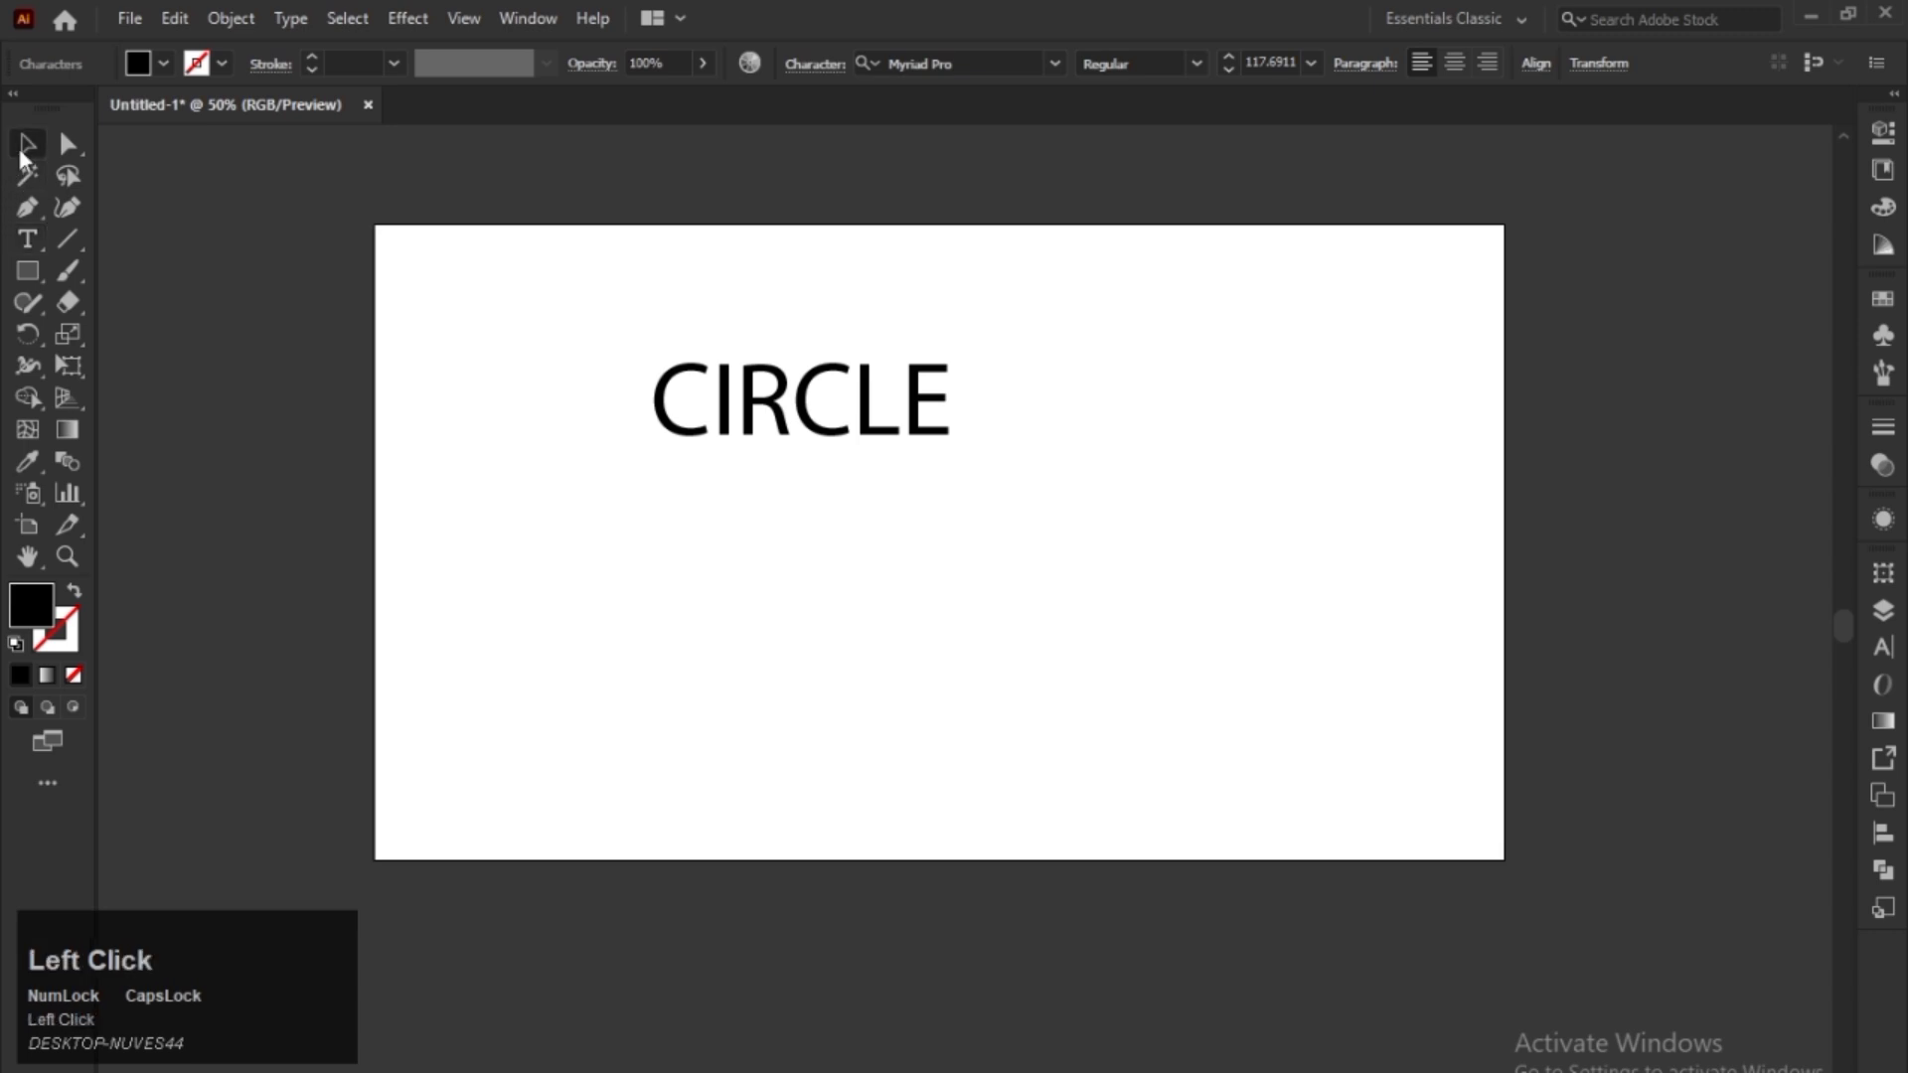
left_click(1062, 64)
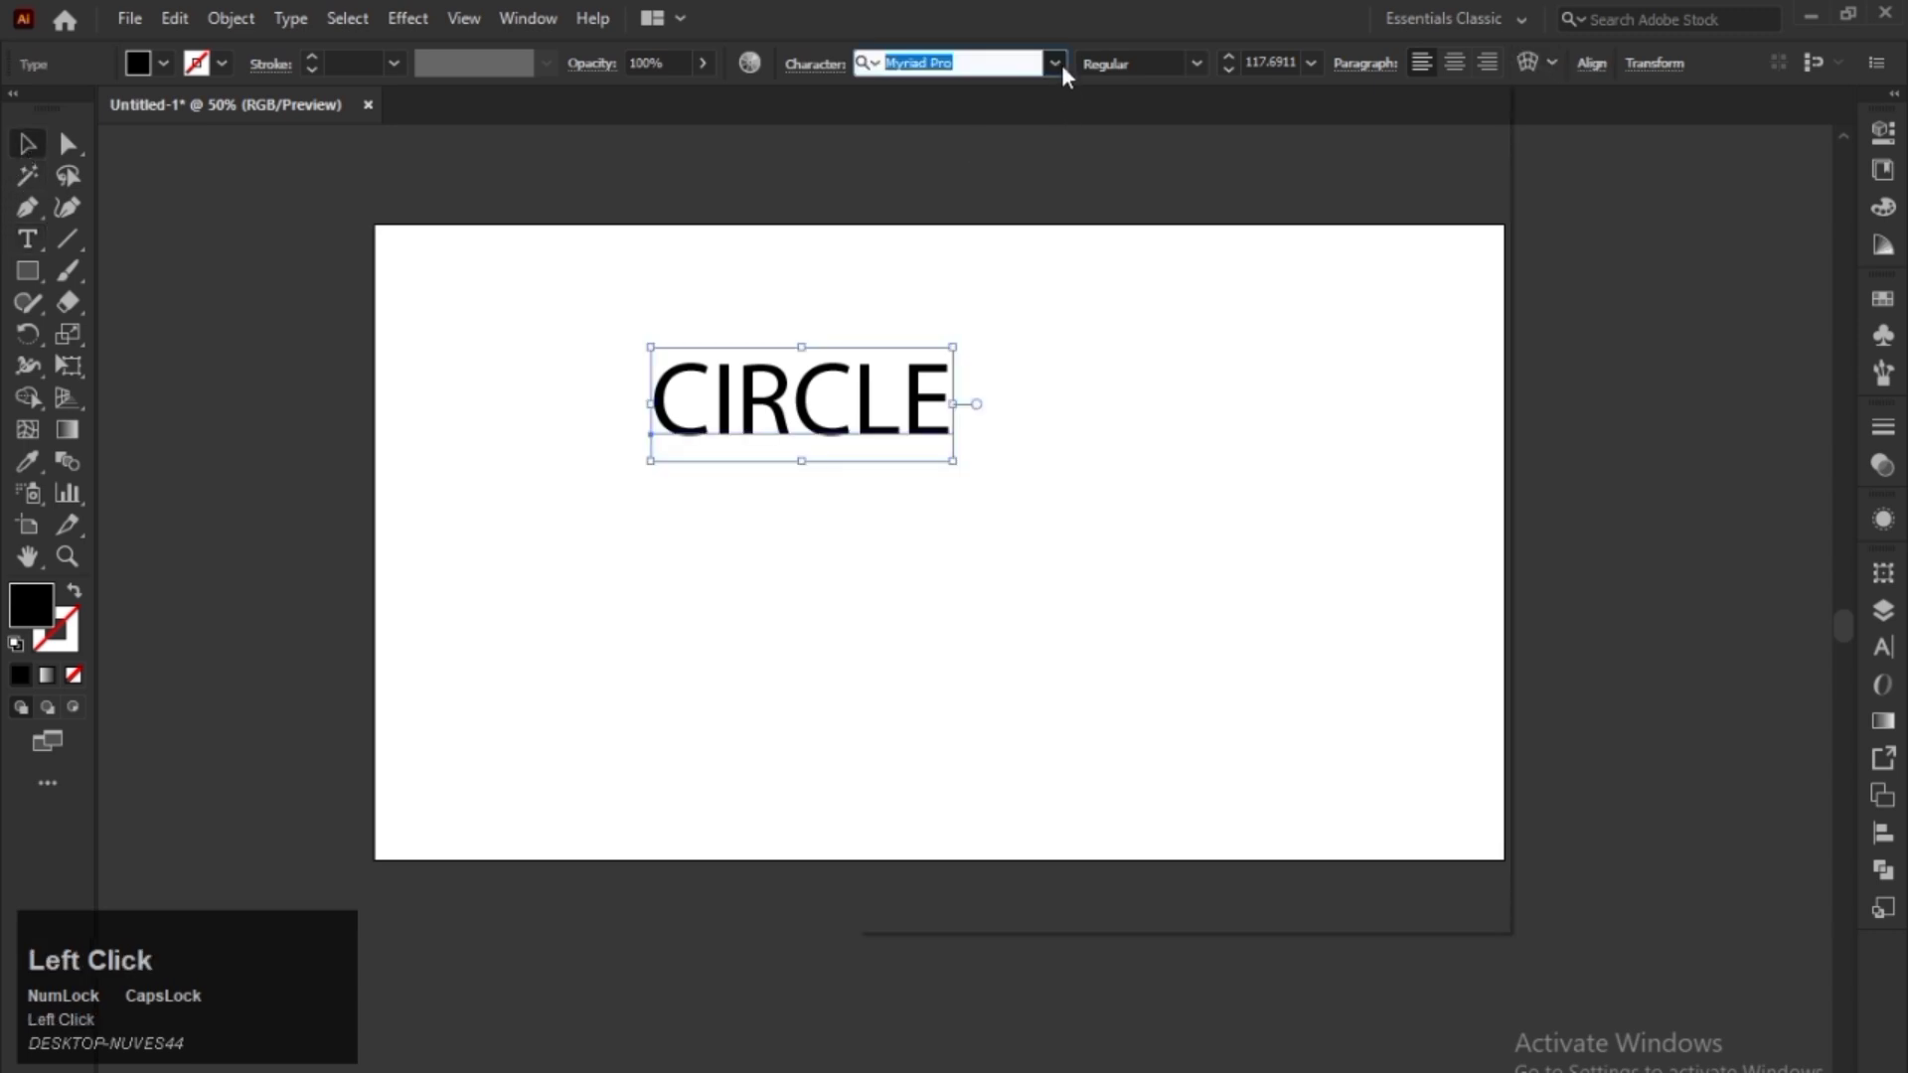
left_click(1164, 277)
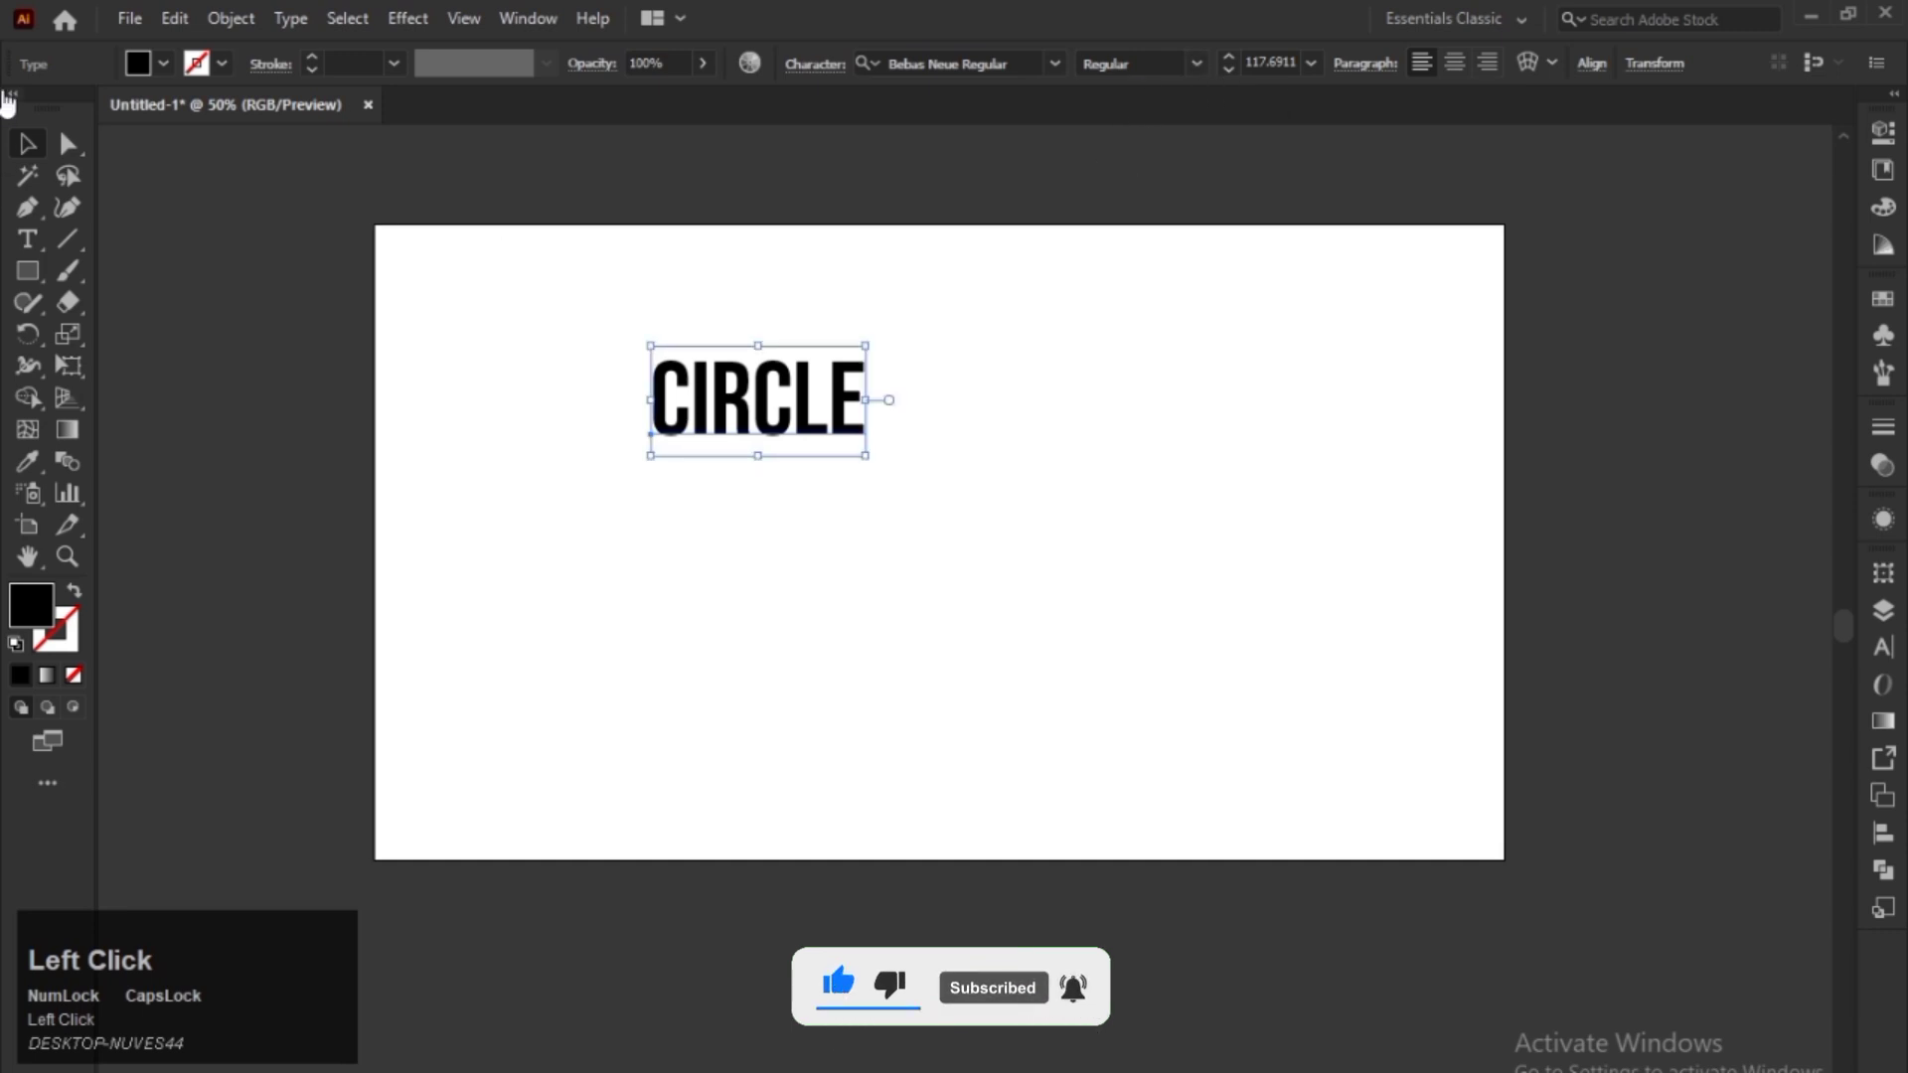
left_click(524, 288)
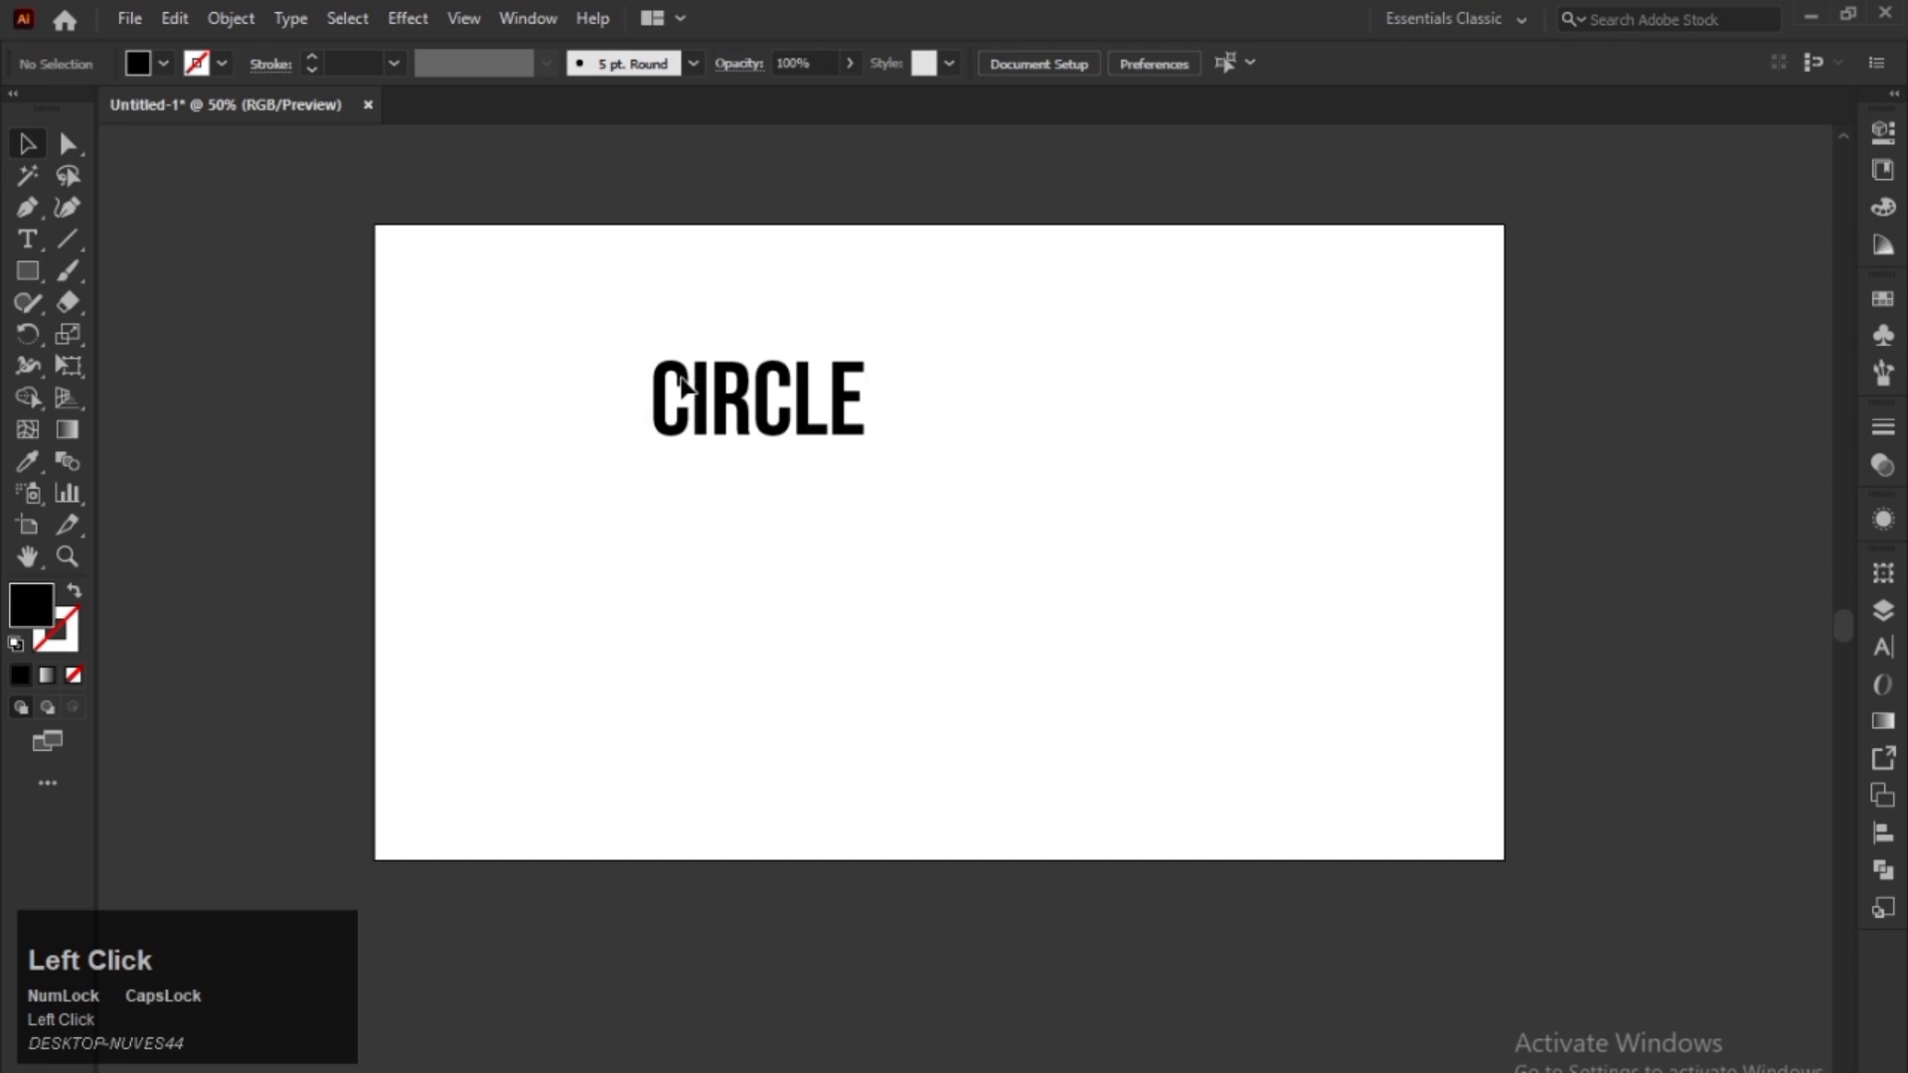
left_click_drag(683, 385, 518, 324)
left_click_drag(606, 370, 591, 363)
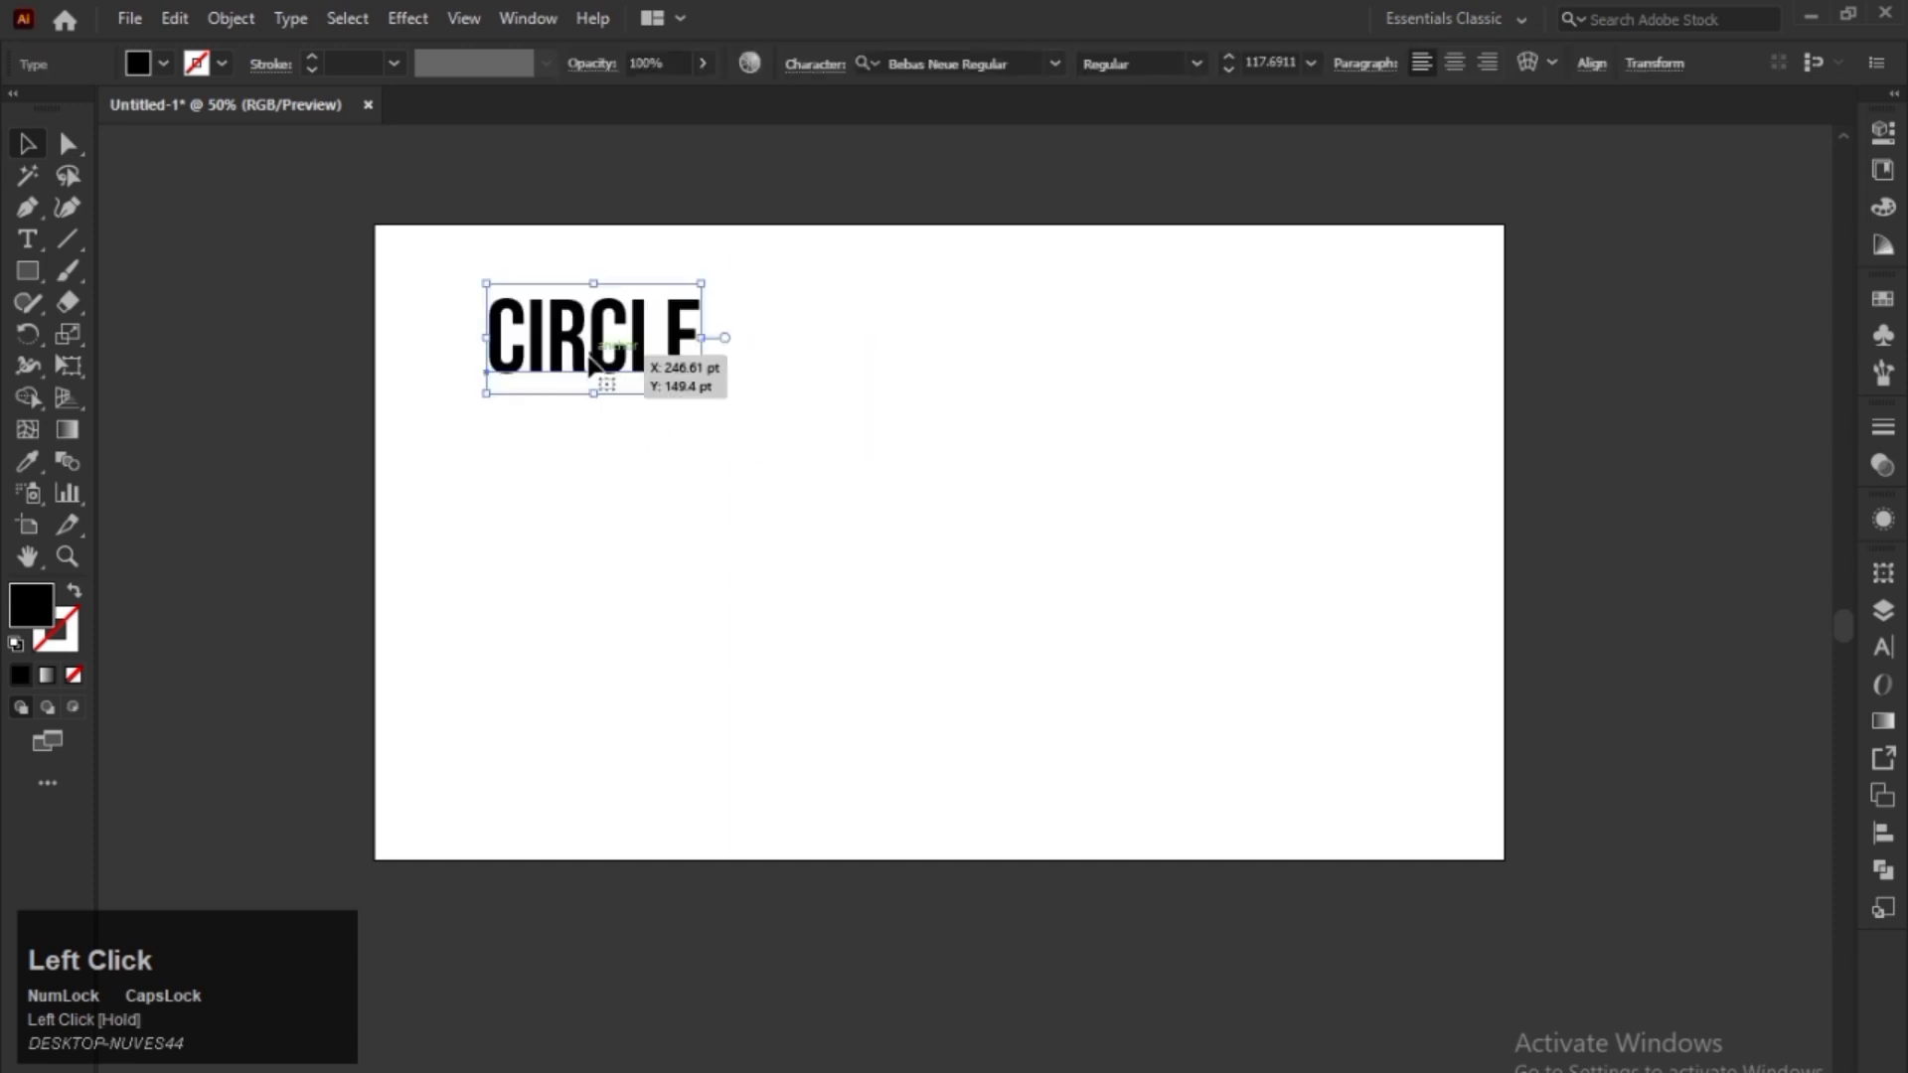
- Draw a circle in the right half of the artboard and scale it down to about 381 pt in diameter
right_click(27, 270)
left_click(139, 335)
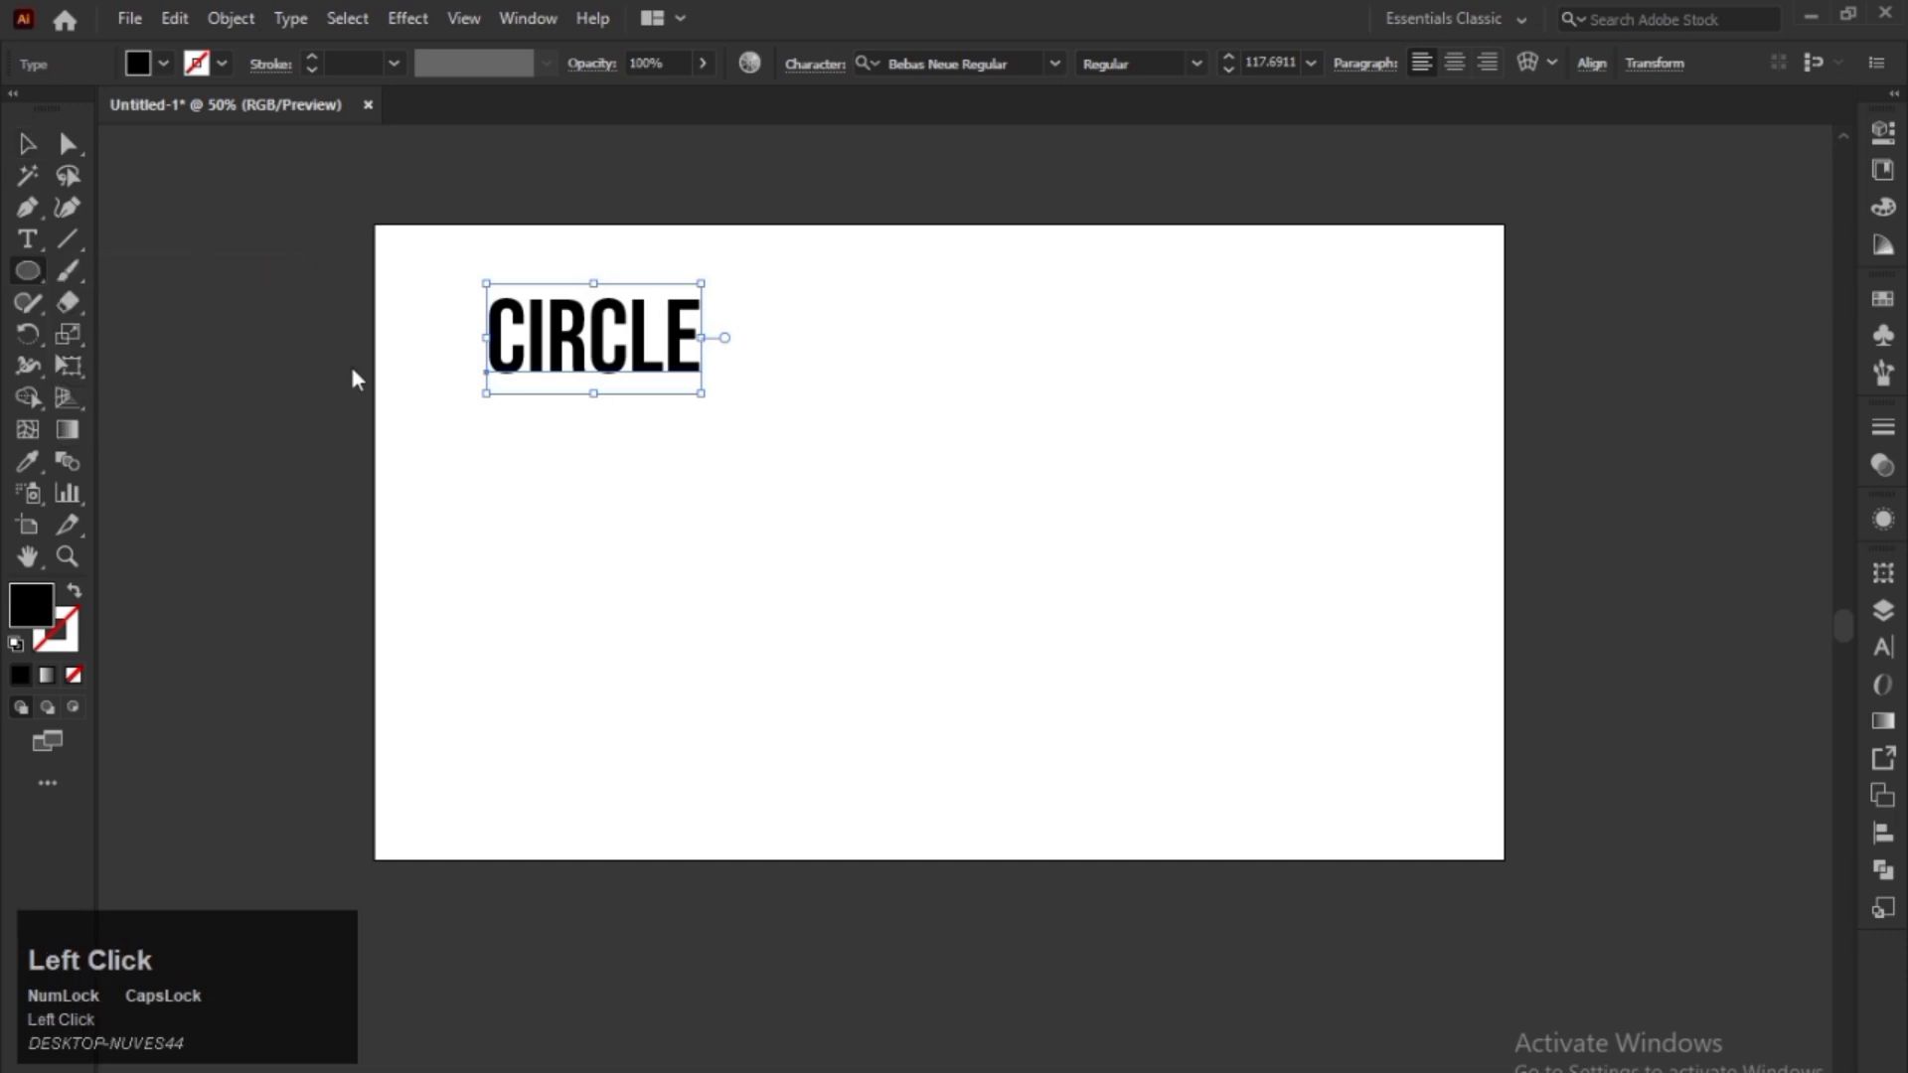
left_click_drag(901, 357, 1315, 772)
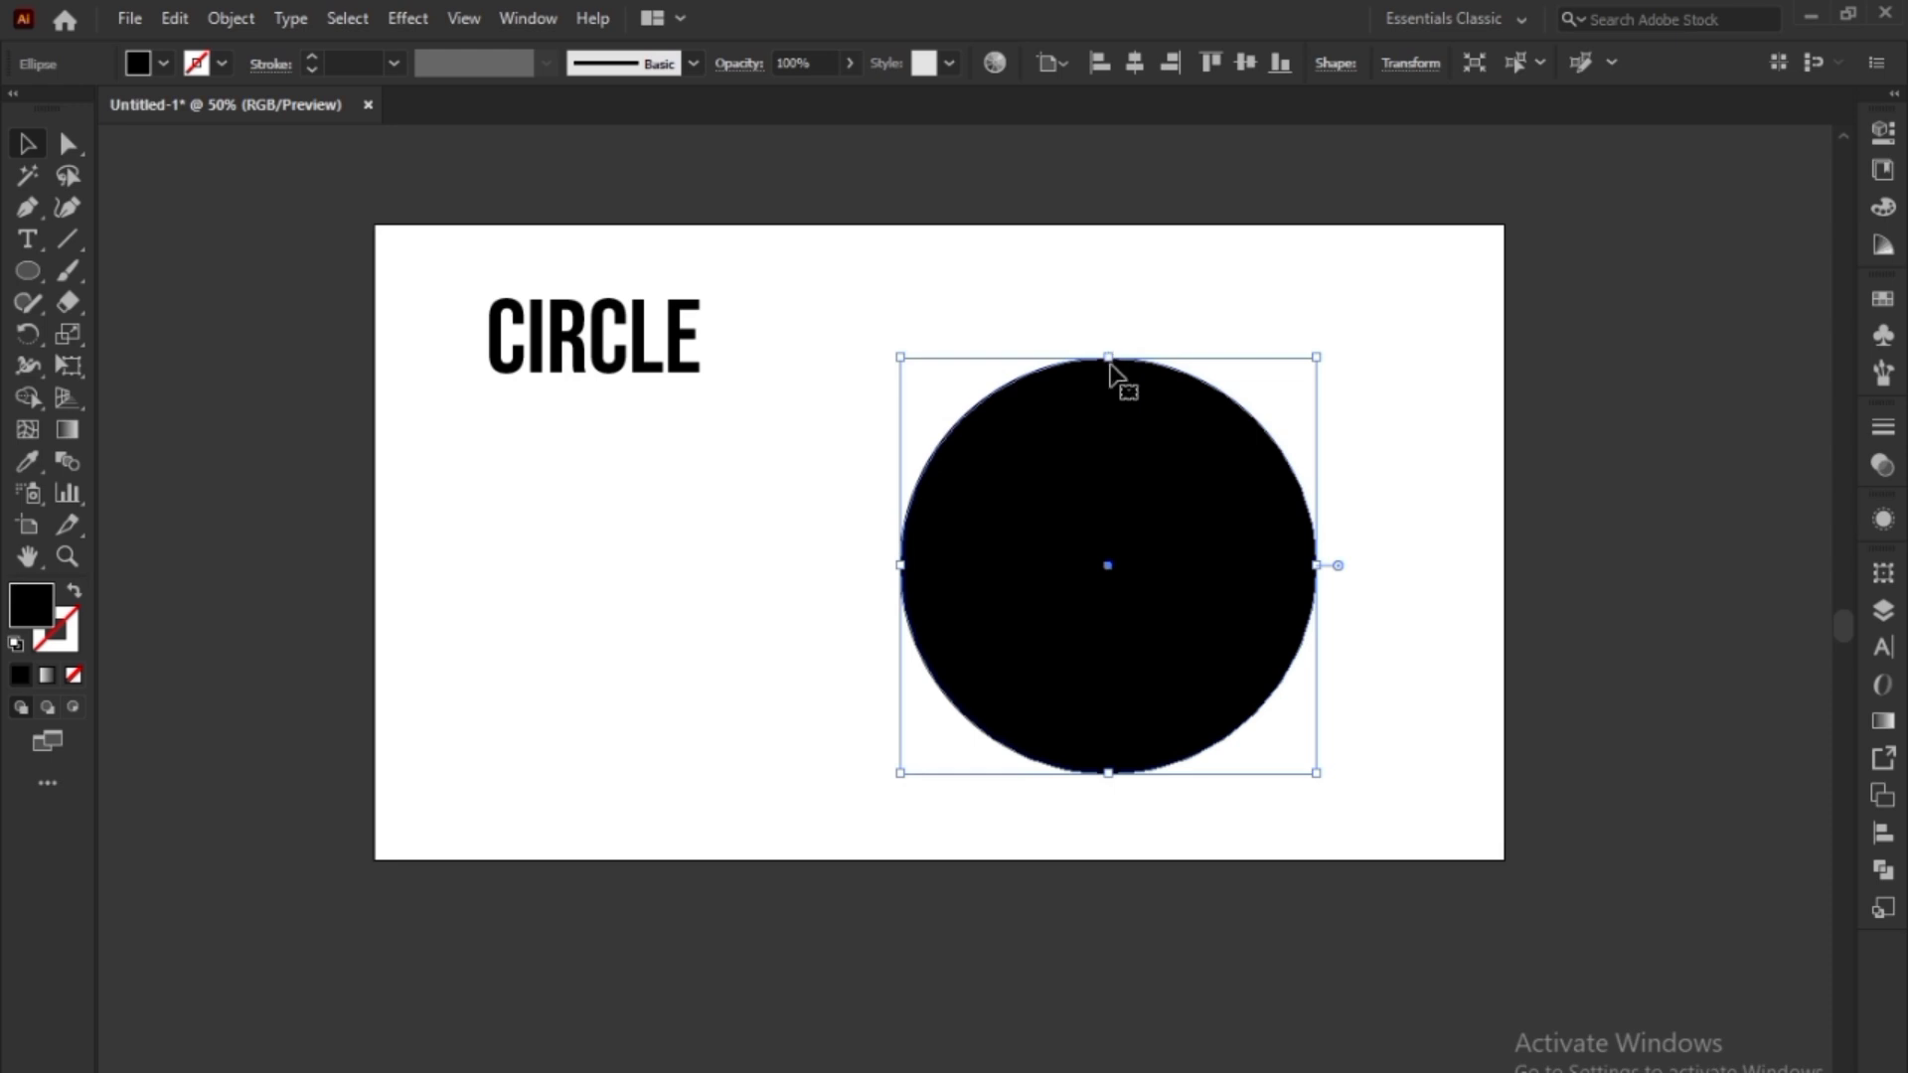
left_click_drag(1109, 365, 1112, 486)
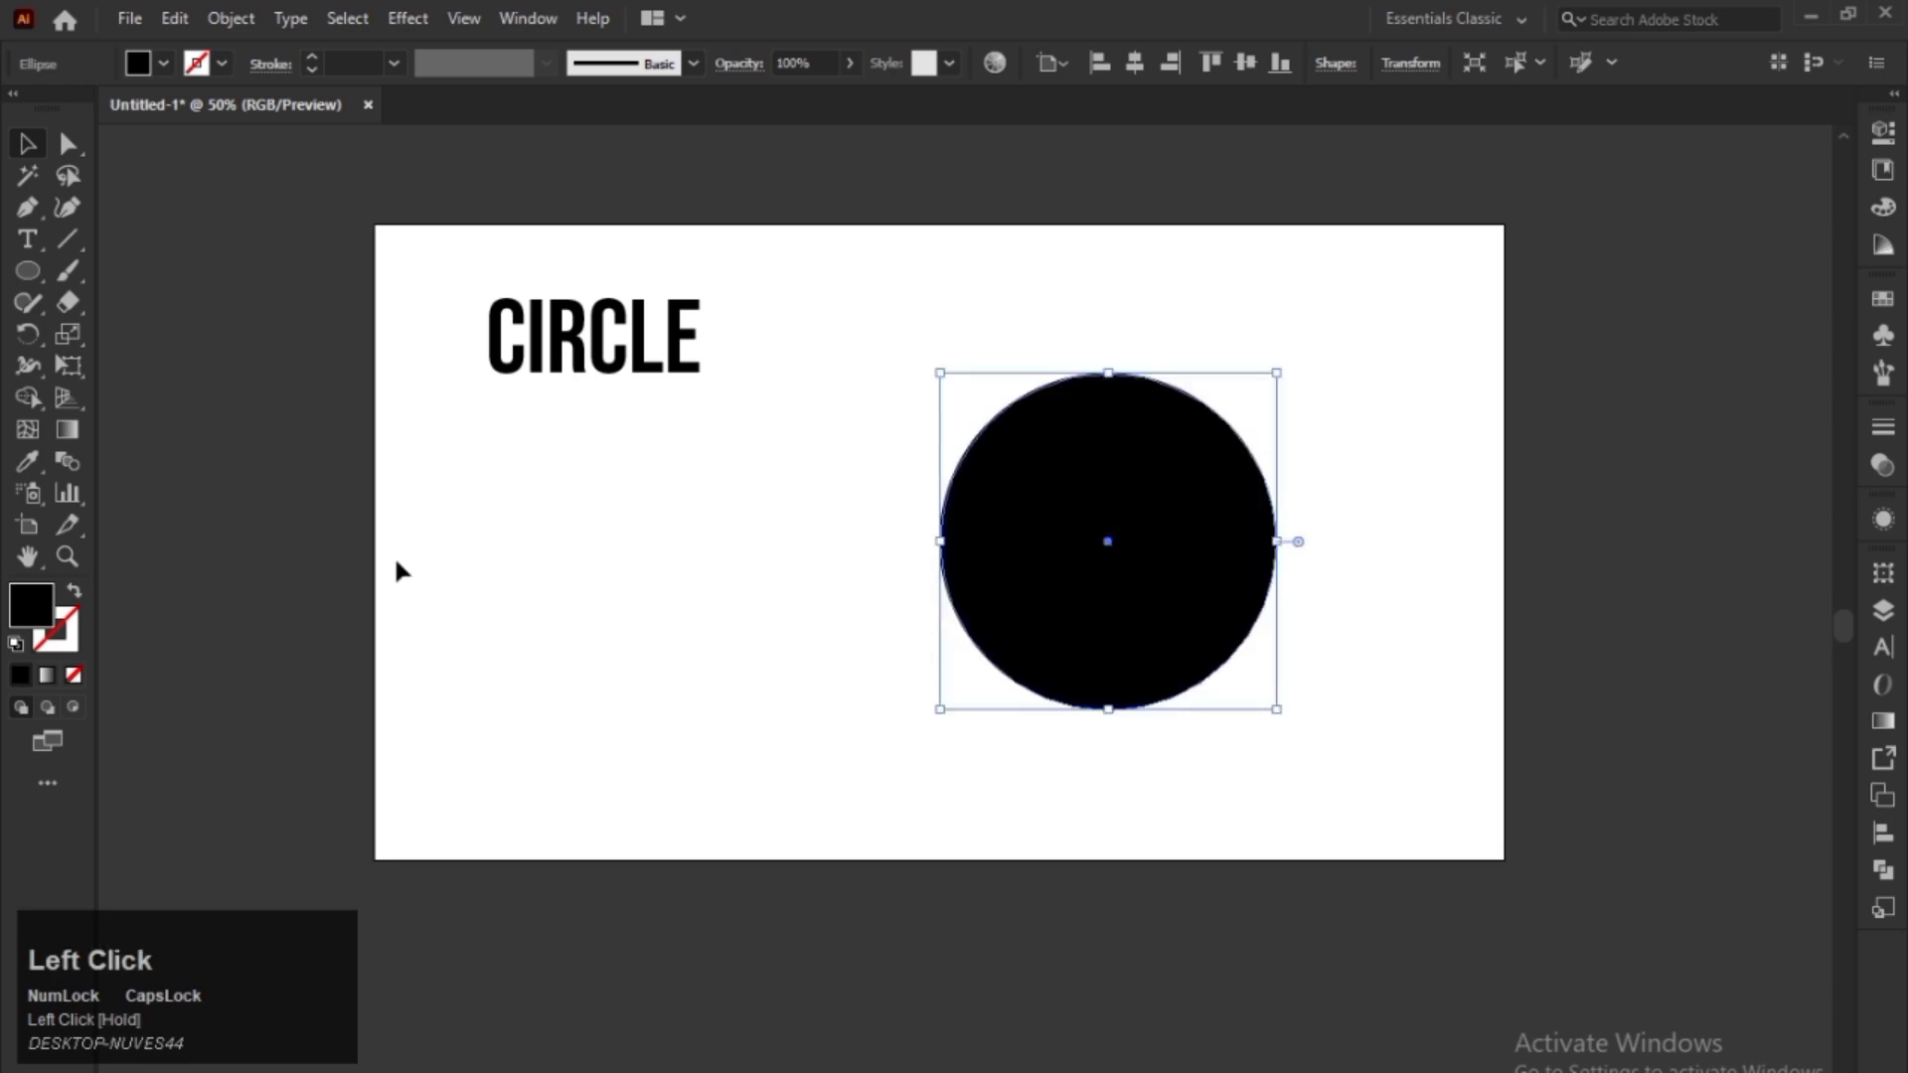
- Swap the circle's fill and stroke to leave a black outline, and set the stroke weight to 5 pt
left_click(76, 600)
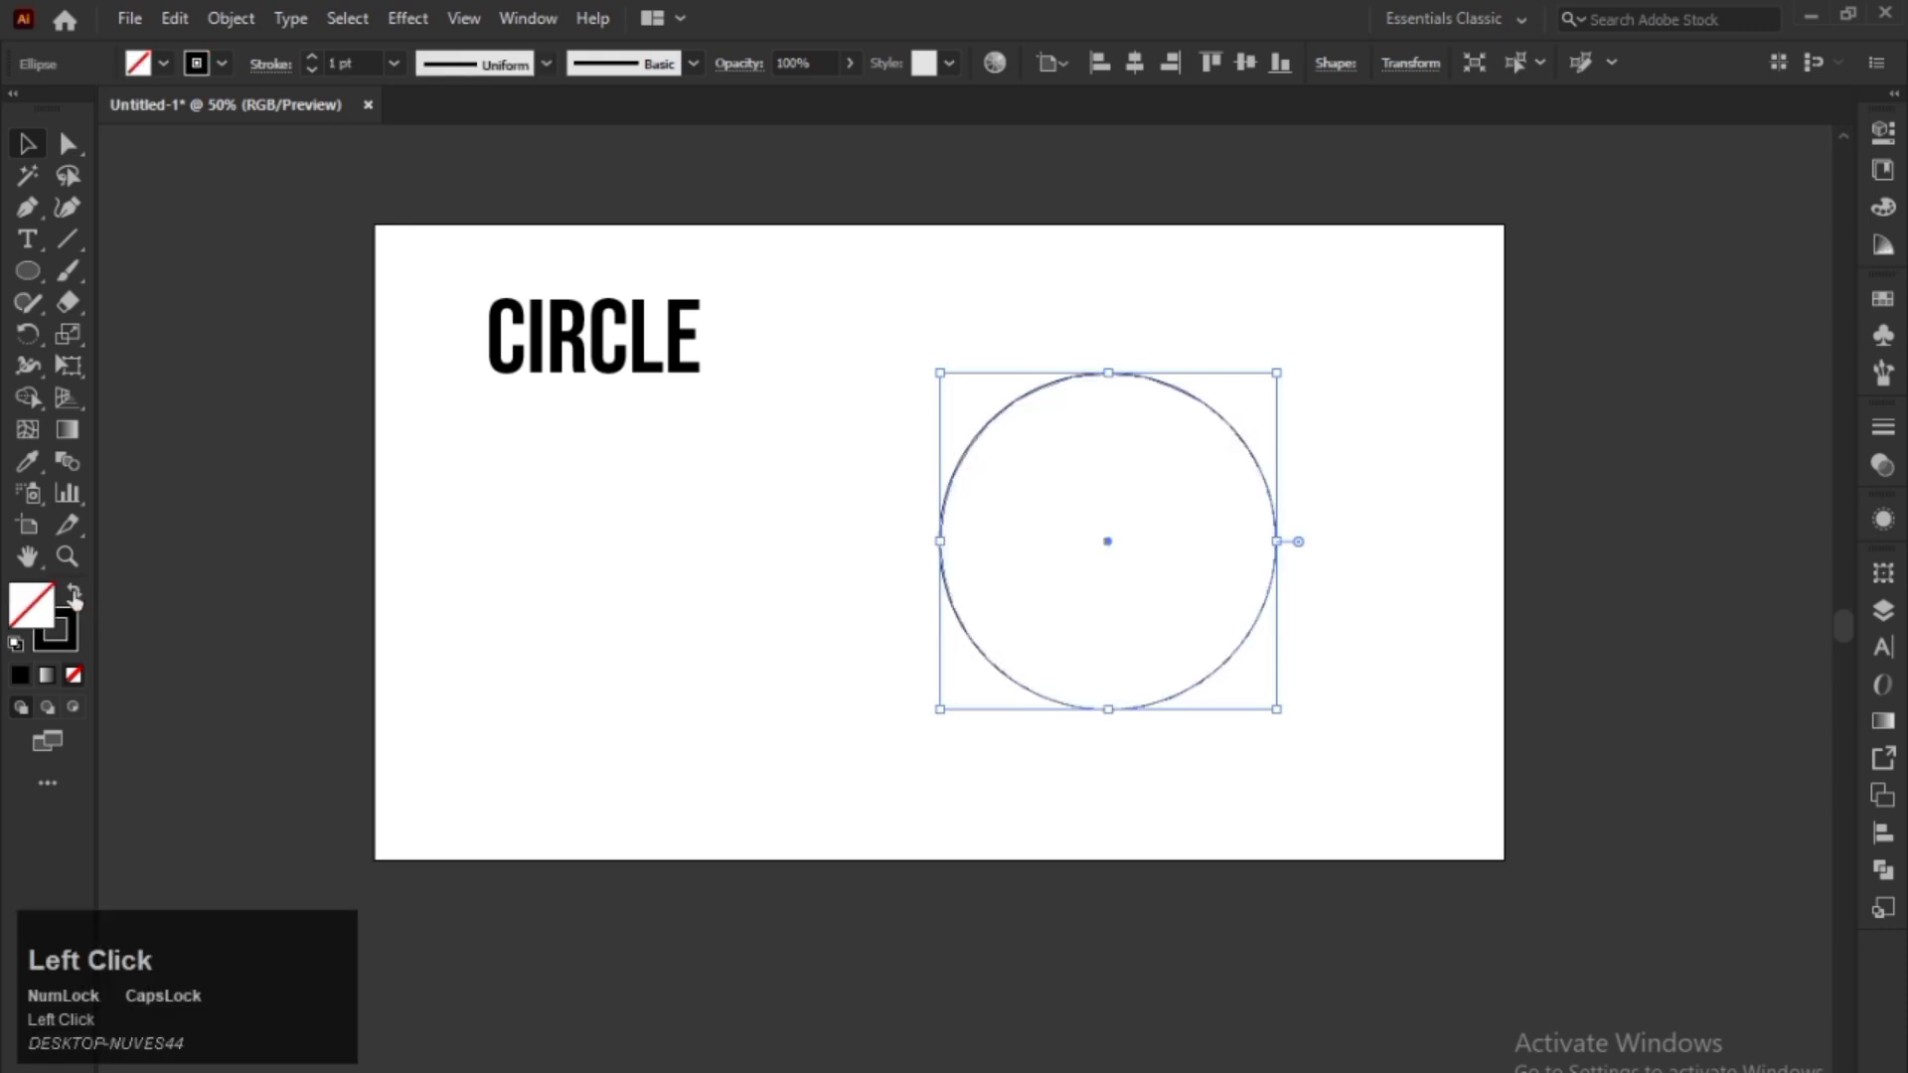
left_click(313, 60)
left_click(313, 59)
left_click(313, 58)
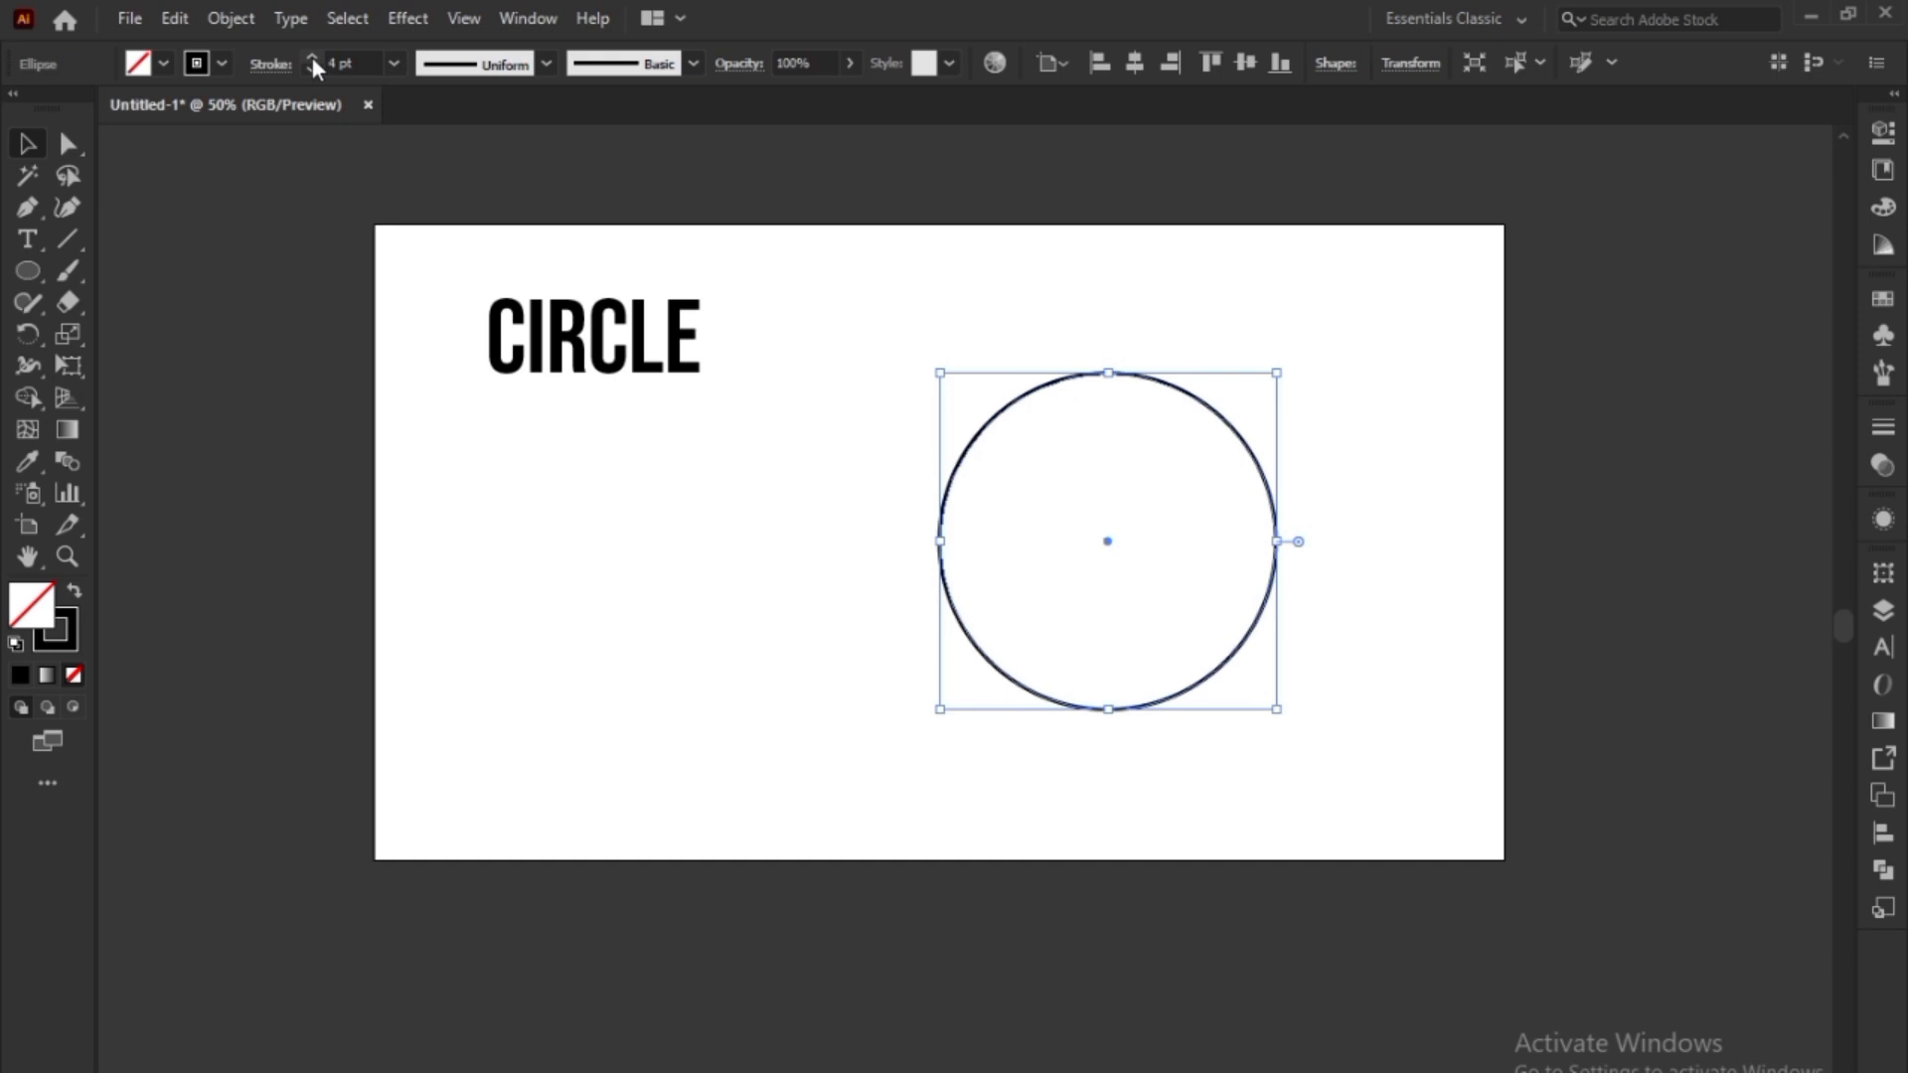
left_click(312, 56)
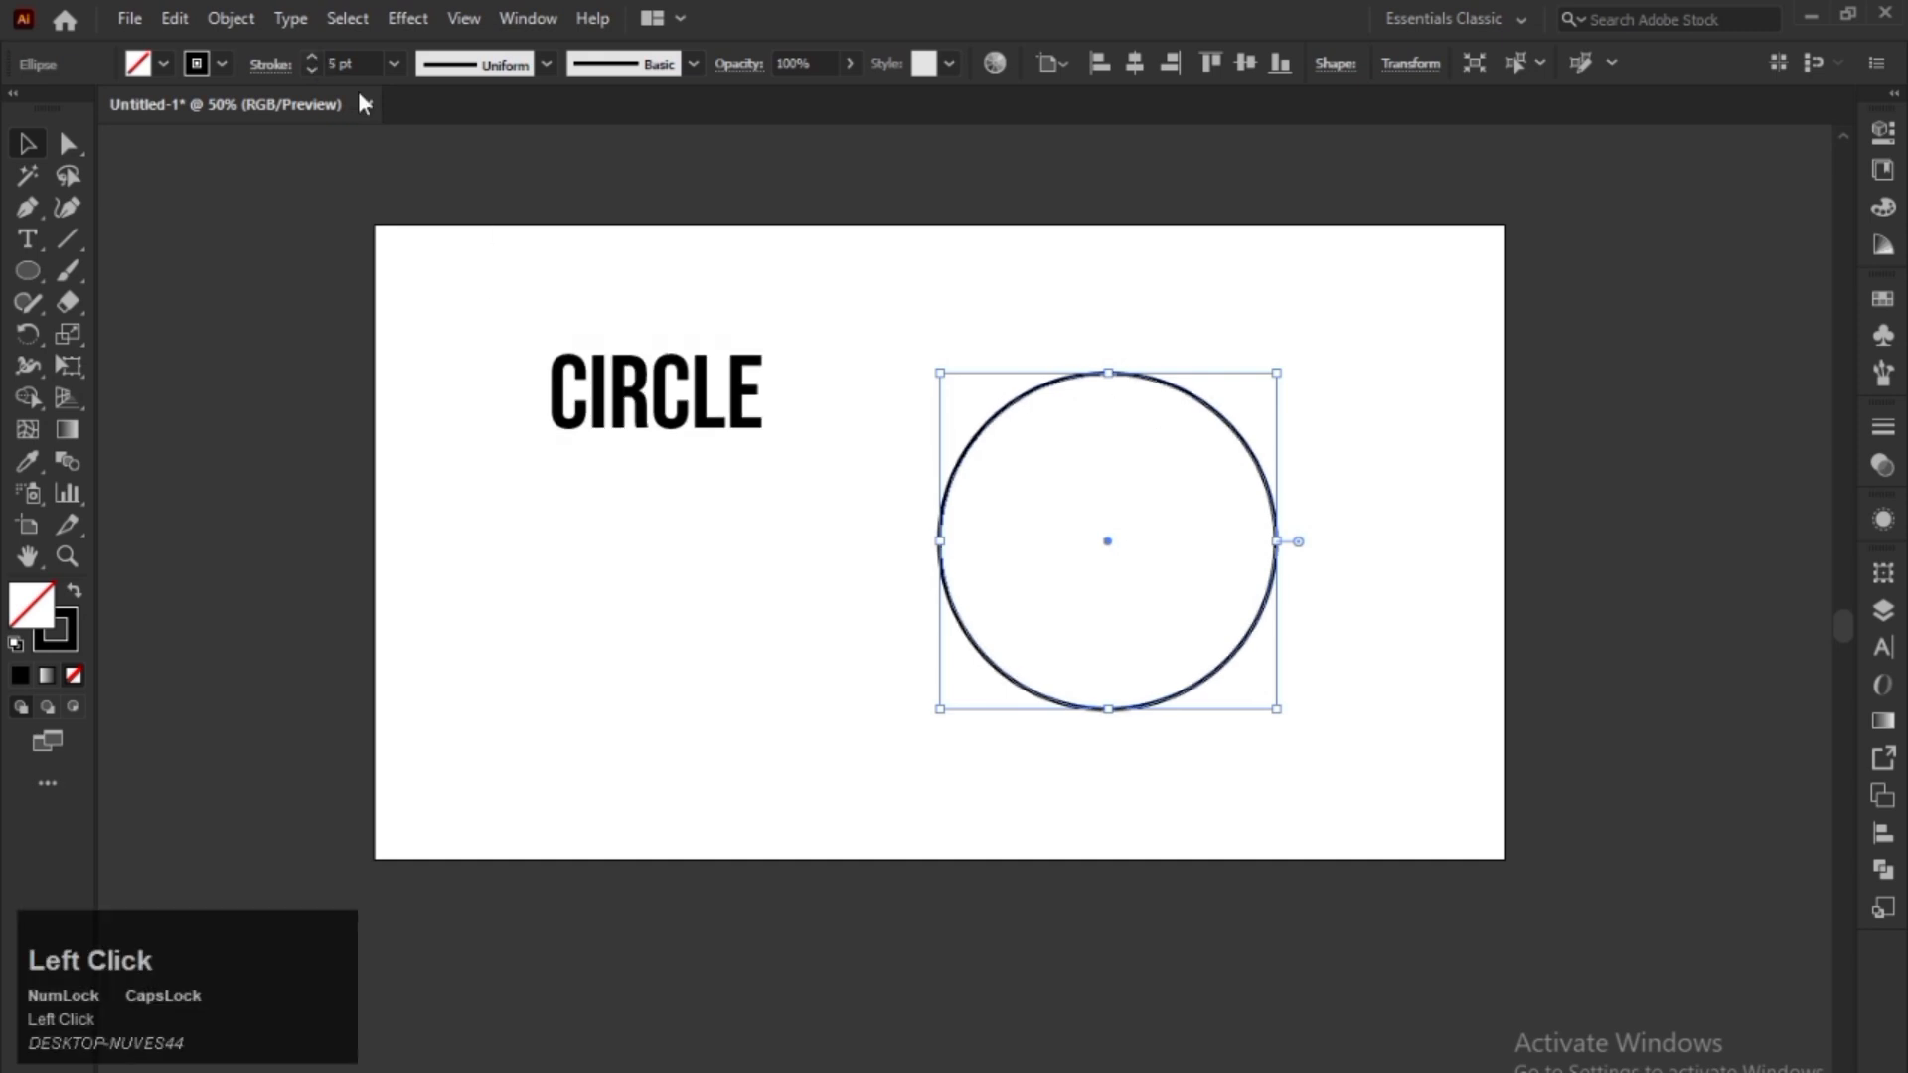
- Move the CIRCLE text down beside the outlined circle and scale it up proportionally
left_click(660, 375)
left_click_drag(659, 375, 722, 504)
left_click(831, 387)
left_click(736, 511)
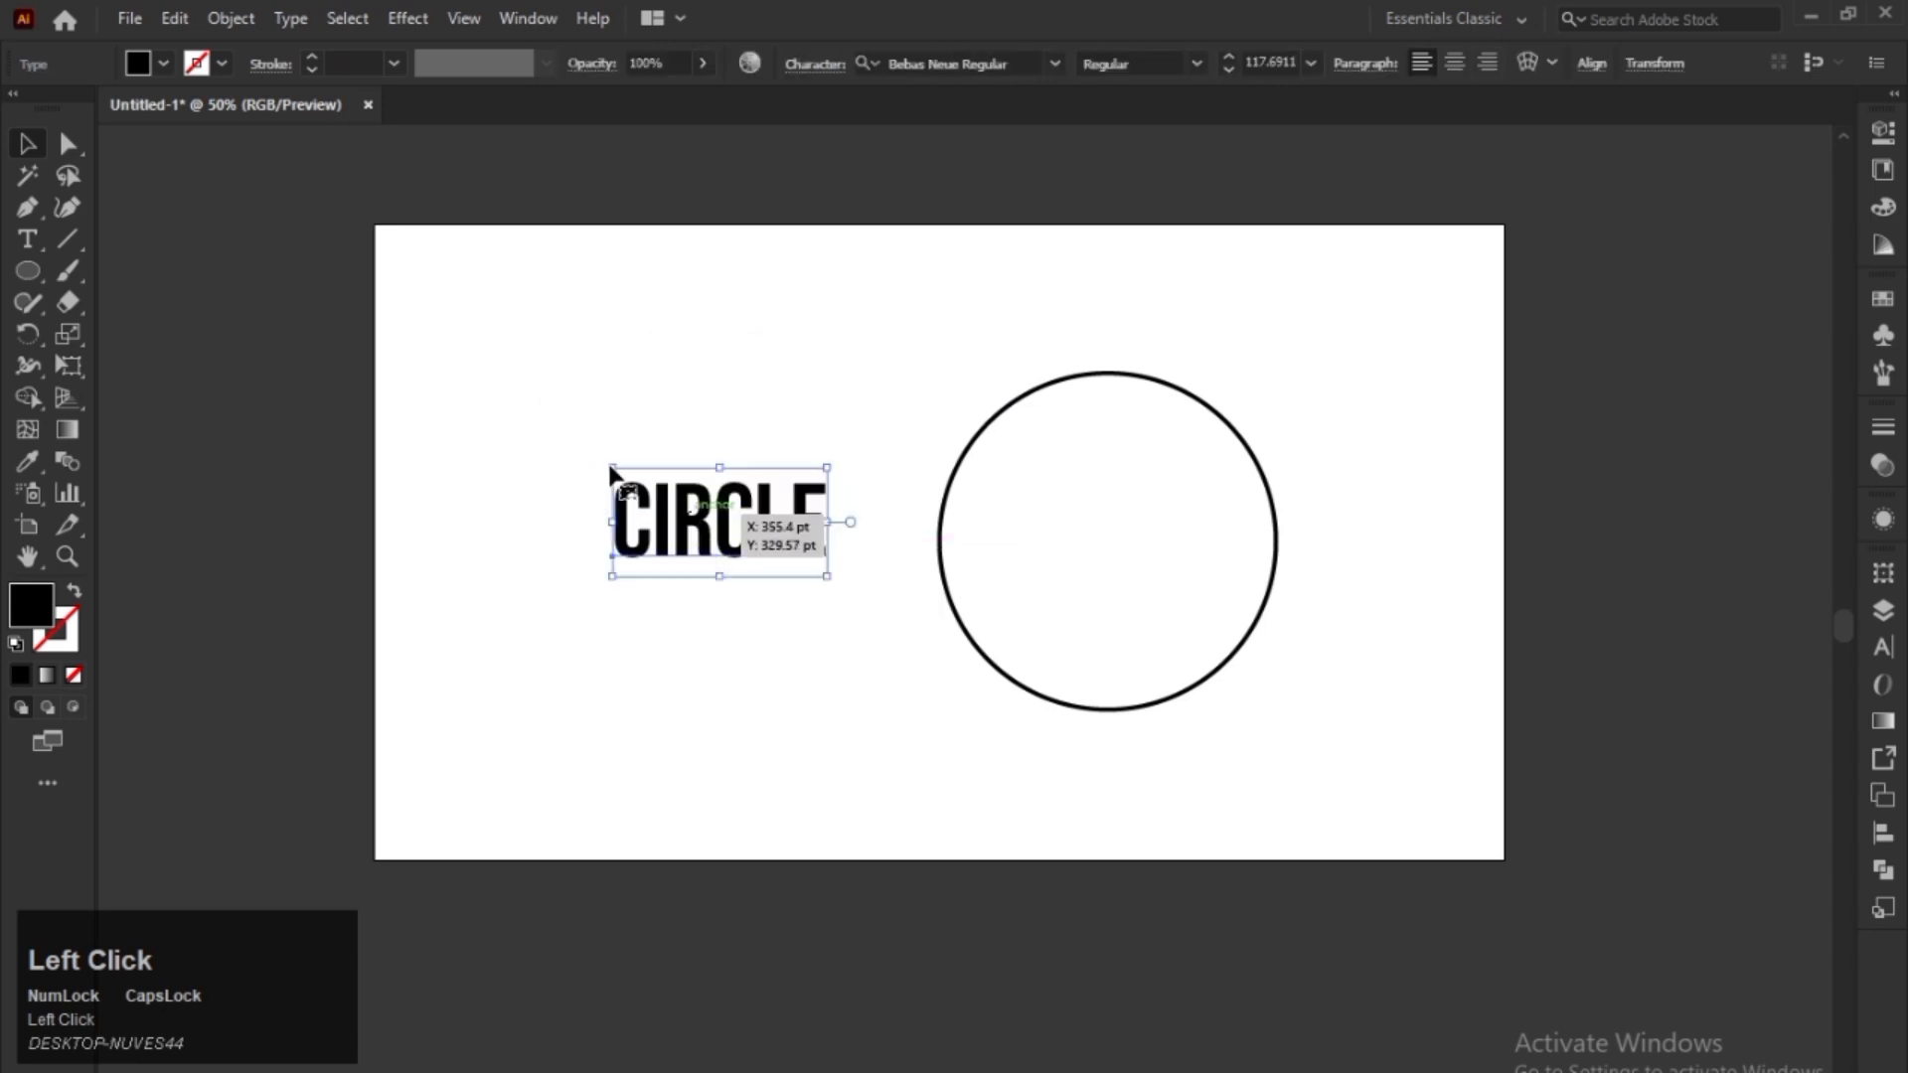
left_click_drag(612, 467, 525, 425)
left_click(616, 330)
key("space")
left_click_drag(970, 343, 980, 315)
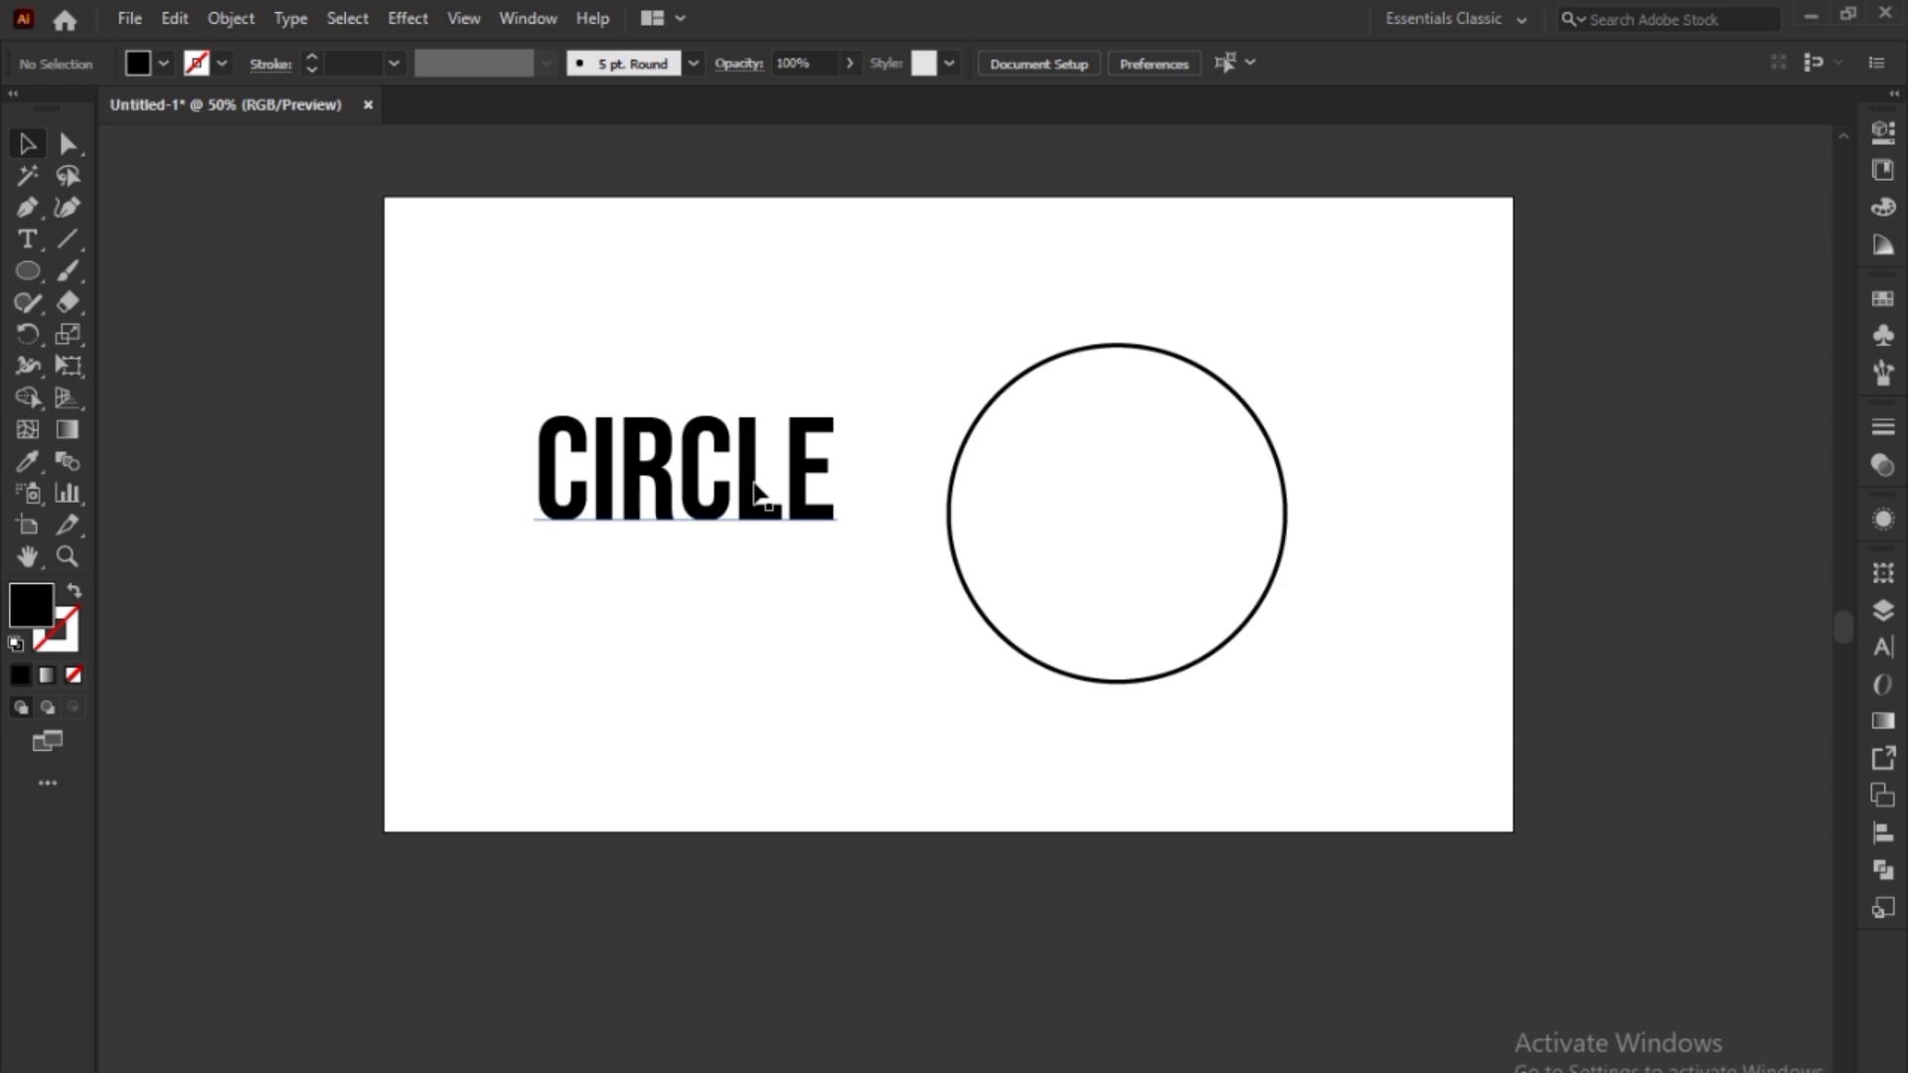
- Bring the outlined circle to the front of the stacking order
left_click(1018, 398)
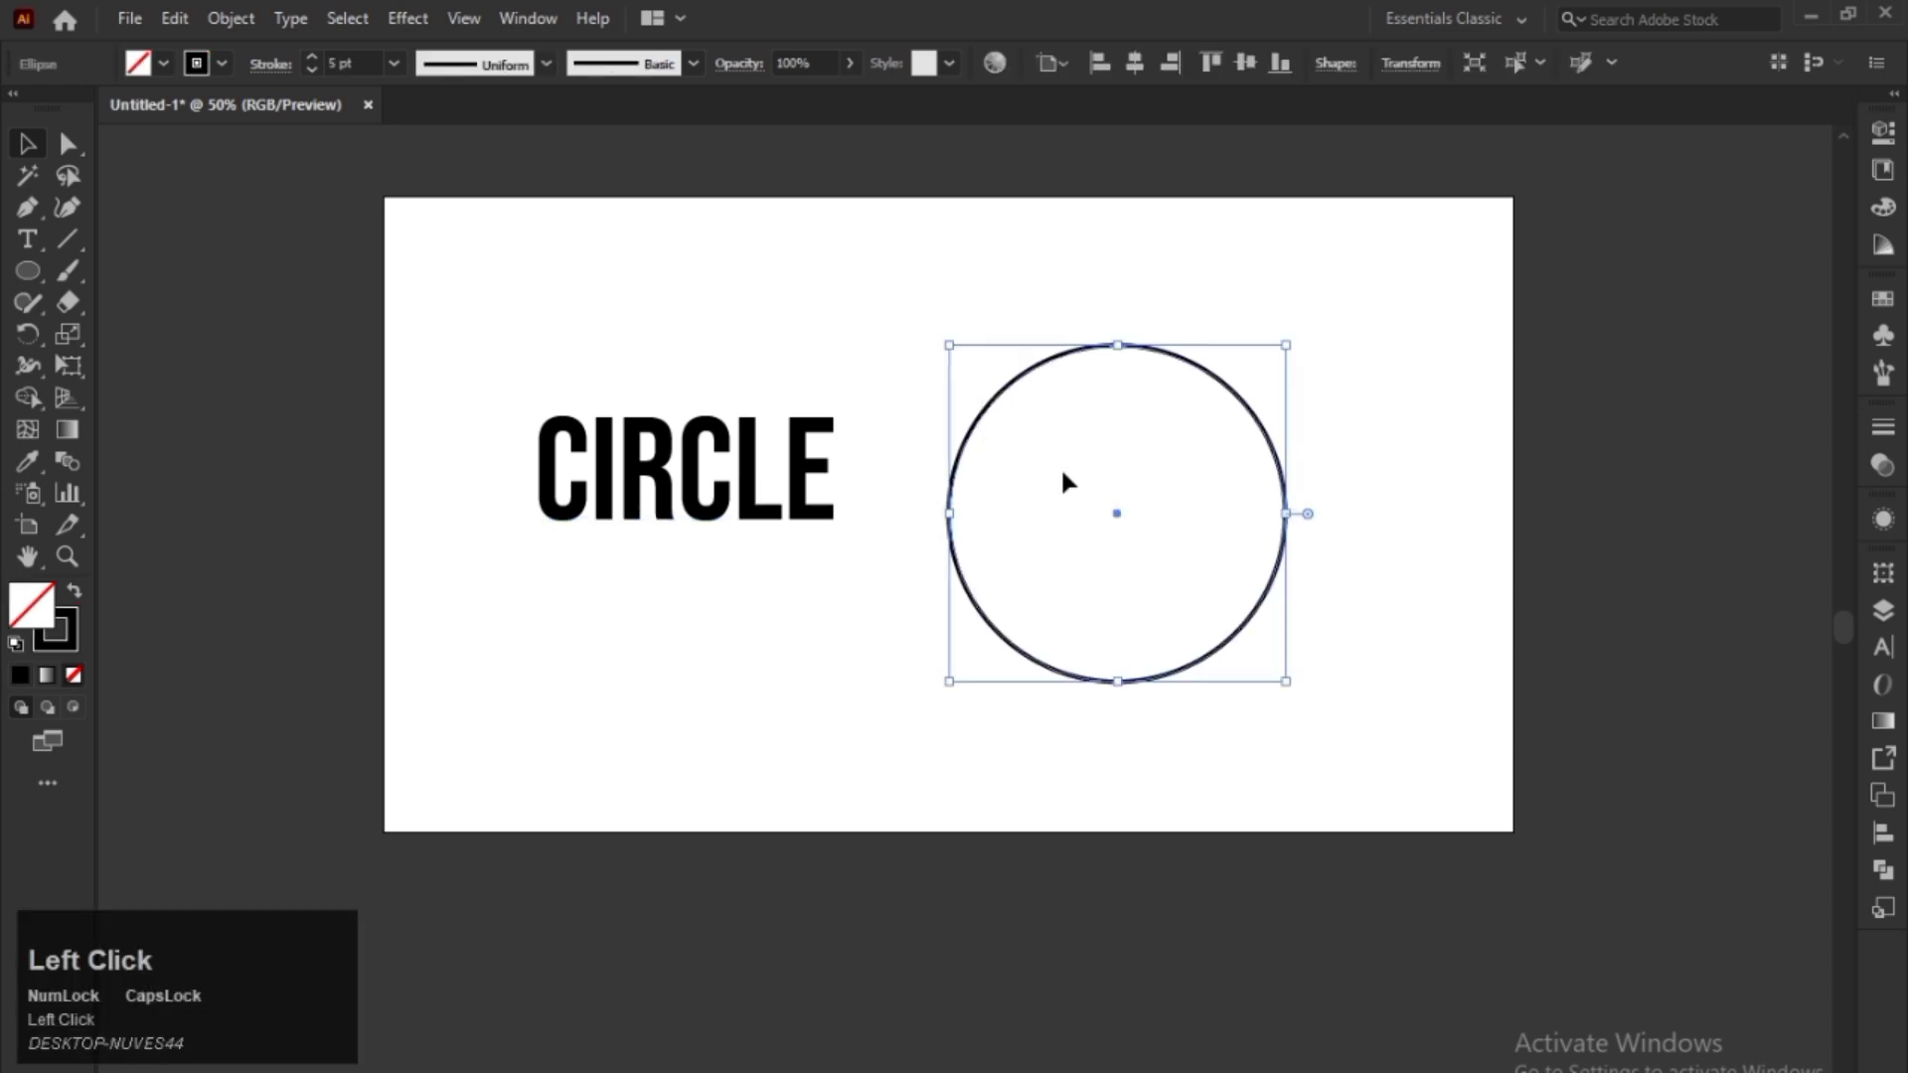
scroll(1061, 385, "down", 1)
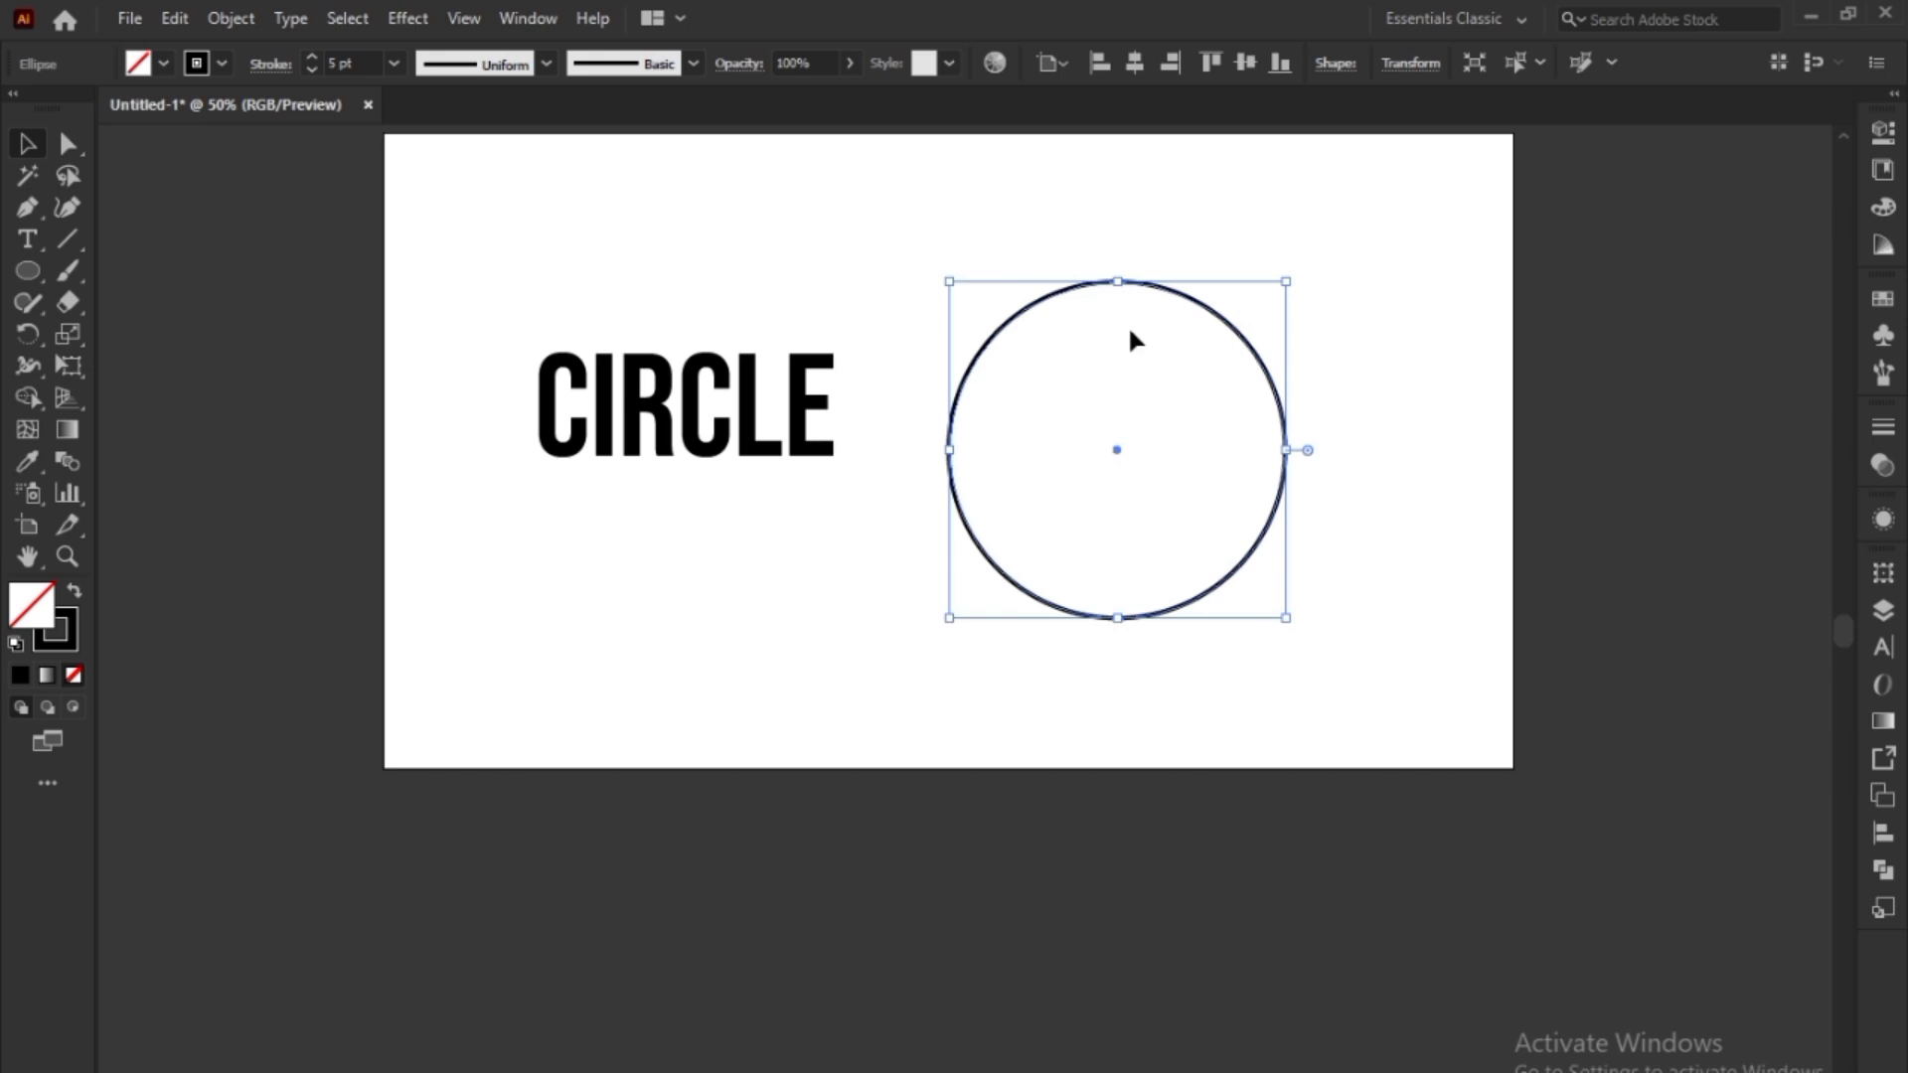
right_click(1067, 294)
left_click(1063, 312)
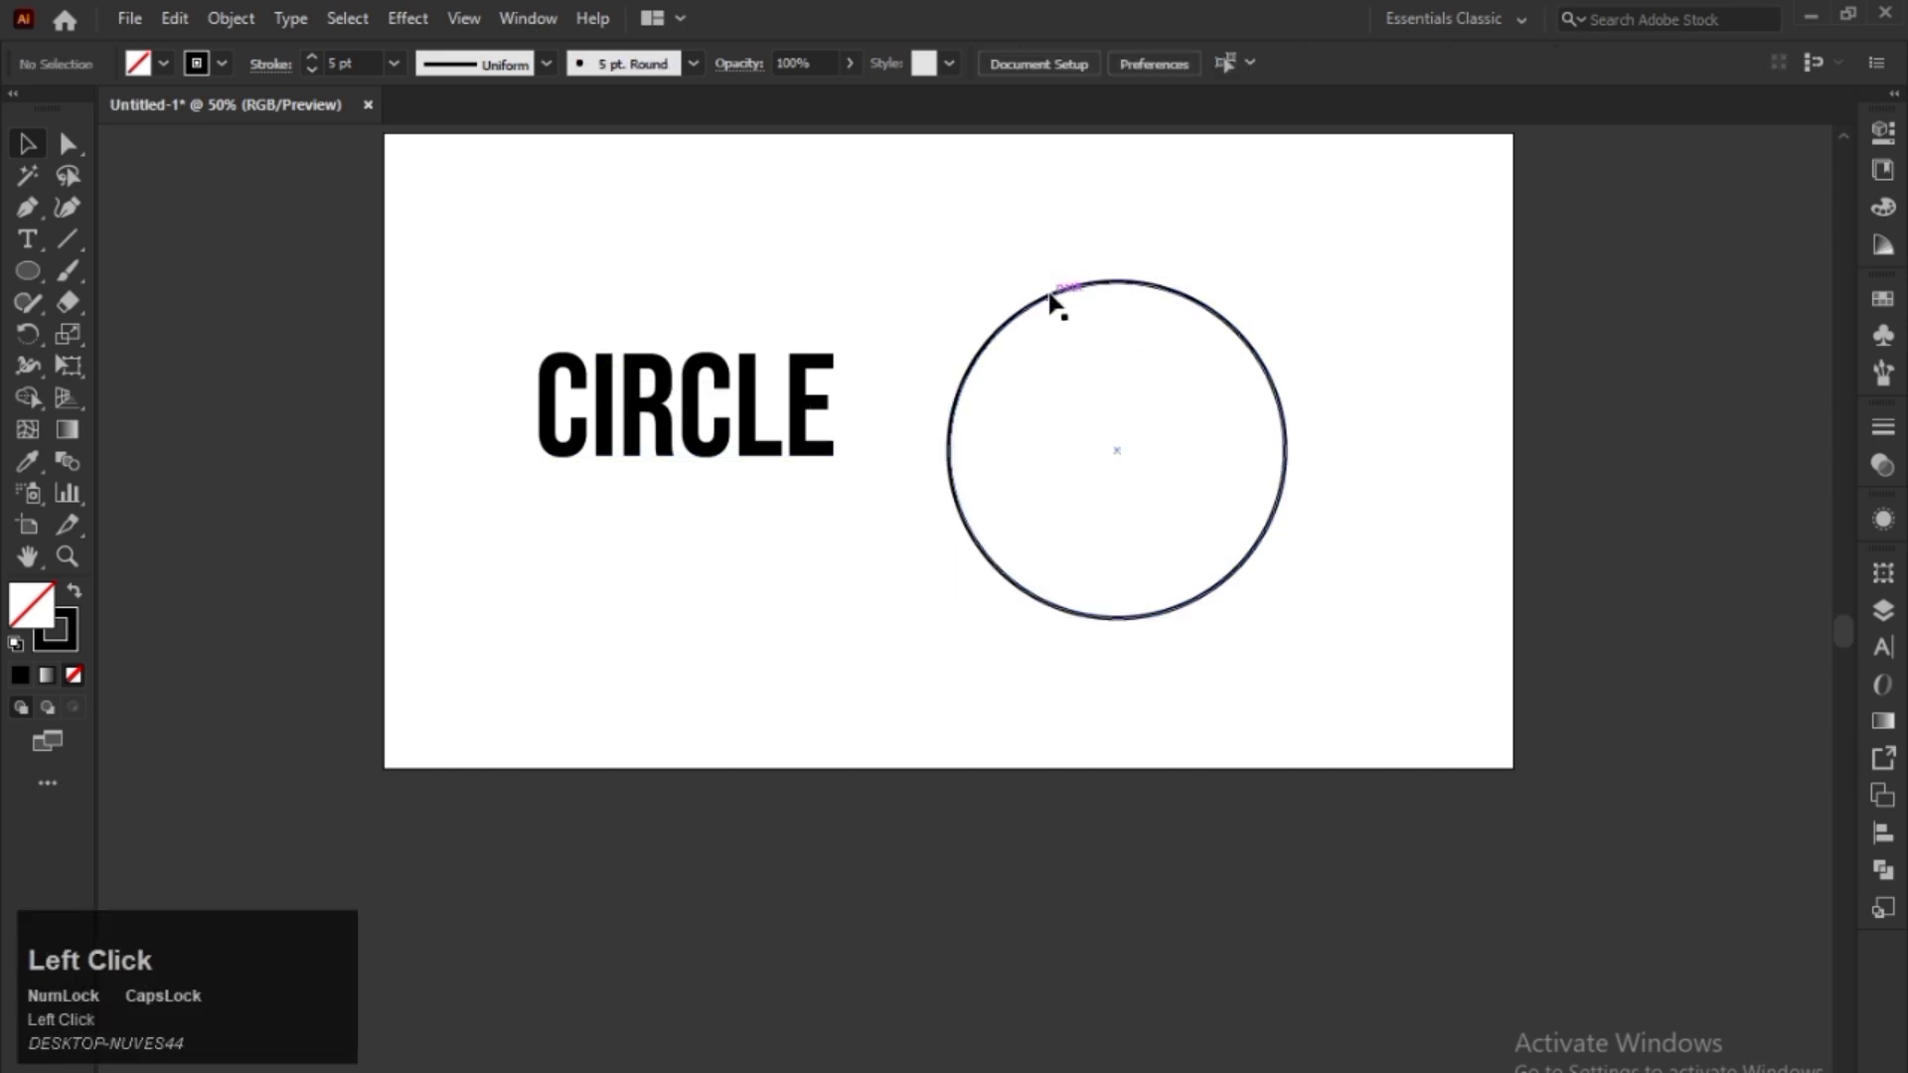
left_click(1052, 295)
right_click(1052, 299)
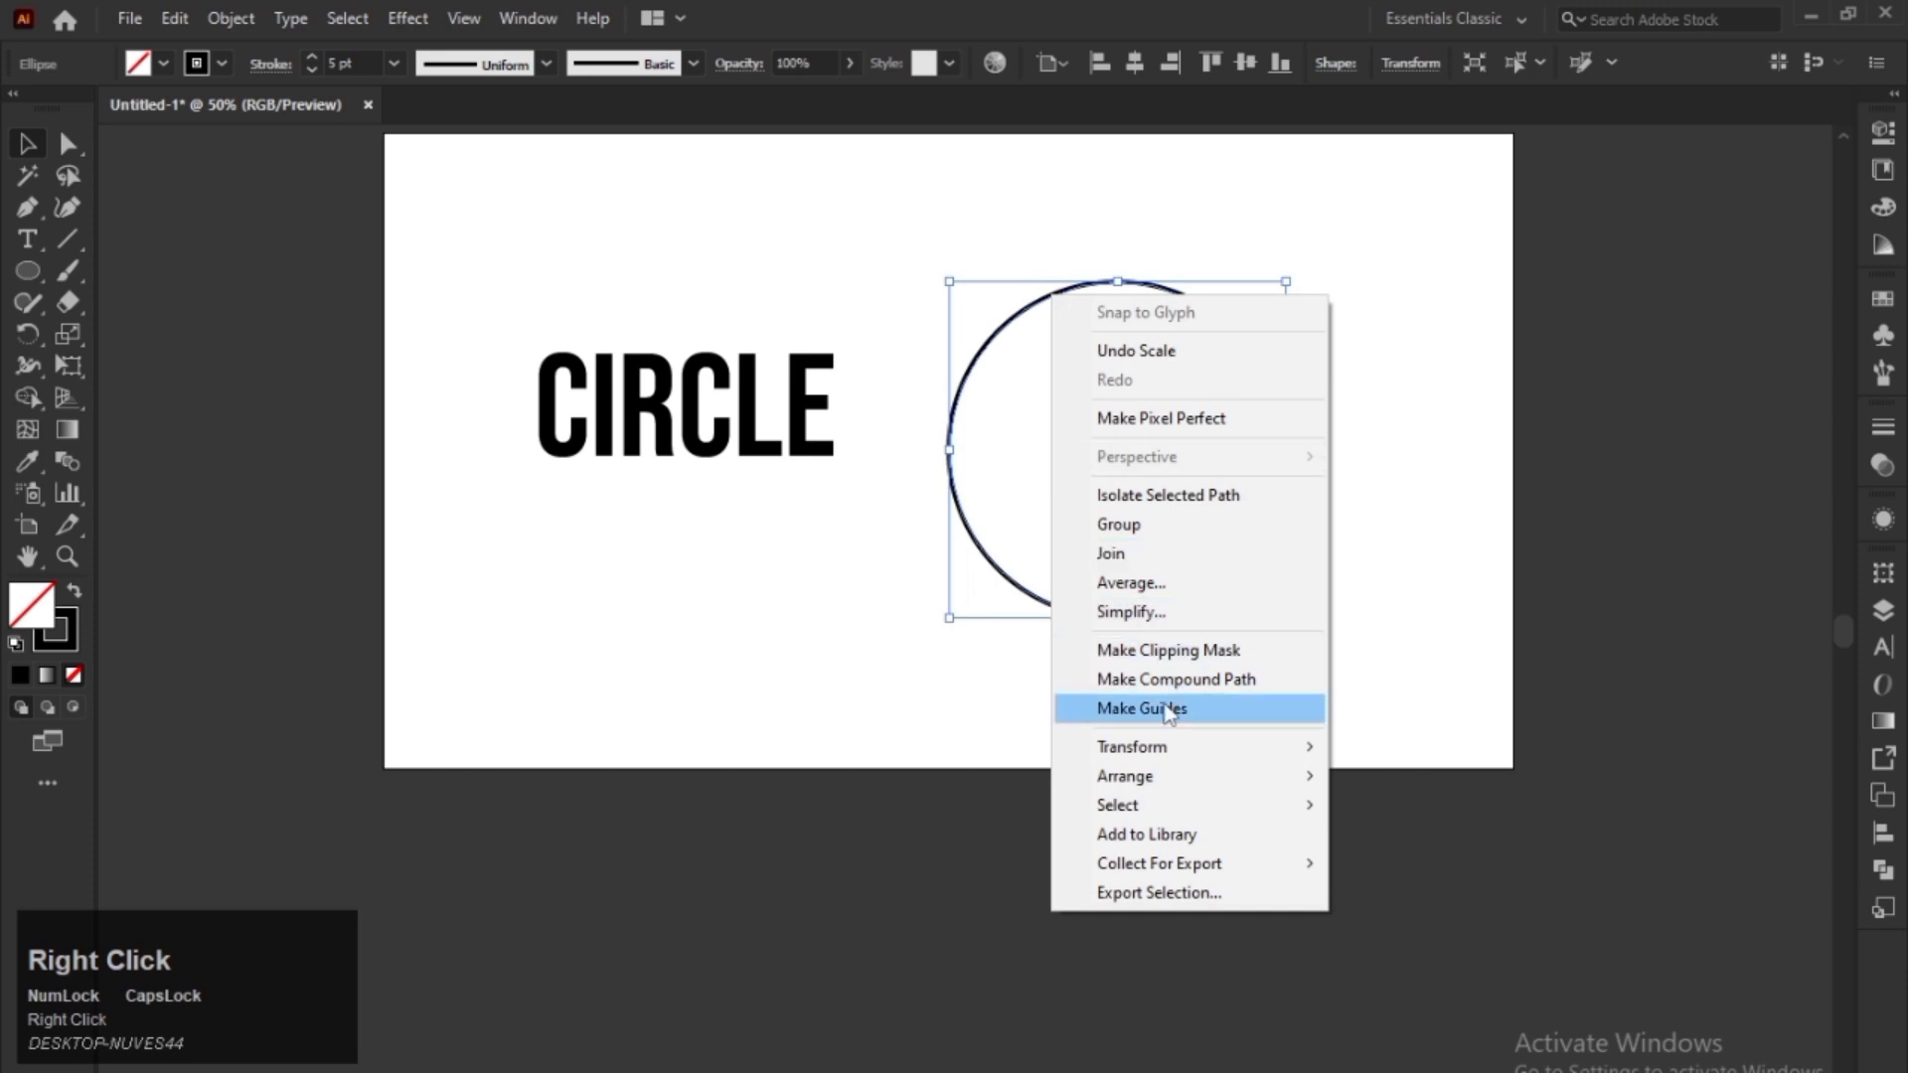
mouse_move(1206, 777)
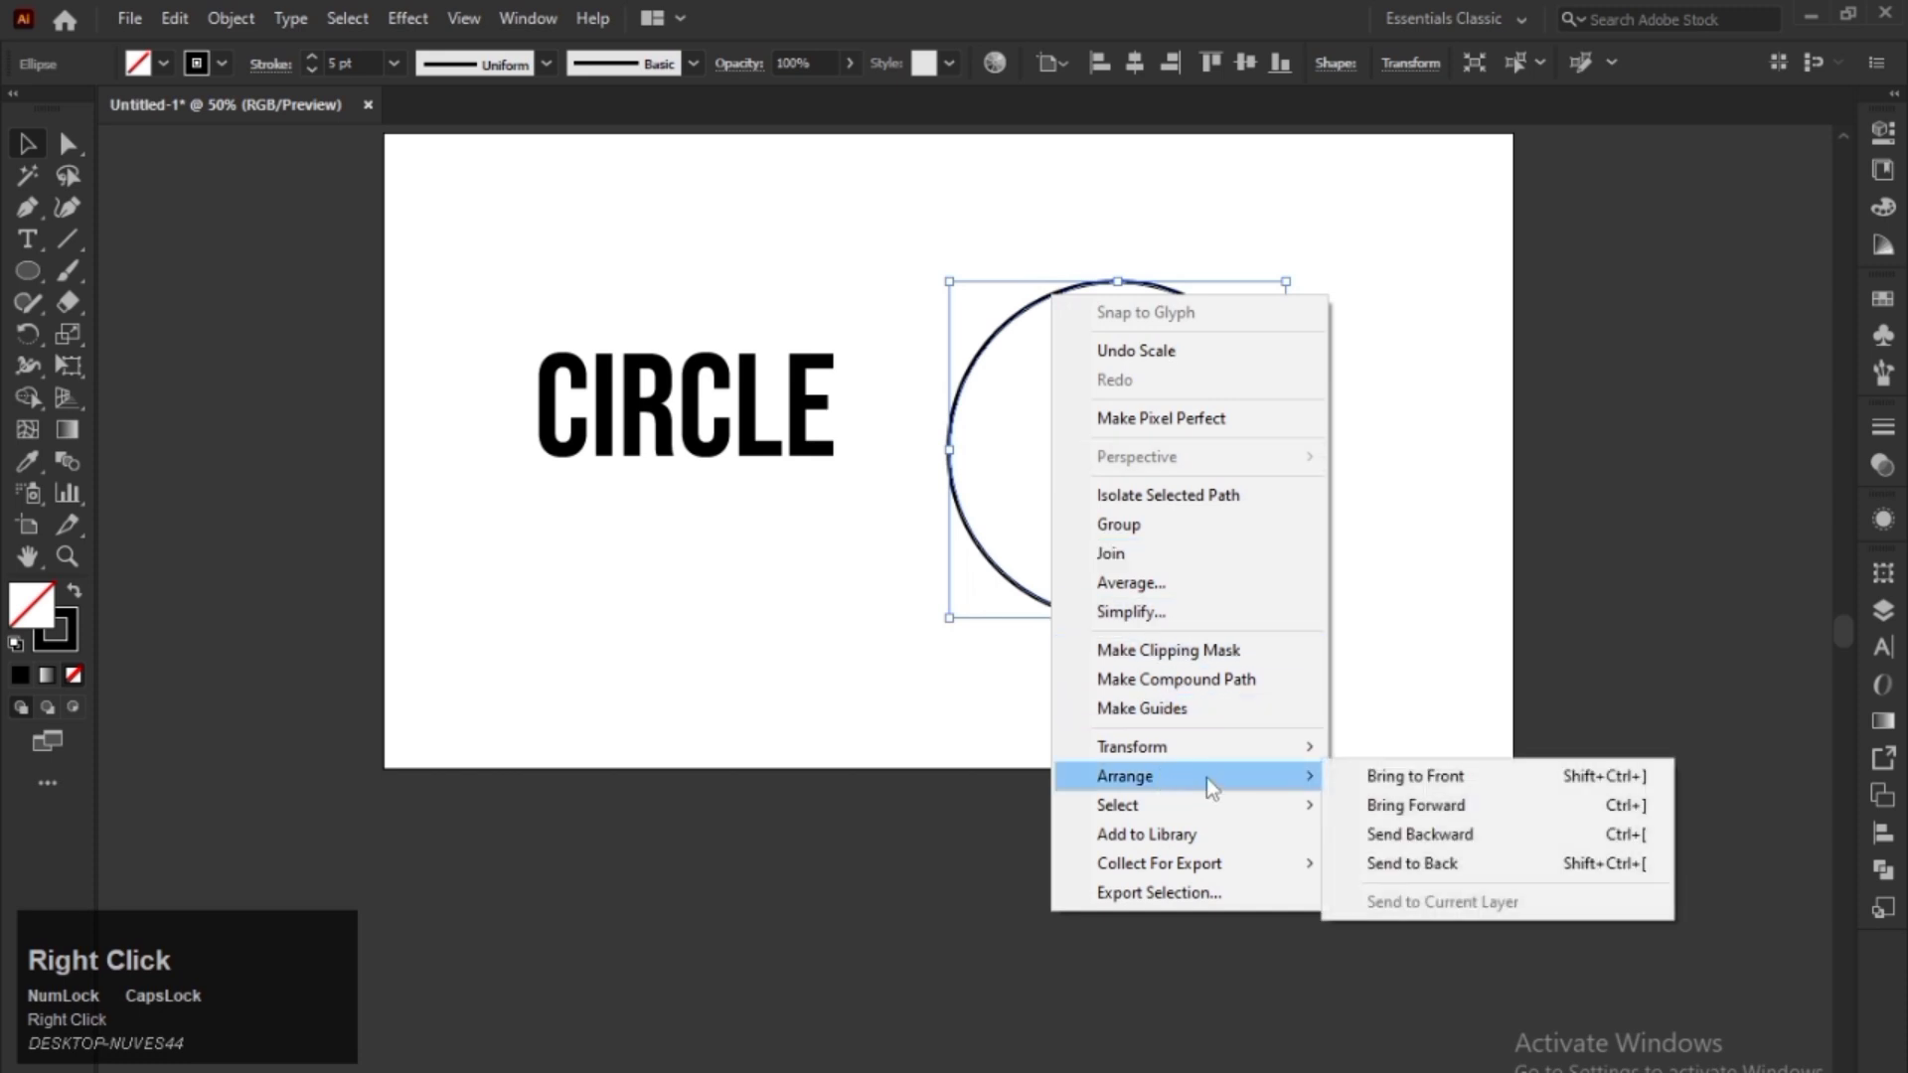
left_click(1391, 785)
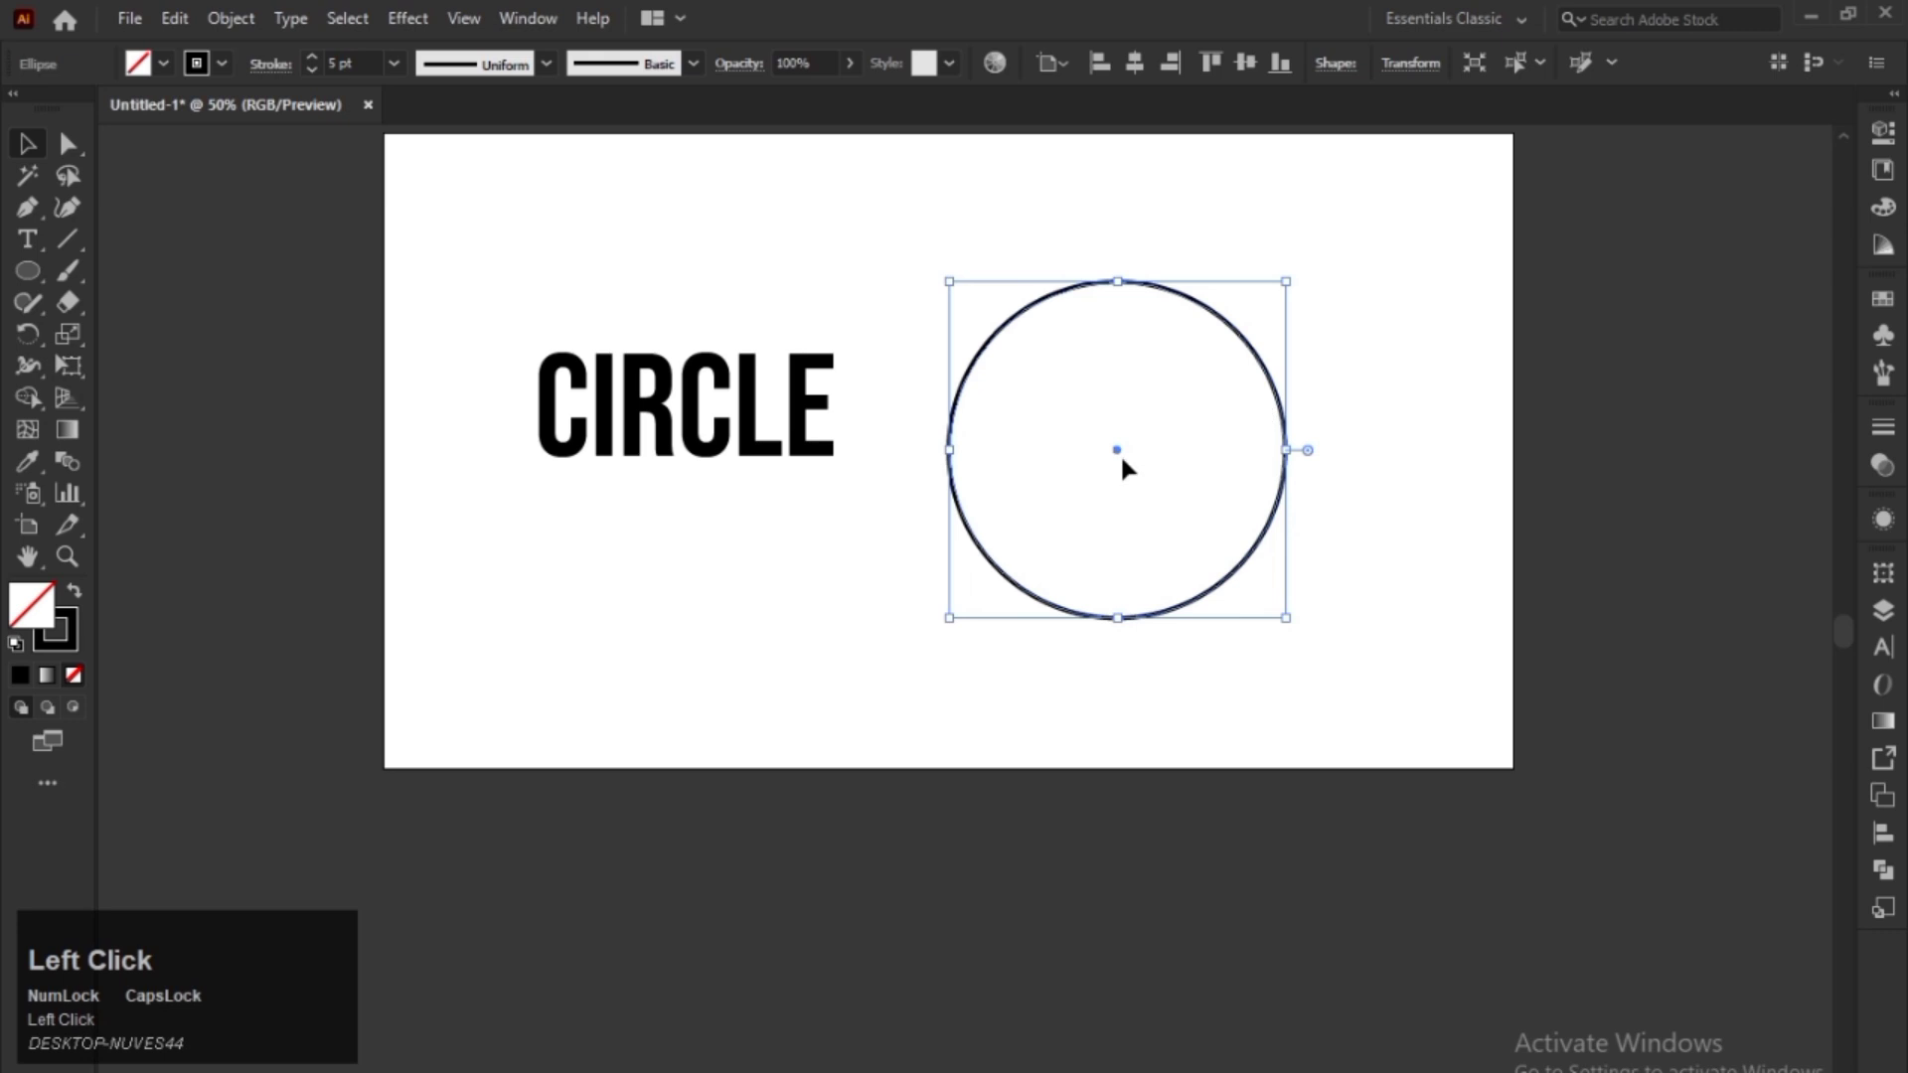
- Select both the text and the circle and apply Envelope Distort with Make with Top Object
left_click(707, 280)
scroll(736, 268, "up", 2)
left_click_drag(711, 412, 1165, 590)
left_click(231, 18)
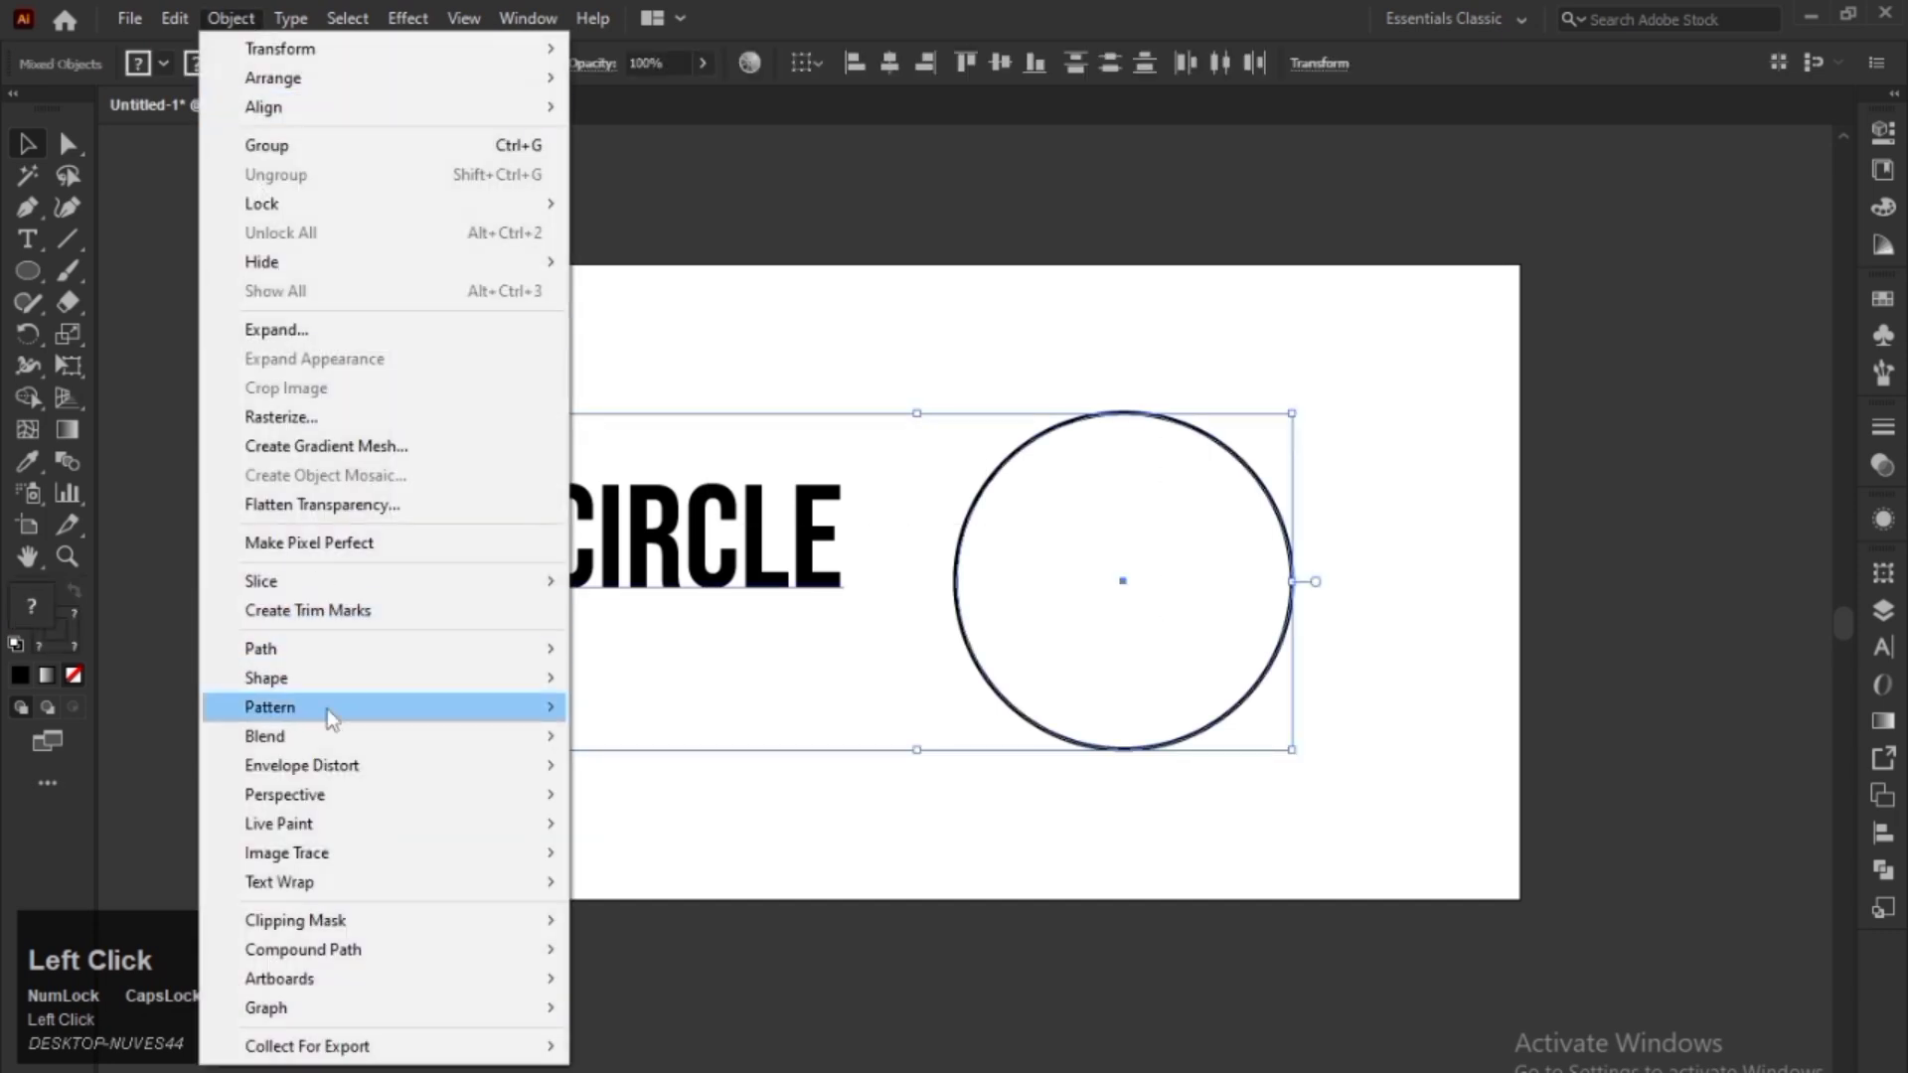
mouse_move(348, 776)
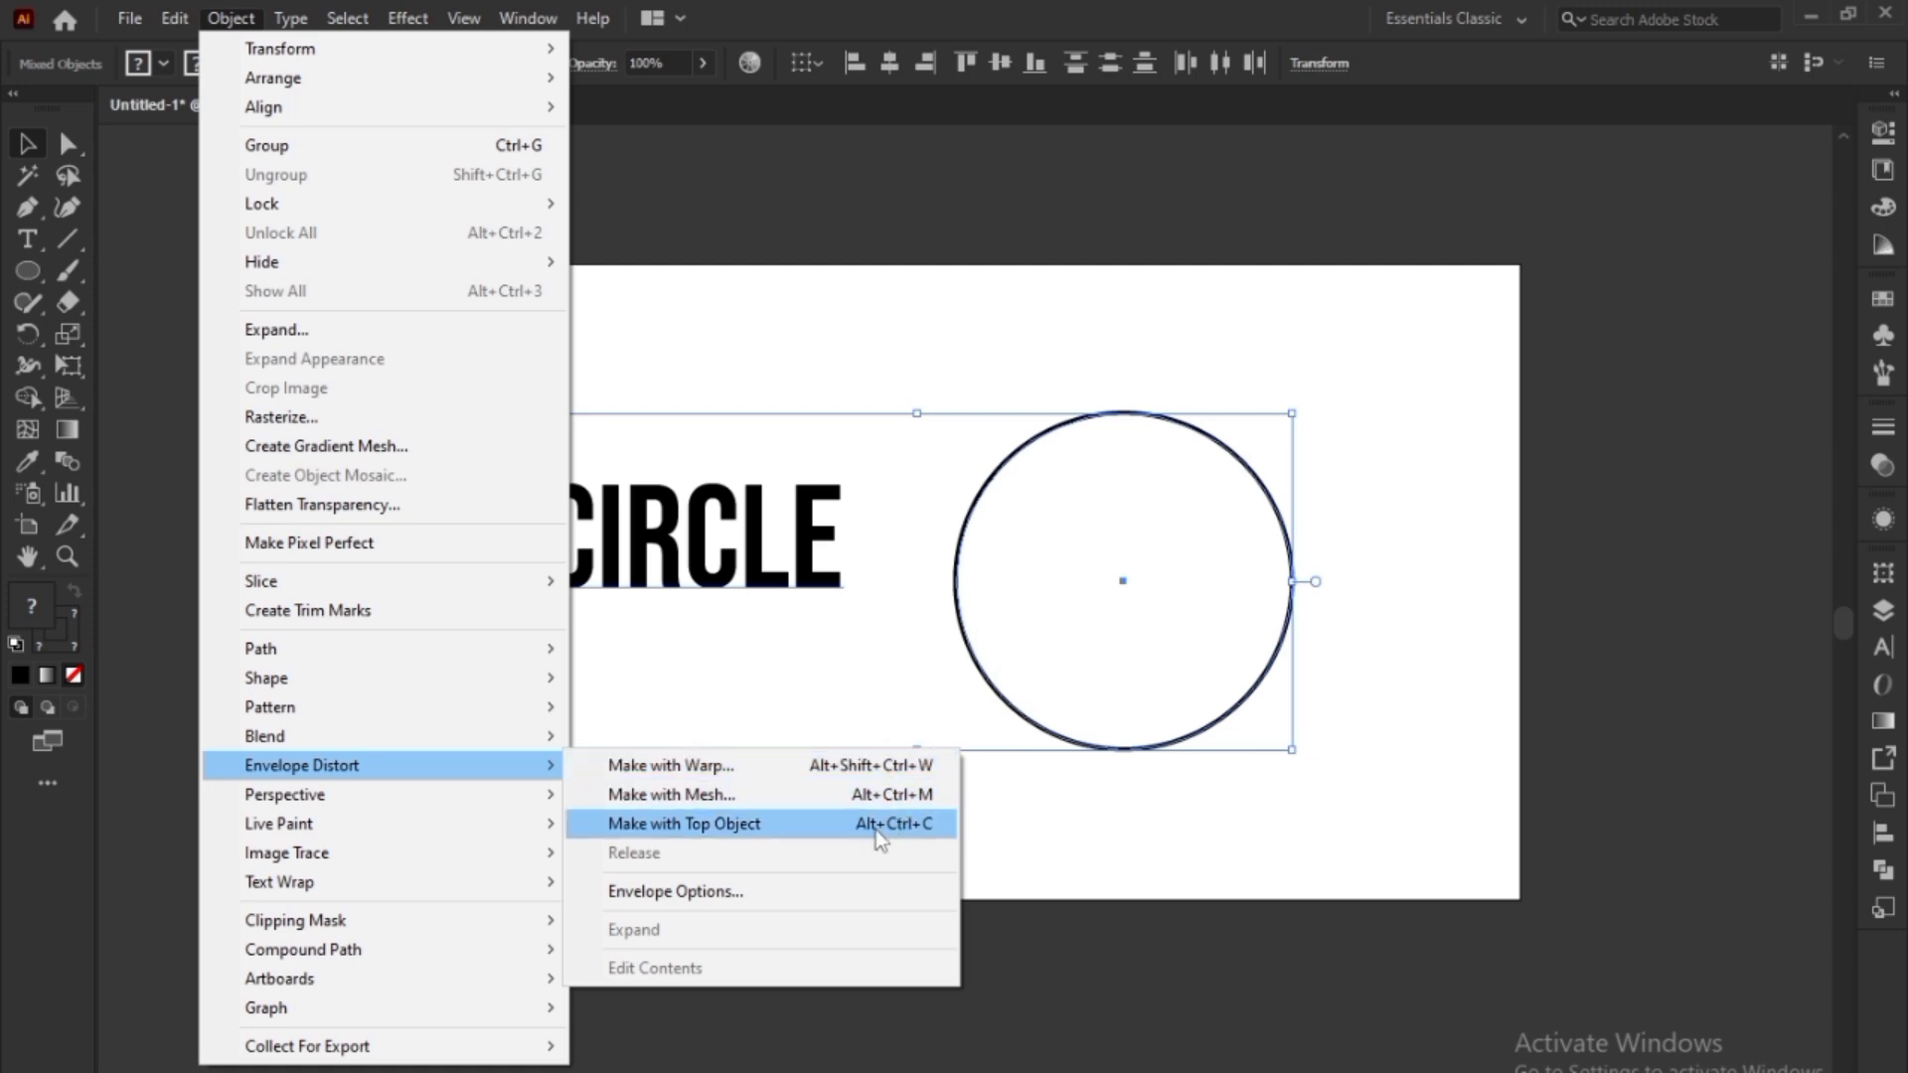
left_click(684, 827)
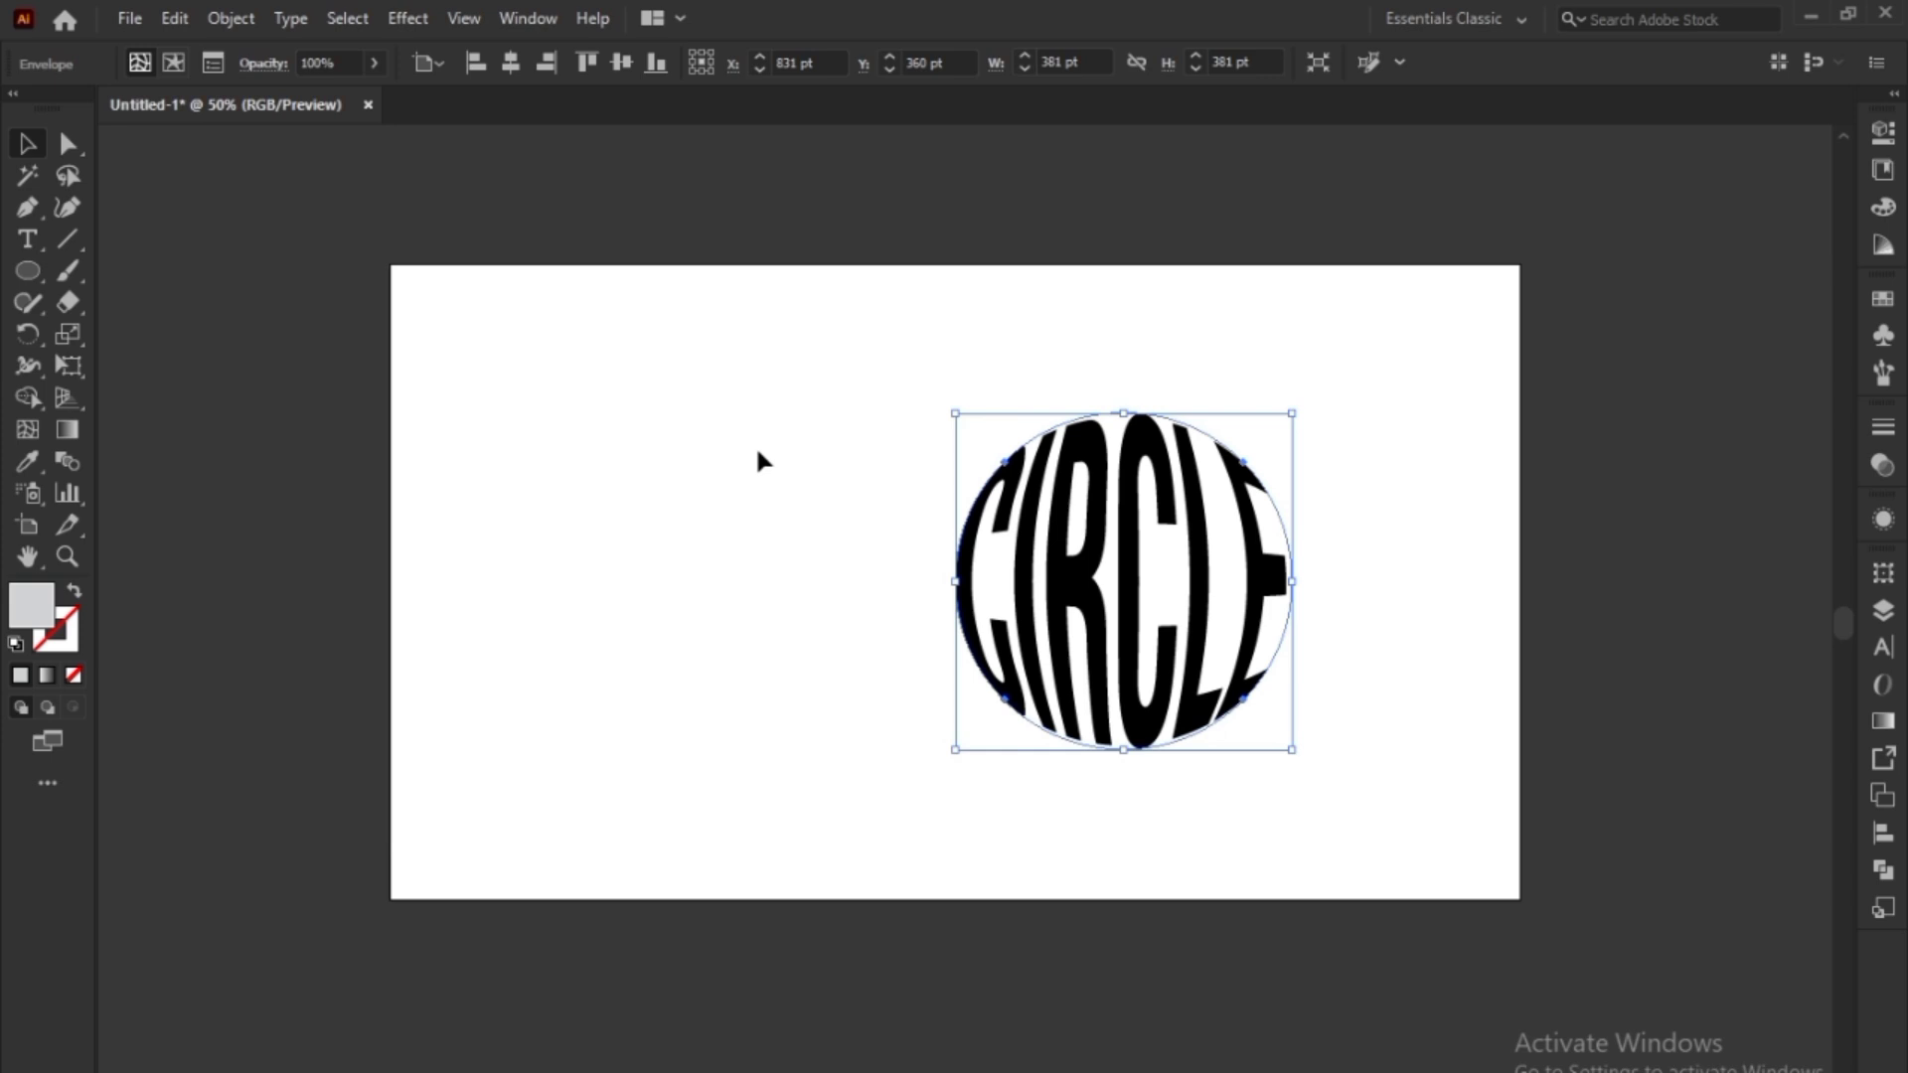
- Scale down the circle-shaped text and move it to the artboard's upper-left corner
left_click(768, 447)
left_click_drag(925, 365, 1256, 707)
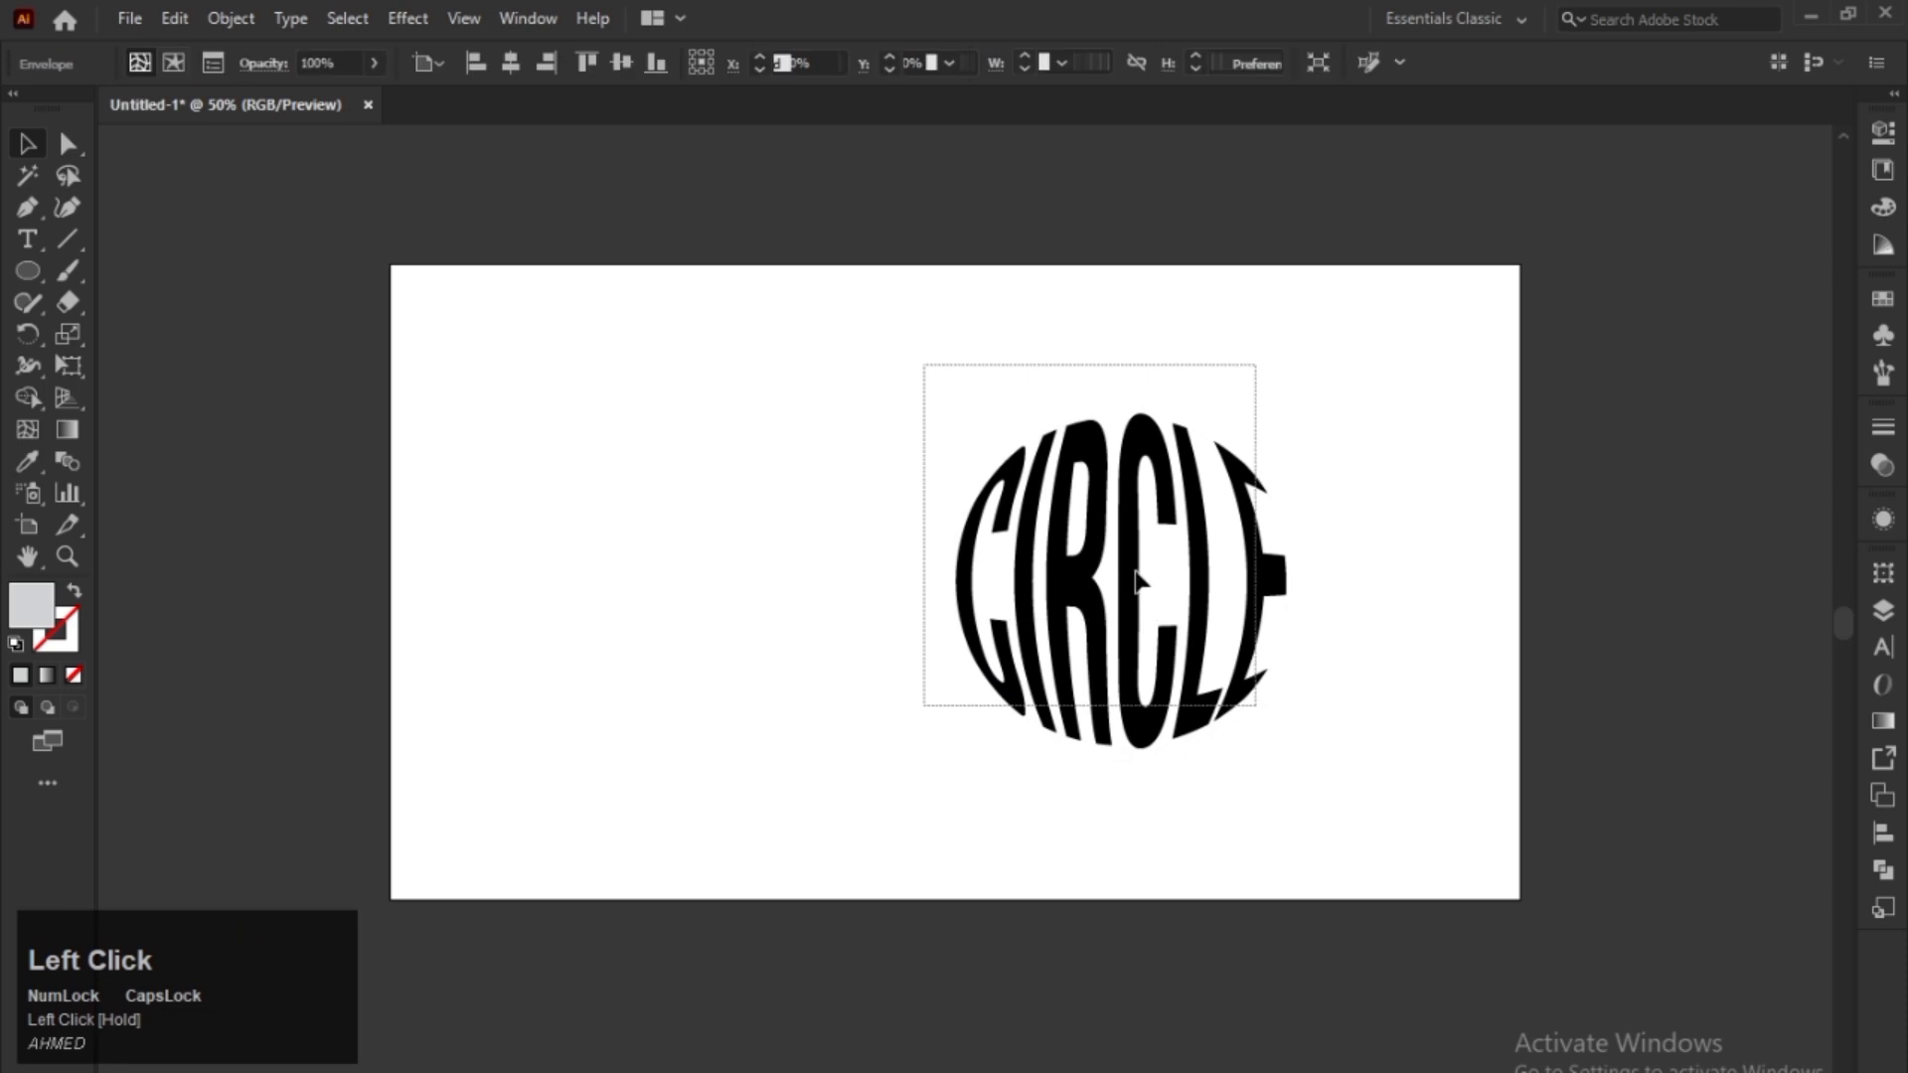
left_click_drag(1289, 414, 1198, 554)
left_click_drag(1036, 651, 512, 425)
- Draw a second, larger circle with the Ellipse tool in the right half of the artboard
right_click(28, 271)
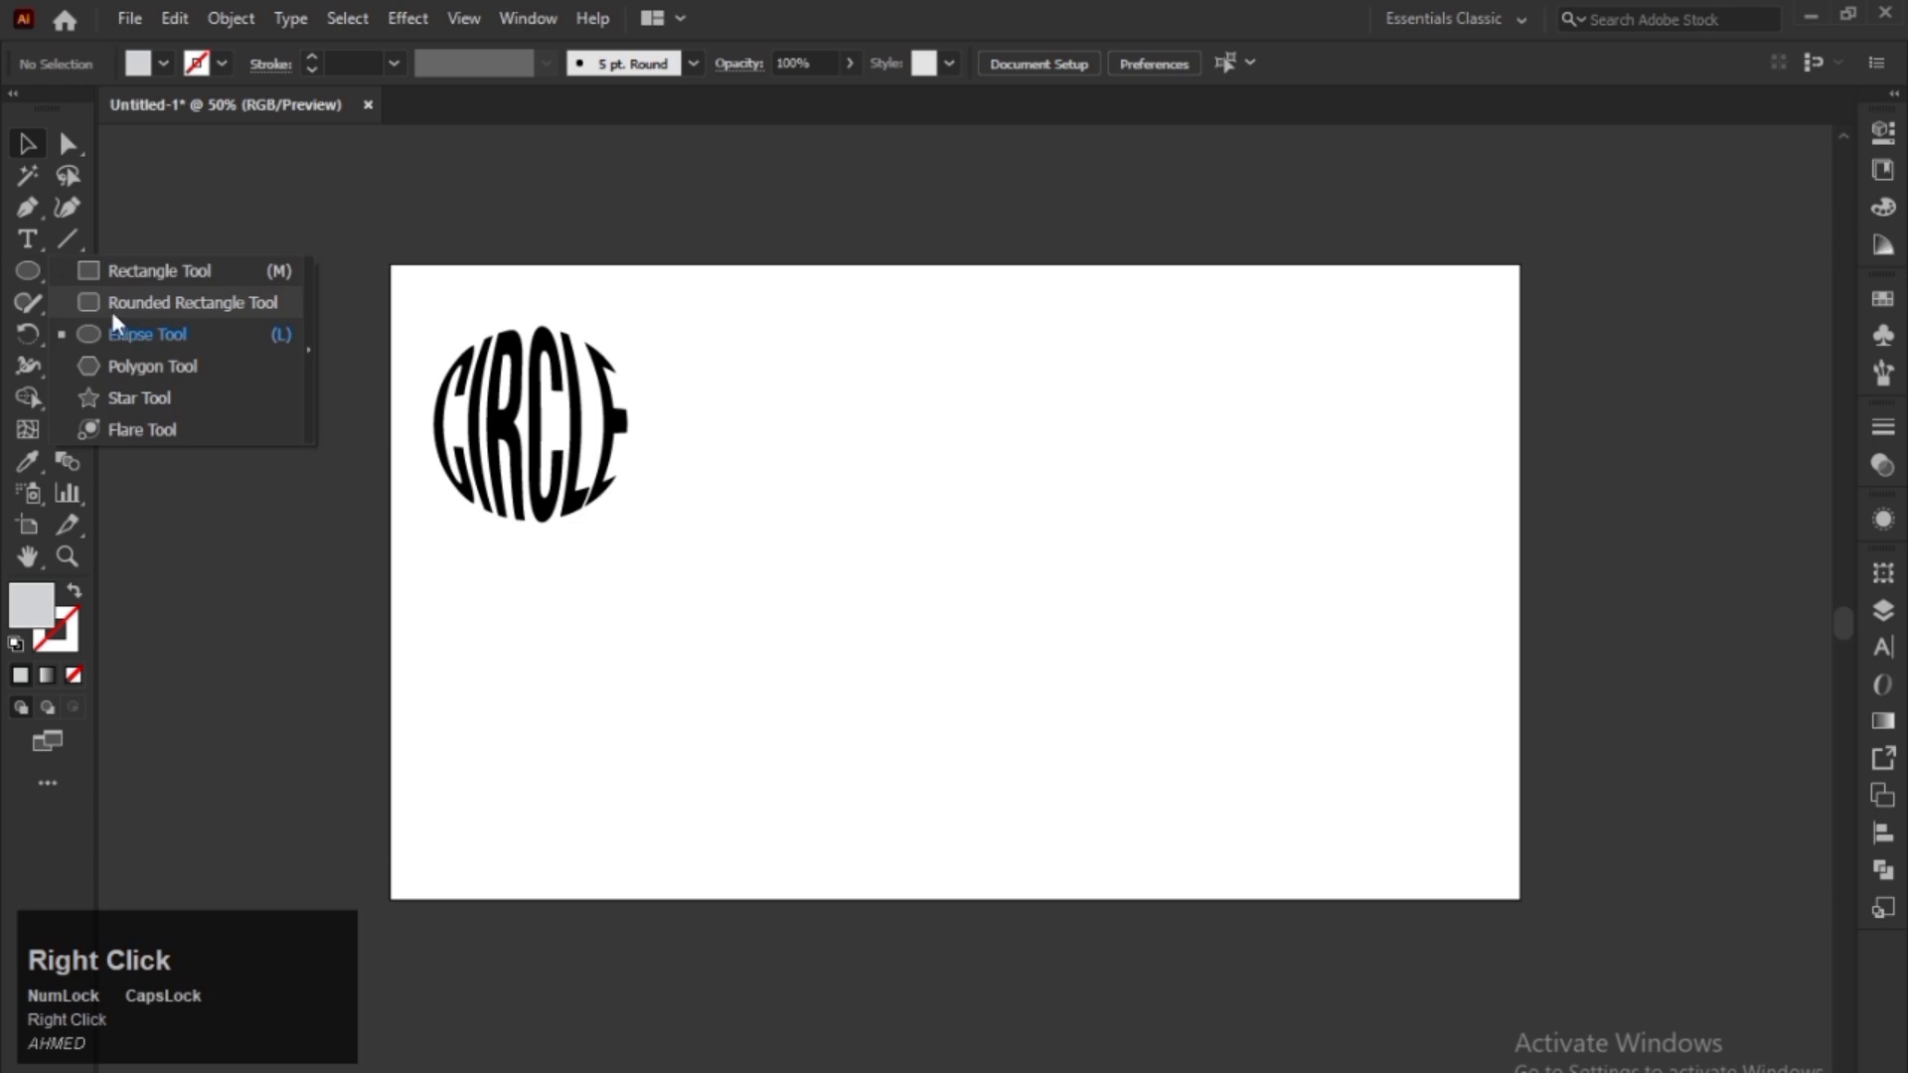
left_click(116, 342)
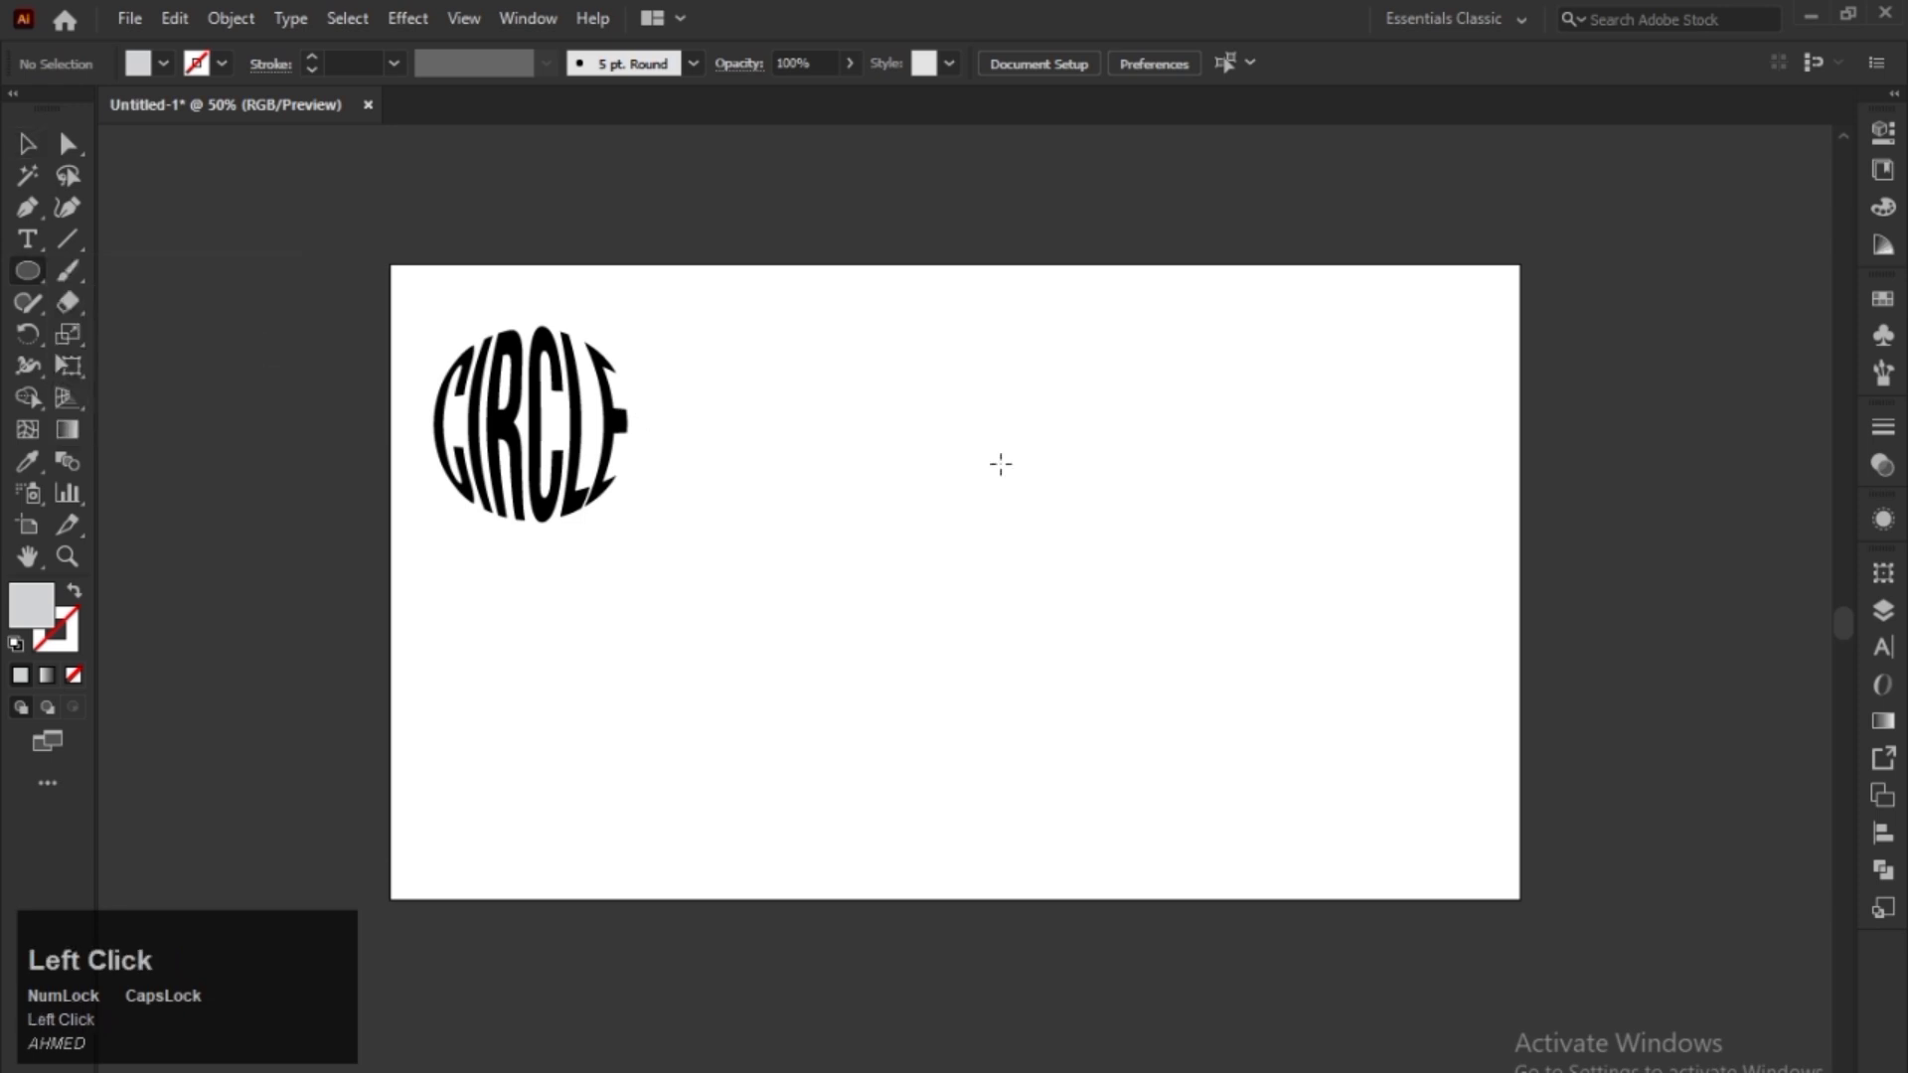
left_click_drag(1001, 463, 1381, 835)
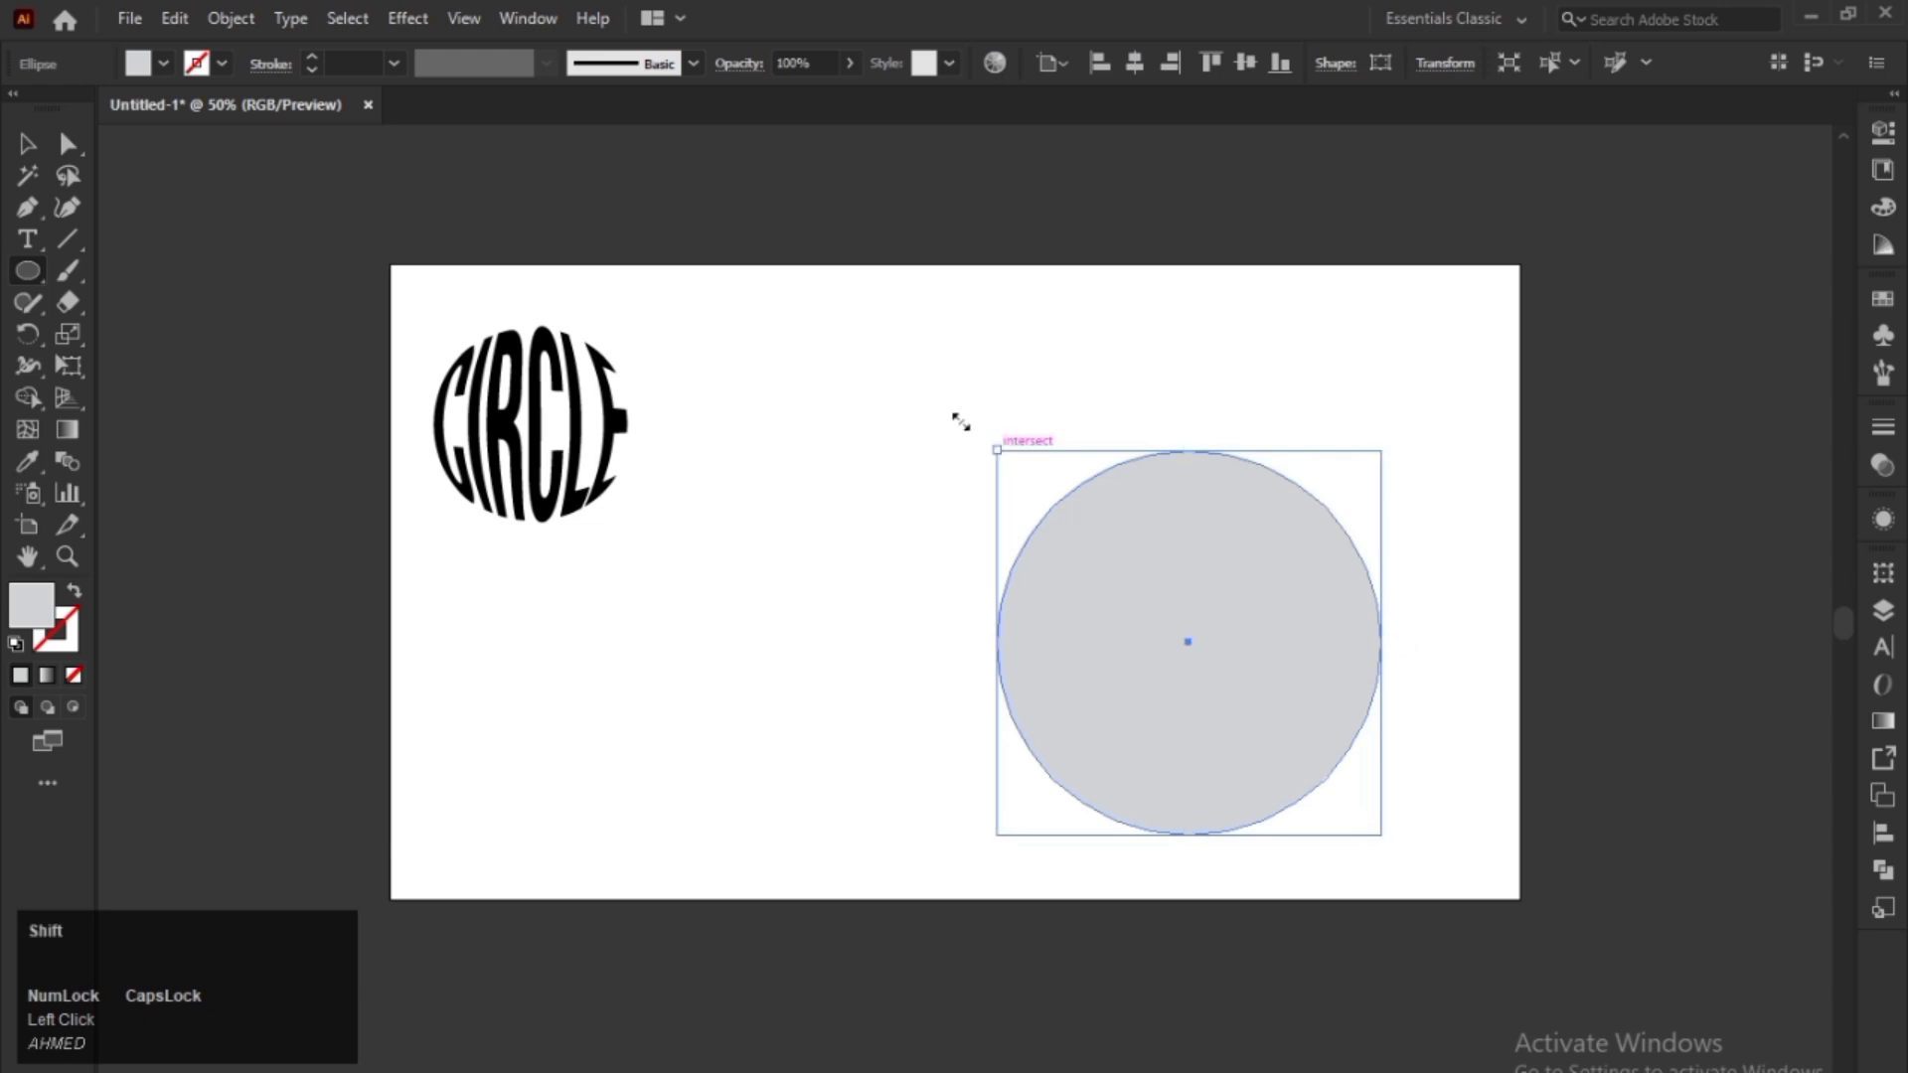
left_click_drag(960, 421, 941, 394)
- Give the new circle no fill and a black 5 pt stroke, and move it up toward the artboard's centre
left_click(15, 643)
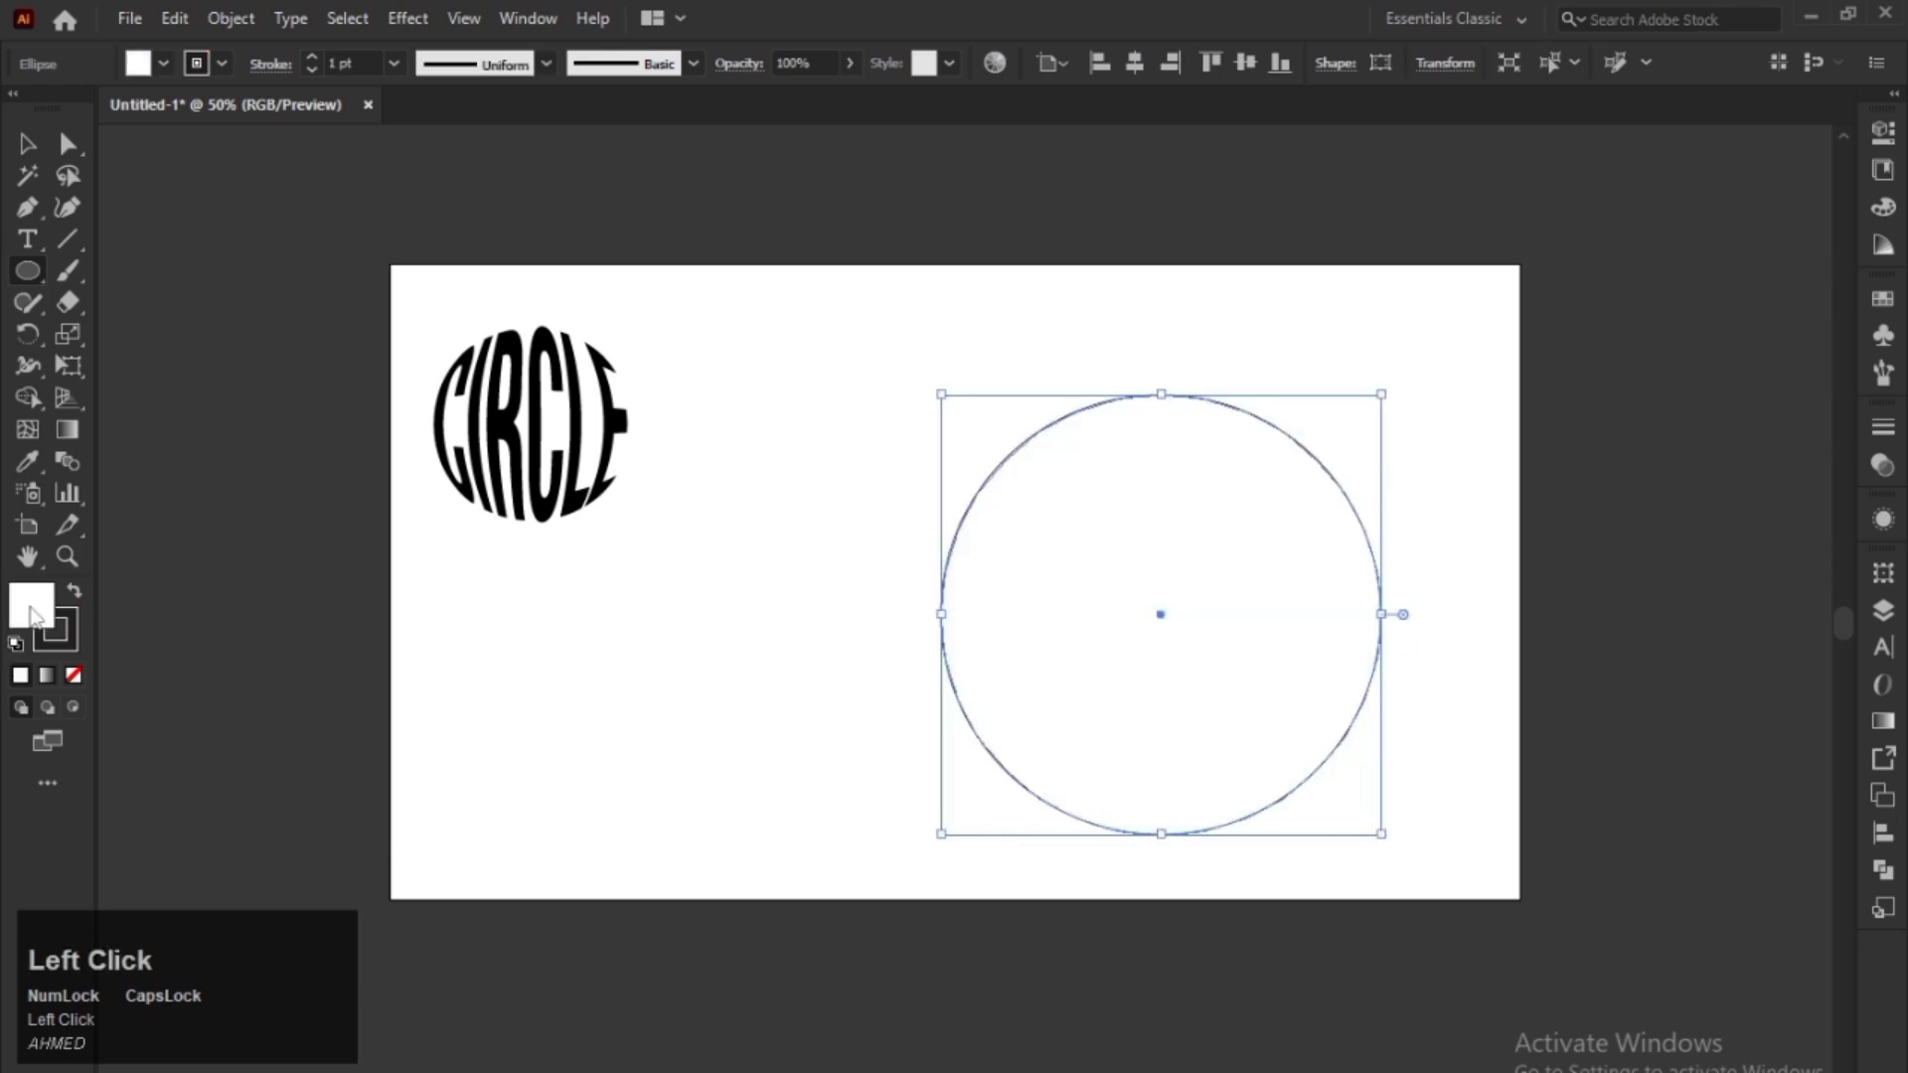
left_click(75, 674)
left_click(312, 58)
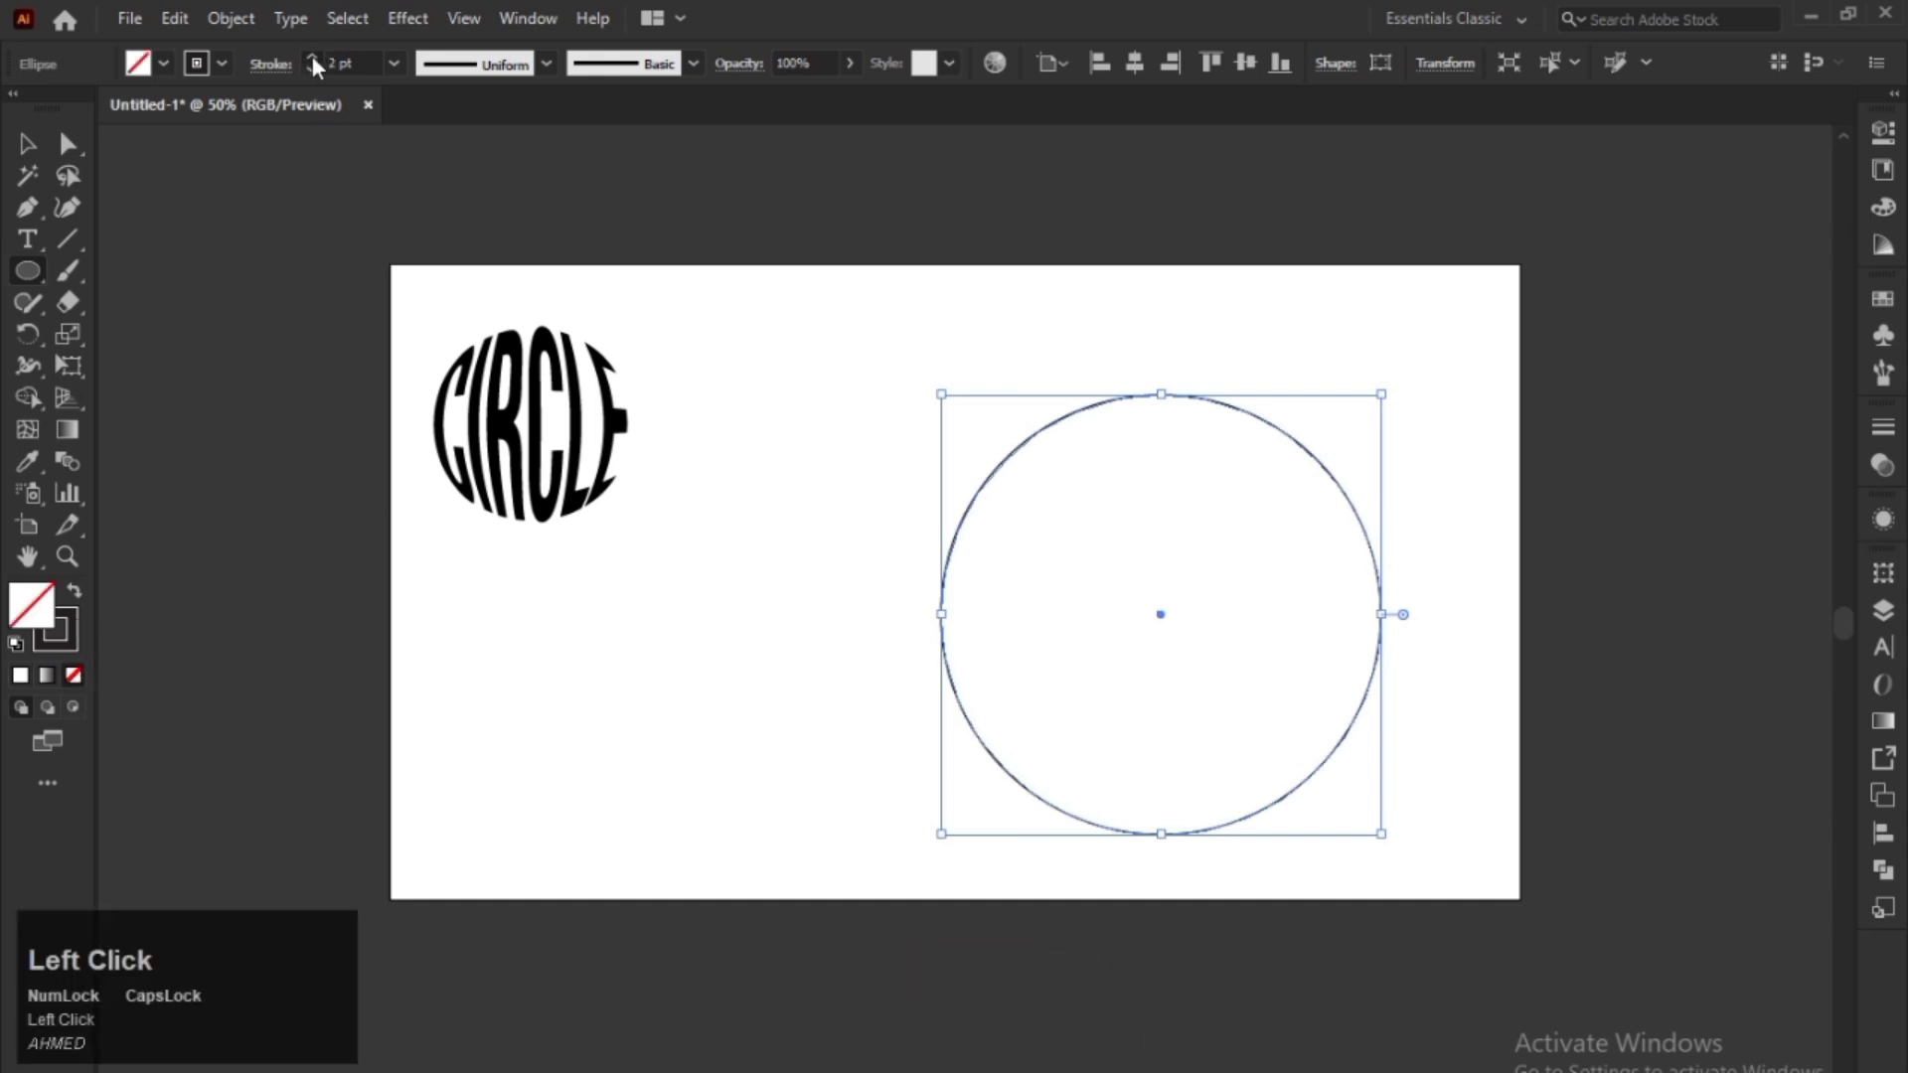
left_click(312, 58)
left_click(312, 58)
left_click(313, 58)
key("v")
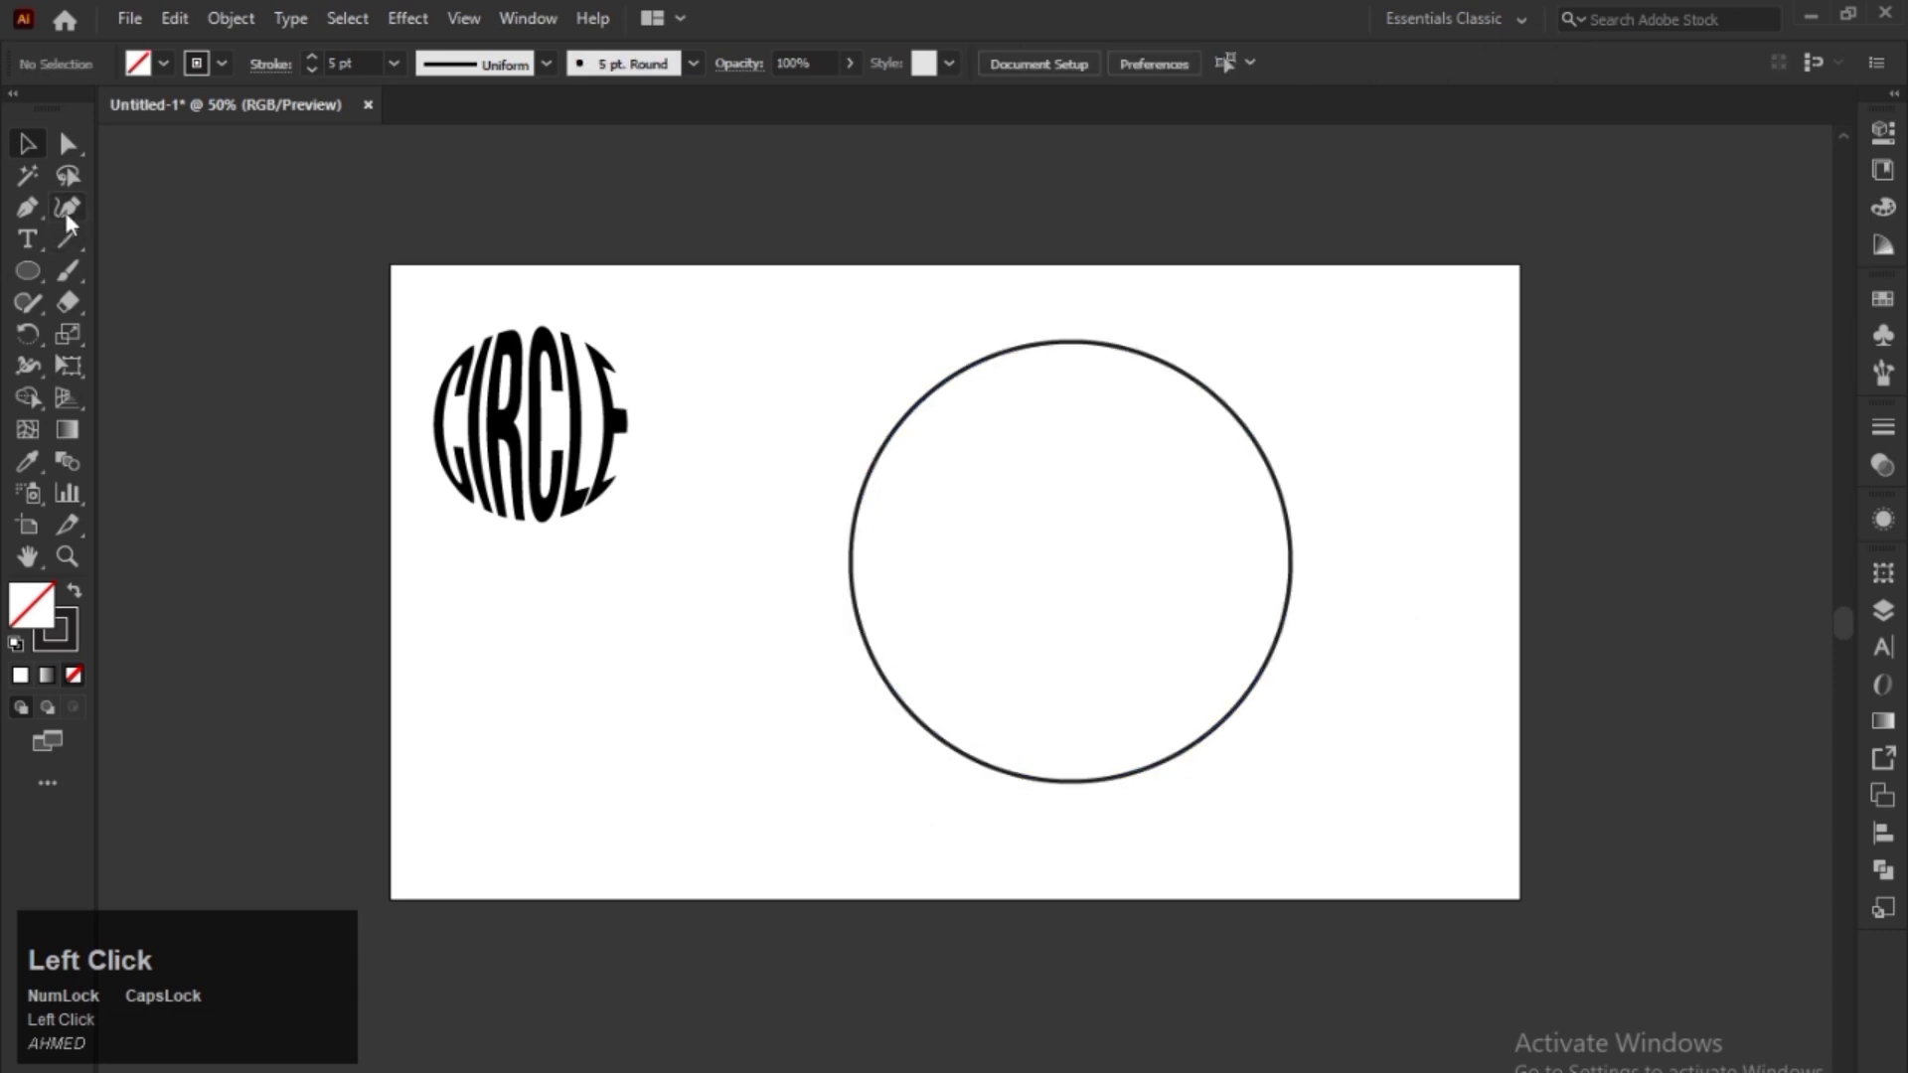
- Draw a downward-bowed curve across the upper part of the circle with the Curvature tool, extending both ends beyond the outline
left_click(65, 211)
left_click(829, 426)
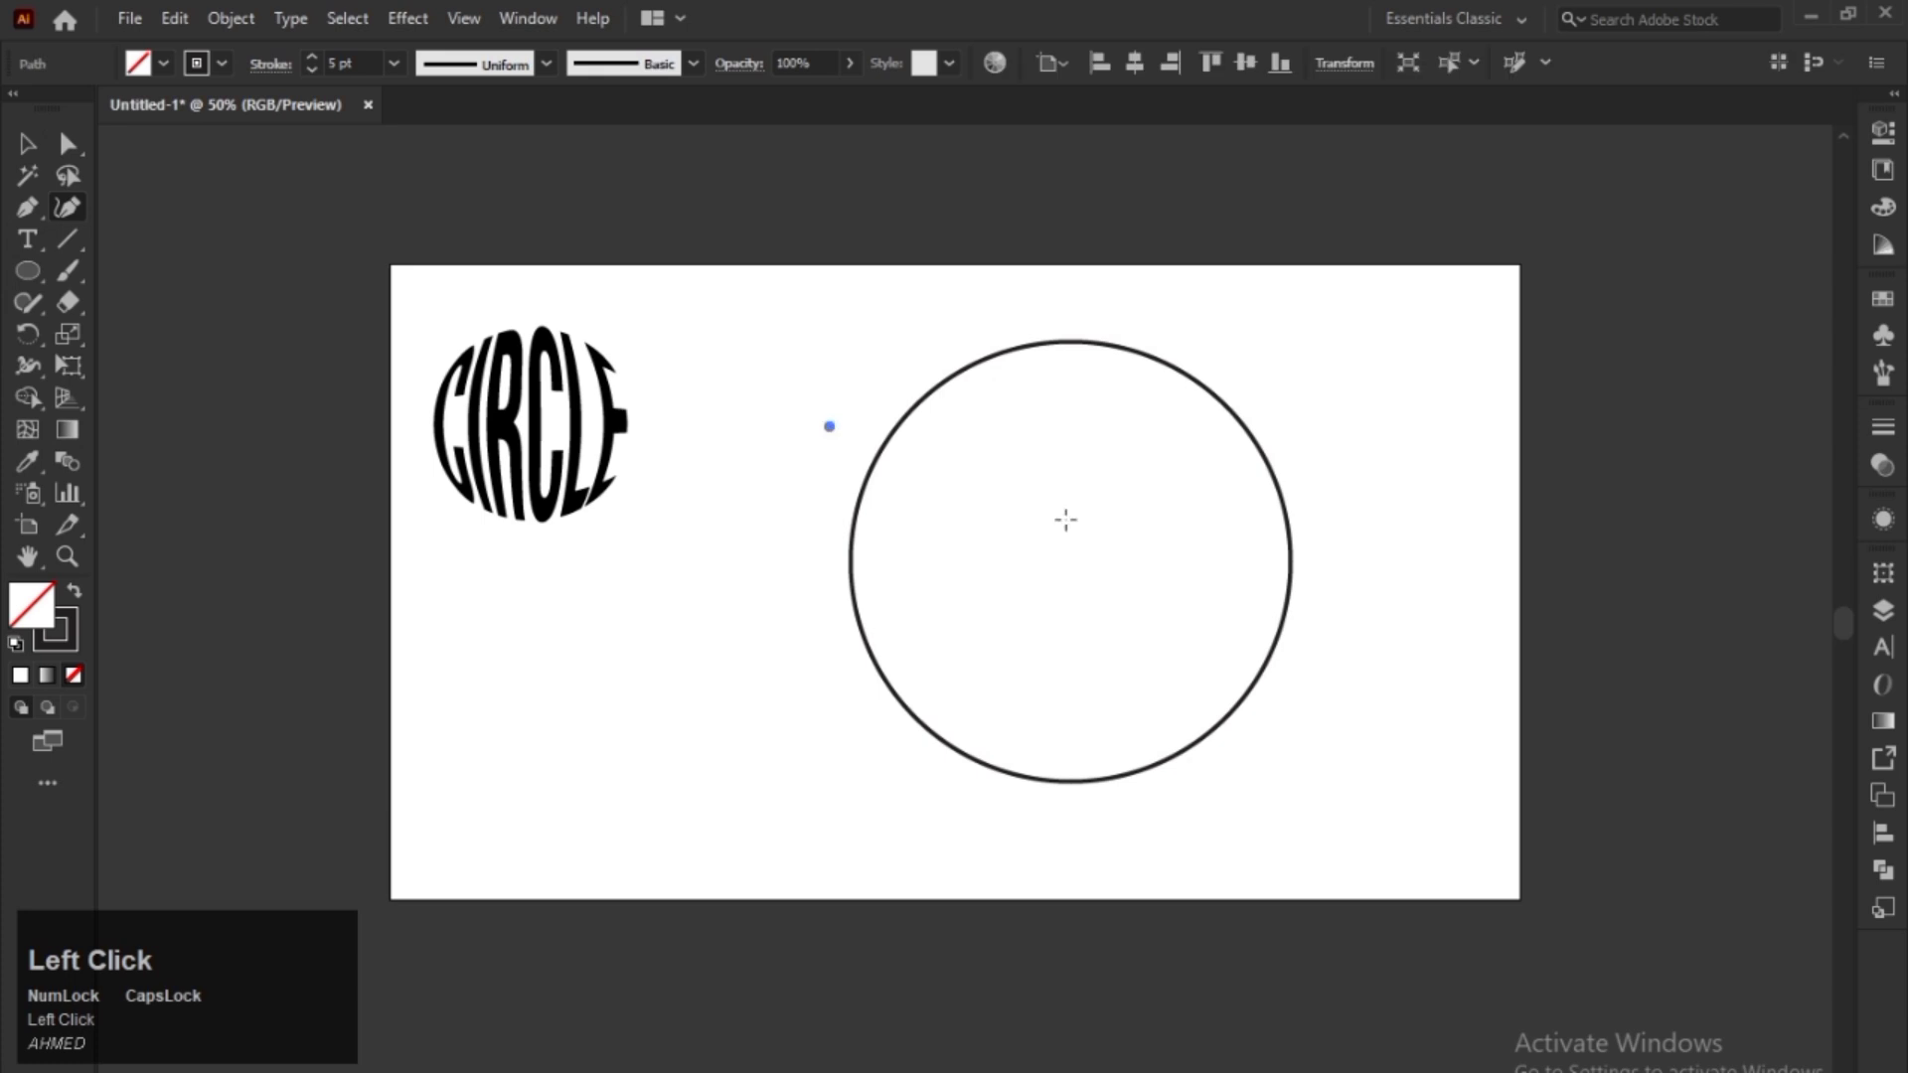
left_click(1071, 521)
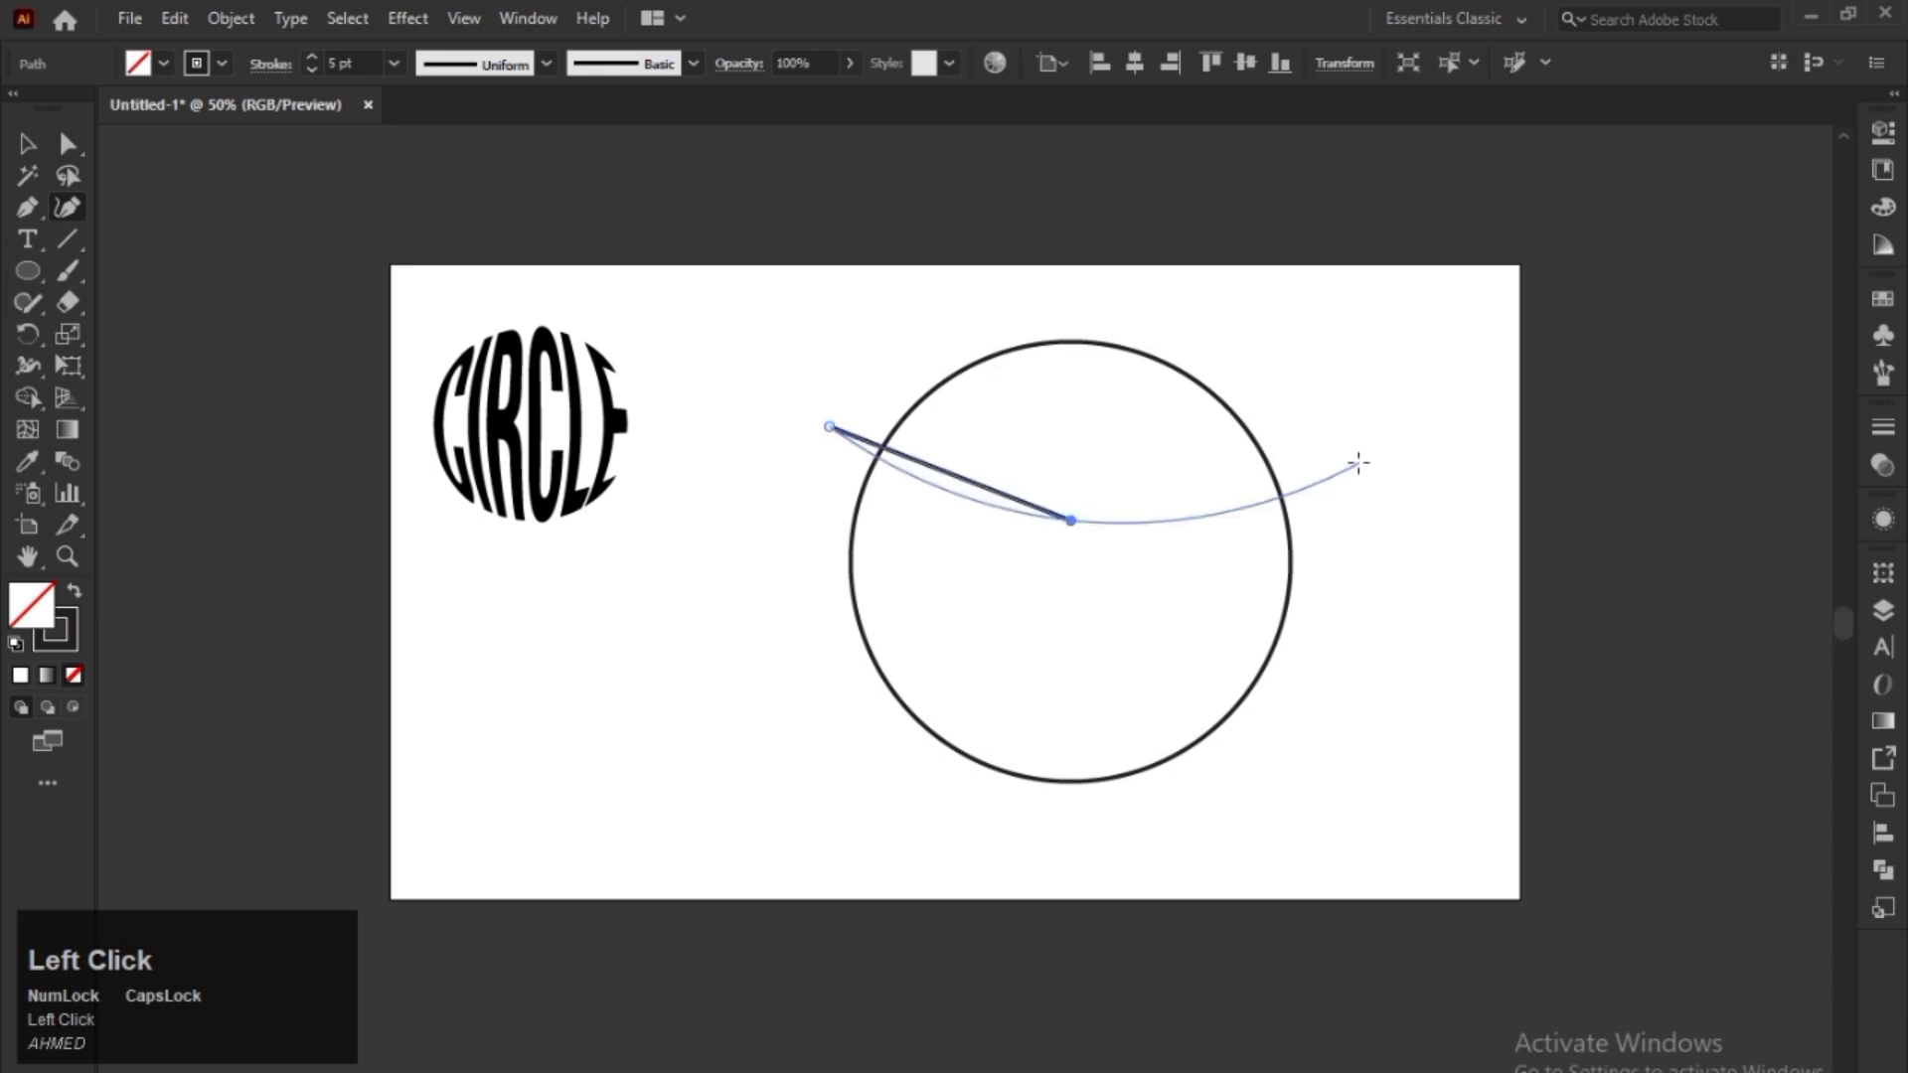
left_click(1344, 405)
- Draw an upward-arched curve across the lower part of the circle, extending past both sides, and nudge it slightly up
left_click(812, 744)
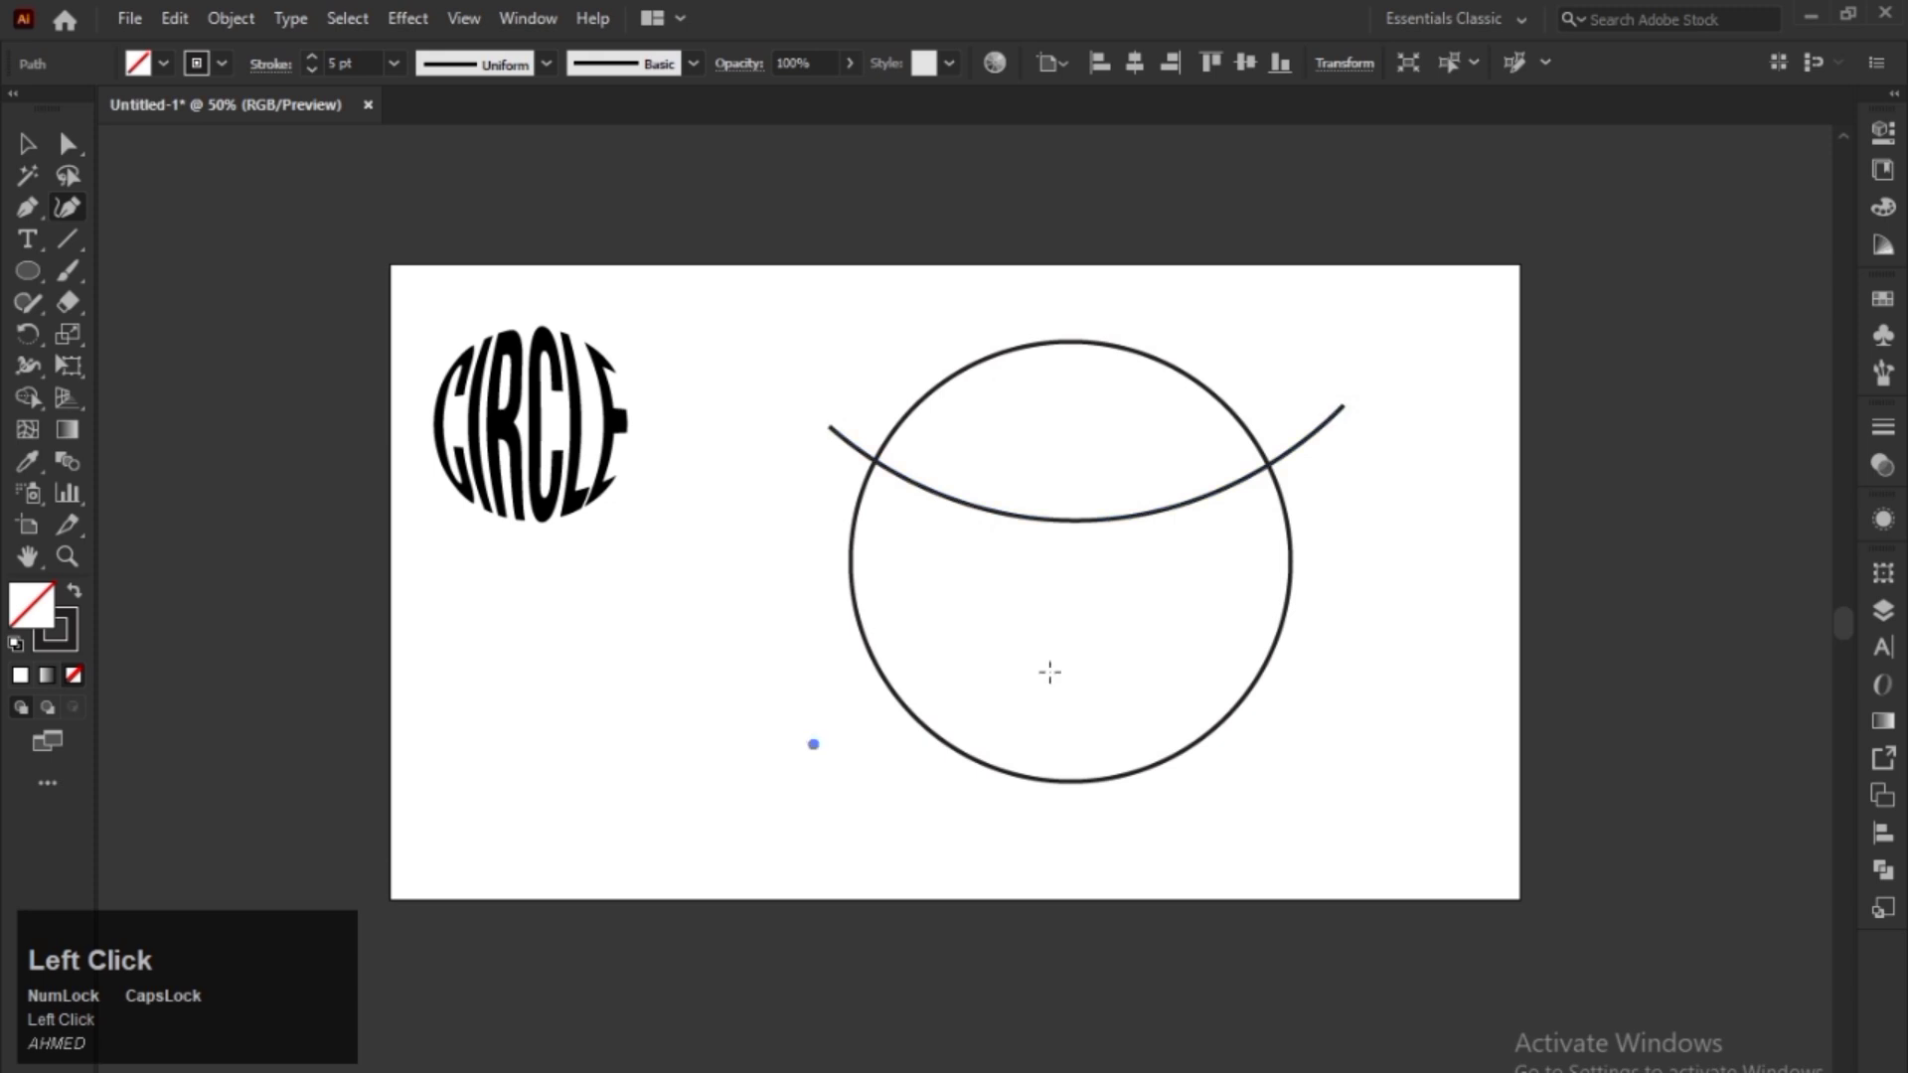
left_click(1117, 662)
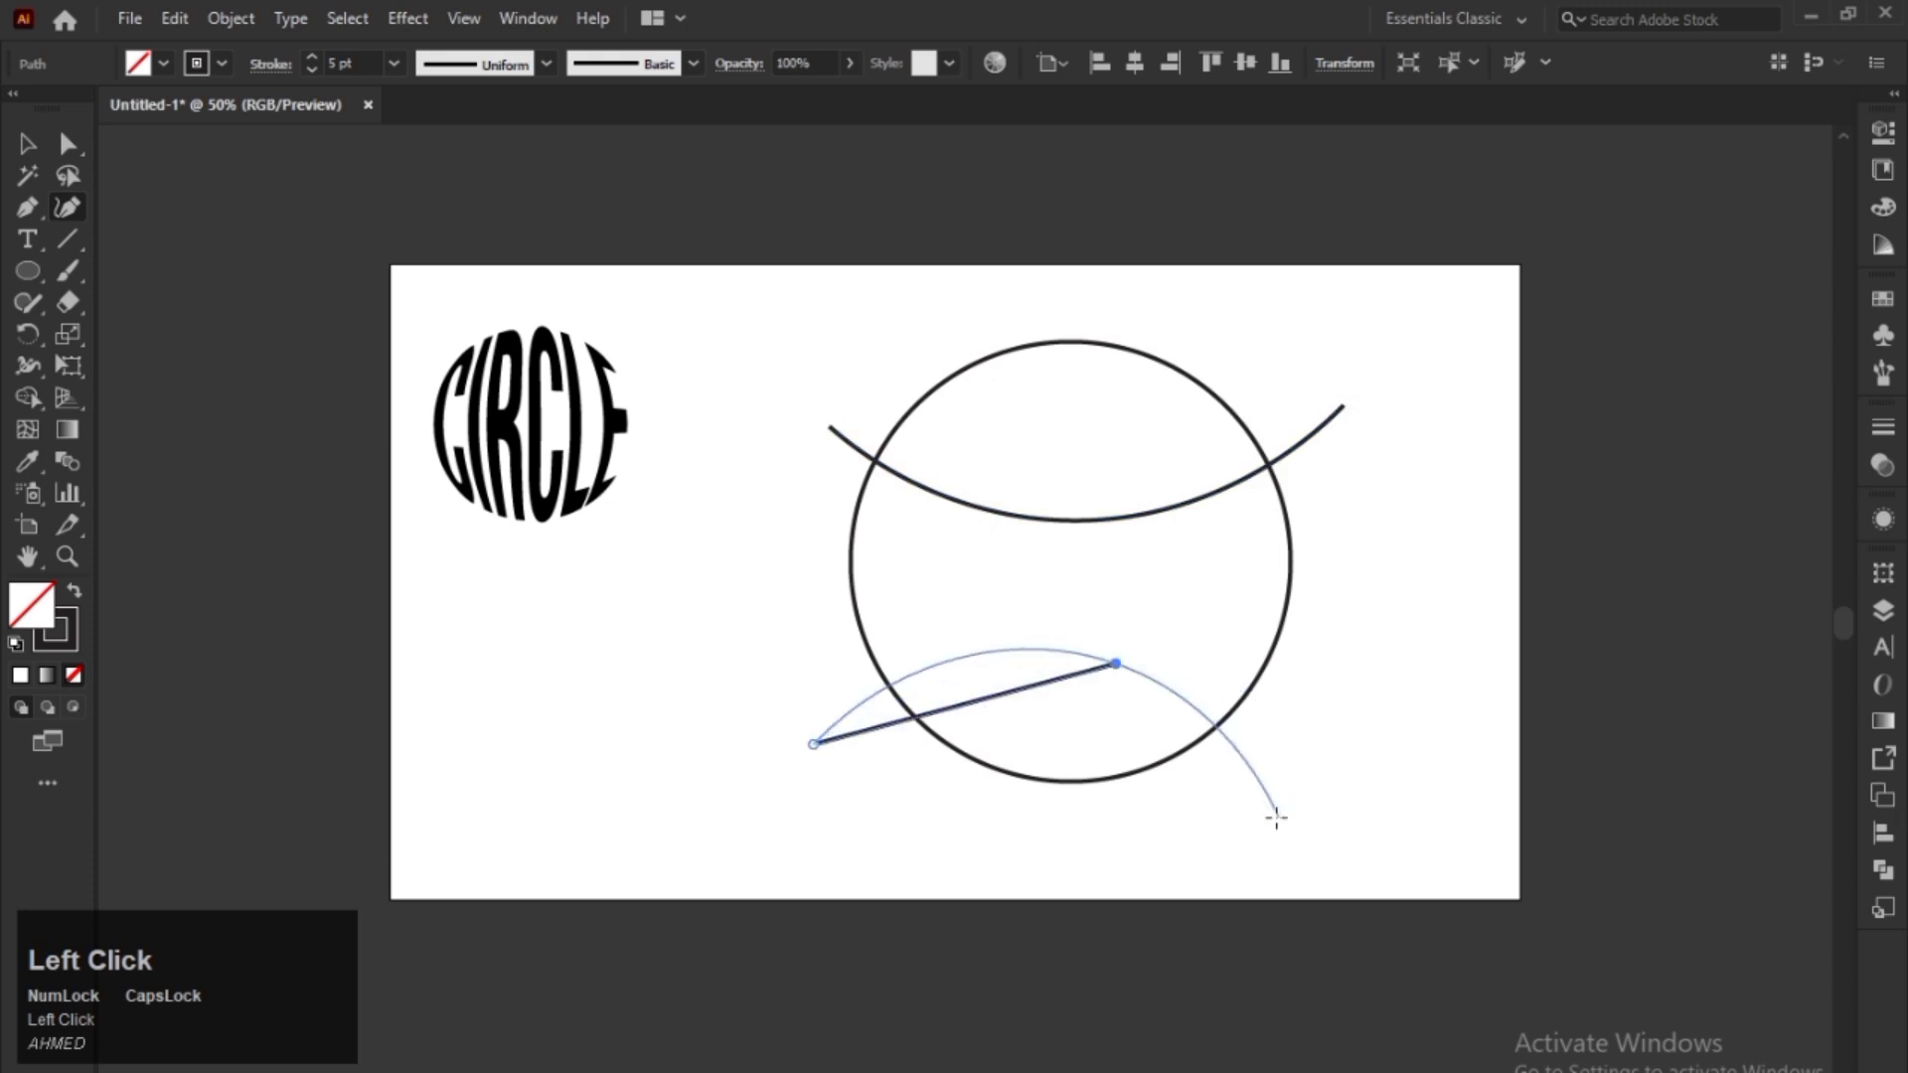
left_click(1313, 752)
left_click(28, 143)
left_click(1272, 727)
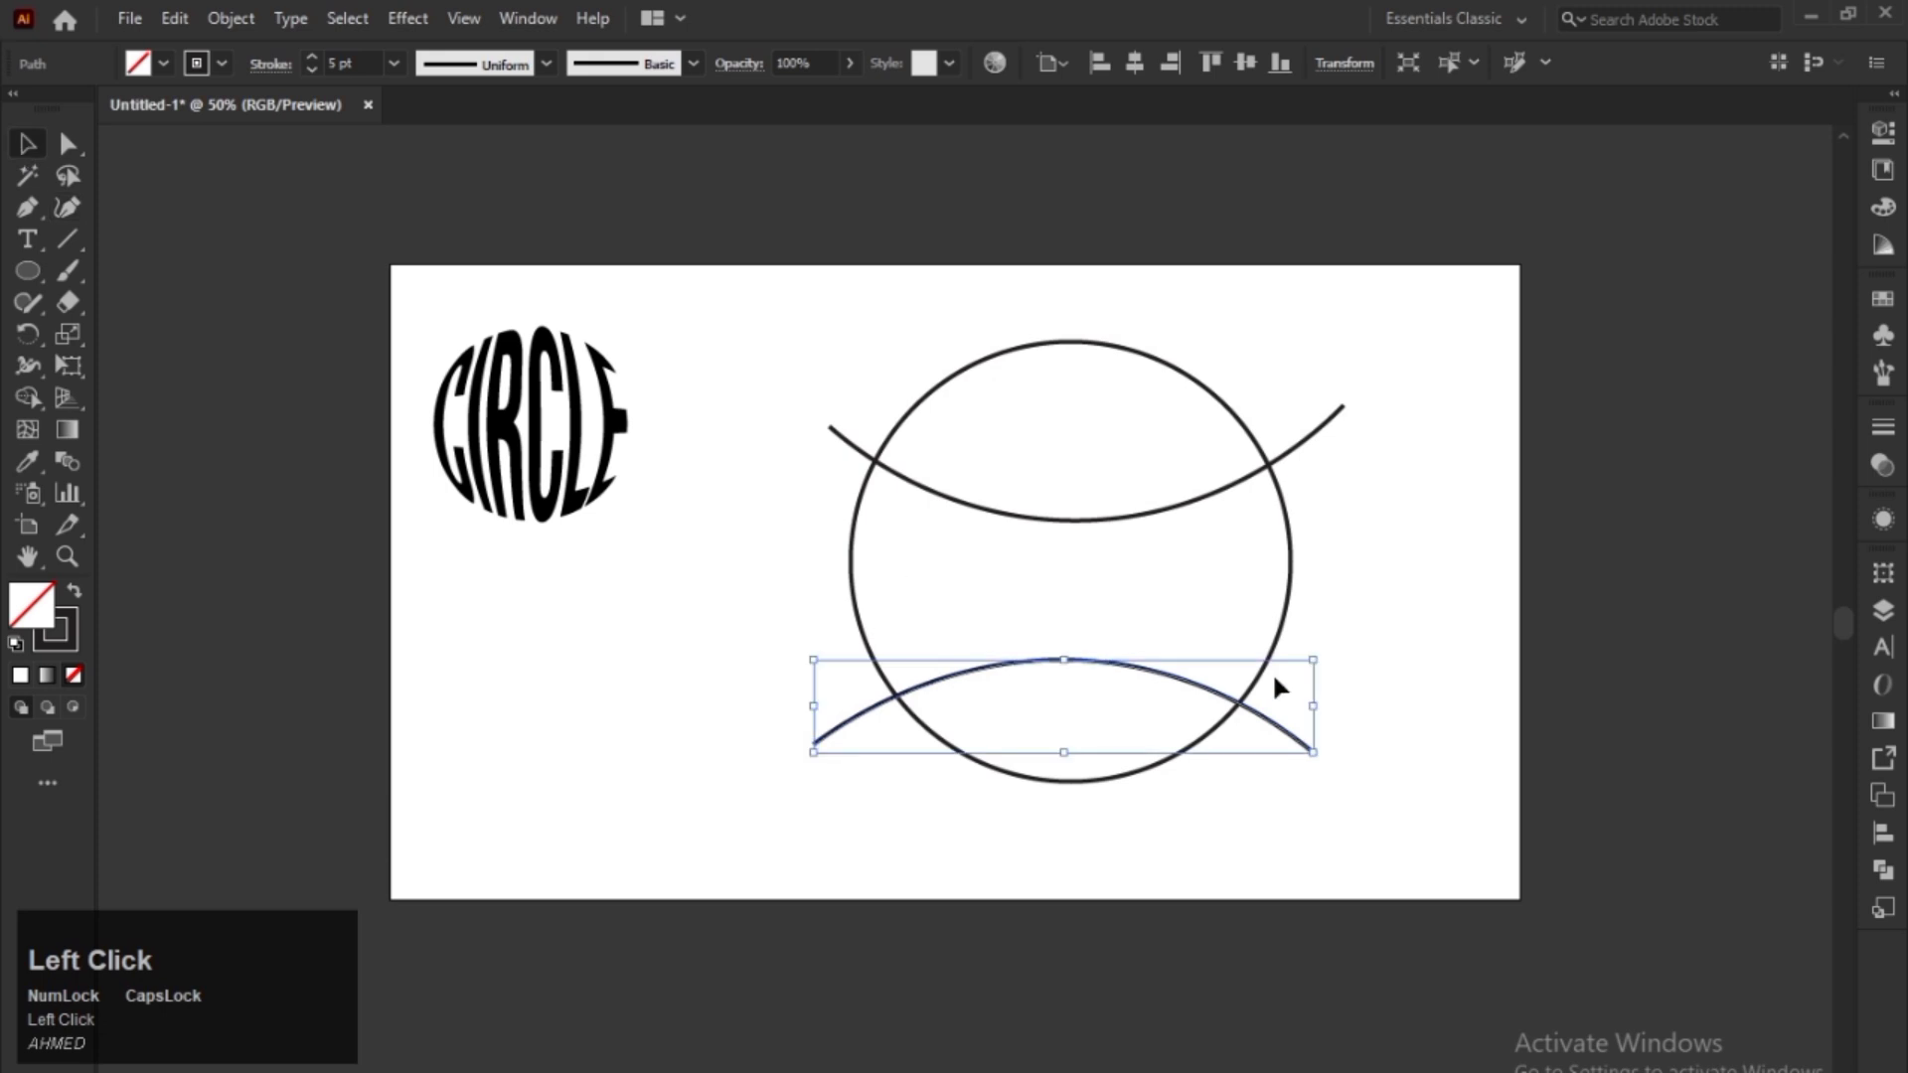
key("Up")
key("Up")
key("Up")
key("Up")
key("Up")
key("Up")
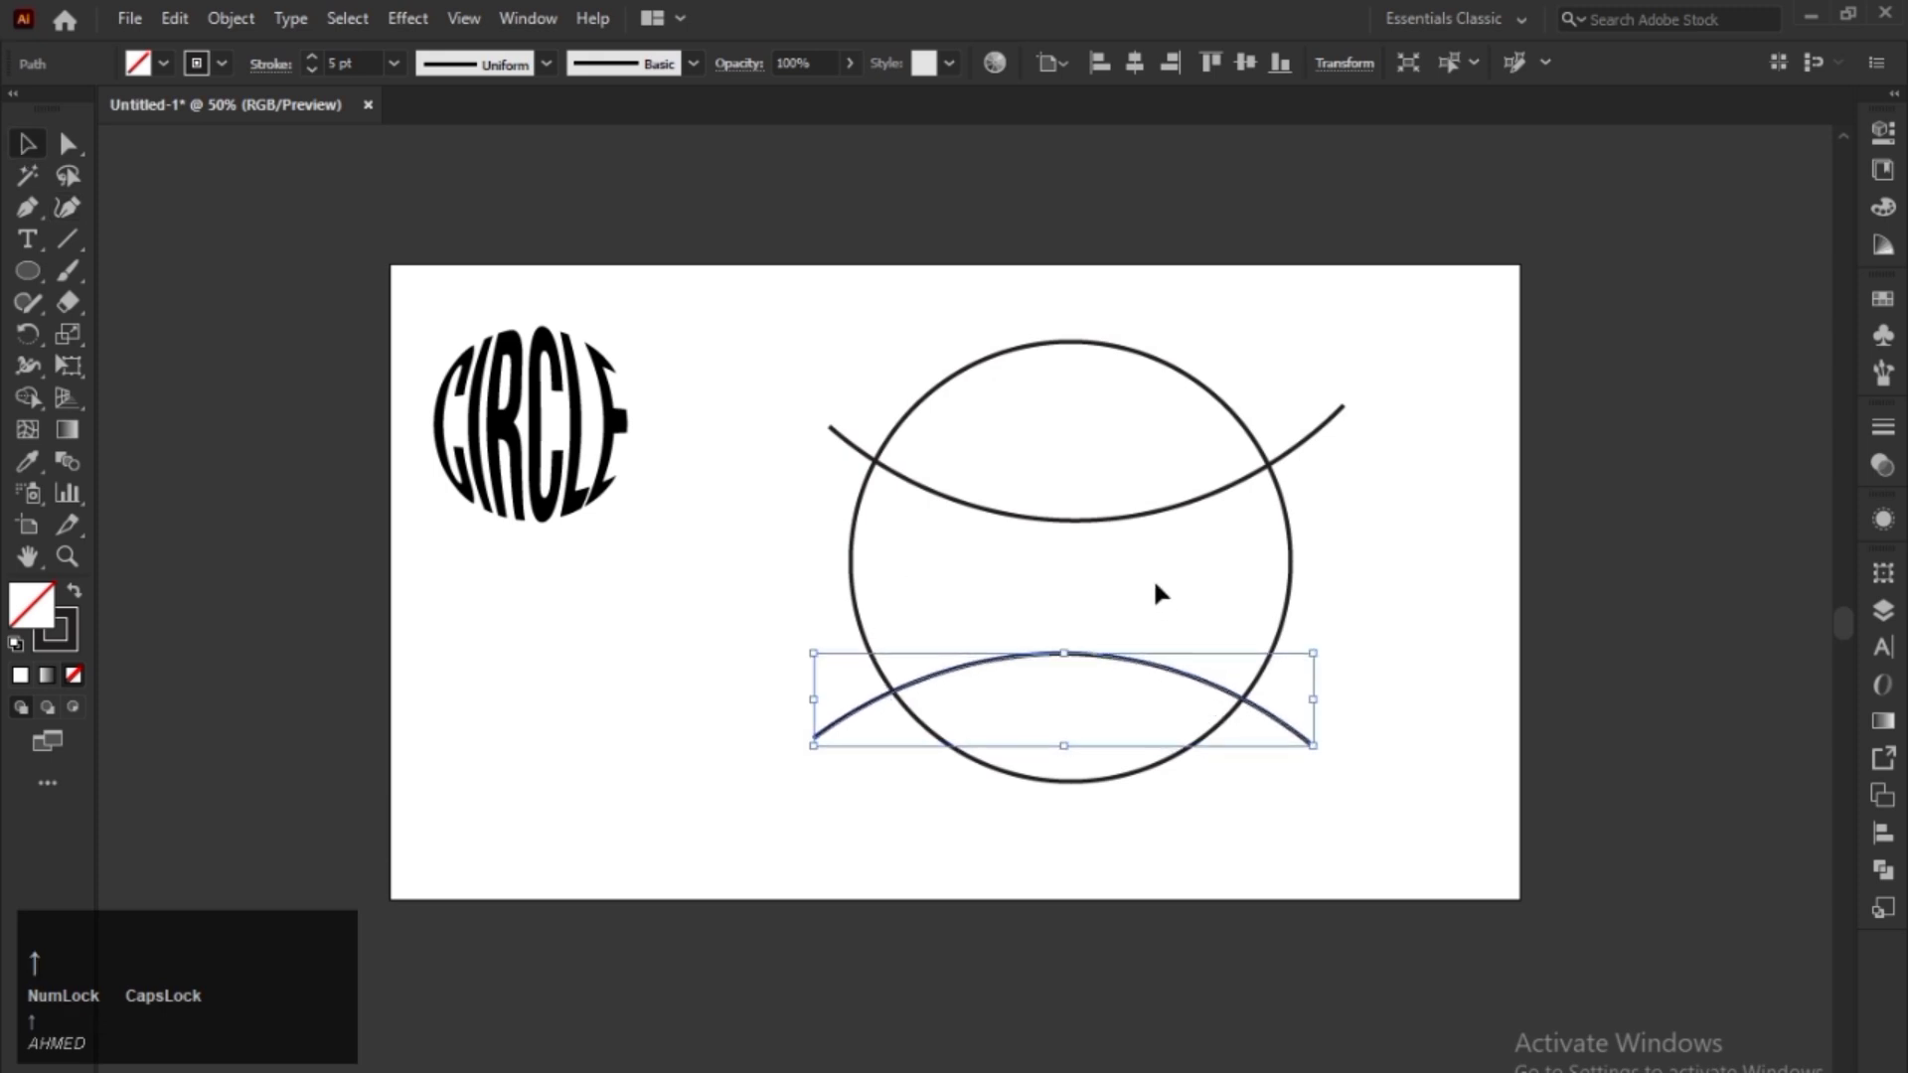
- Select the circle and both curves, then use Shape Builder to remove the protruding curve ends and divide the circle into three sections
left_click_drag(1255, 320, 915, 797)
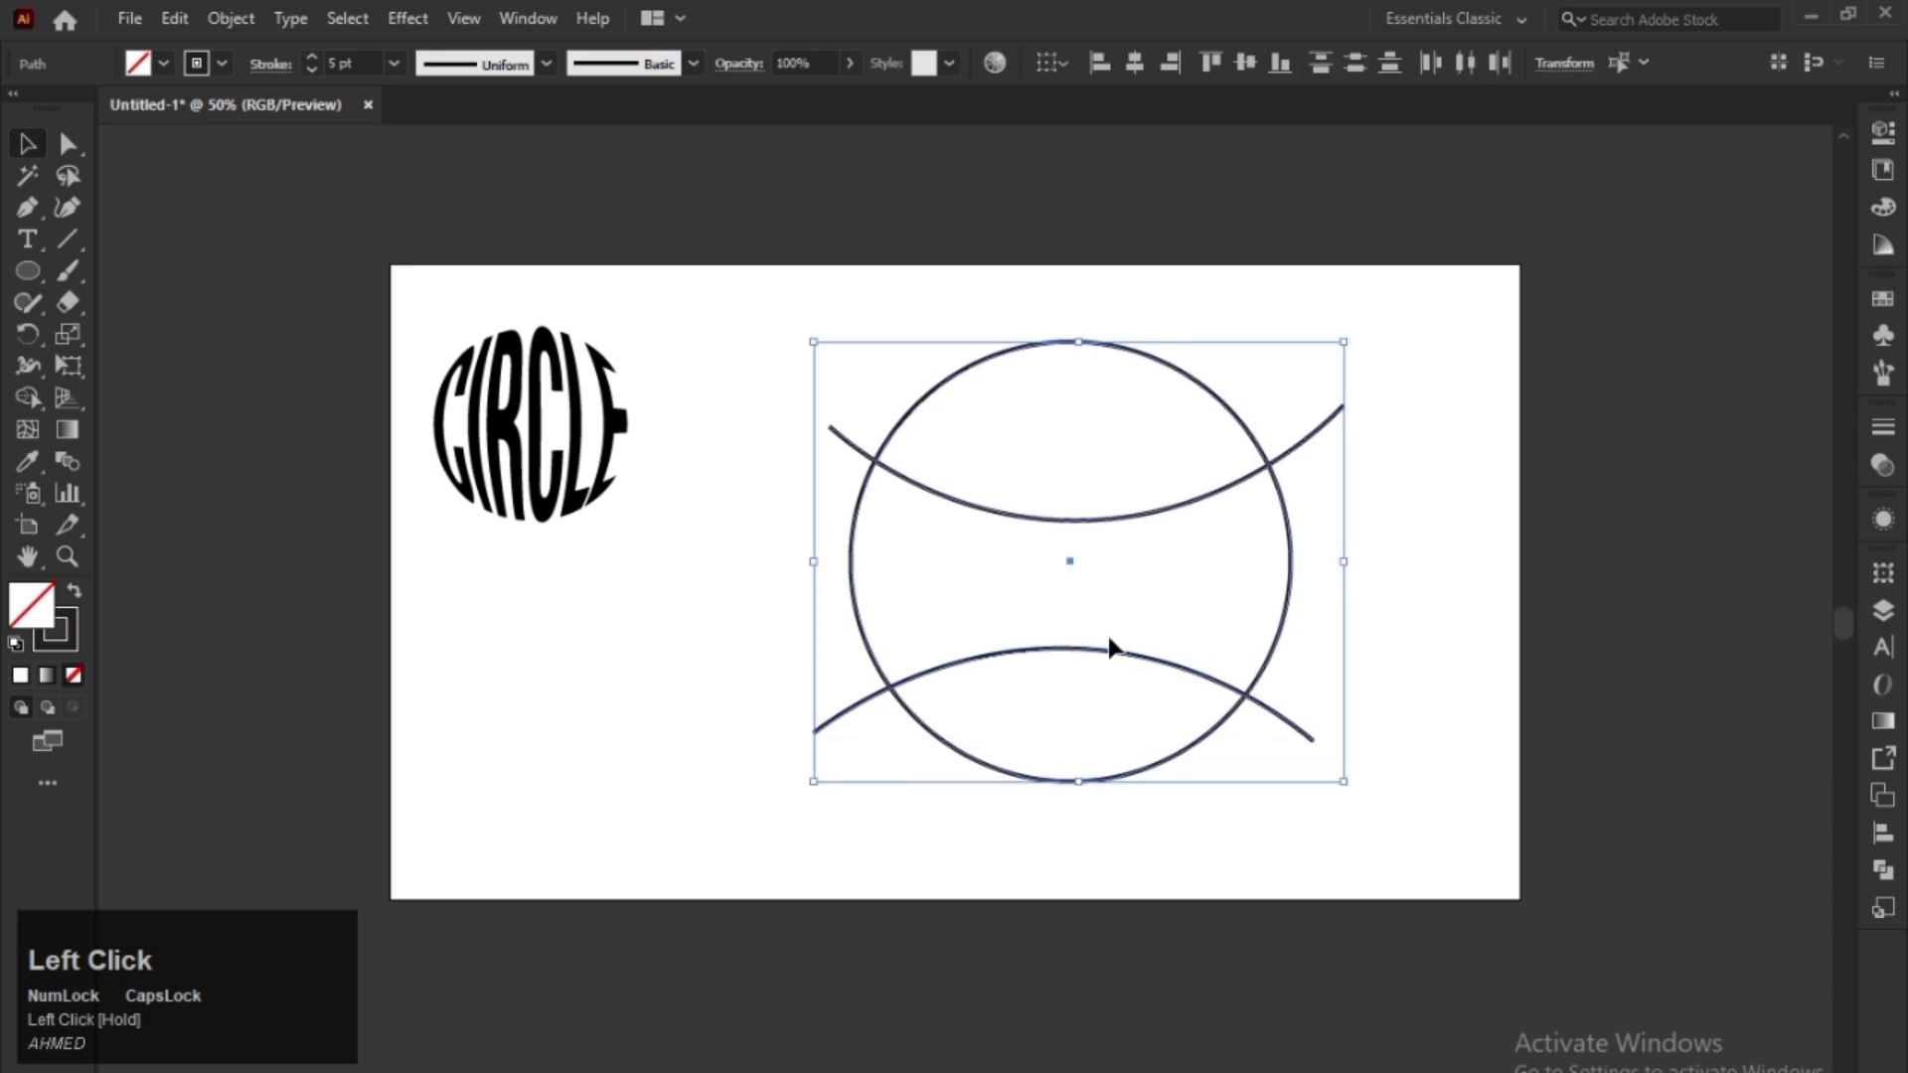
left_click_drag(1210, 320, 873, 813)
left_click(20, 400)
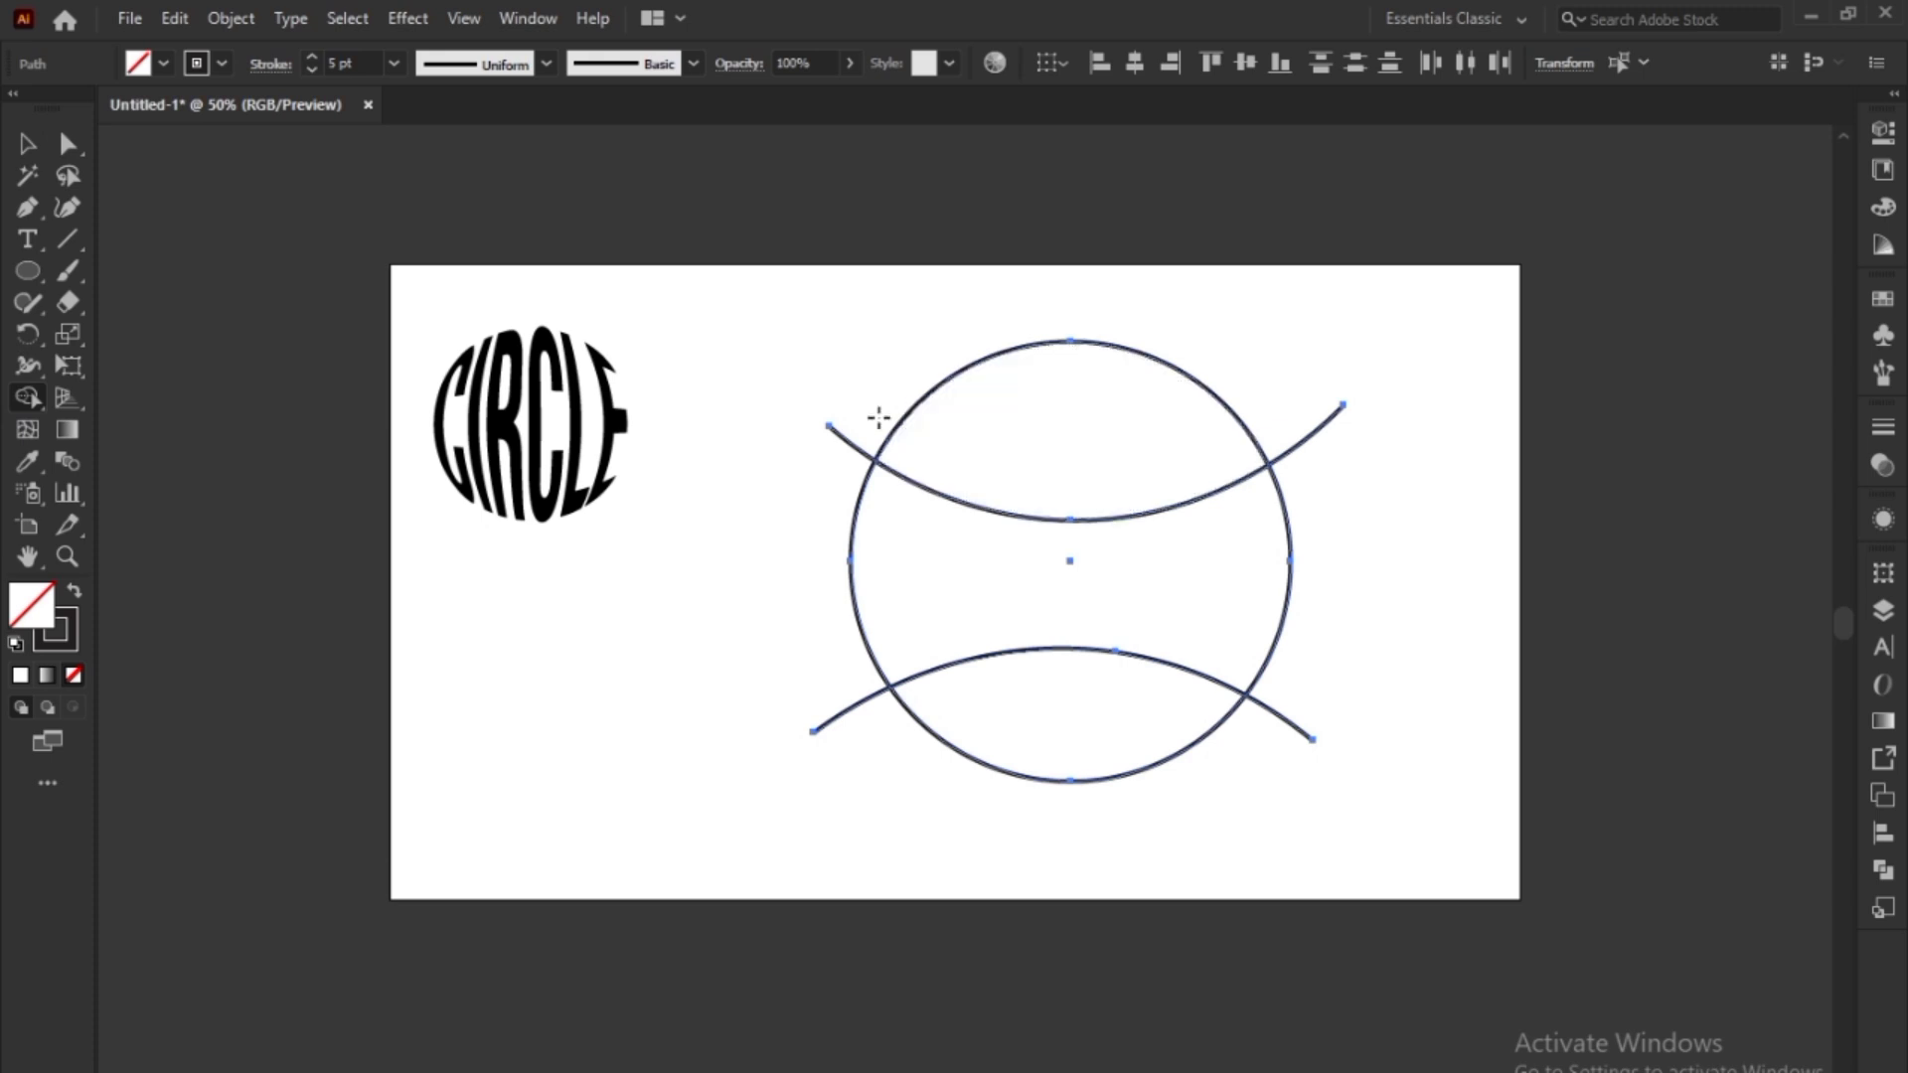
left_click_drag(865, 433, 842, 476)
left_click_drag(830, 639, 870, 746)
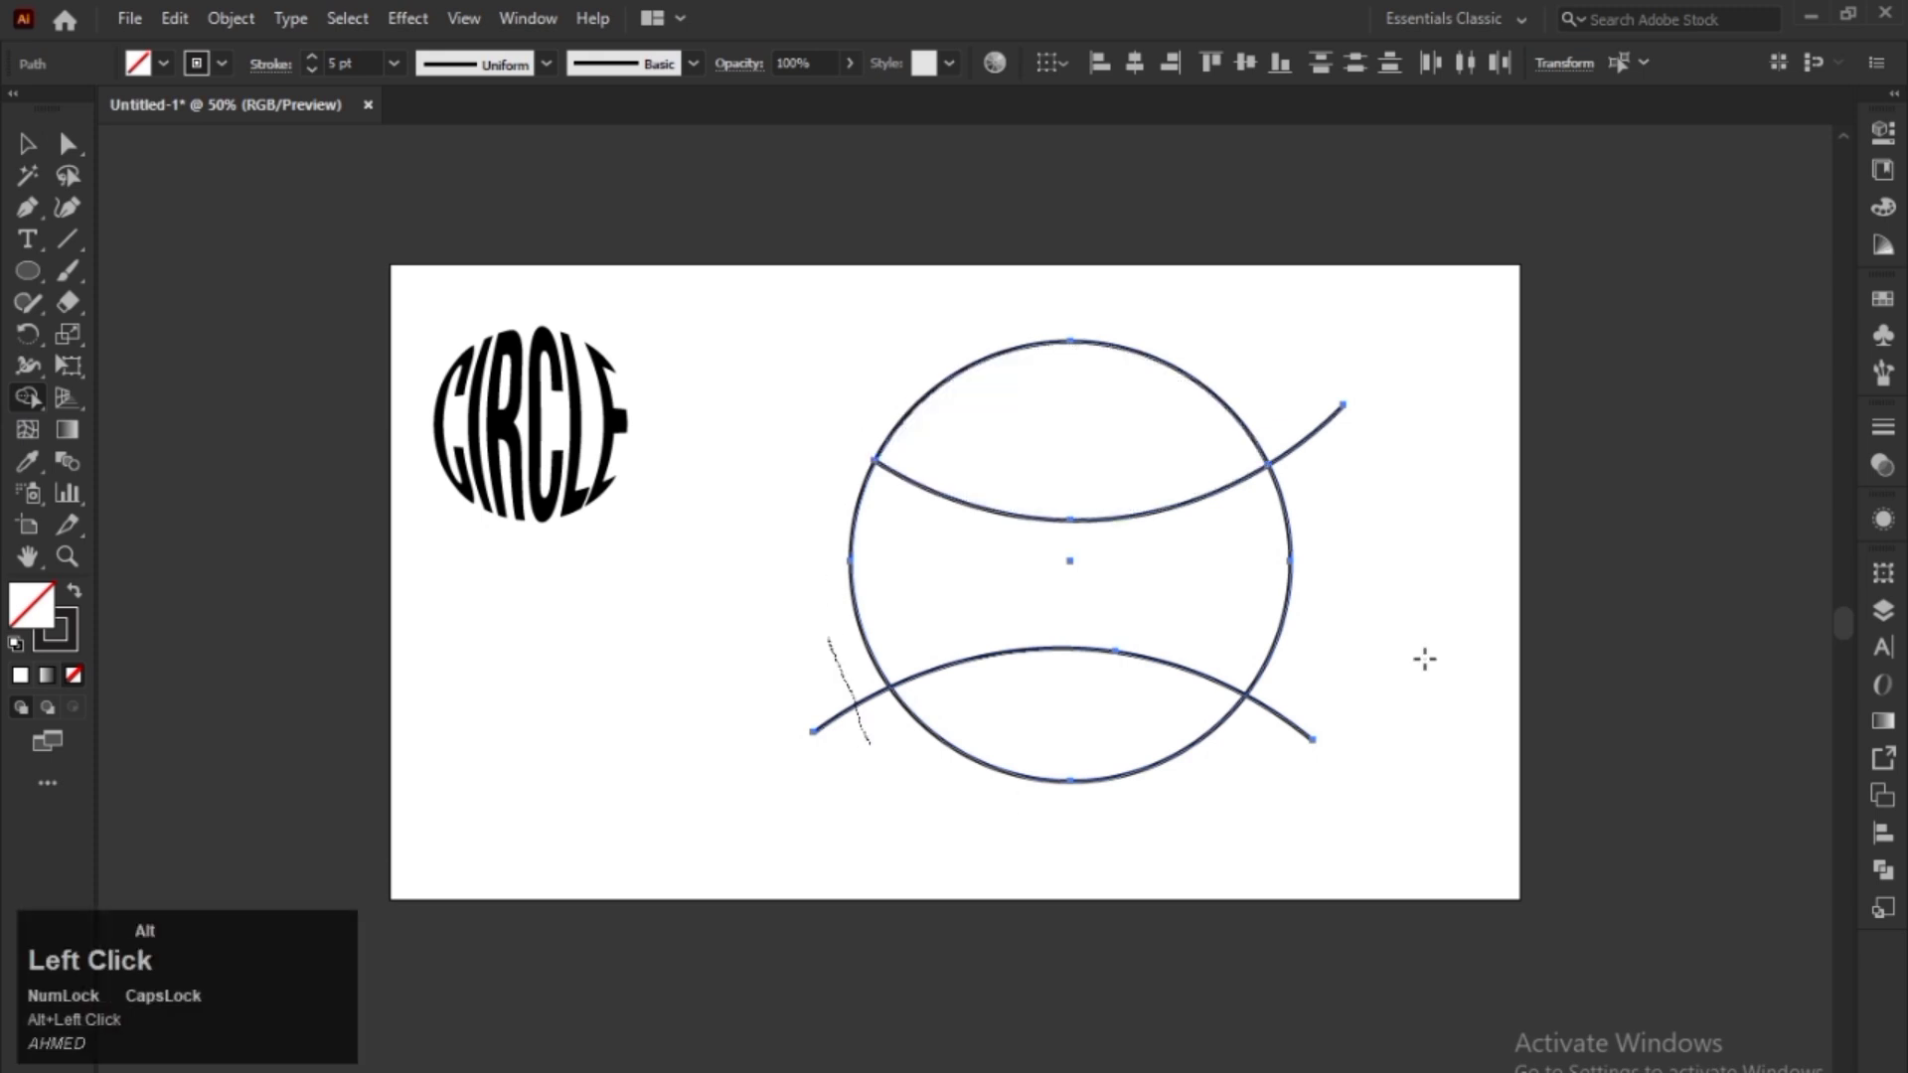
left_click(1305, 434, "alt")
left_click(1284, 719, "alt")
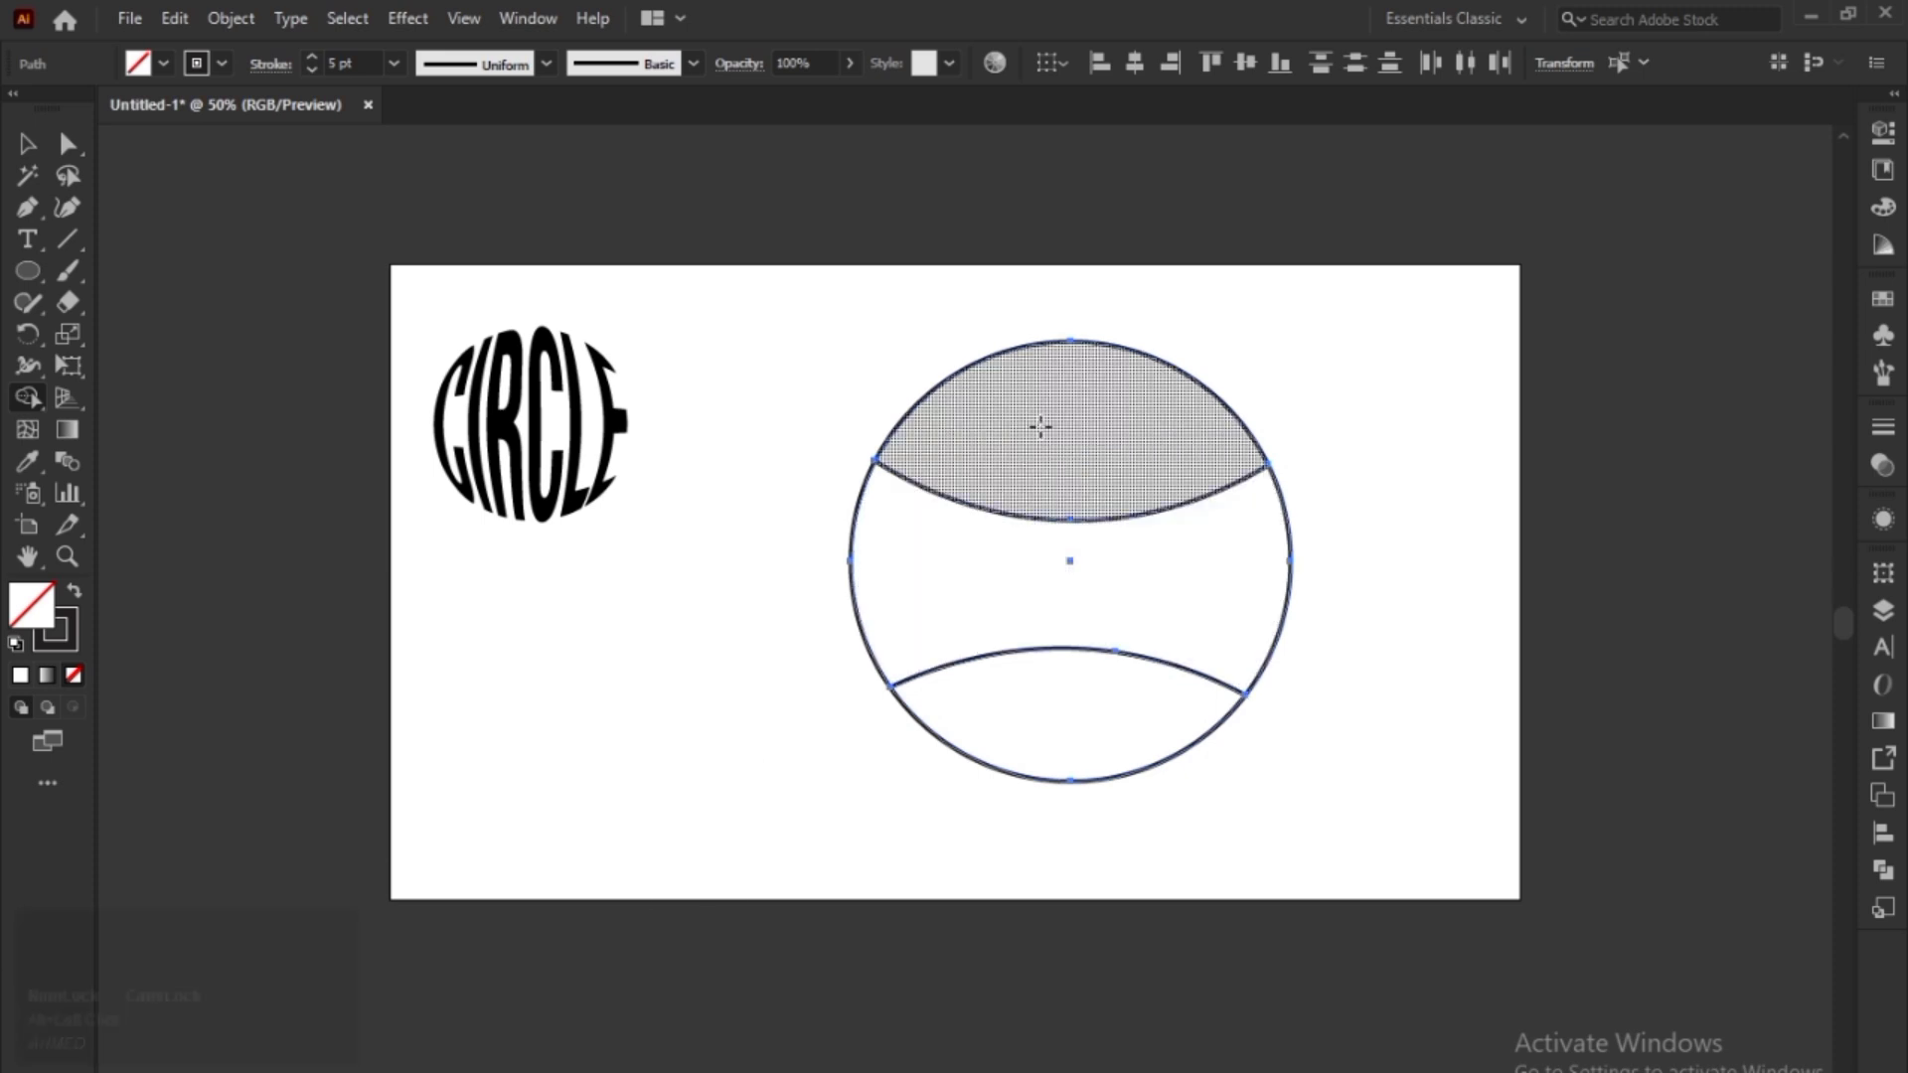
left_click(1022, 494)
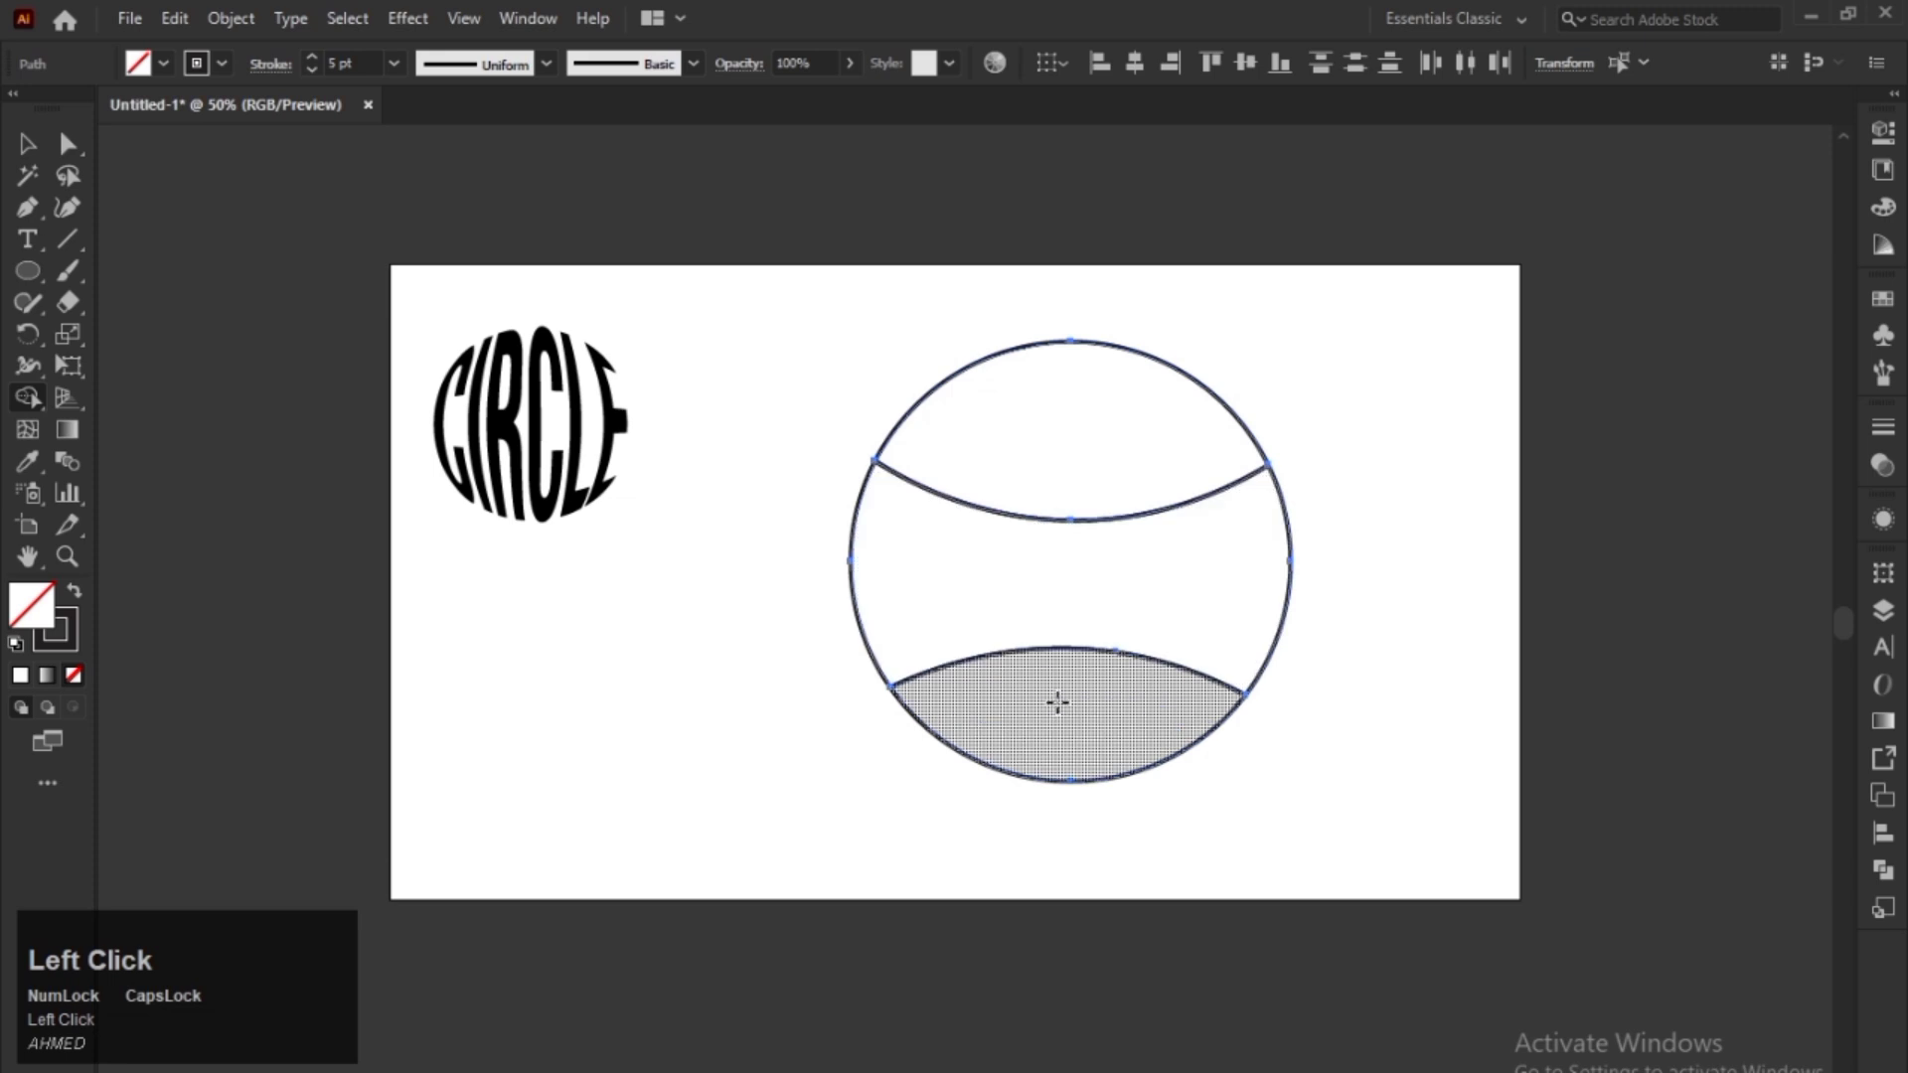
- Select the circle's top section and nudge it up to leave a narrow gap above the middle section
left_click(27, 145)
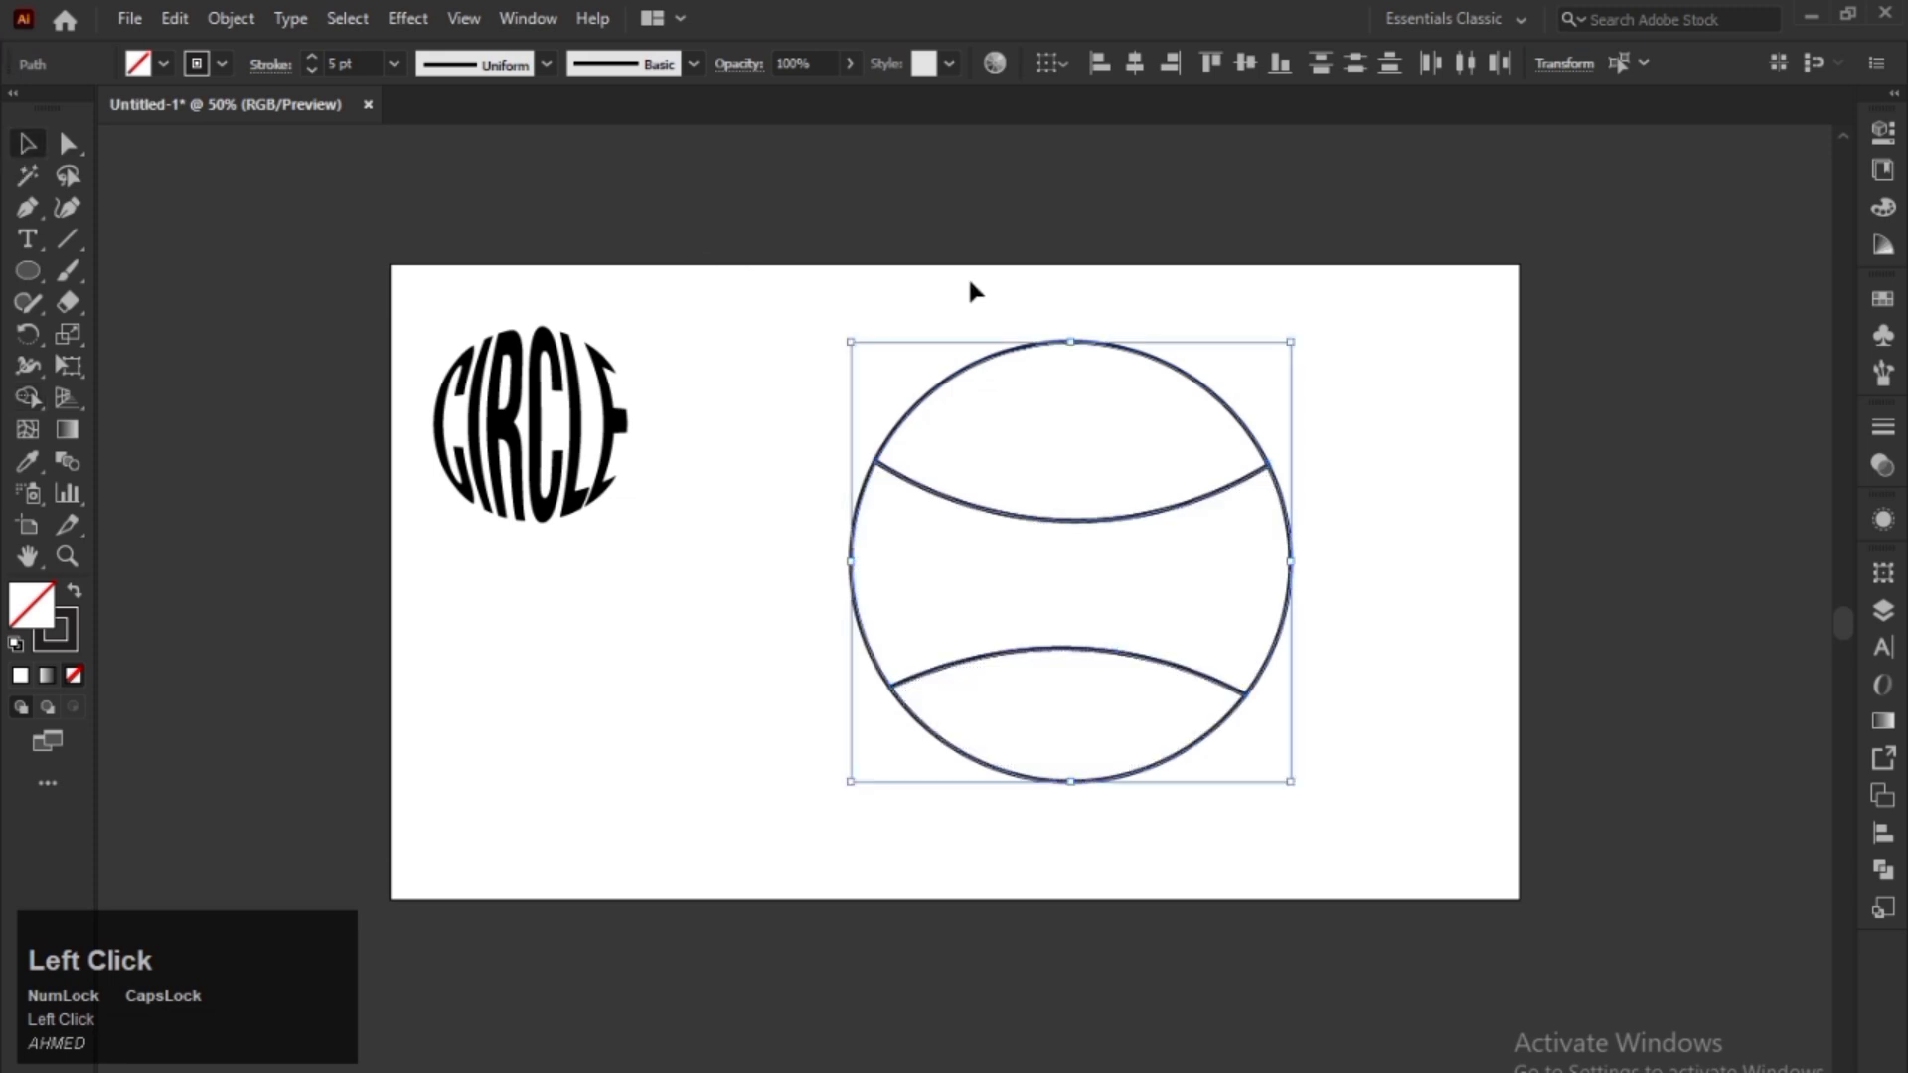
left_click_drag(984, 307, 1071, 400)
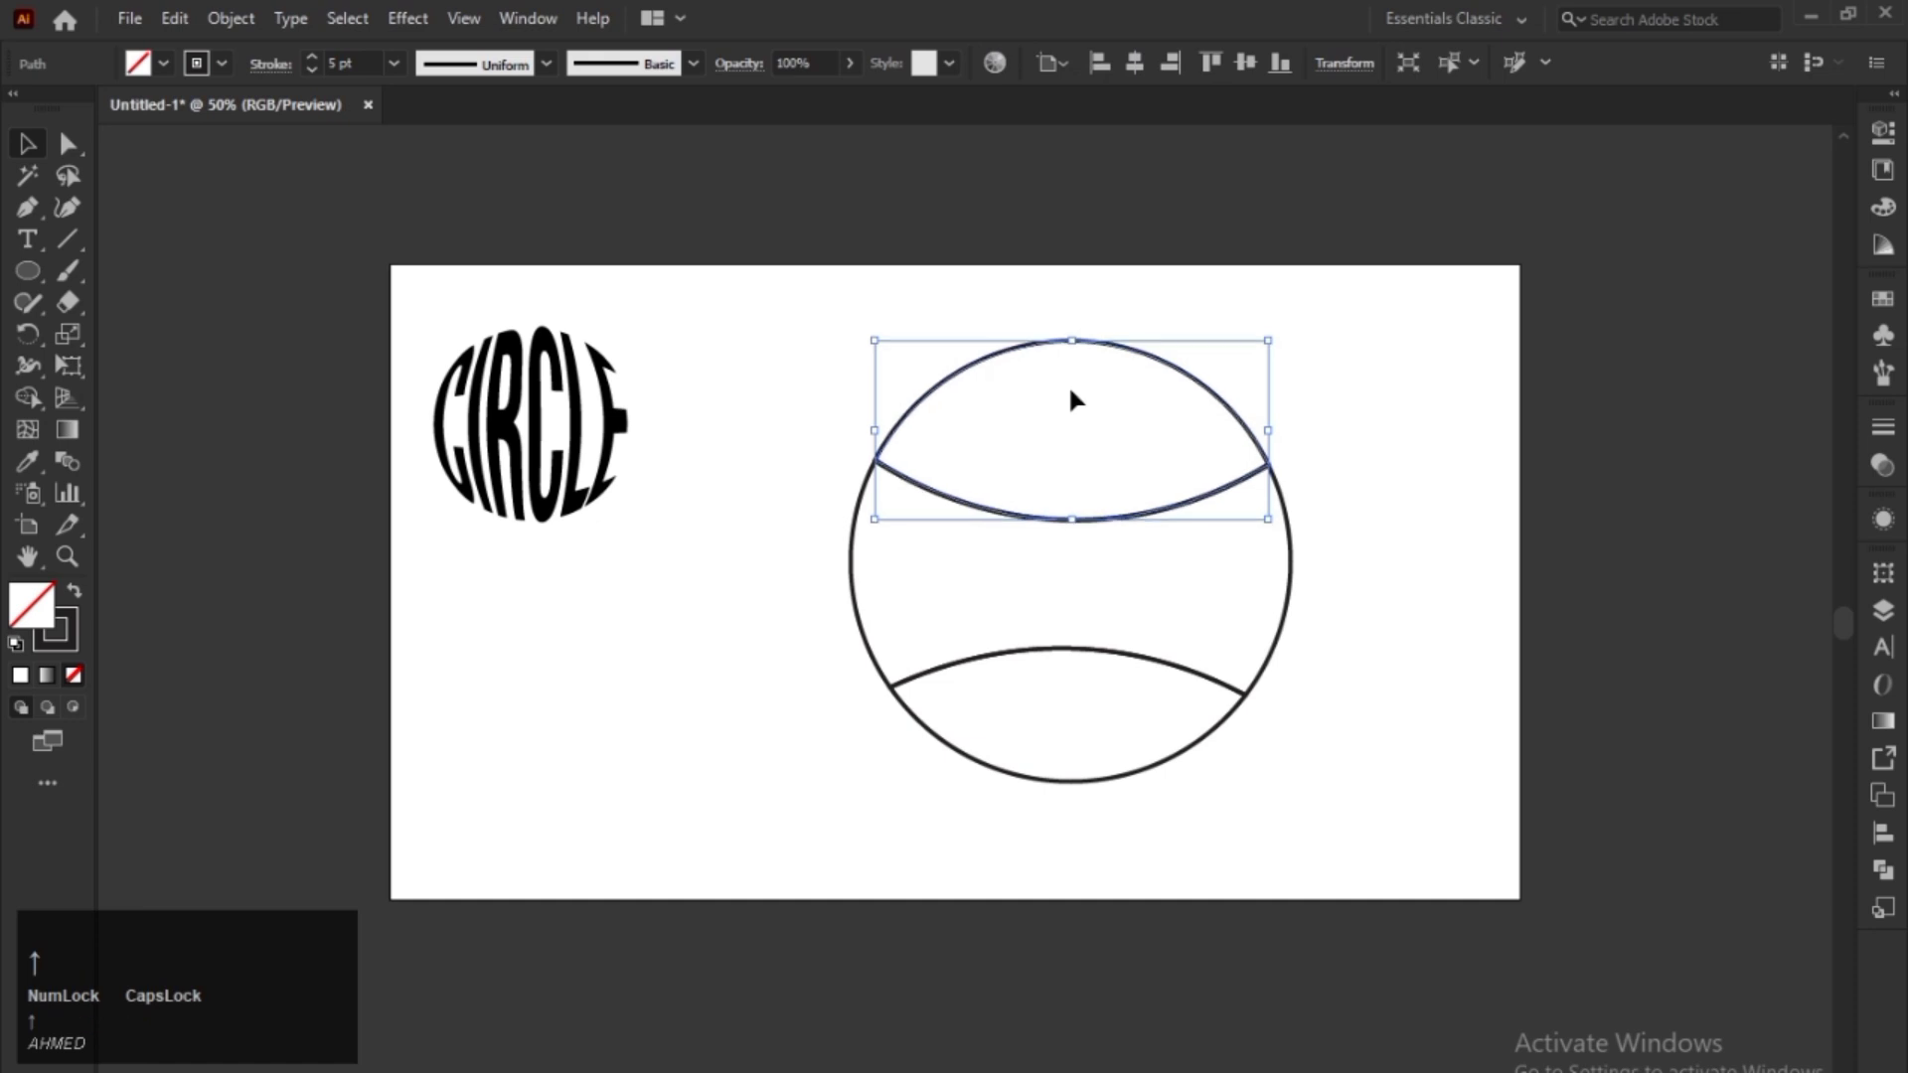
key("Up")
key("Up")
key("Up")
key("Up")
key("Up")
key("Up")
key("Up")
key("Up")
key("Up")
key("Up")
key("Up")
key("Up")
key("Up")
key("Up")
key("Up")
key("Up")
key("Up")
key("Up")
- Select the circle's bottom section and nudge it down to leave a narrow gap below the middle section
left_click_drag(1131, 756, 1087, 858)
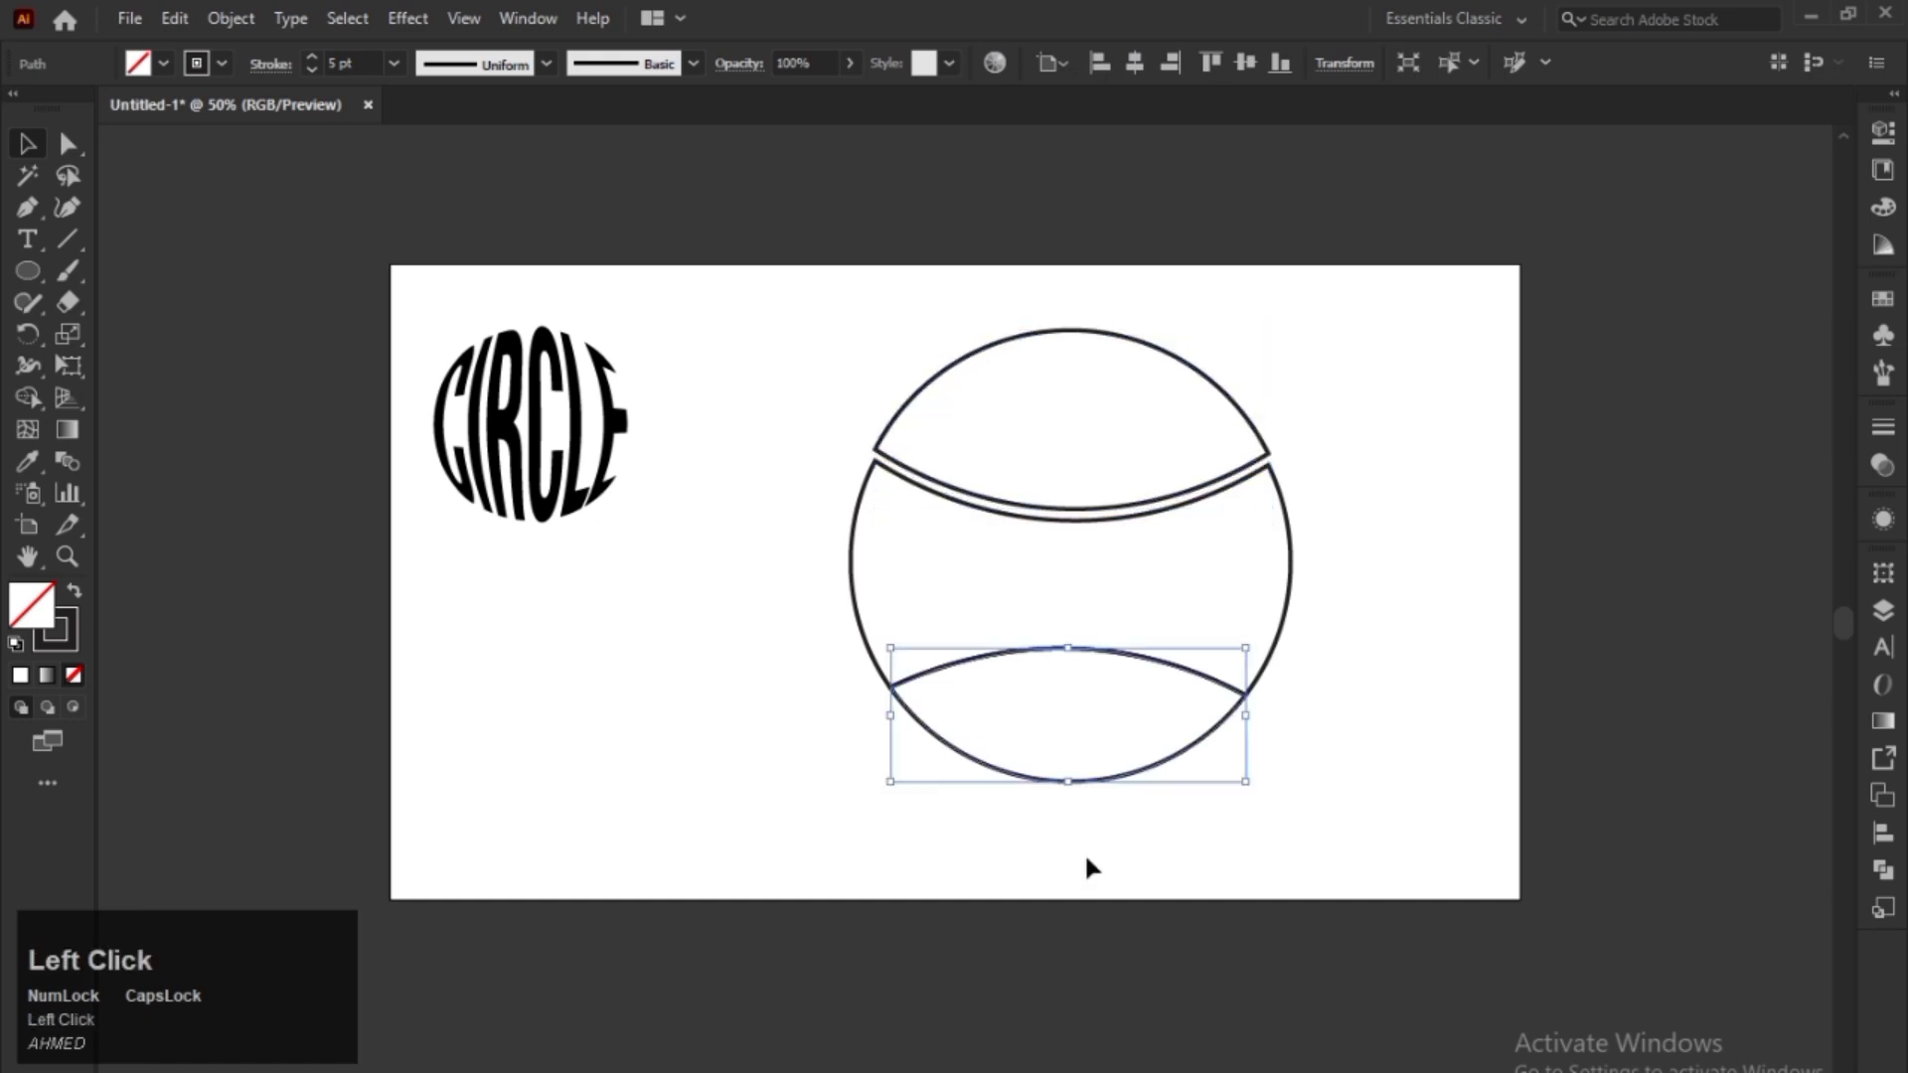
key("Down")
key("Down")
key("Down")
key("Down")
key("Down")
key("Down")
key("Down")
key("Down")
key("Down")
key("Down")
key("Down")
key("Down")
key("Down")
key("Down")
key("Down")
key("Down")
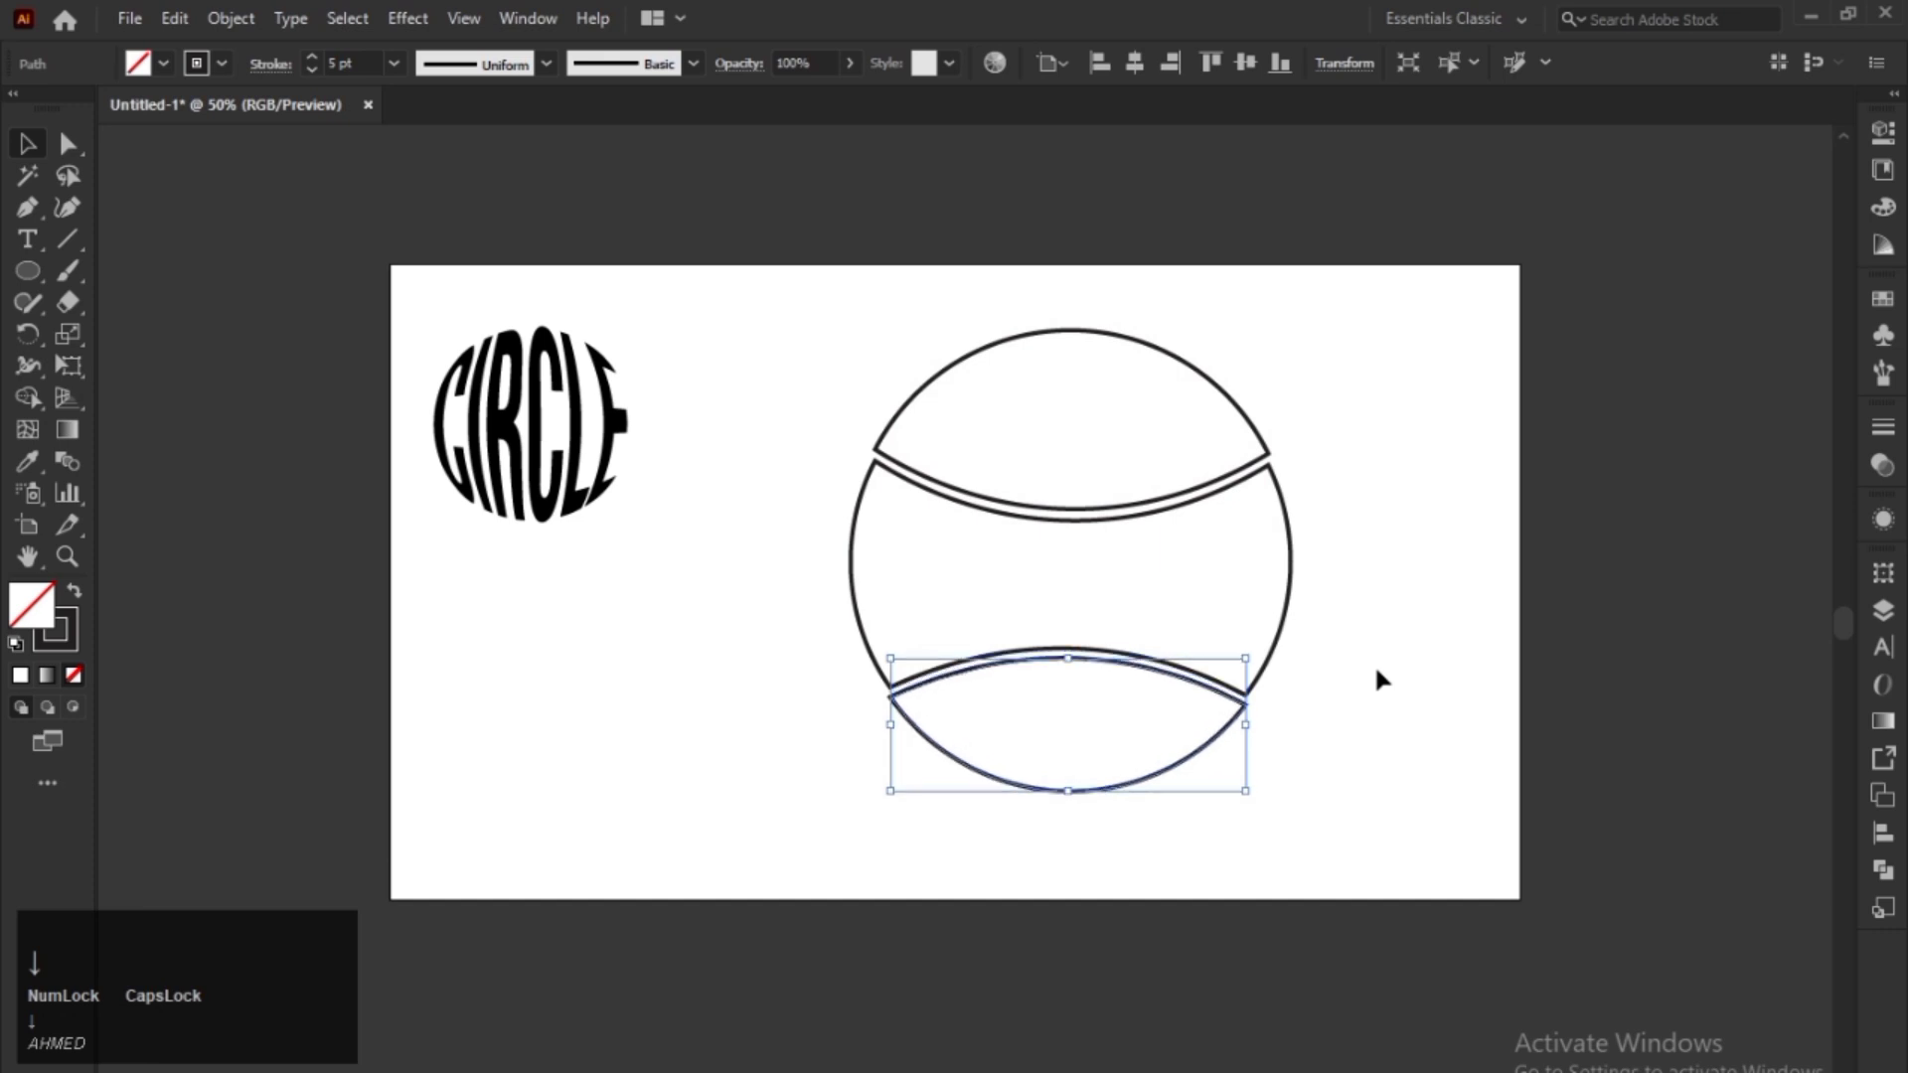
left_click(709, 449)
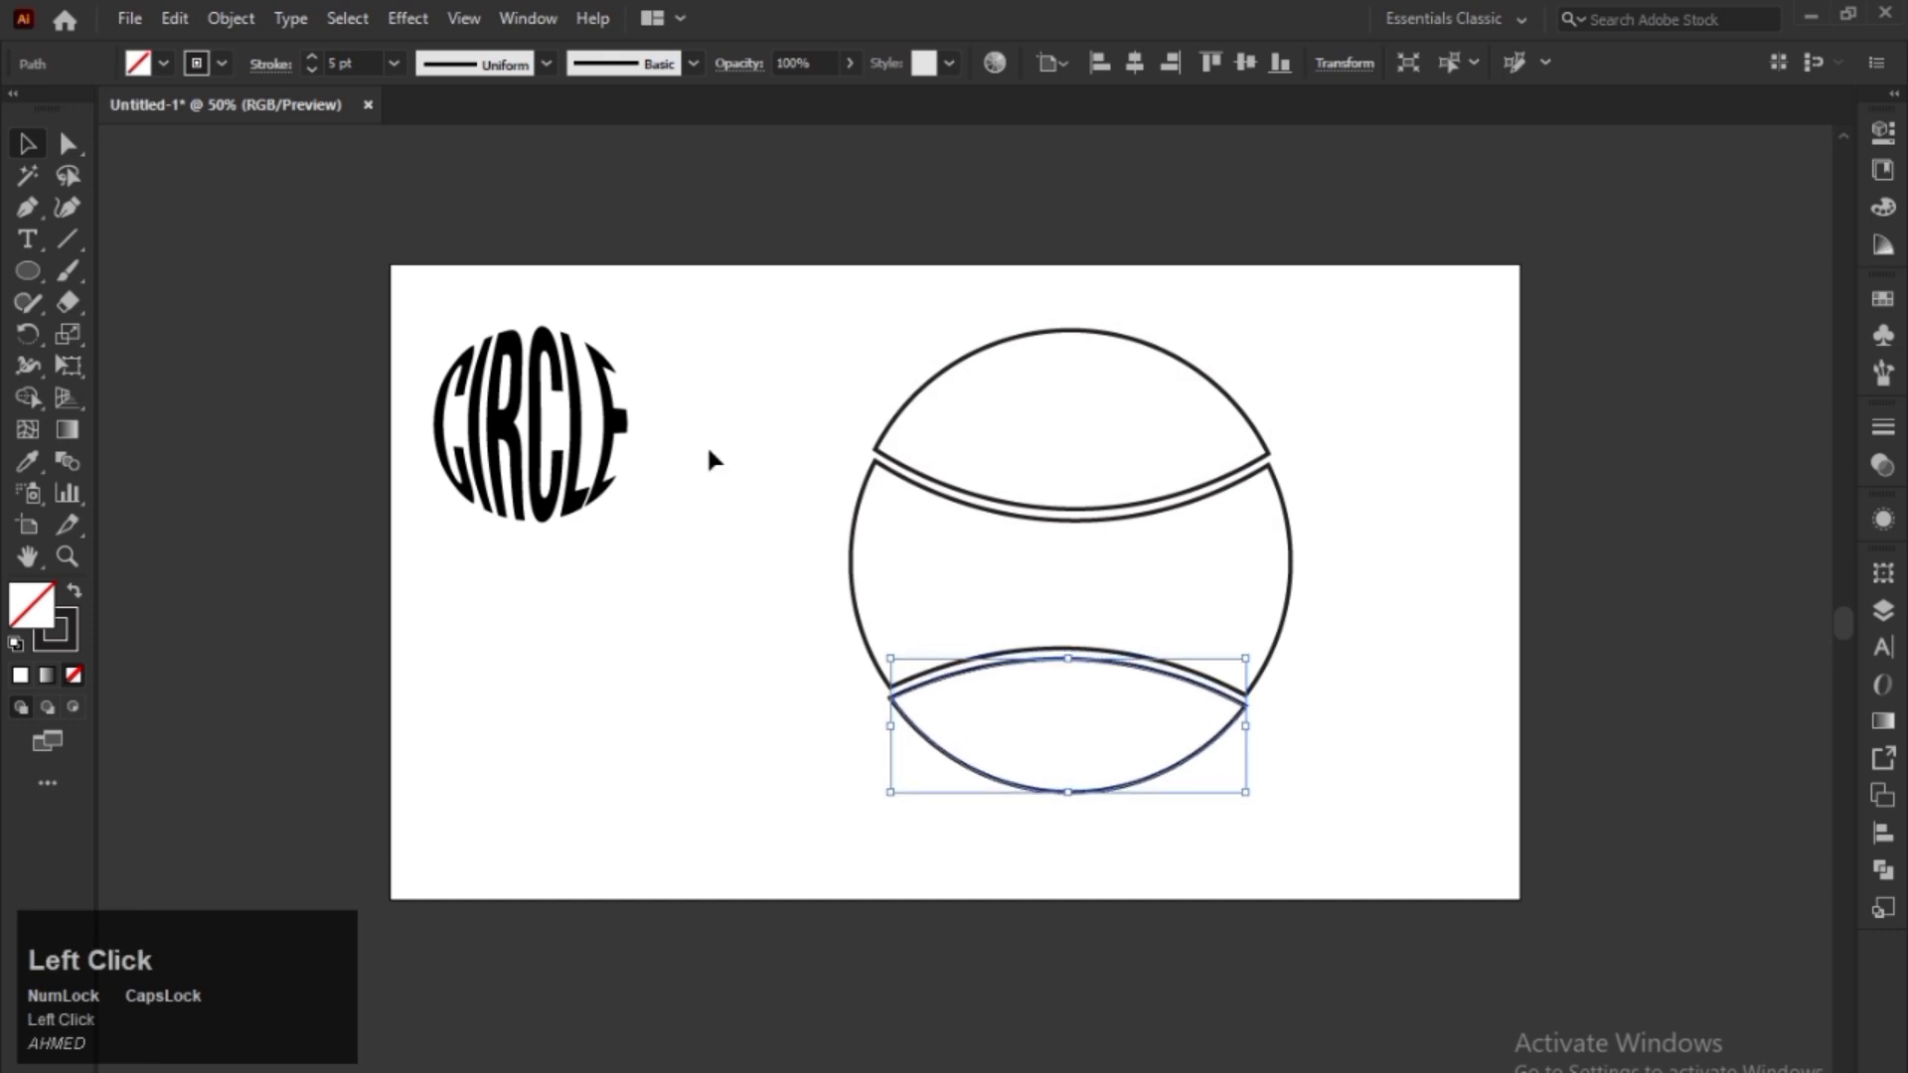
- Add a text object below the CIRCLE artwork, scale it to about 76 pt, and make it read DREAMS
left_click(20, 241)
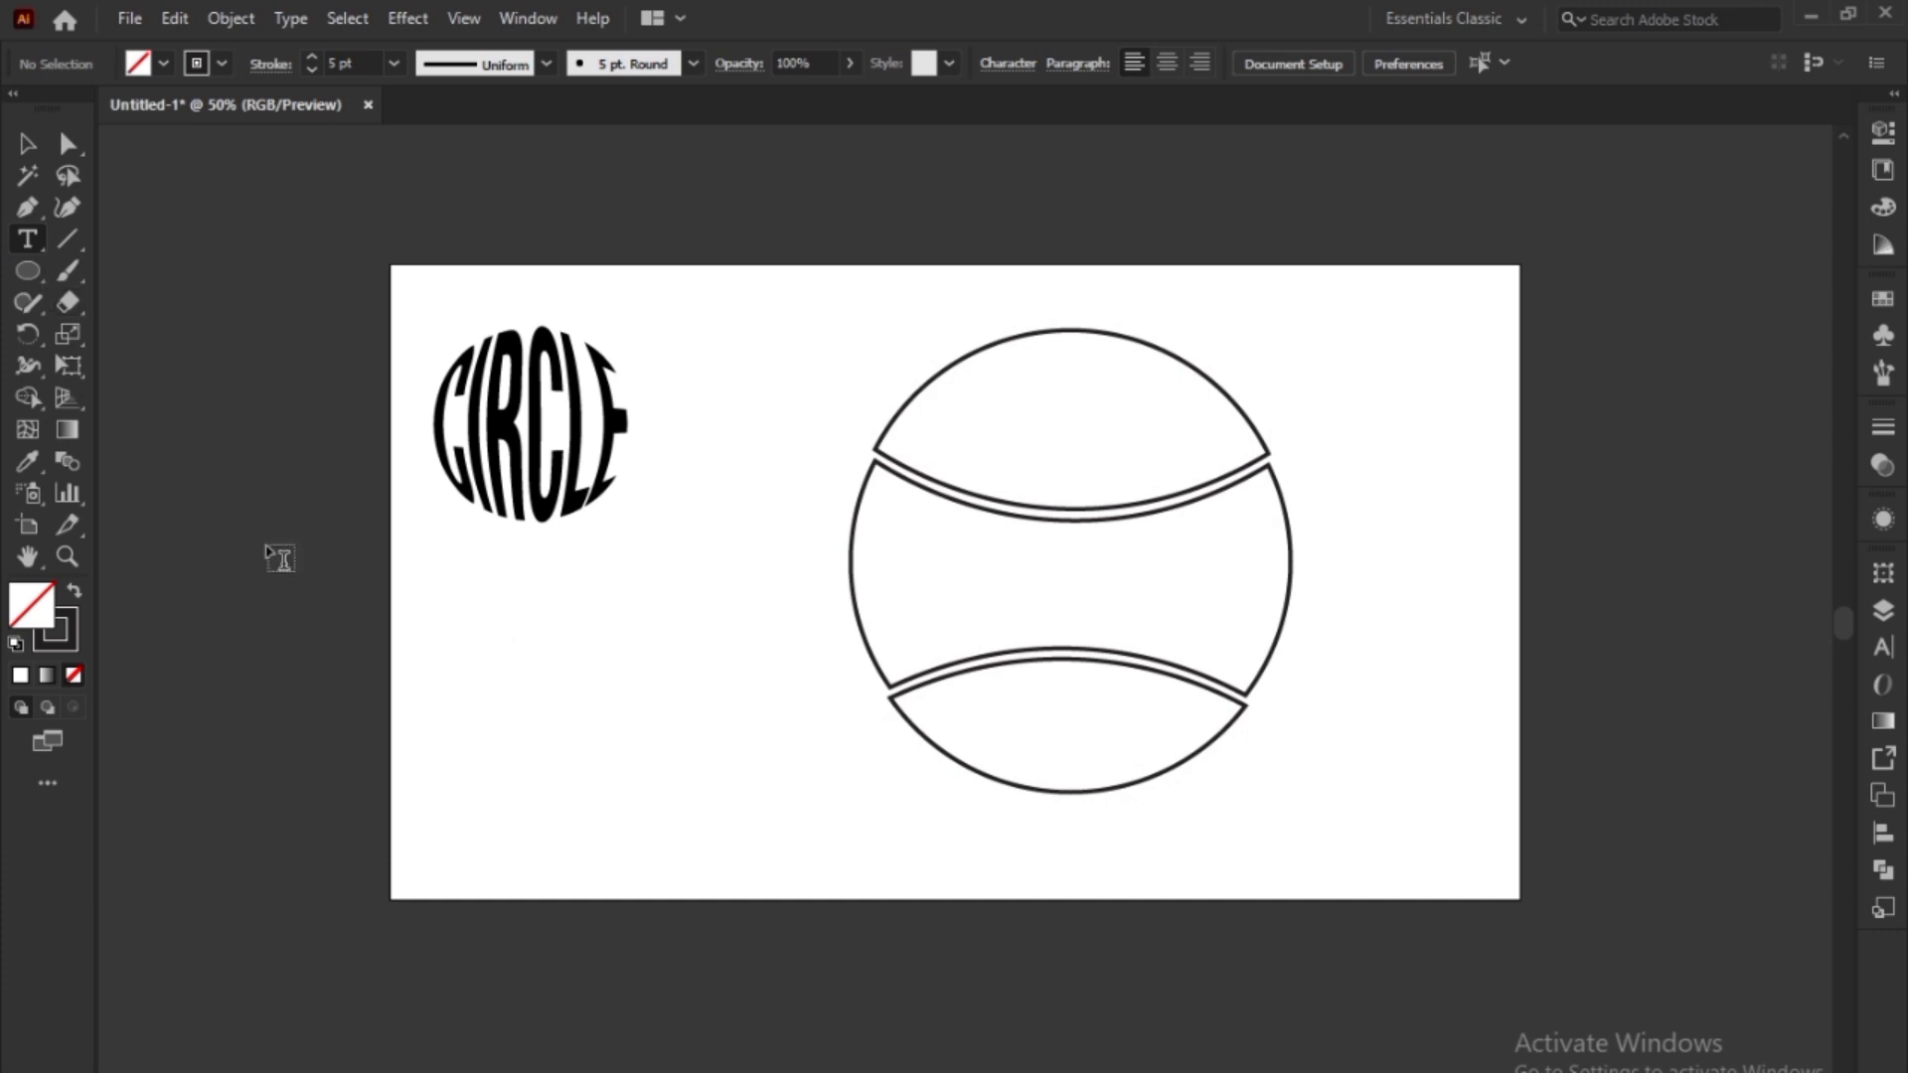
left_click(504, 646)
left_click(28, 145)
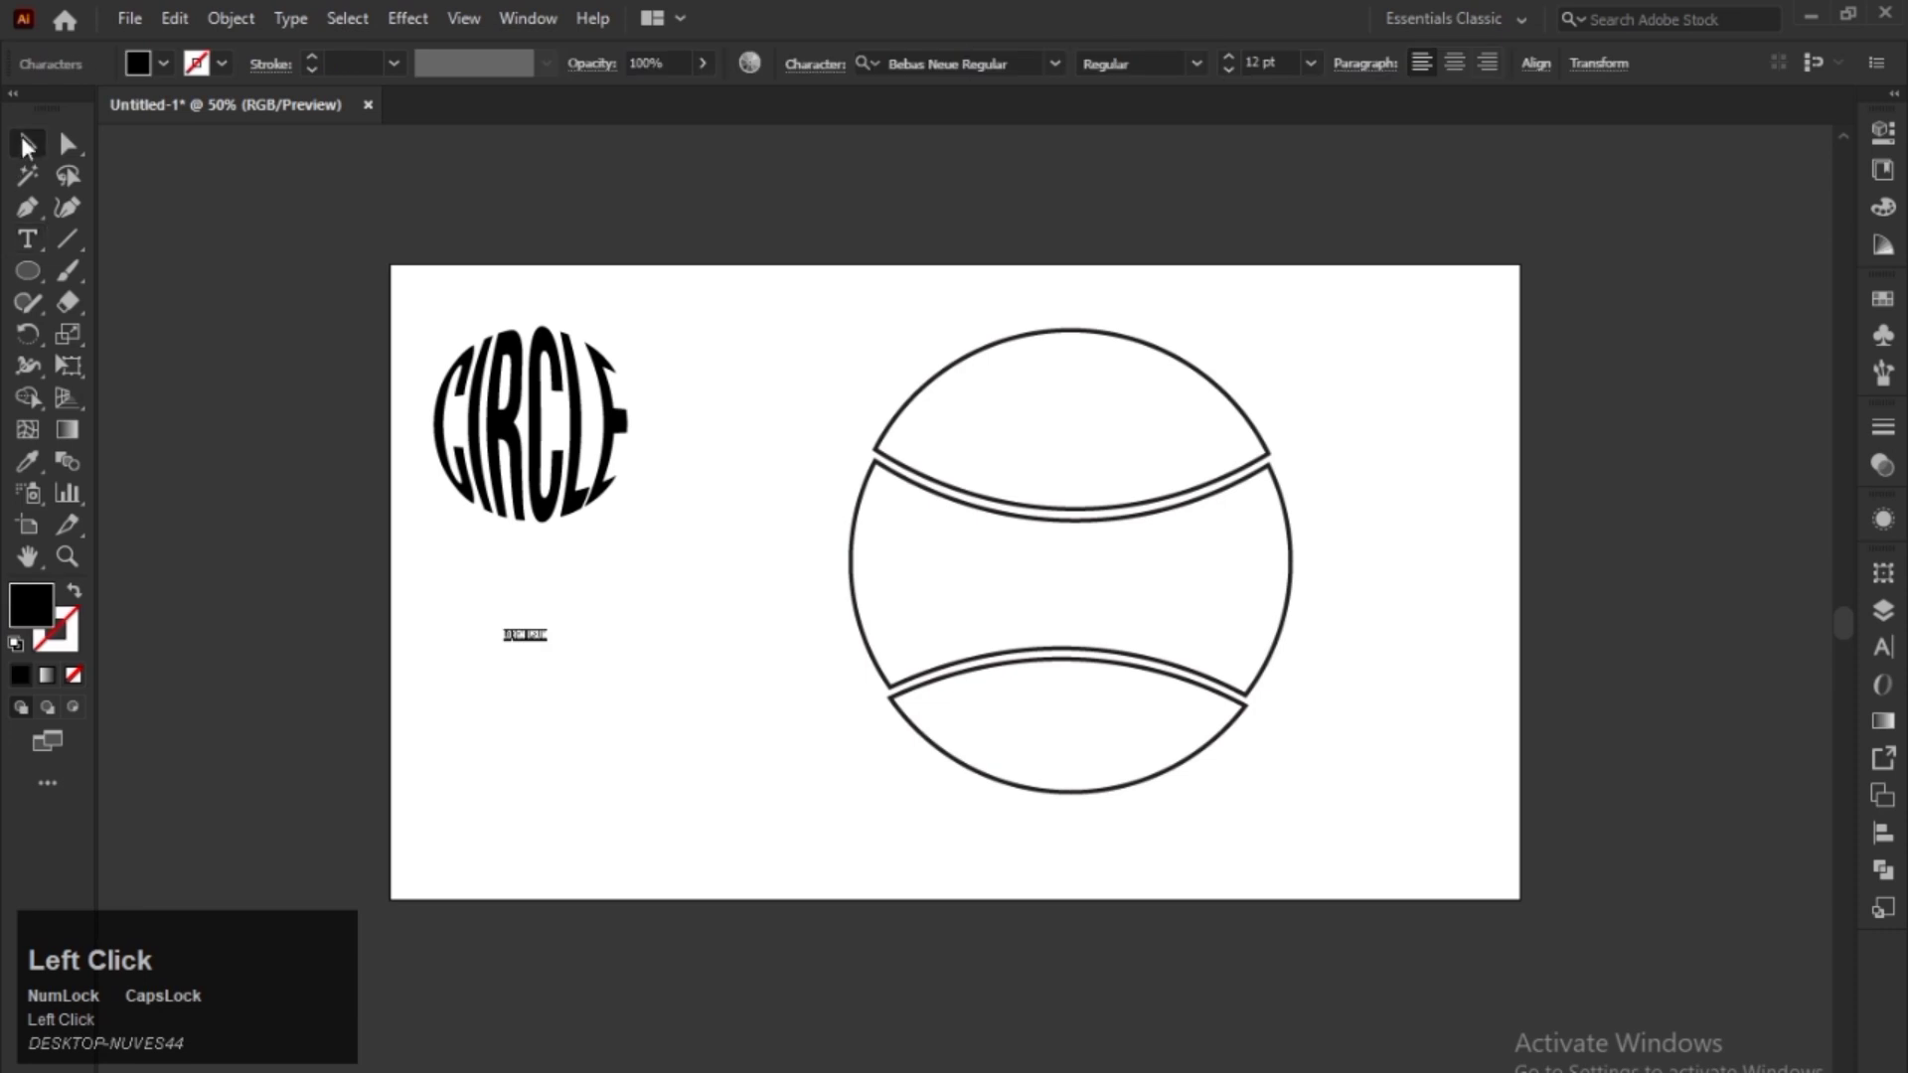
left_click_drag(556, 630, 733, 647)
triple_click(725, 636)
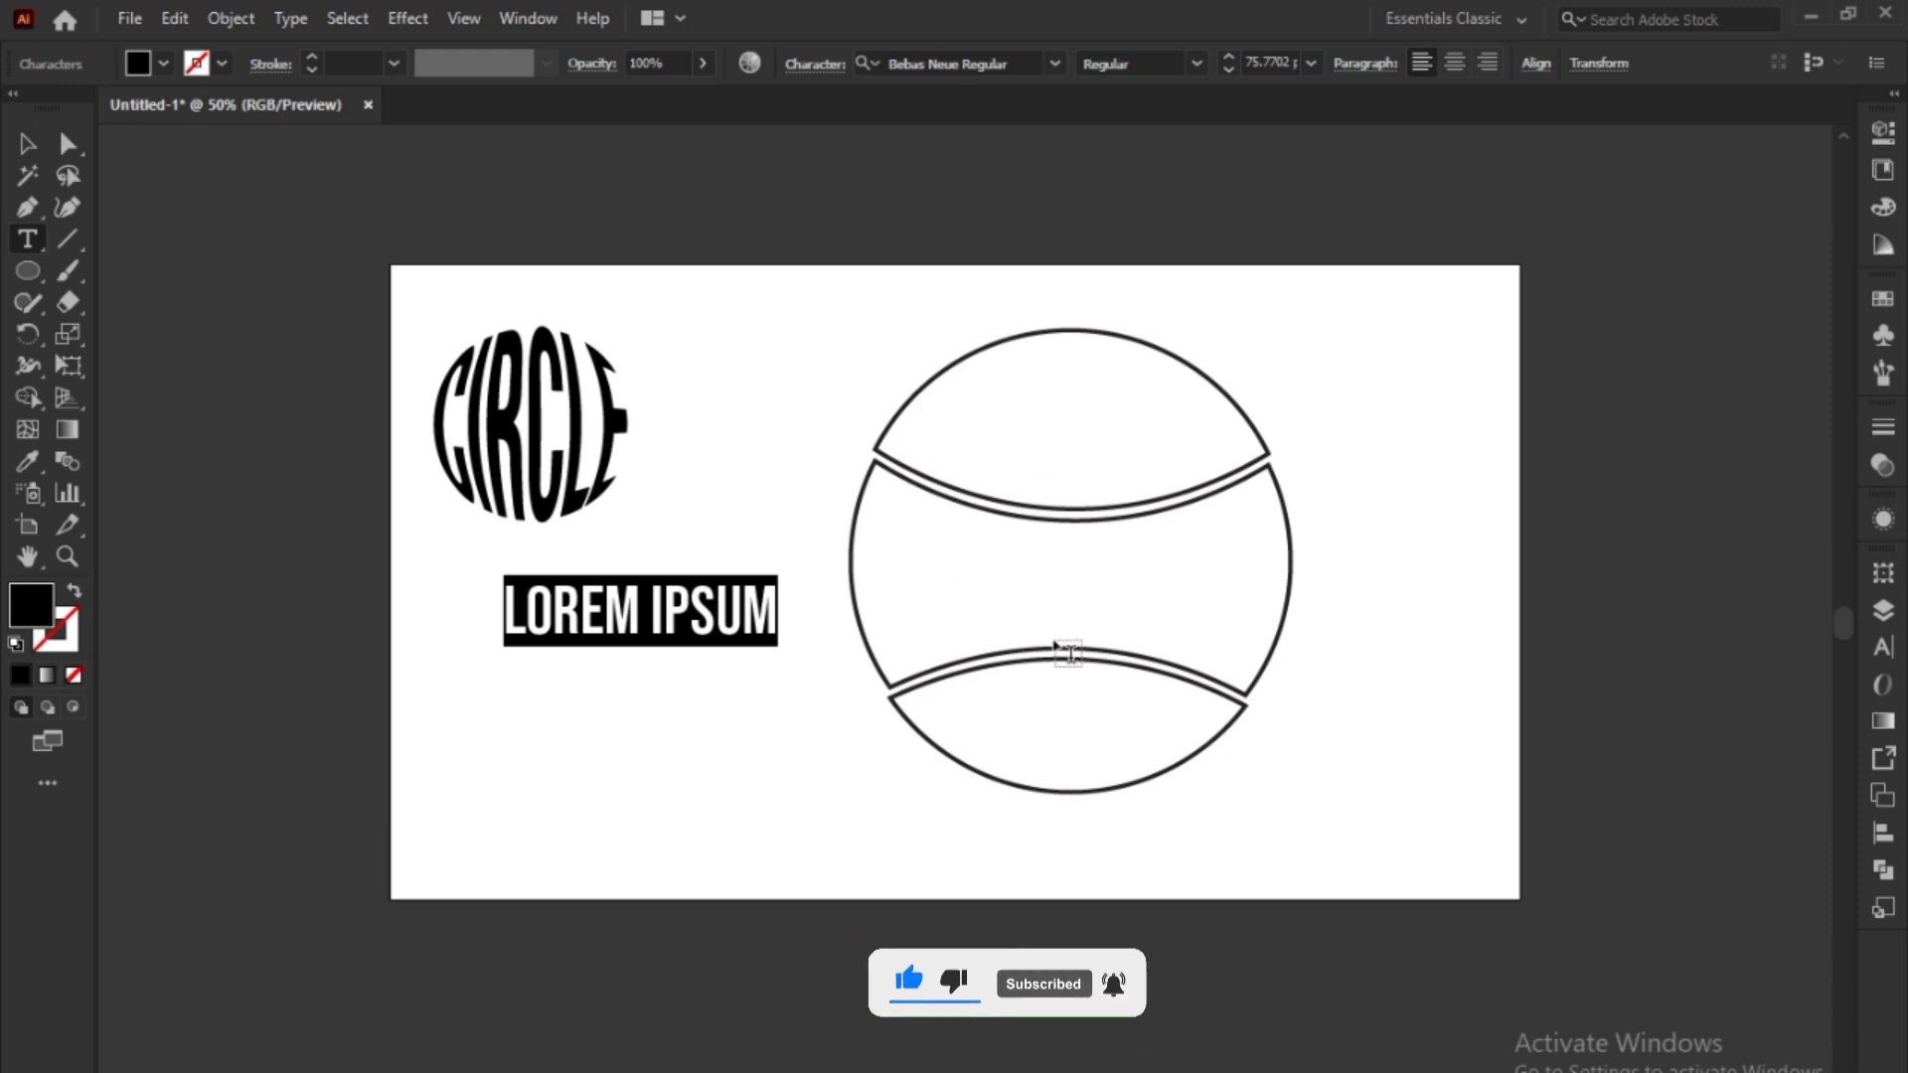
triple_click(705, 614)
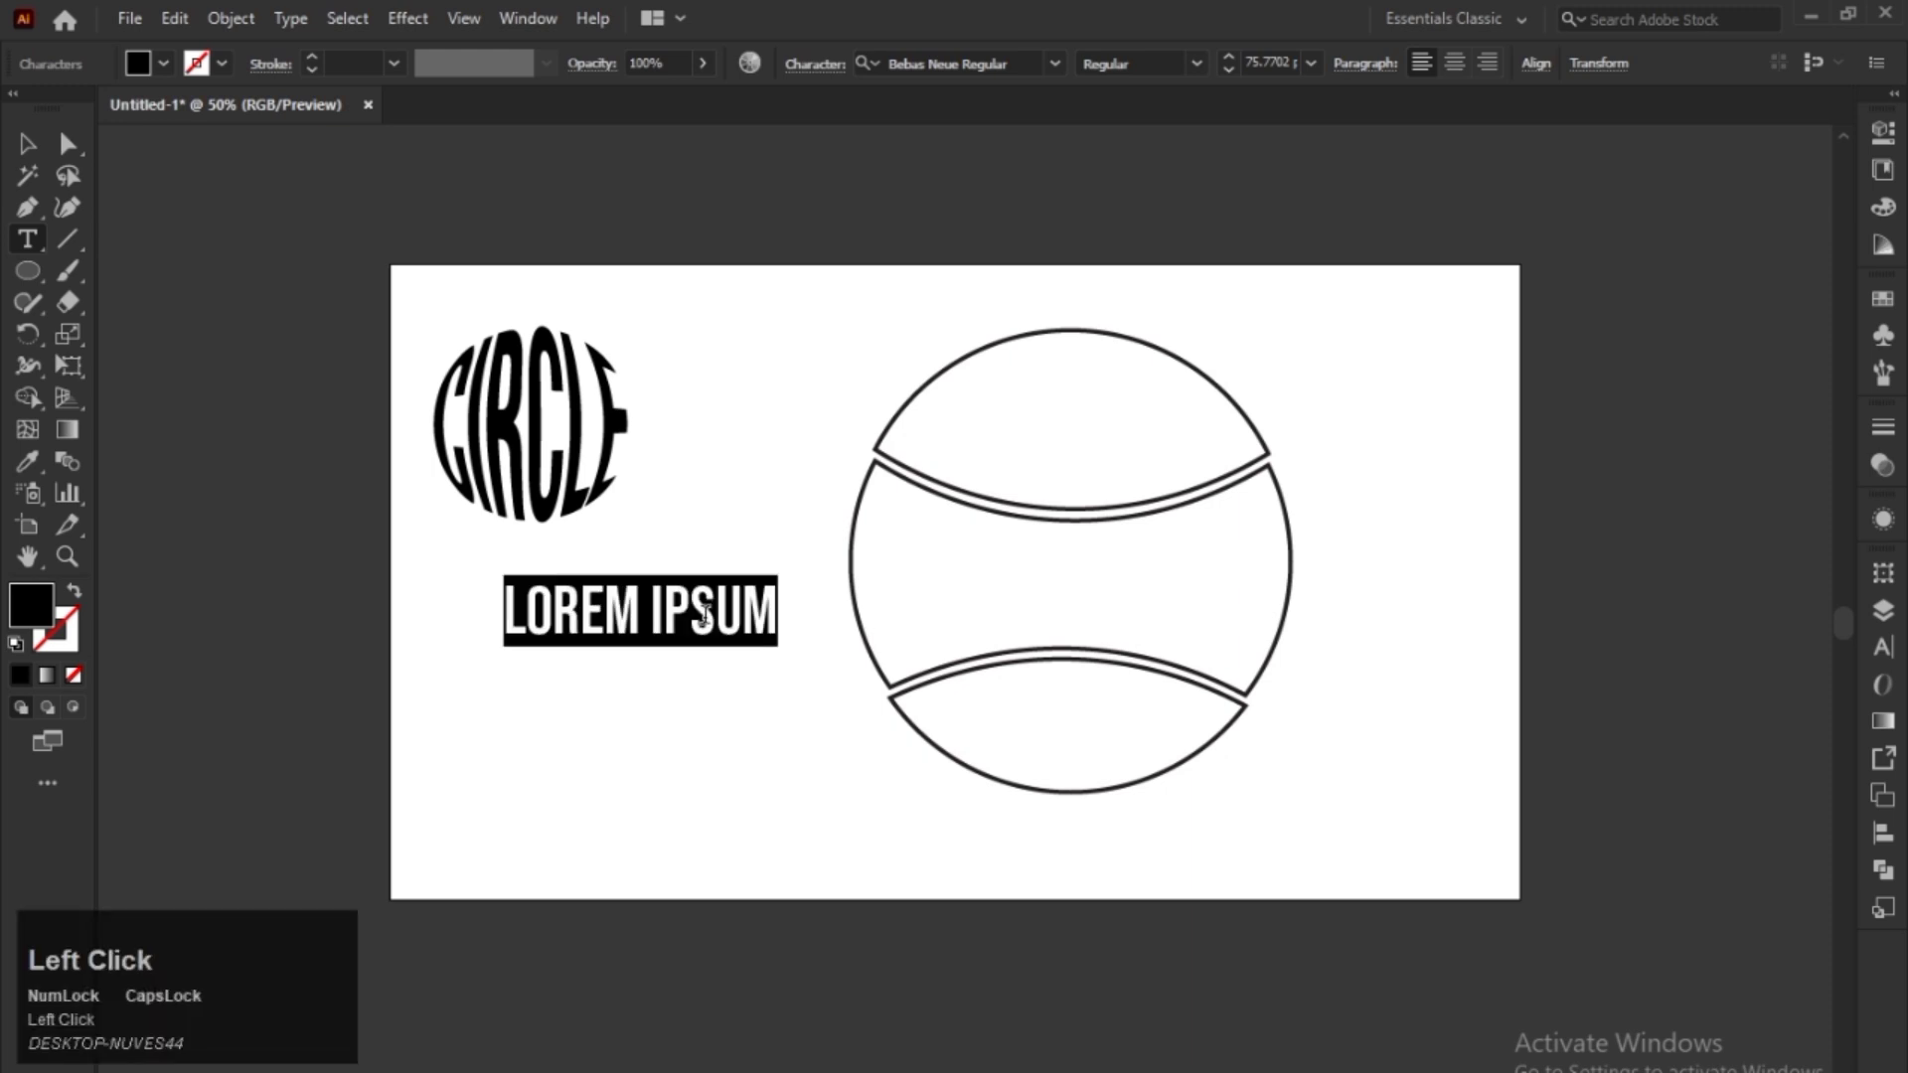
type("DREAMS")
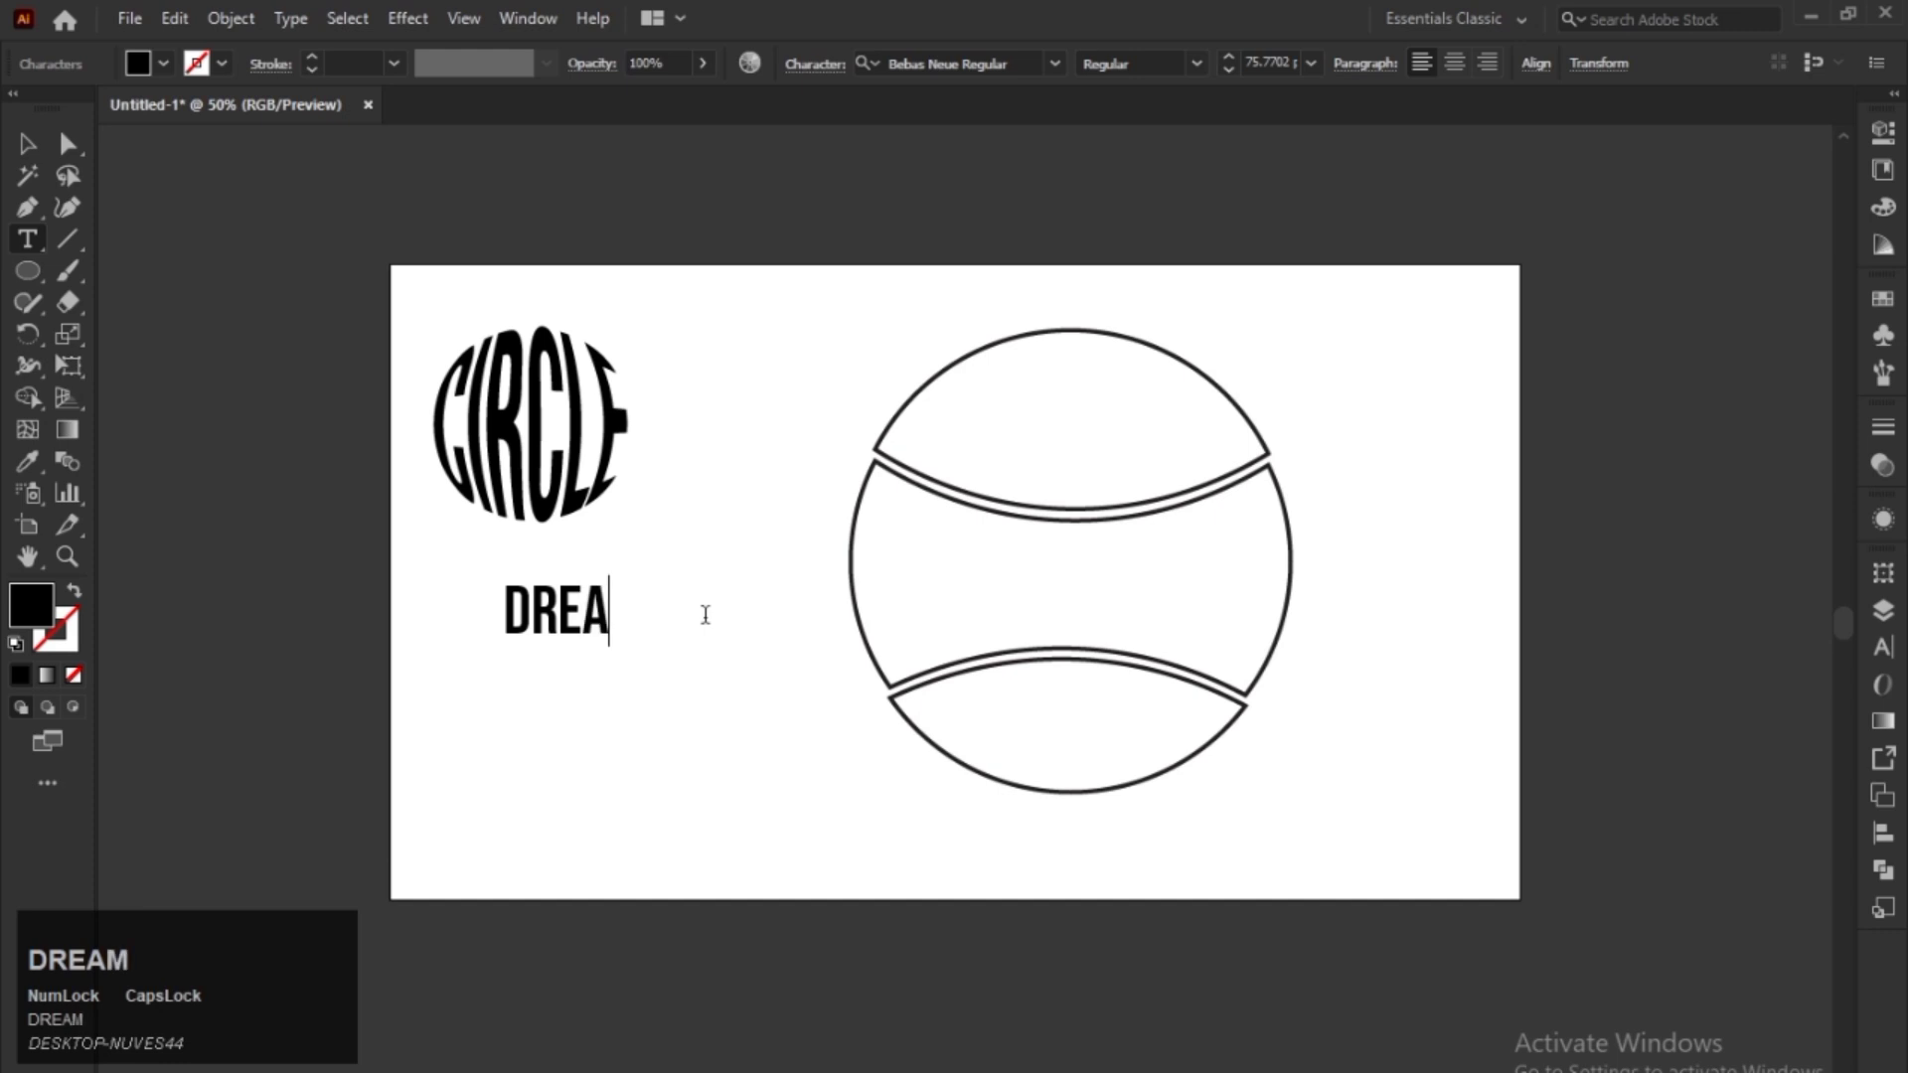
key("Escape")
- Duplicate the DREAMS text directly below the original and change the copy to COME
left_click(561, 618)
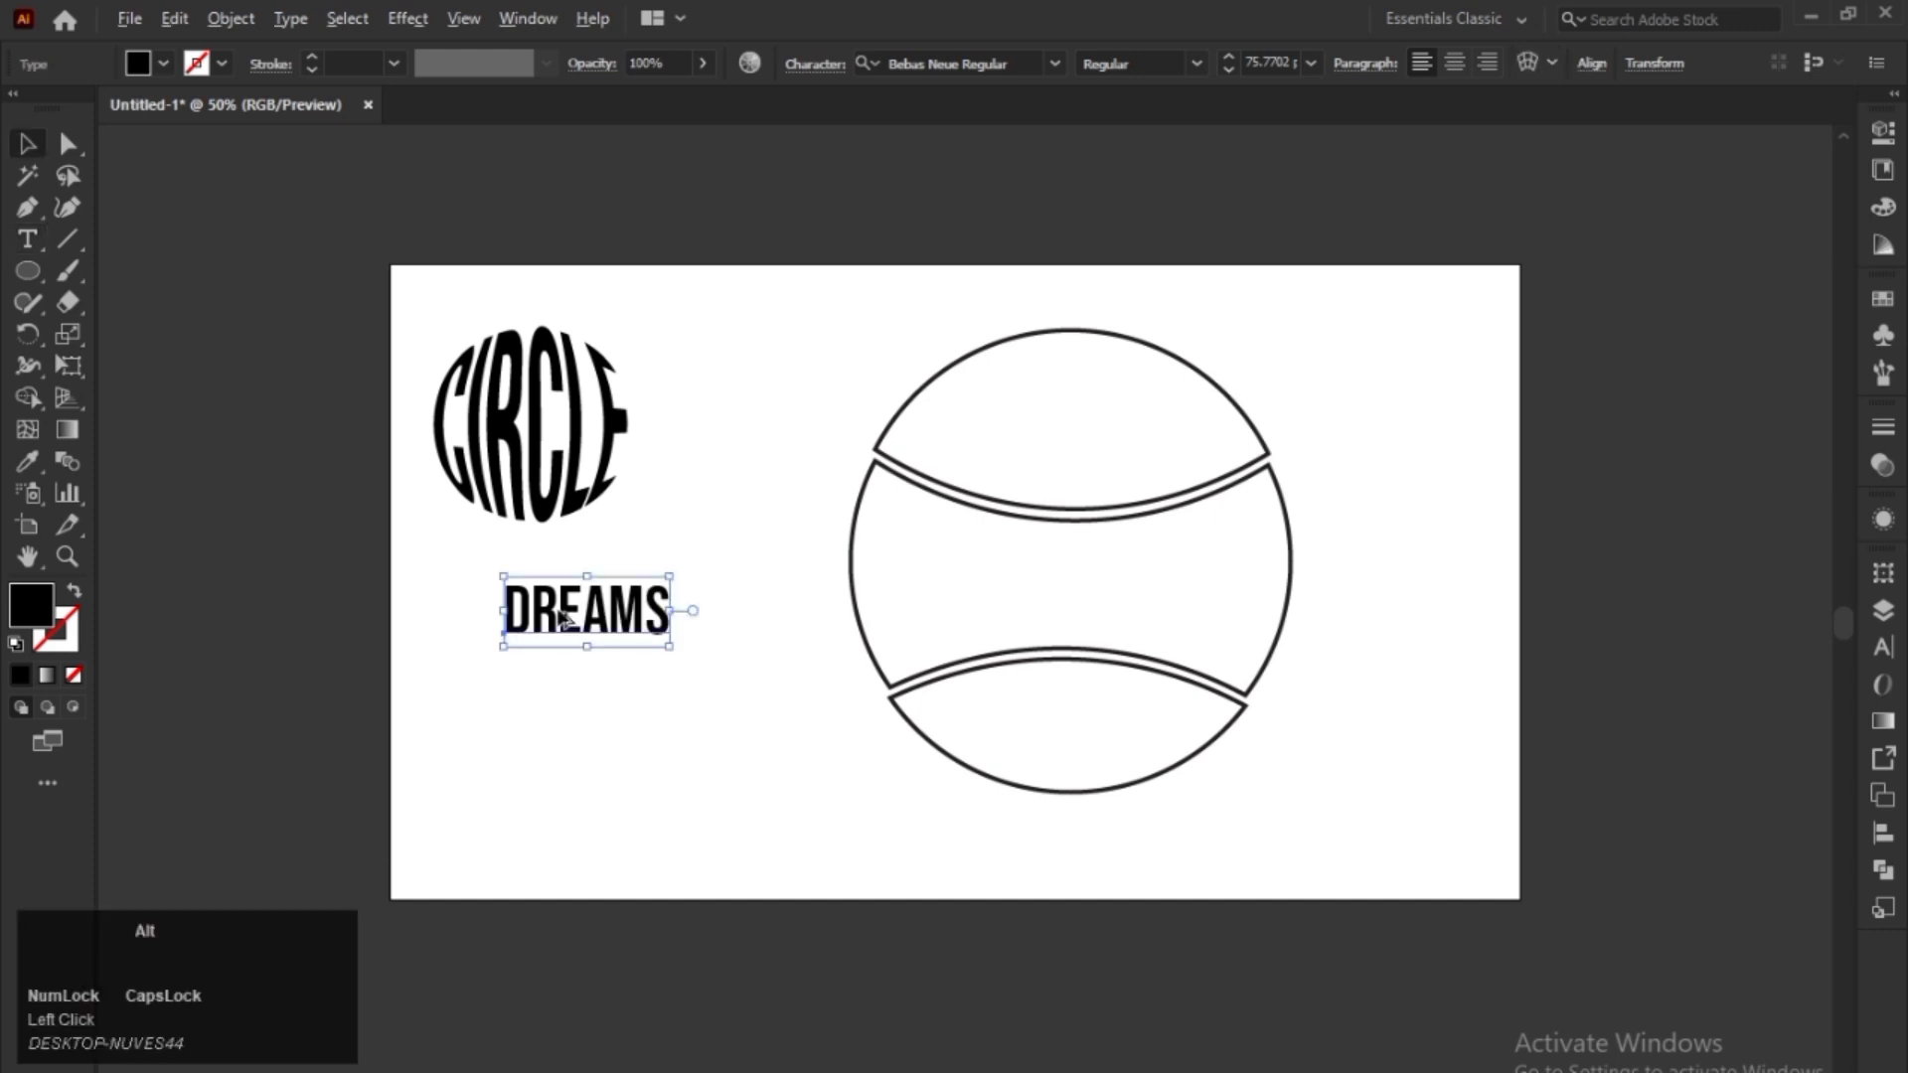
left_click(557, 692)
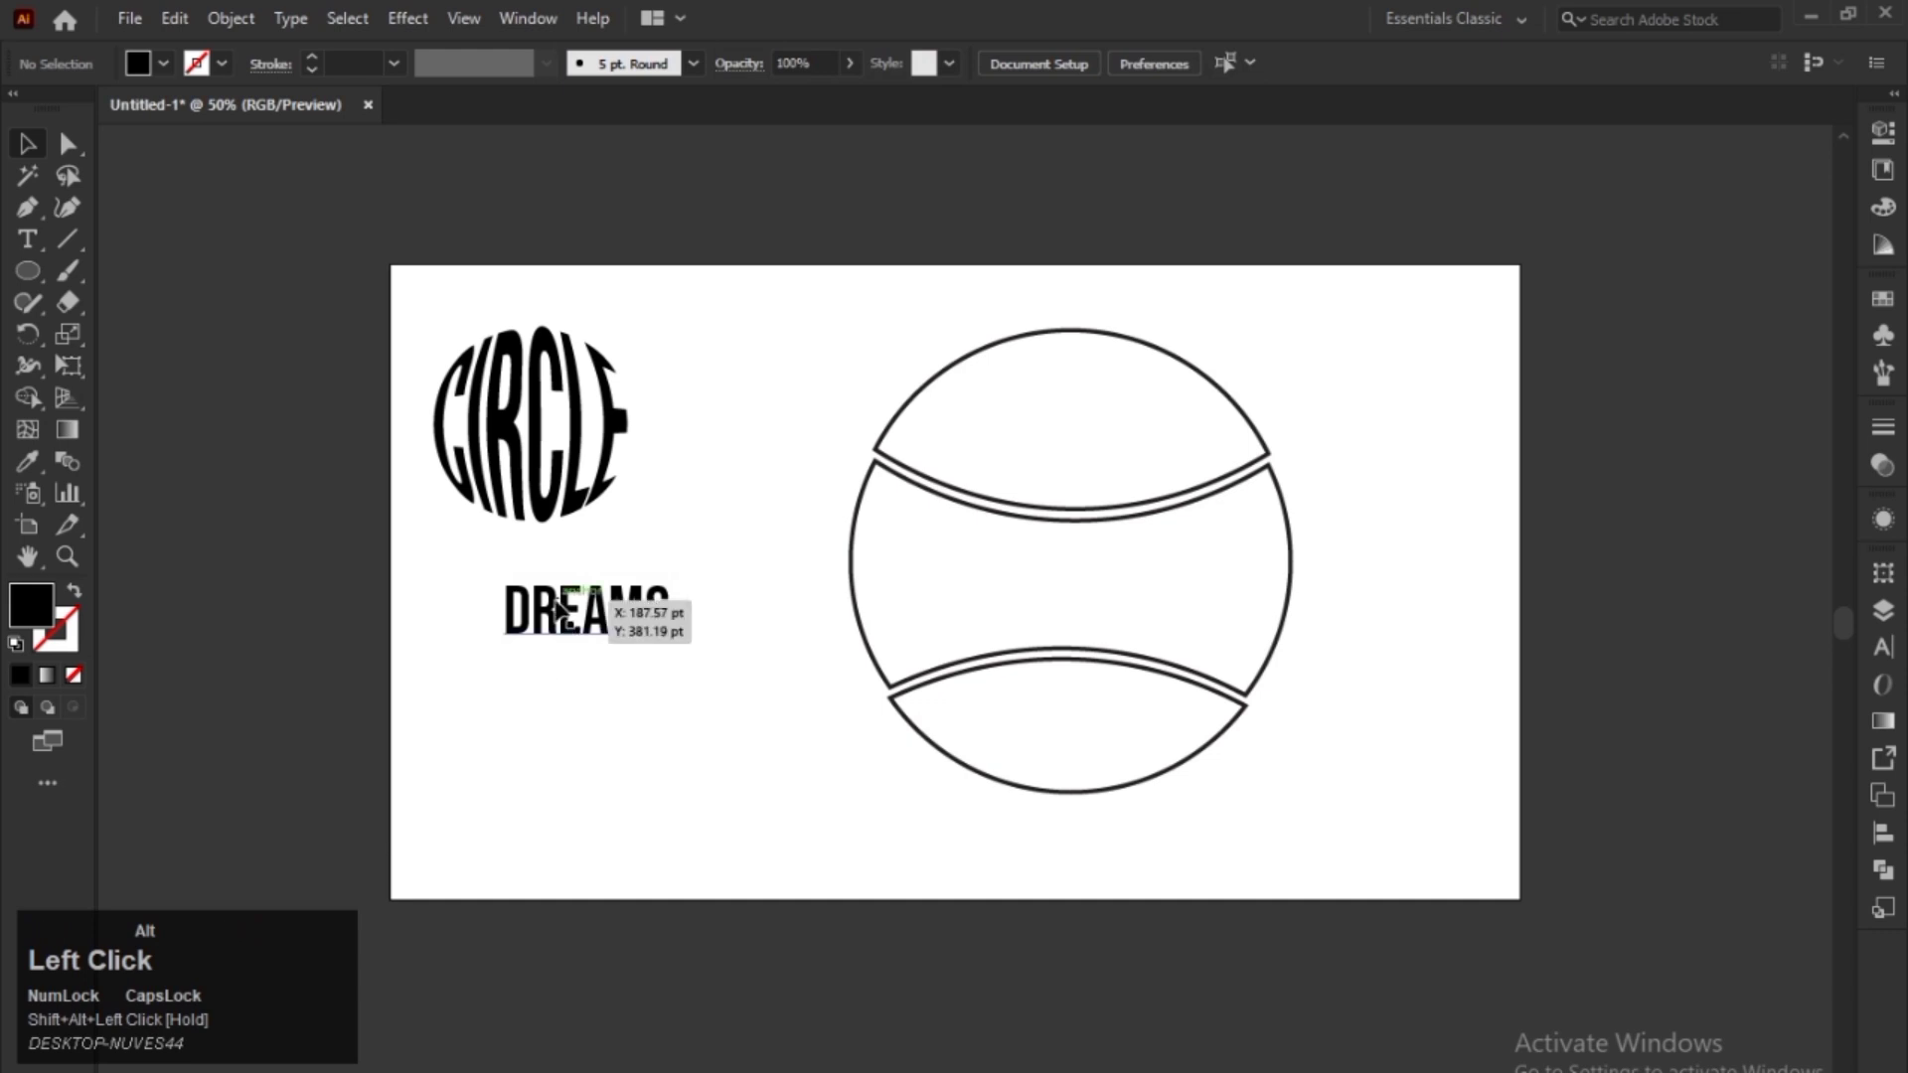
left_click_drag(559, 617, 555, 693)
double_click(556, 693)
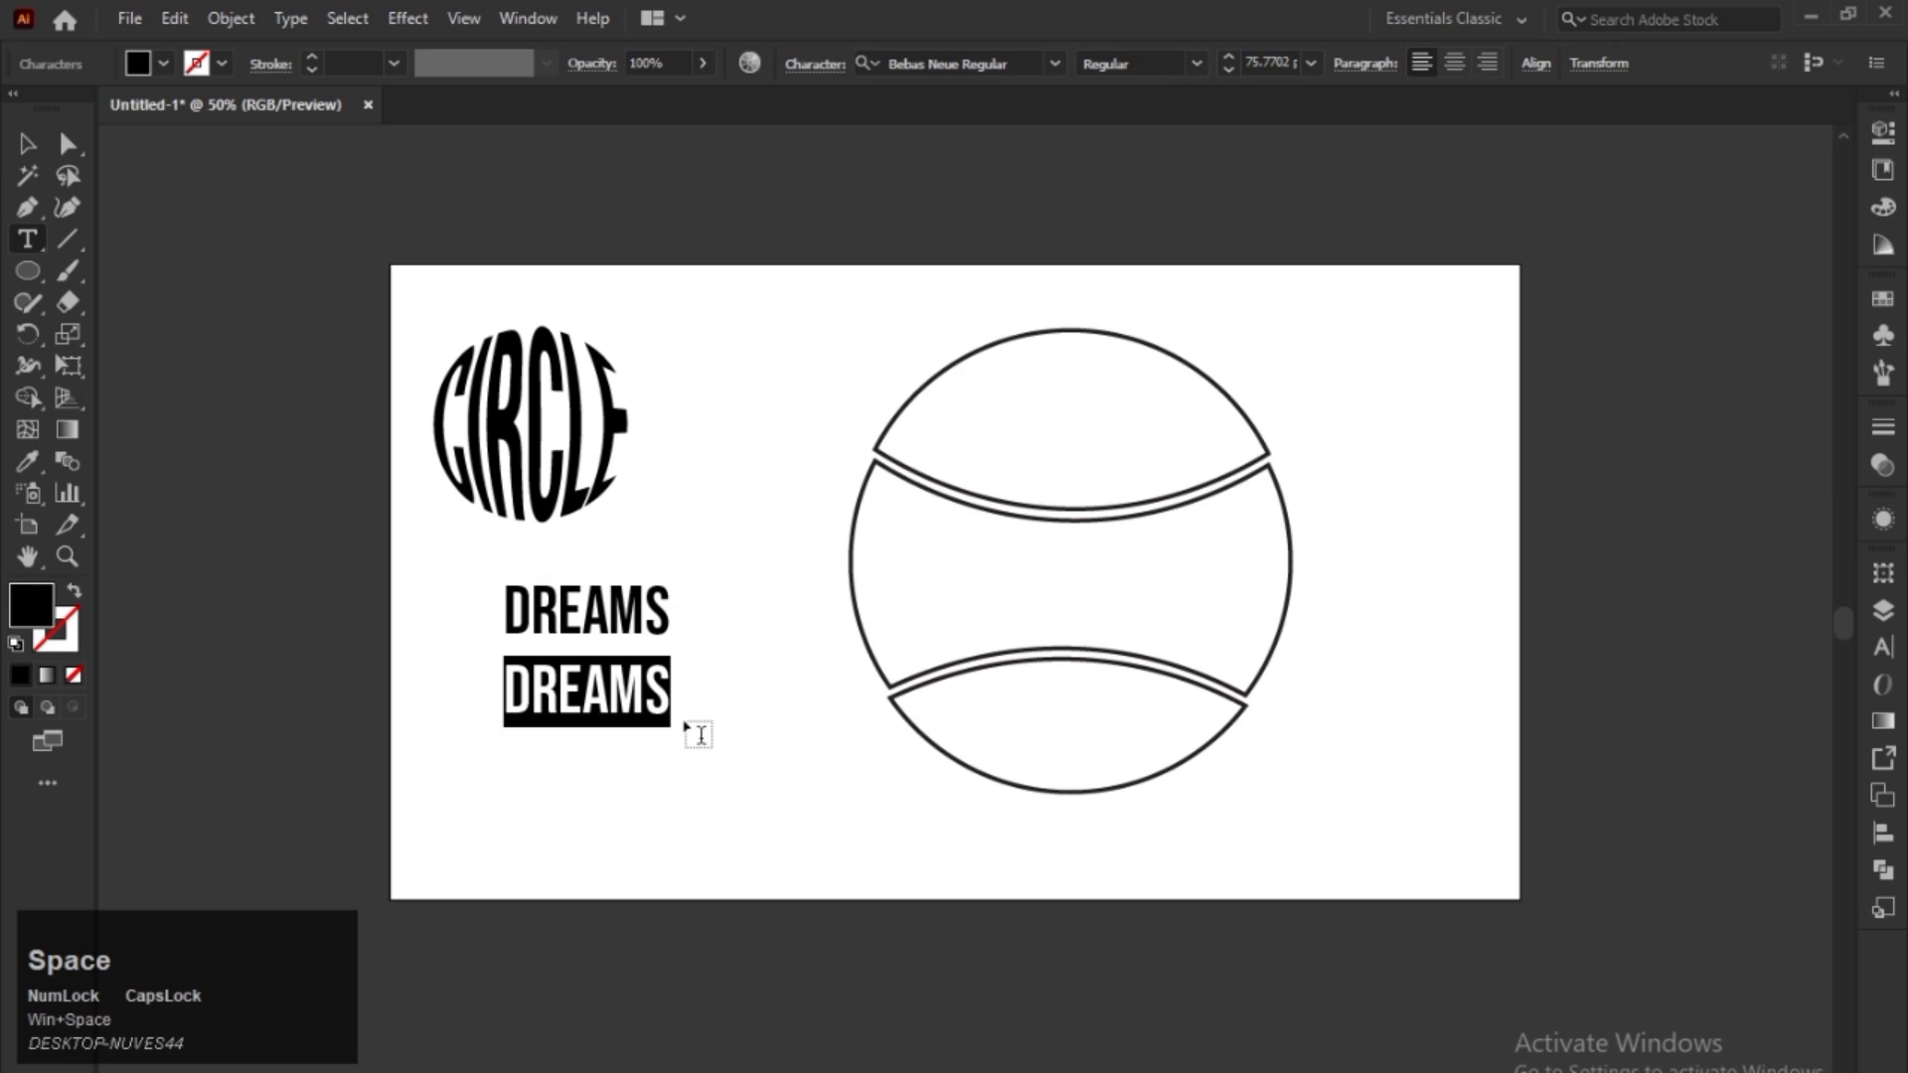
type("COMES")
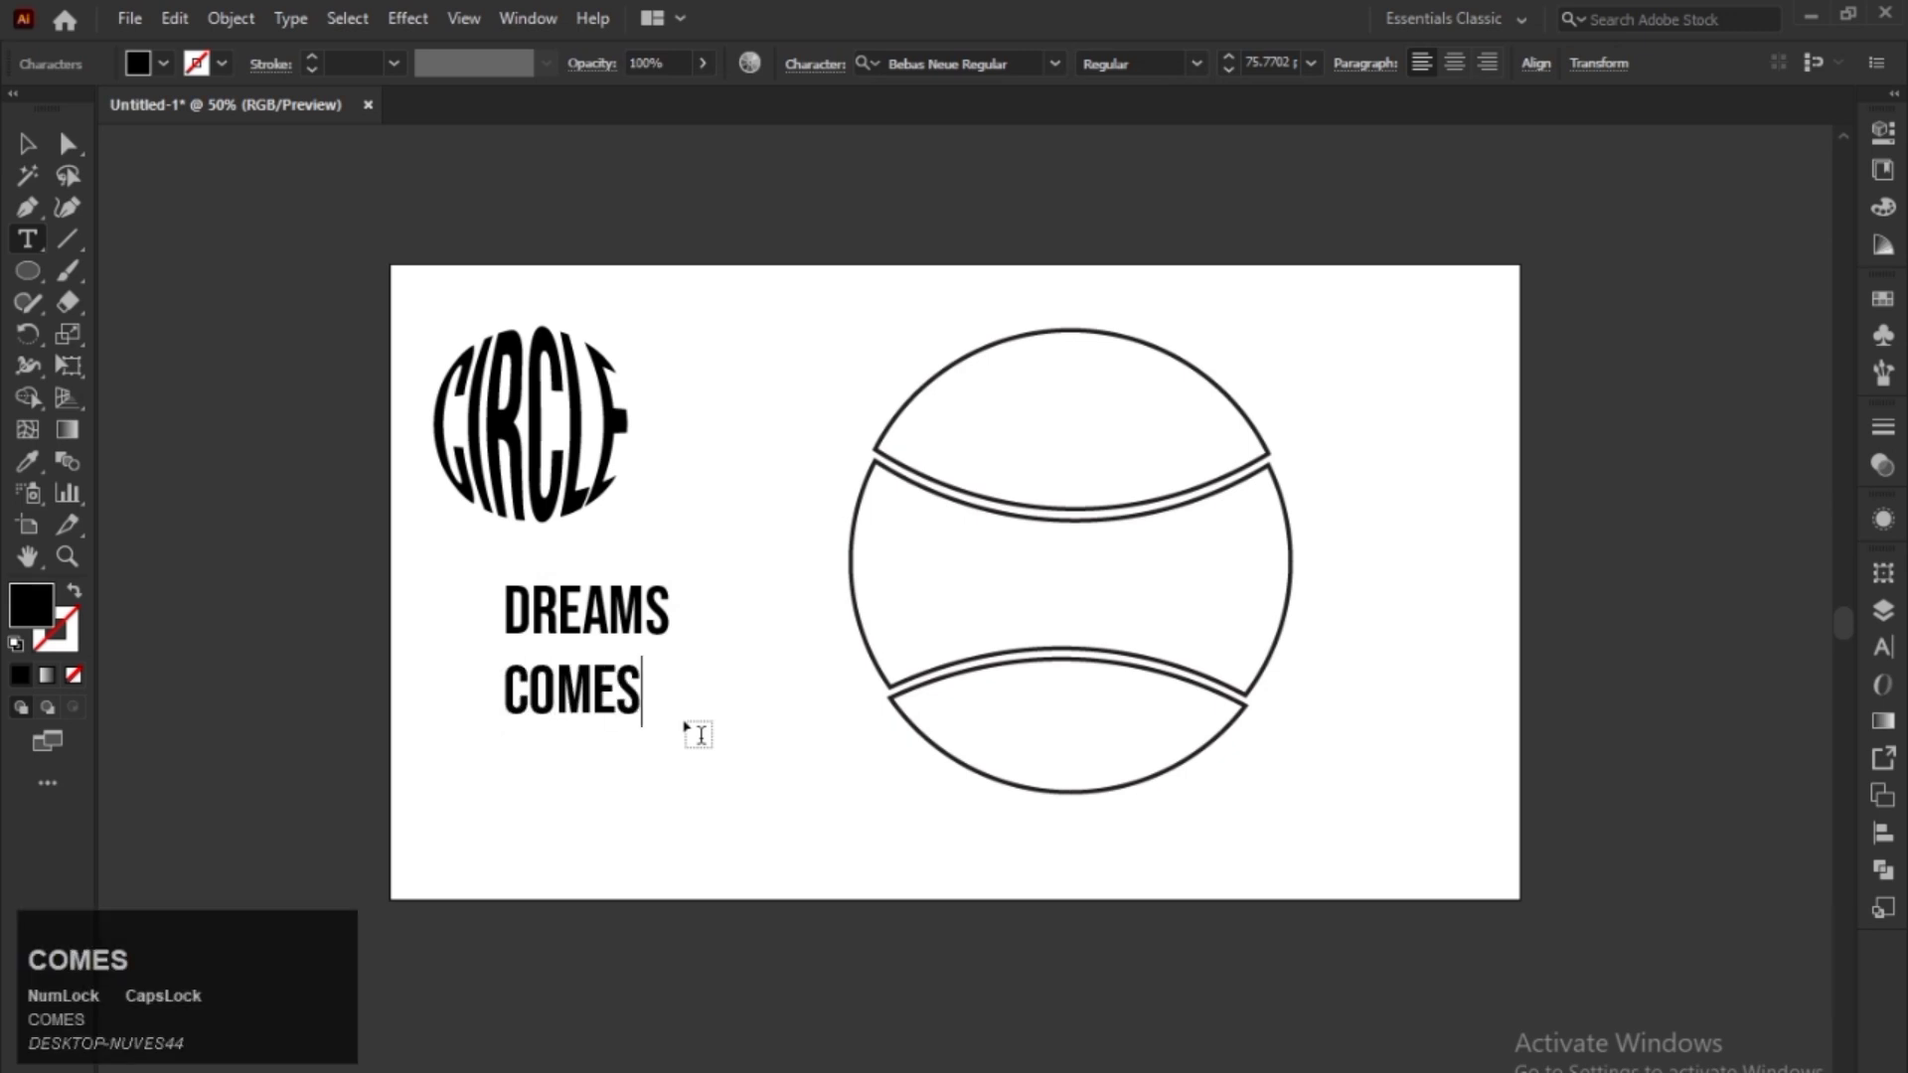
key("BackSpace")
left_click(30, 145)
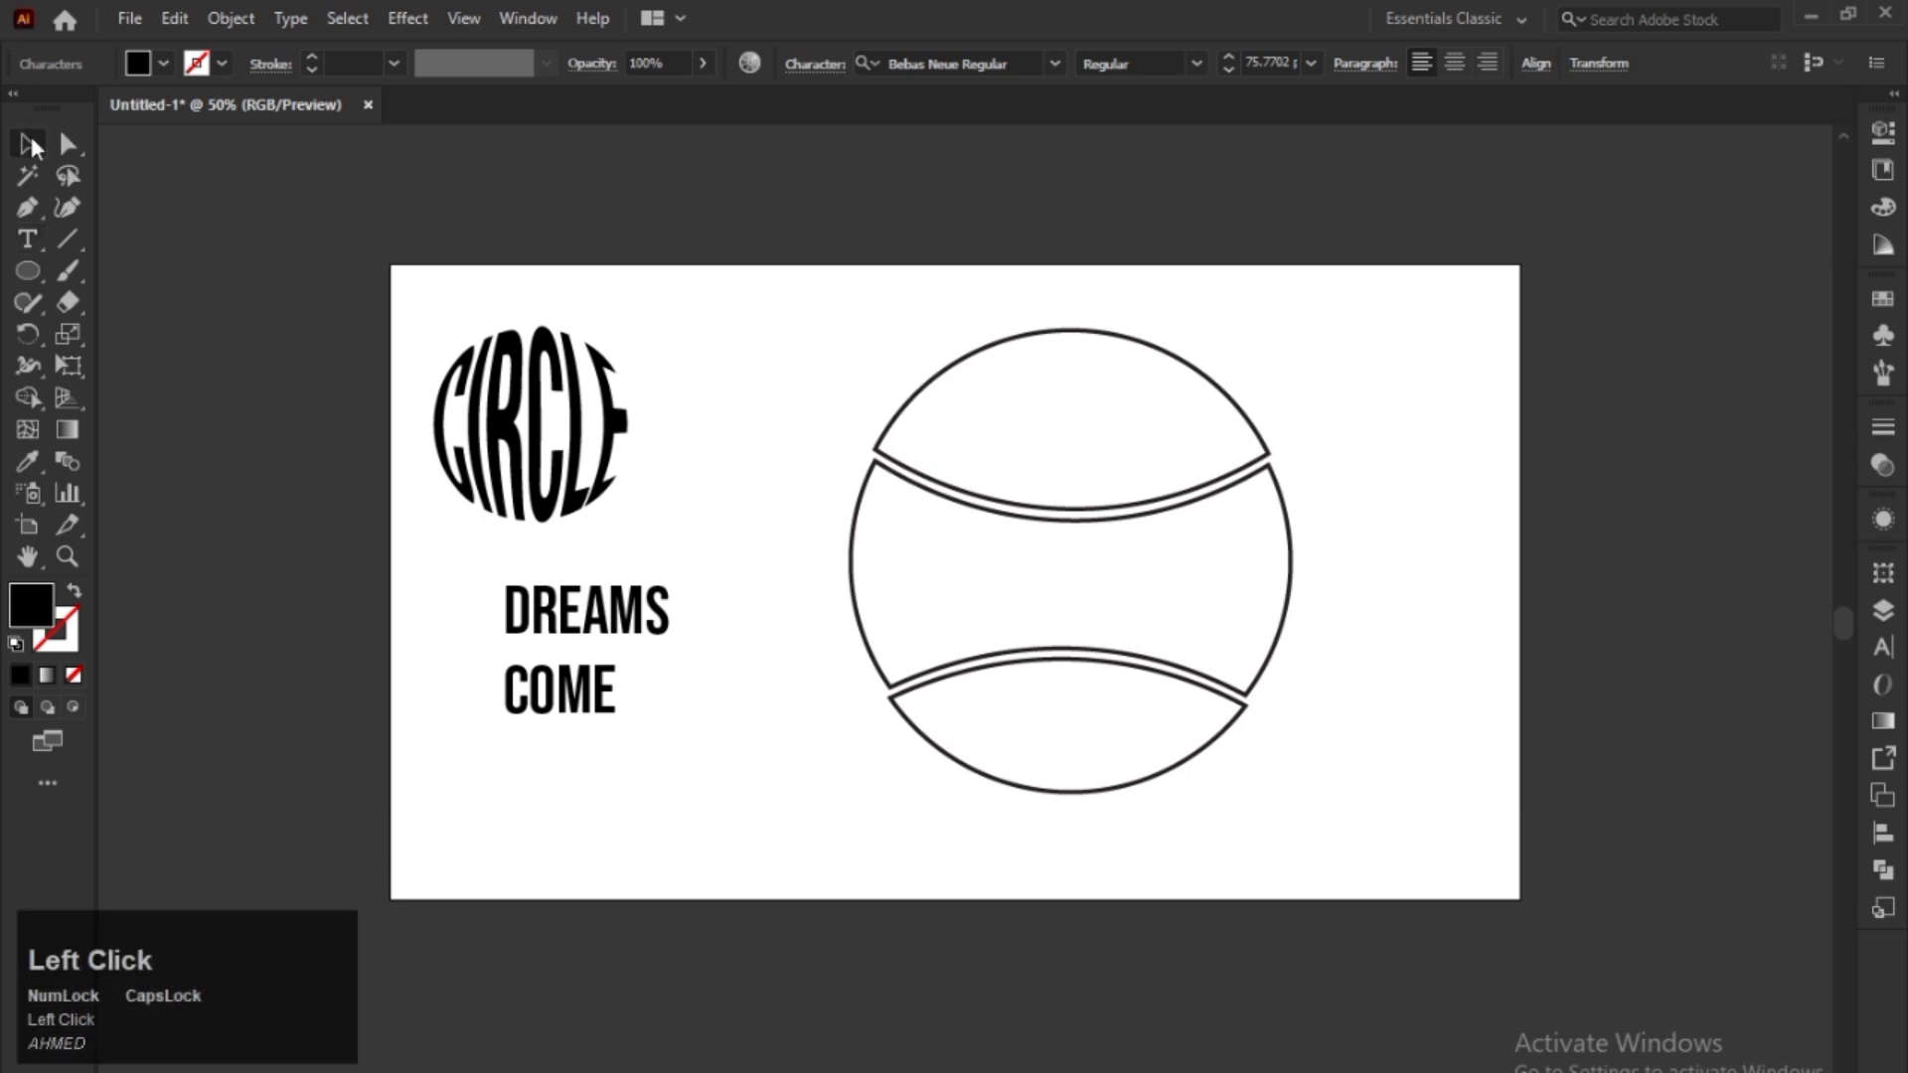
- Duplicate the COME text directly below it and change the copy to TRUE
left_click_drag(556, 694, 562, 780)
double_click(563, 780)
type("T")
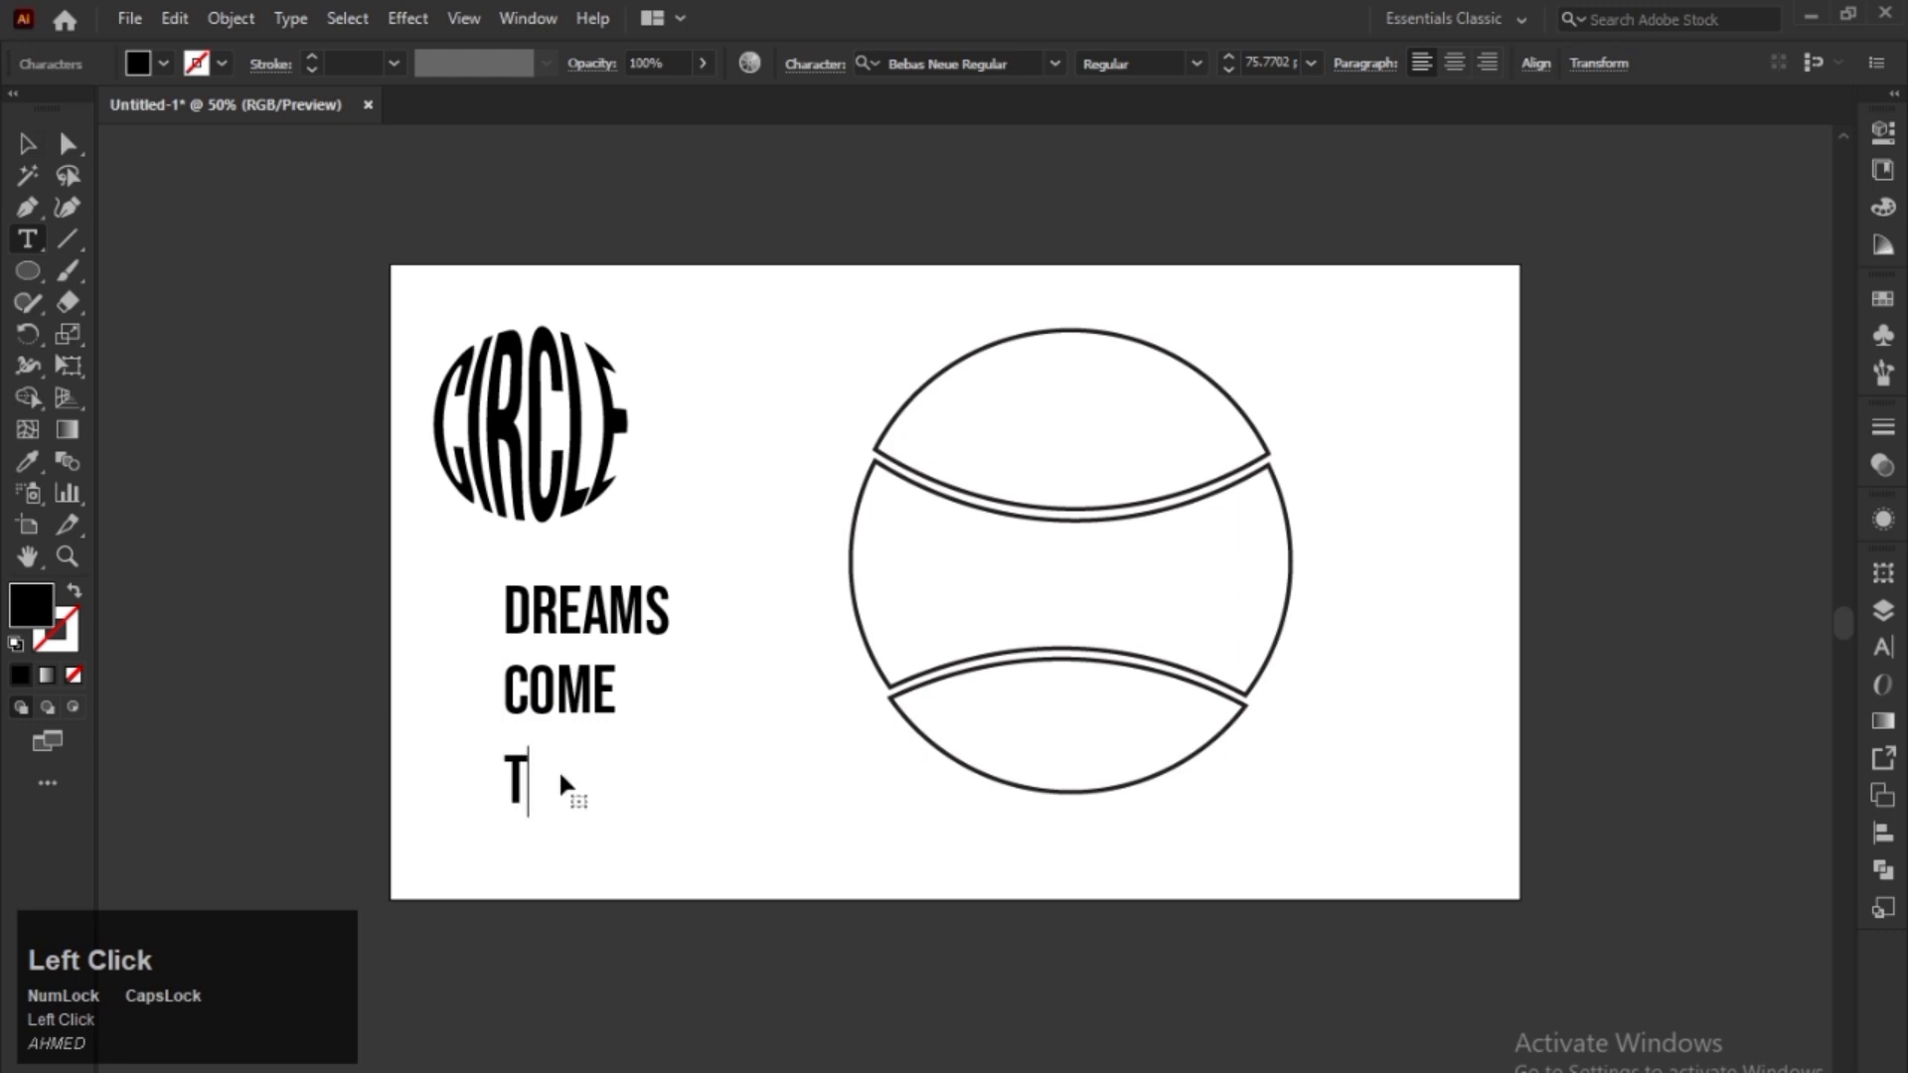
type("RUE")
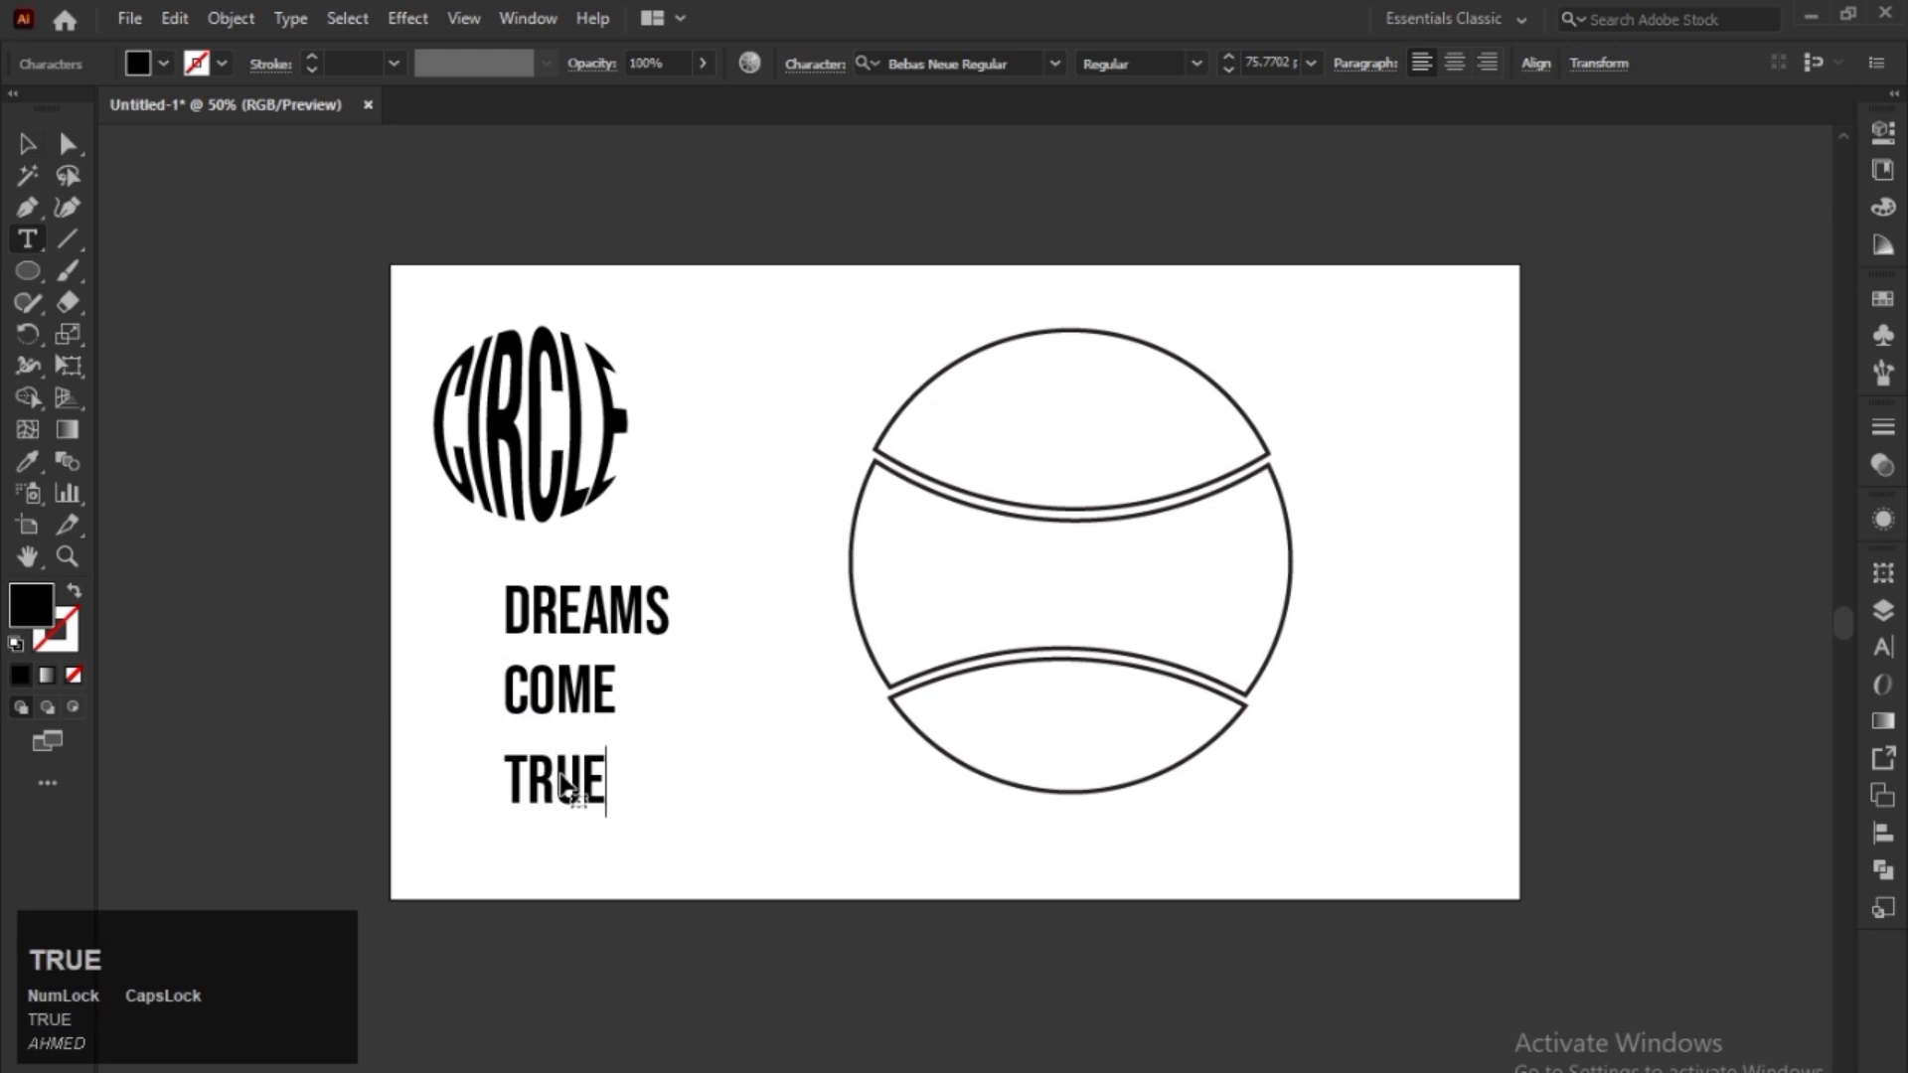
left_click(28, 145)
- Move the three words to the right of the divided circle, then shift the words and circle sections left together
left_click_drag(680, 708, 610, 652)
left_click_drag(653, 473, 545, 698)
left_click_drag(631, 520, 545, 764)
left_click_drag(378, 552, 495, 765)
left_click_drag(510, 567, 1354, 460)
left_click(1066, 510, "shift")
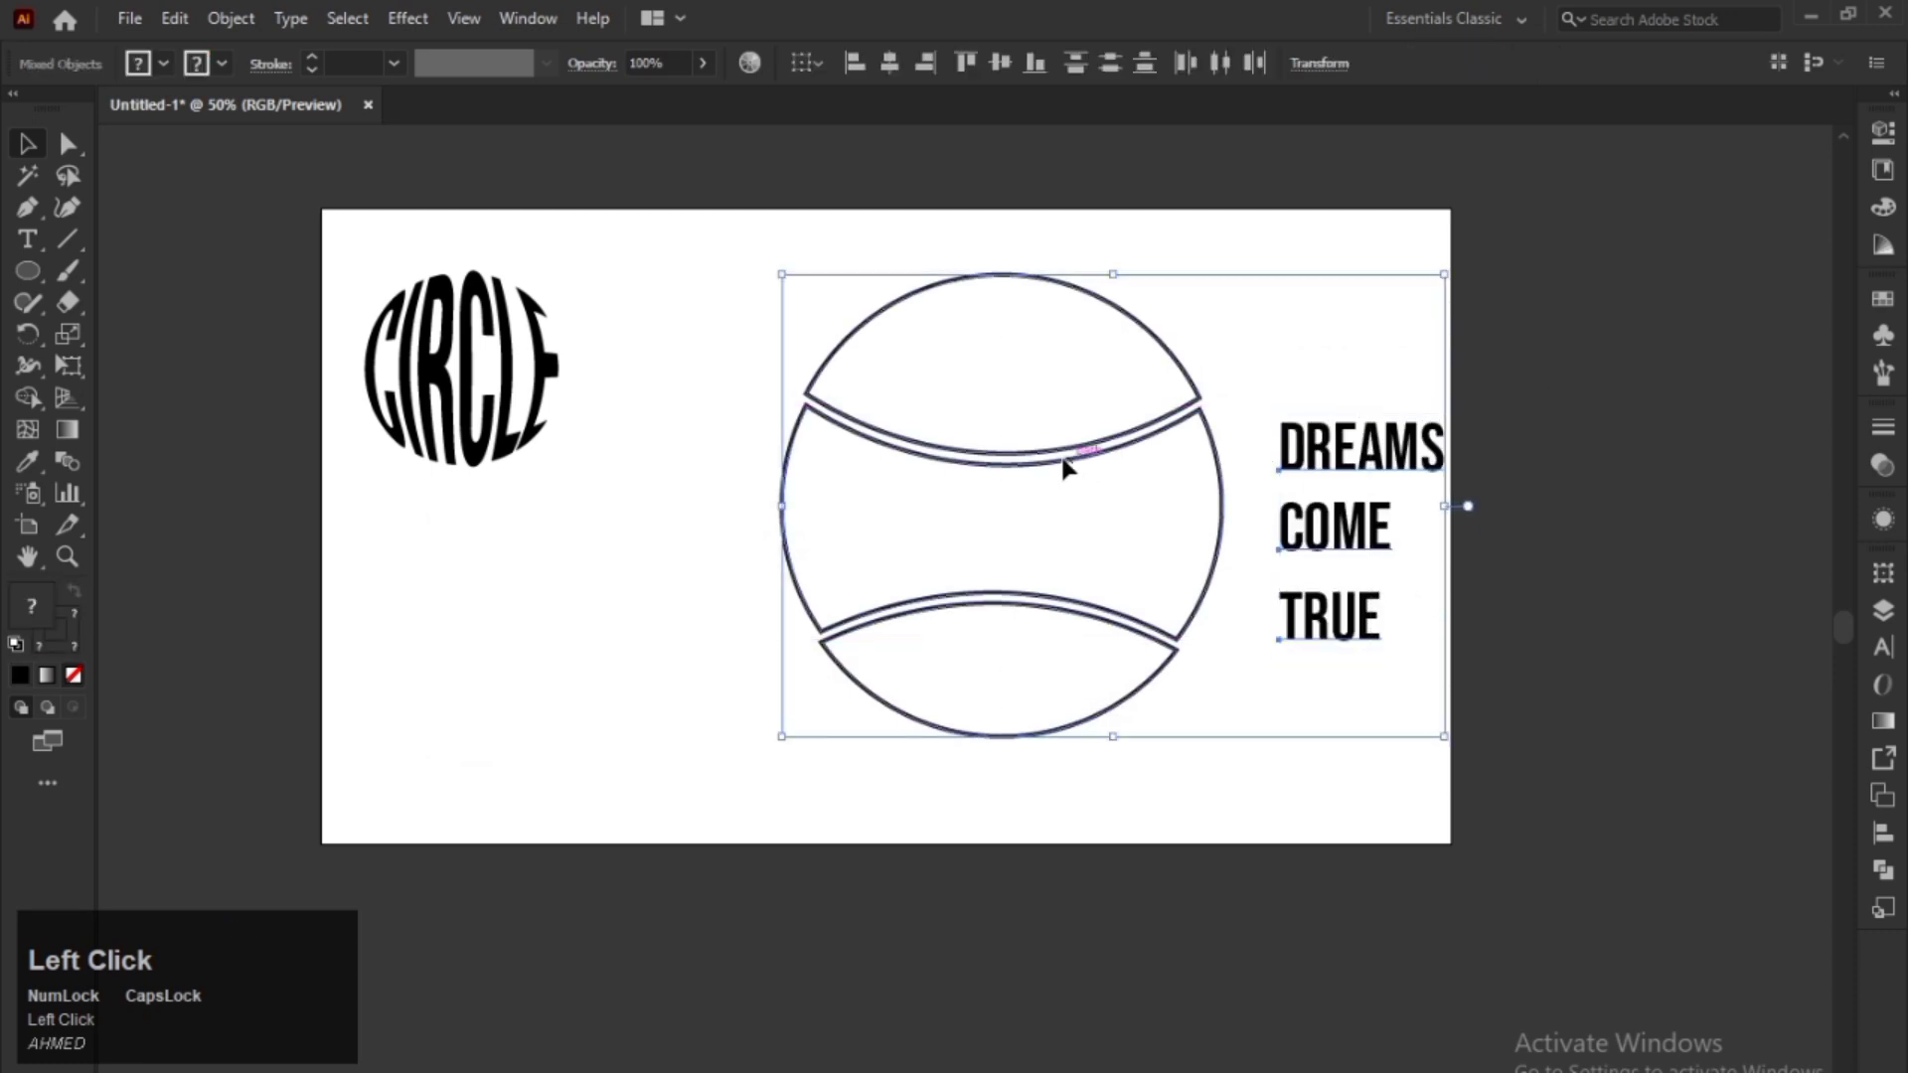
left_click_drag(1065, 468, 941, 481)
scroll(941, 481, "up", 2)
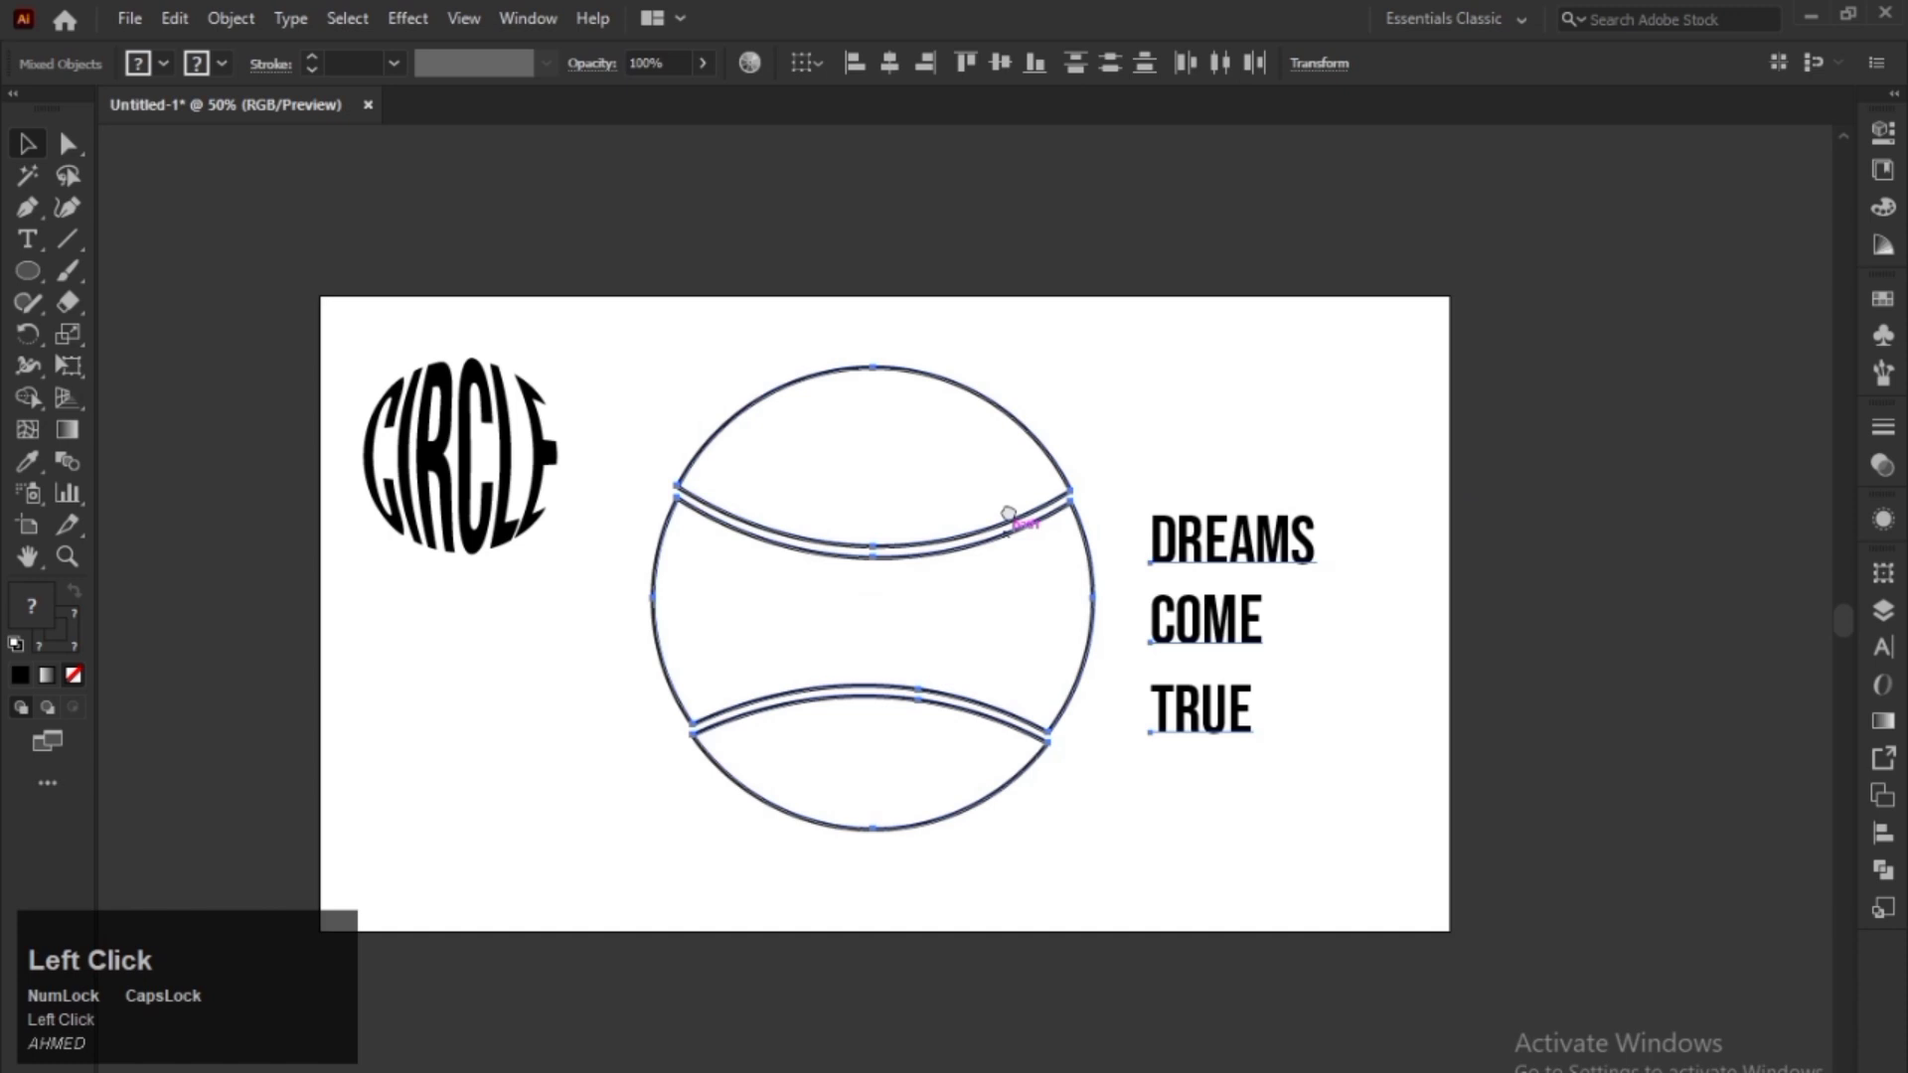
left_click(1102, 400)
- Select all three circle sections and bring them to the front of the stacking order
left_click_drag(963, 391, 818, 835)
right_click(925, 375)
left_click(810, 257)
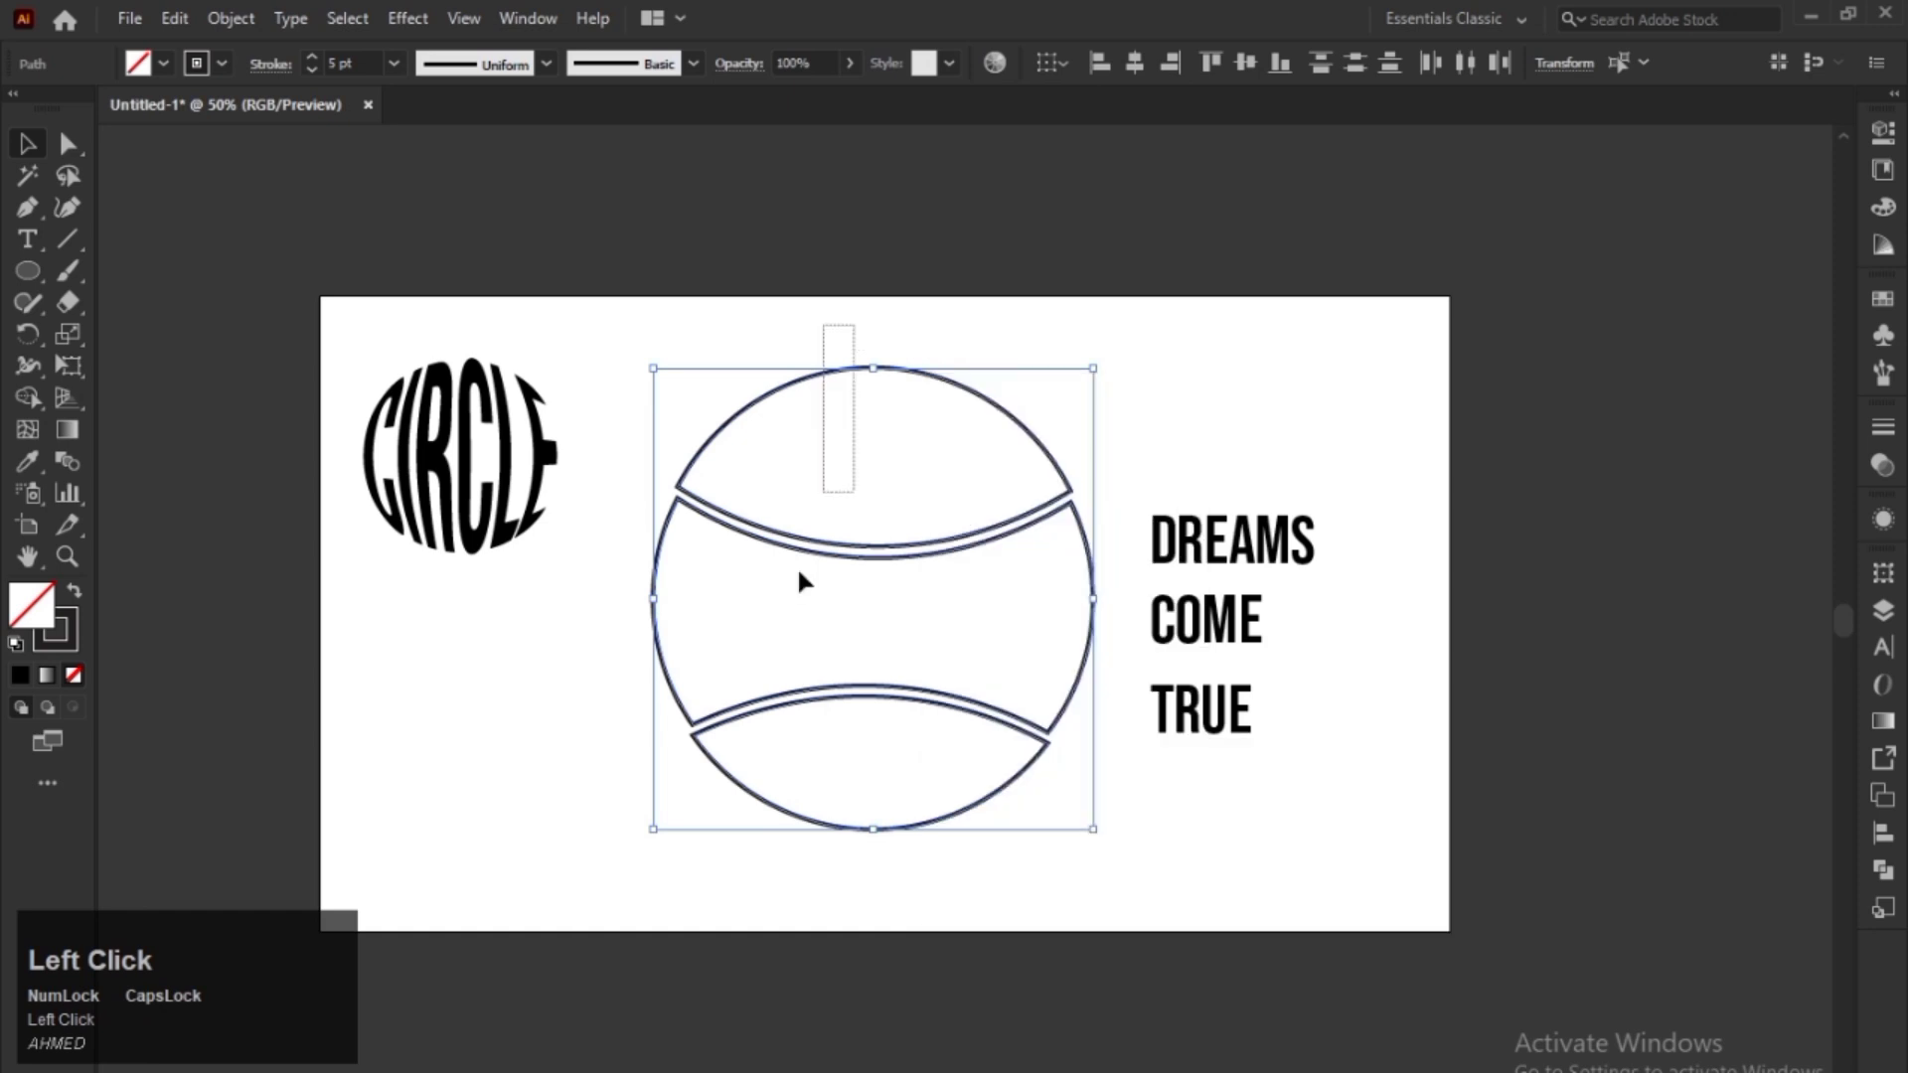
right_click(790, 537)
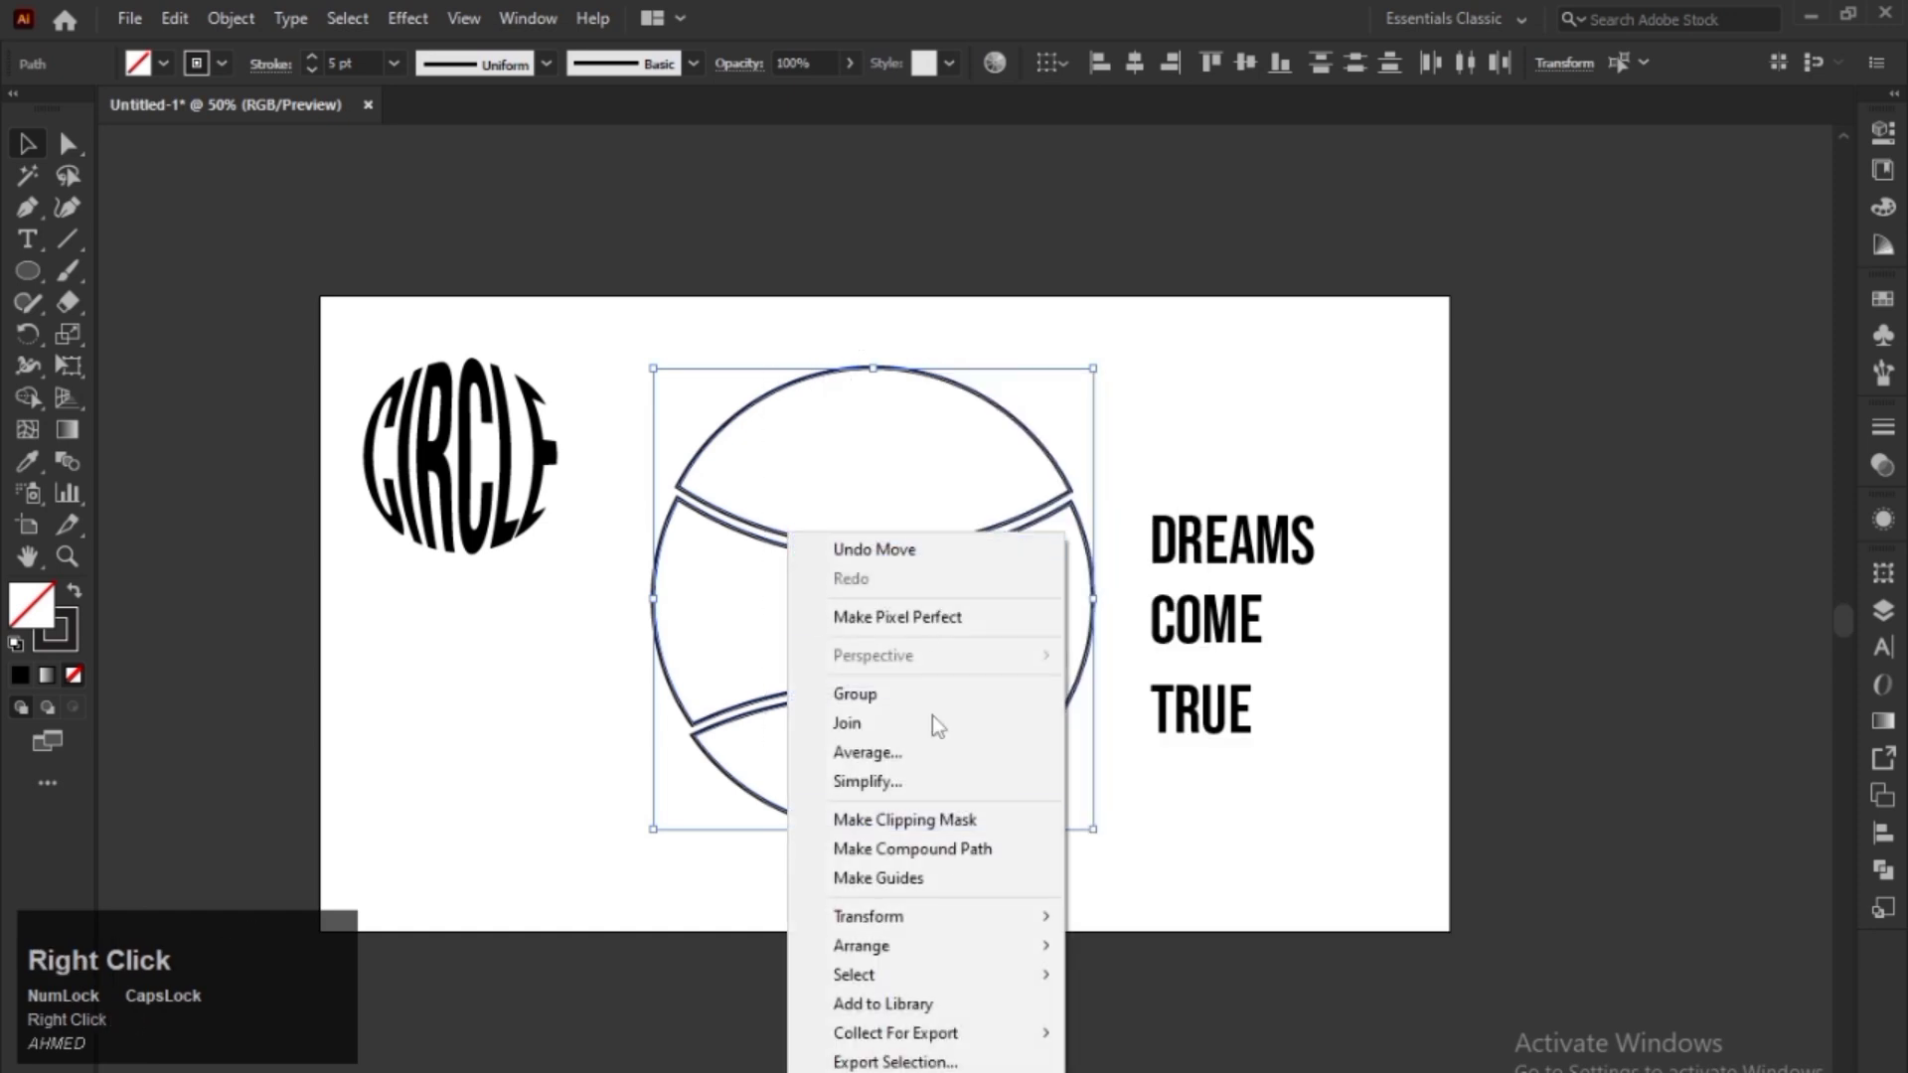
left_click(932, 945)
left_click(1136, 945)
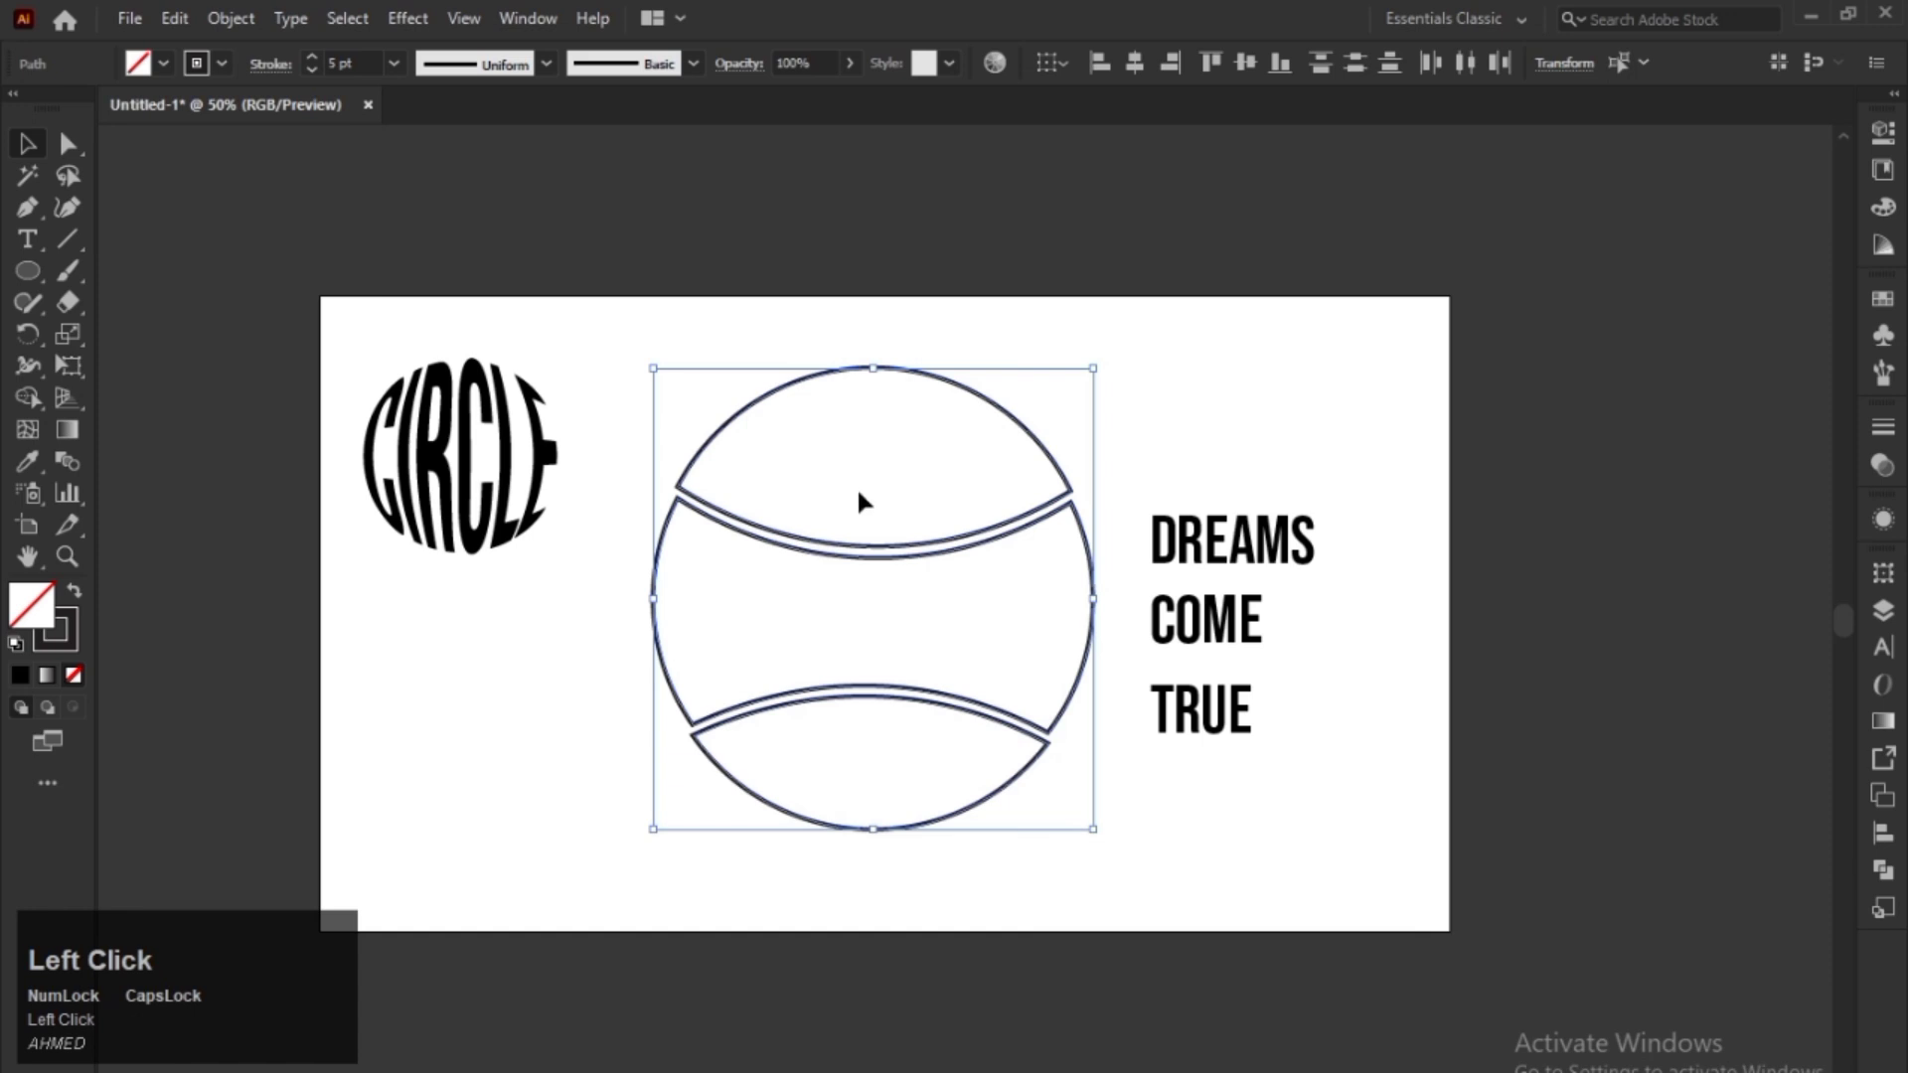
left_click(997, 319)
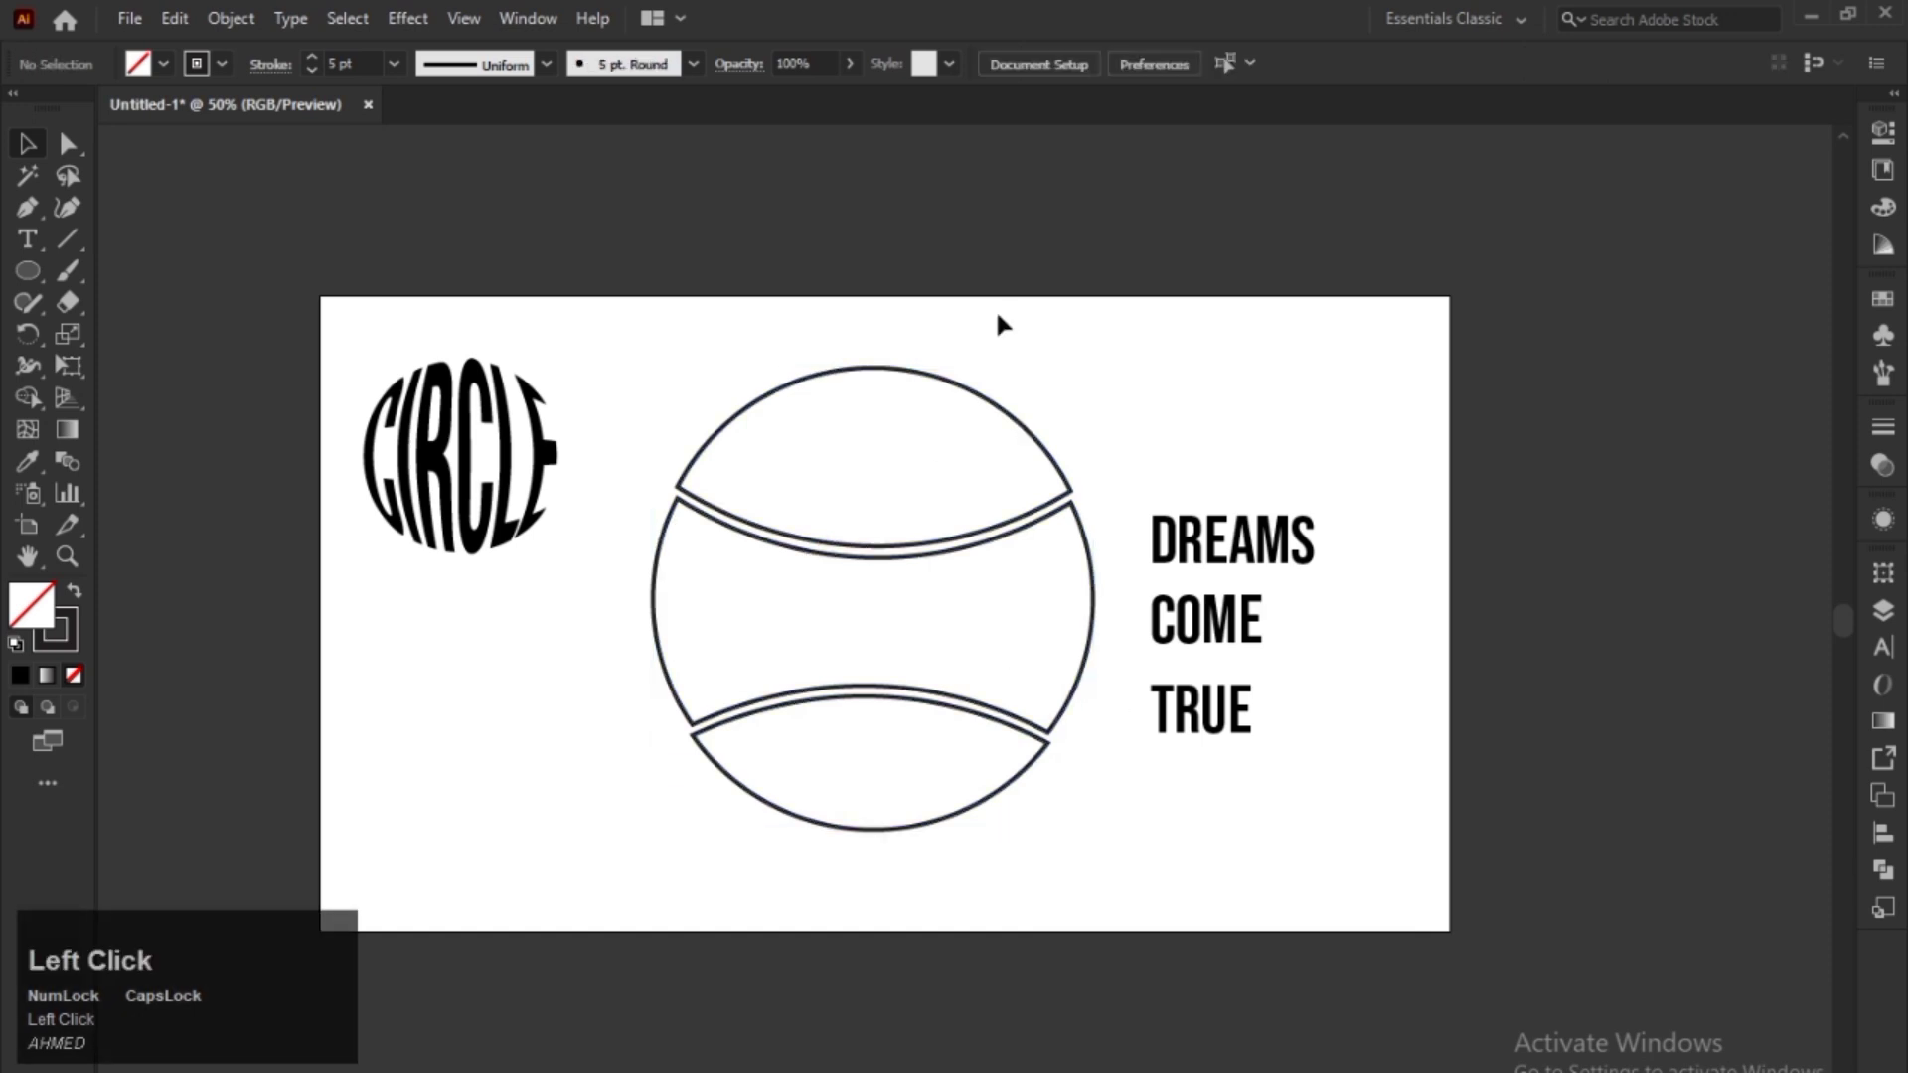
- Fit the DREAMS text into the upper circle section using an envelope distort made with the top object
left_click(1195, 539)
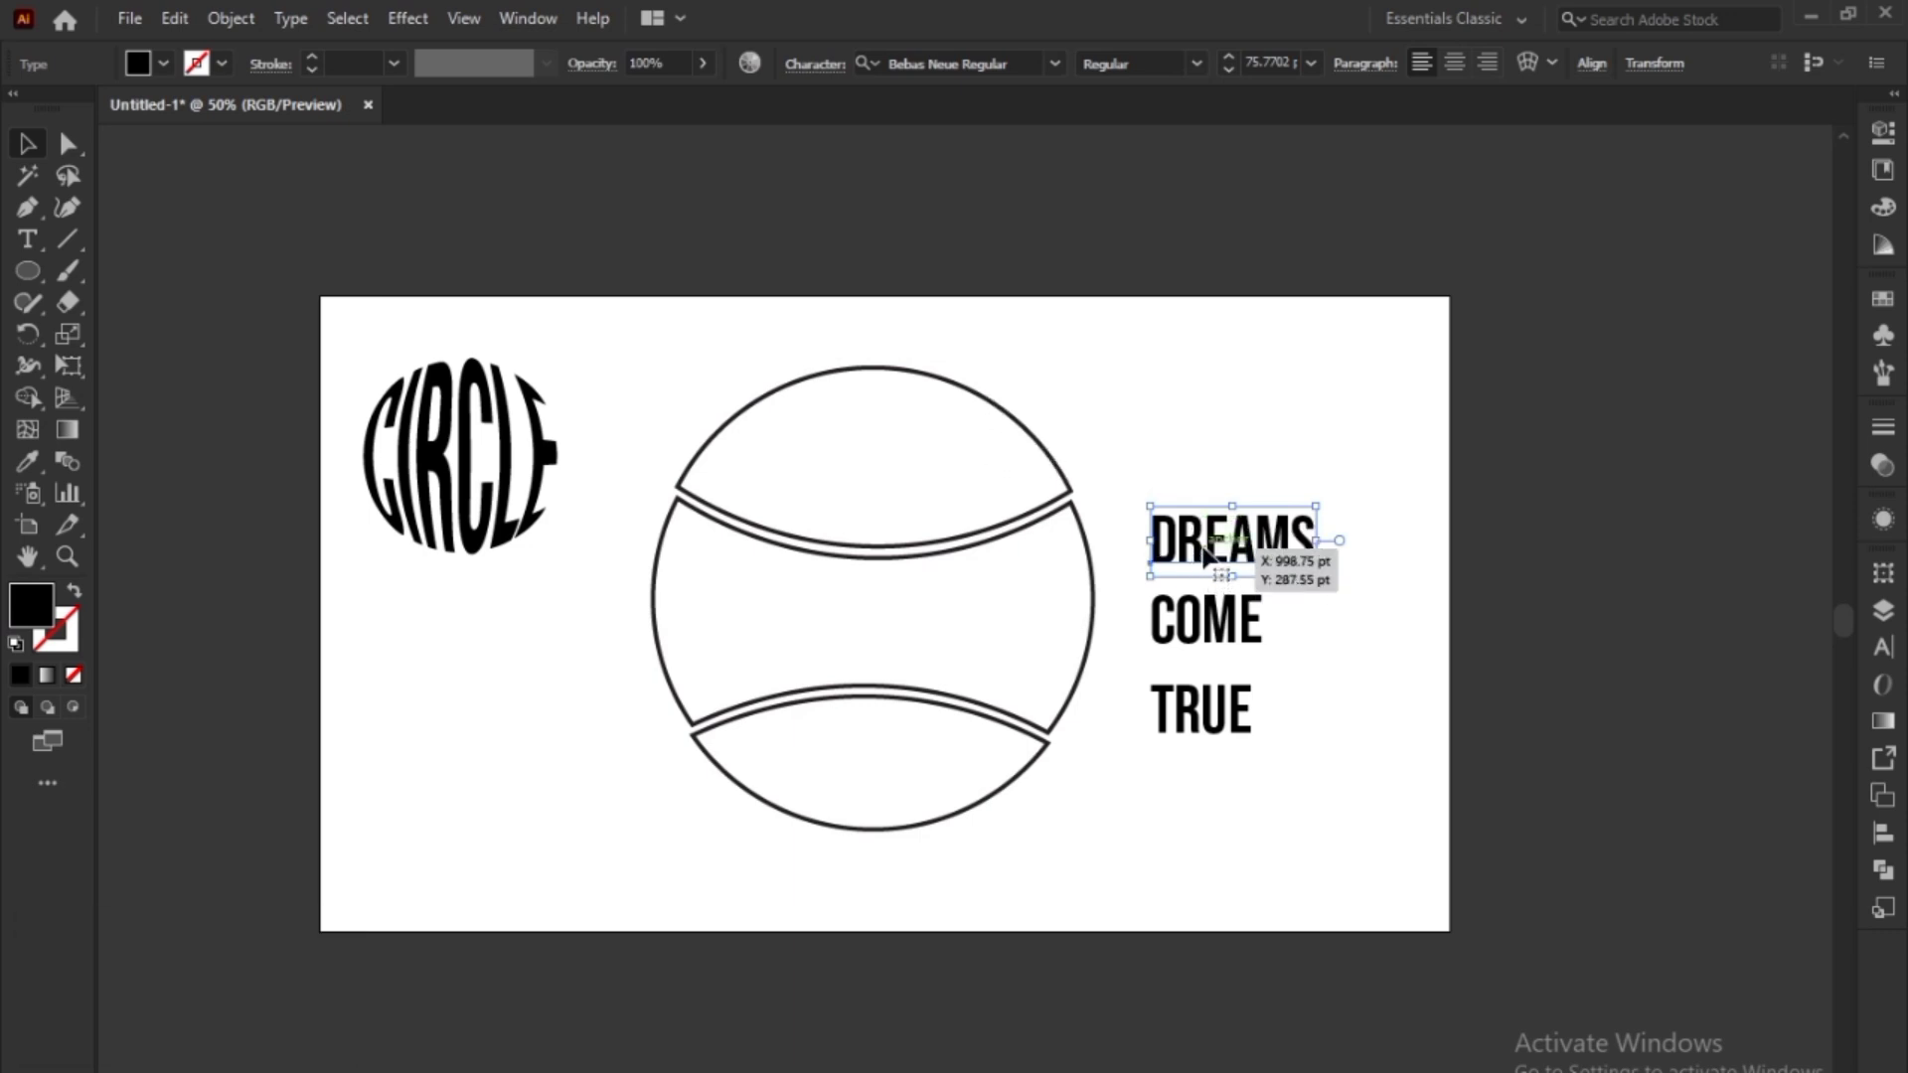
left_click(1013, 455, "shift")
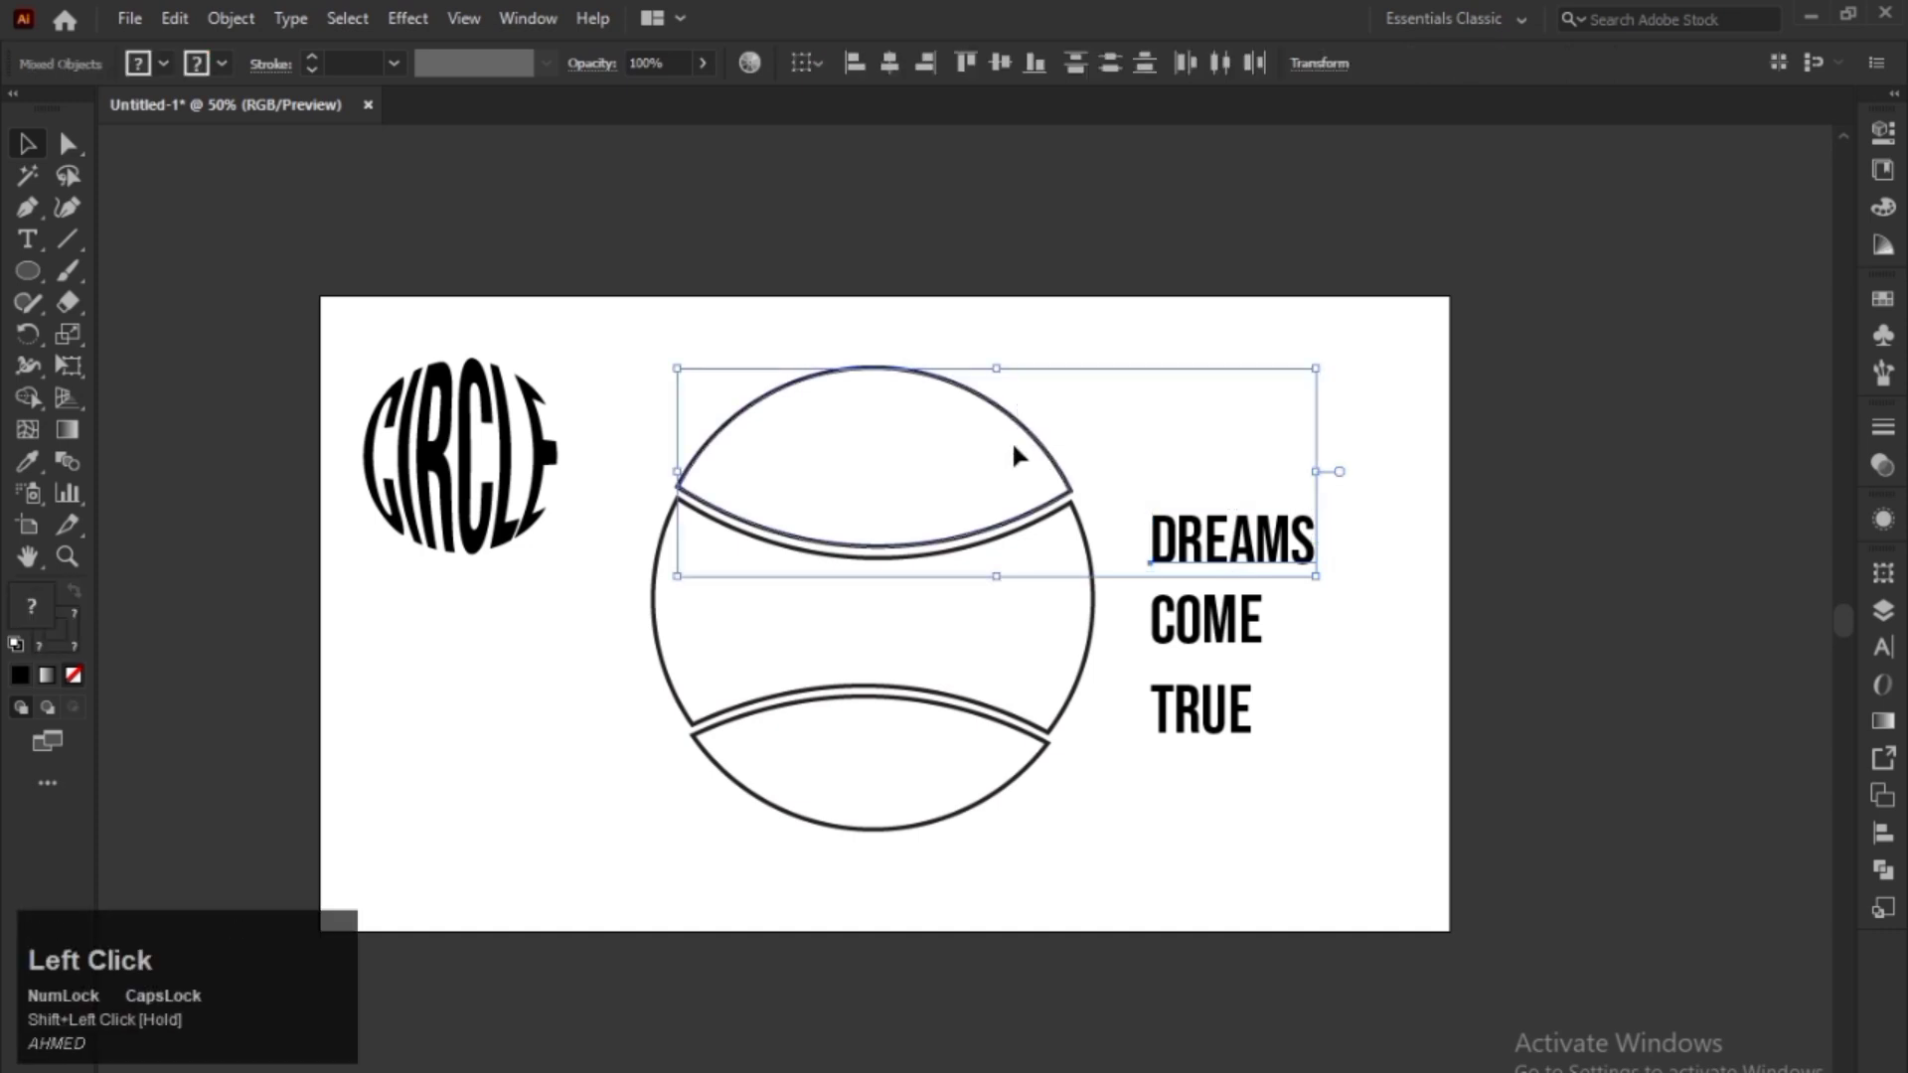
left_click(230, 18)
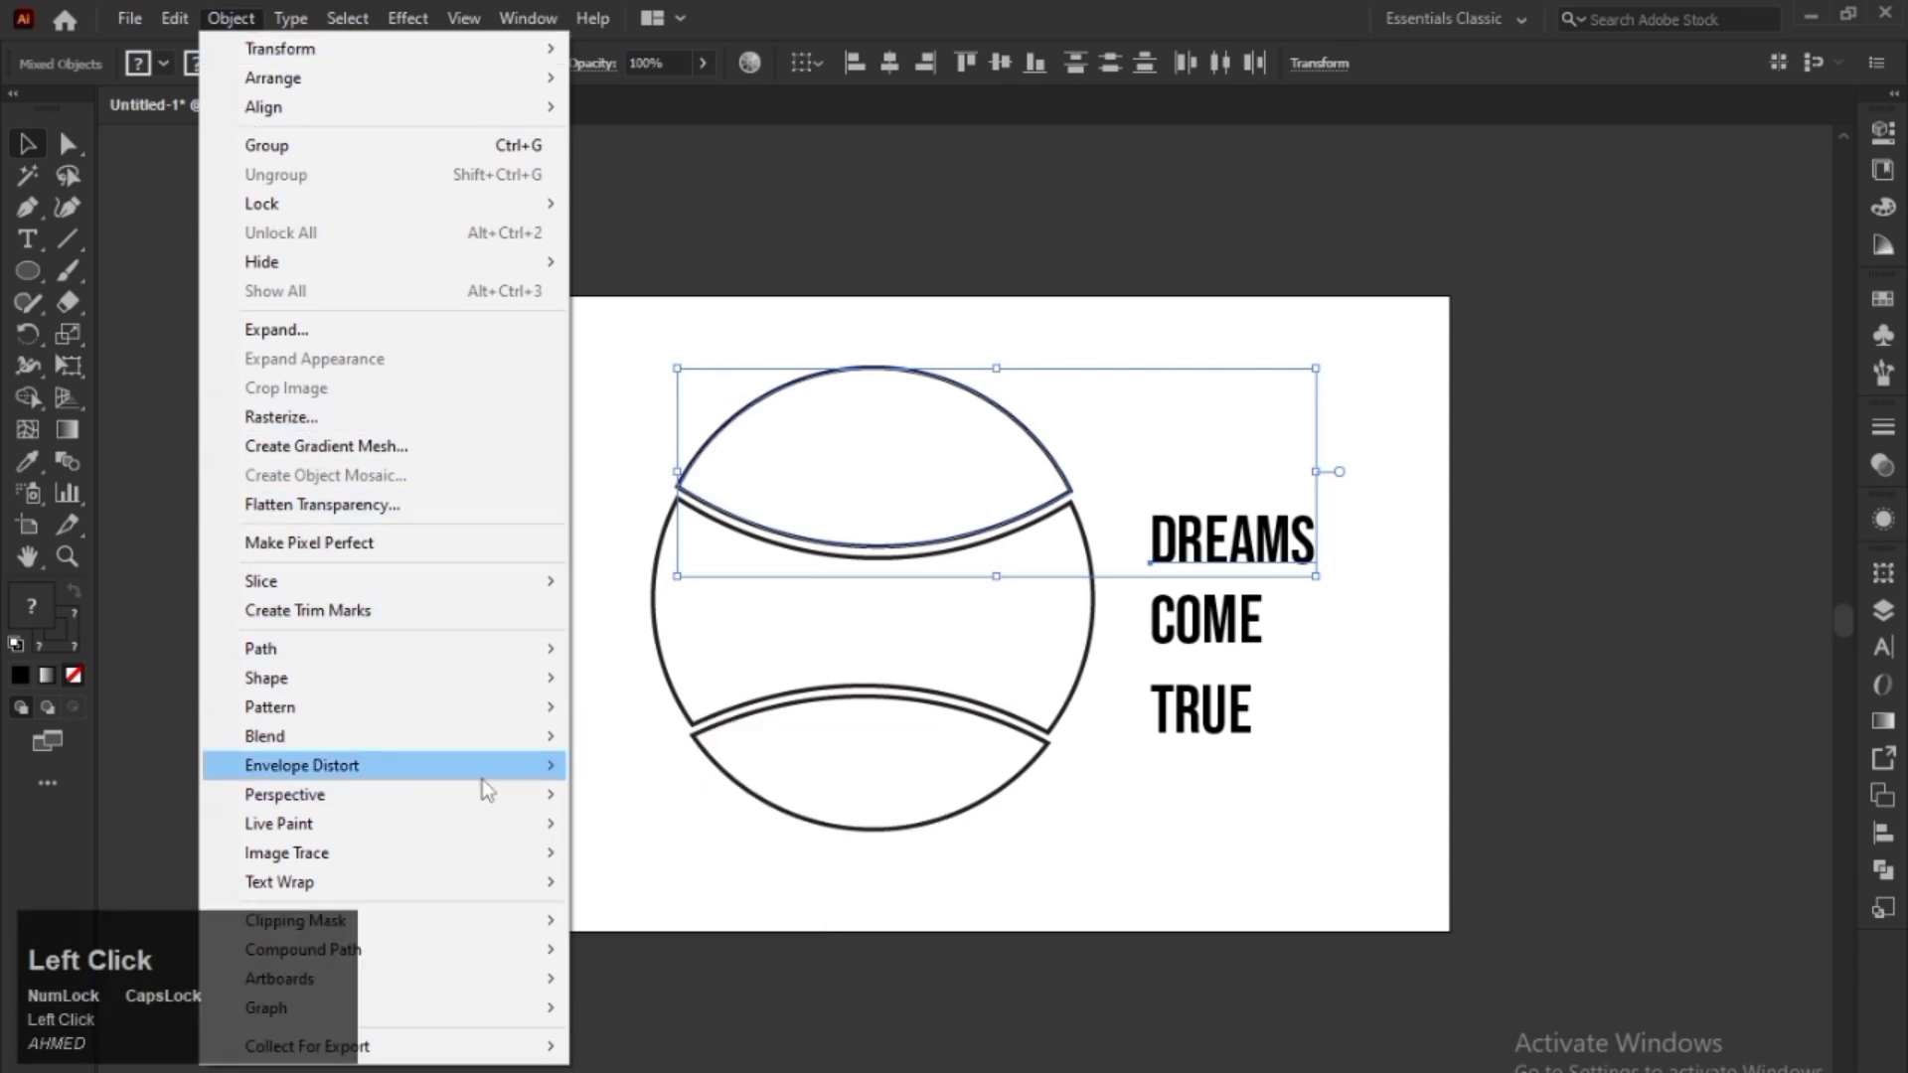
left_click(558, 767)
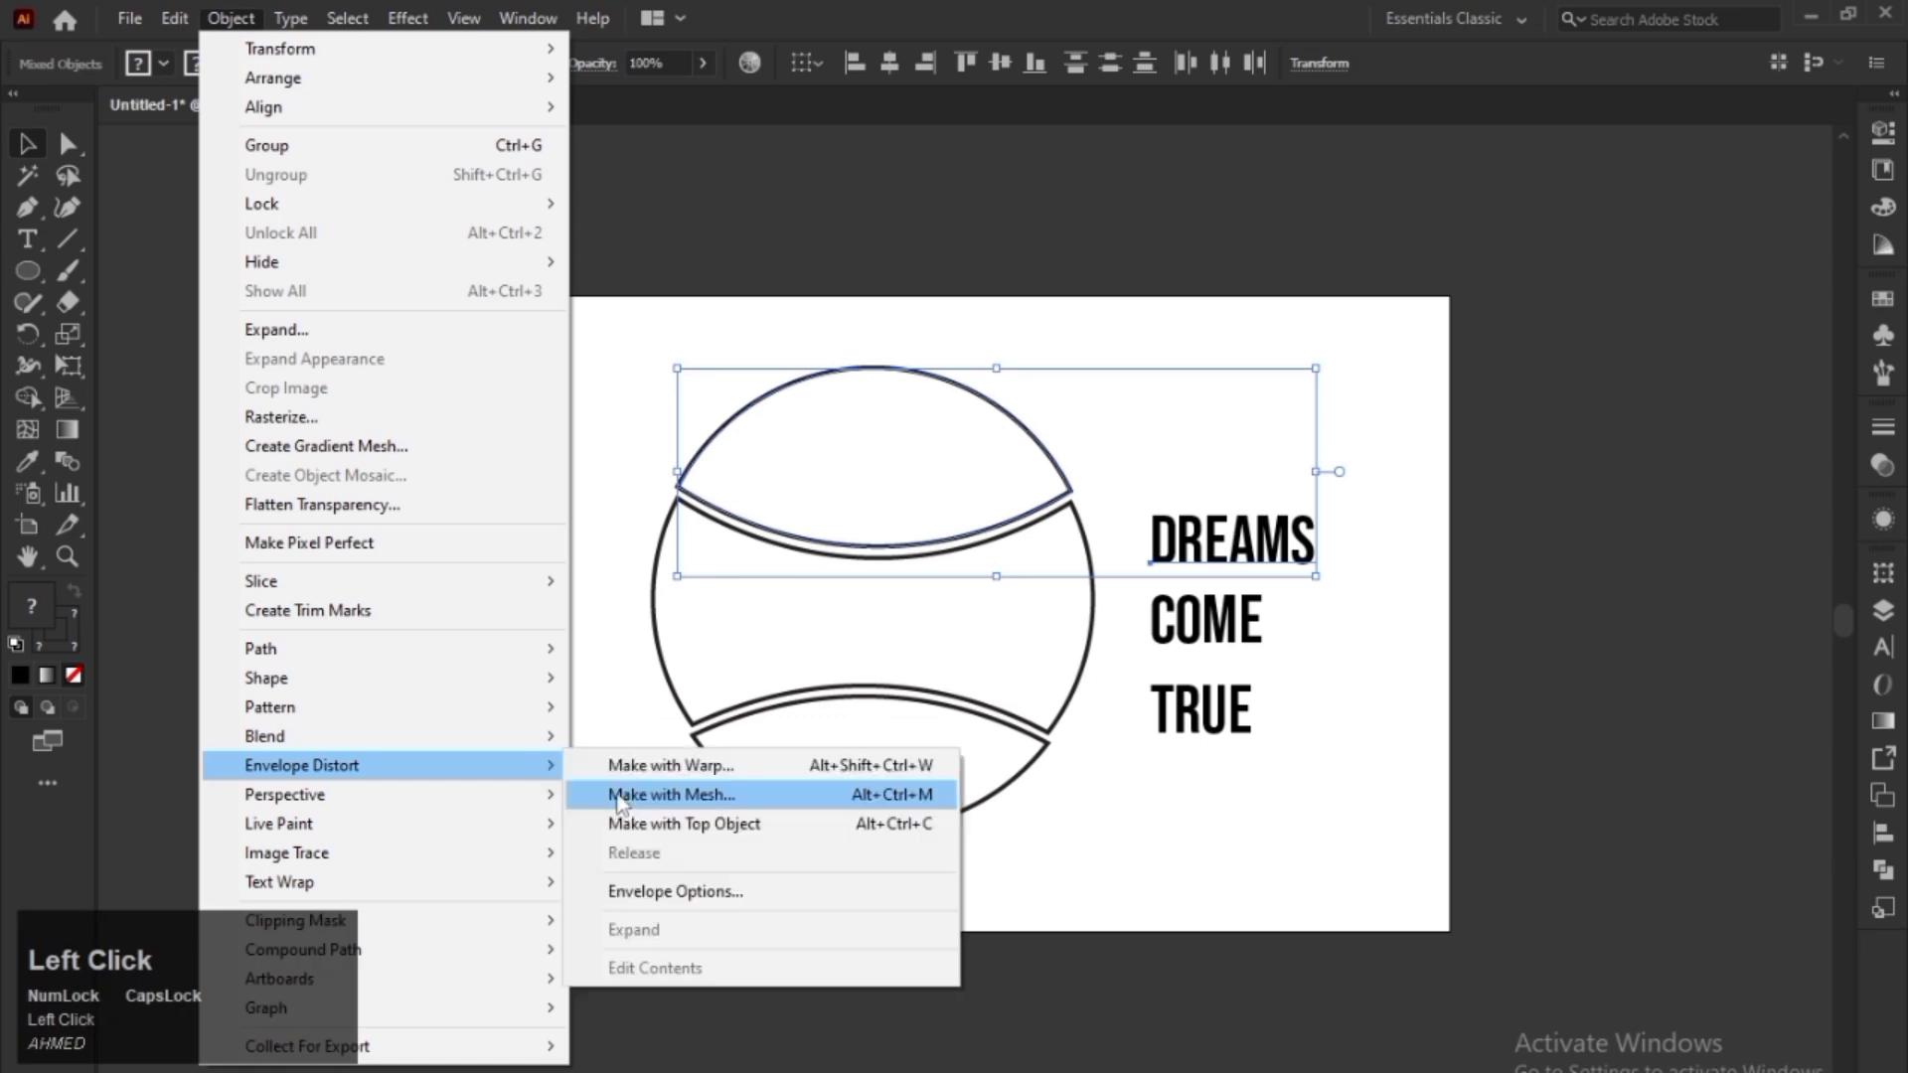
left_click(723, 837)
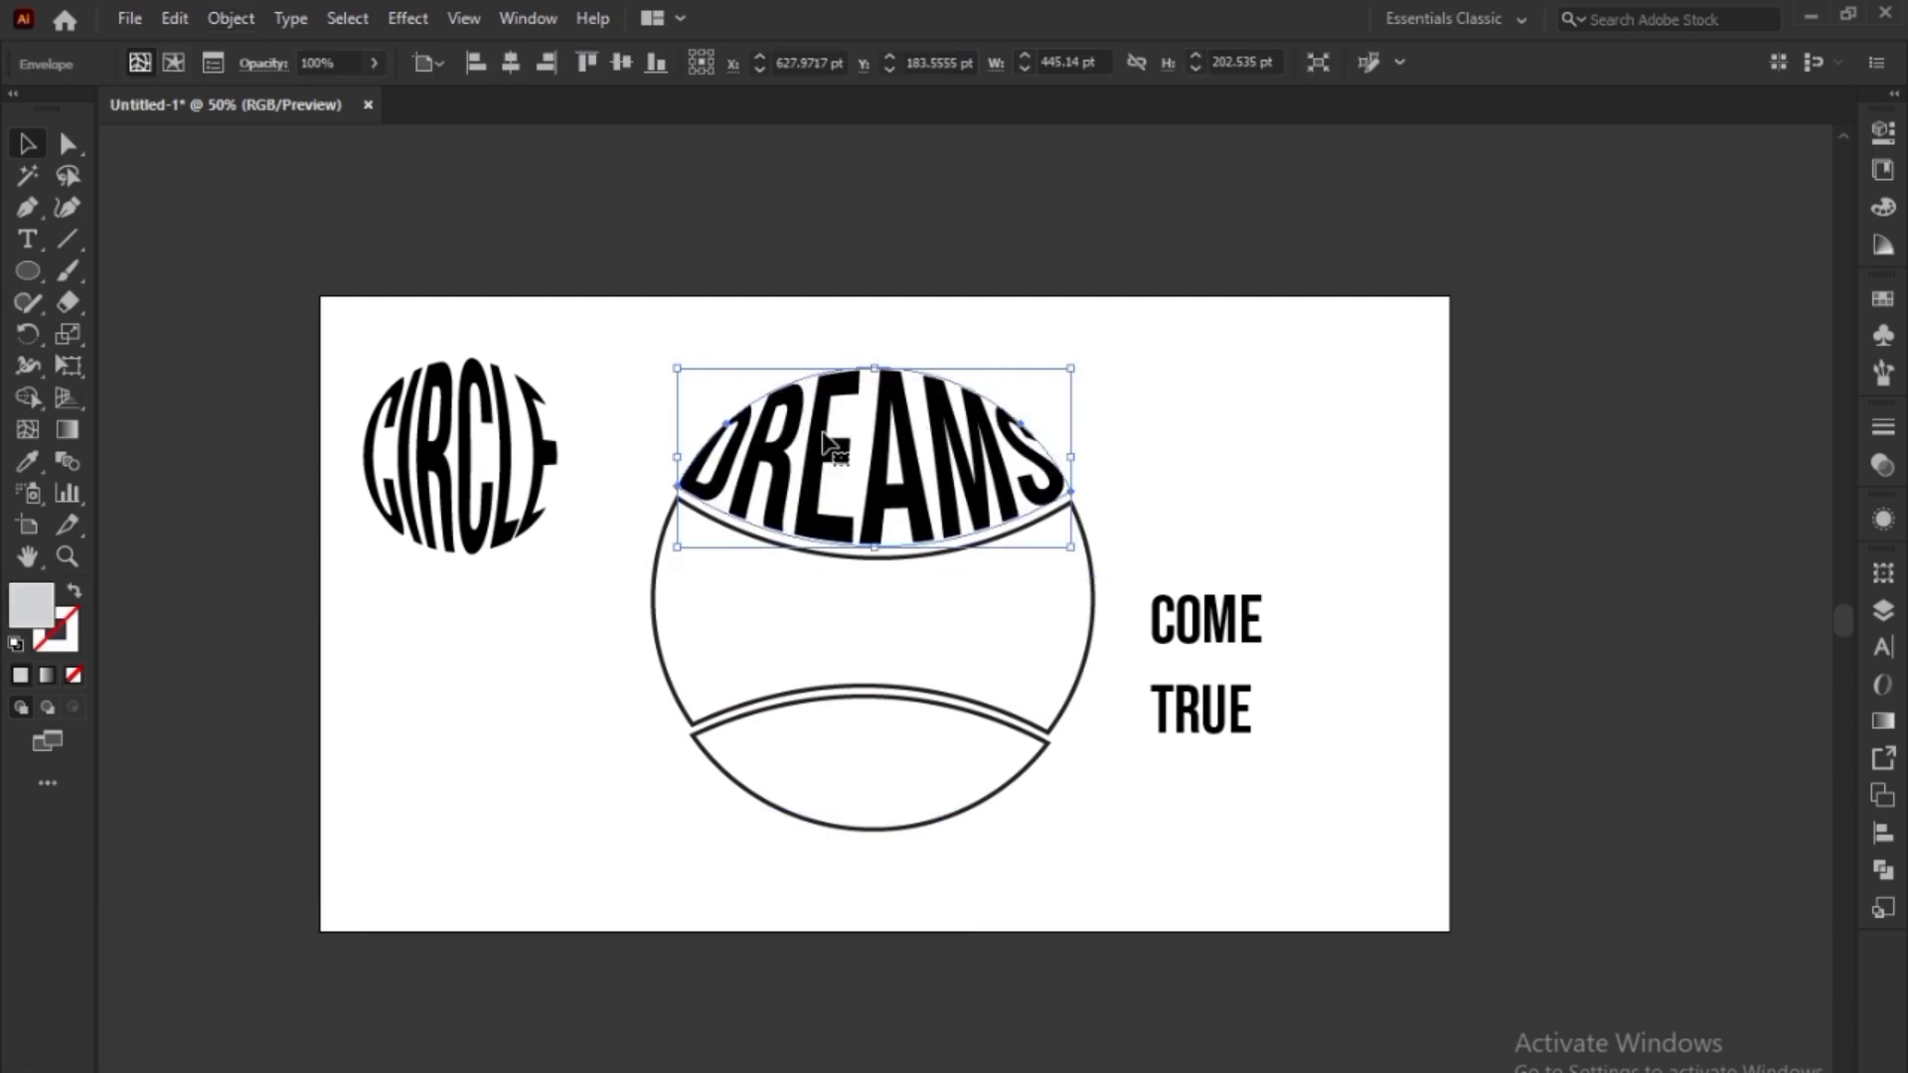
- Fit the COME text into the middle circle section using an envelope distort made with the top object
left_click_drag(1189, 579, 1028, 628)
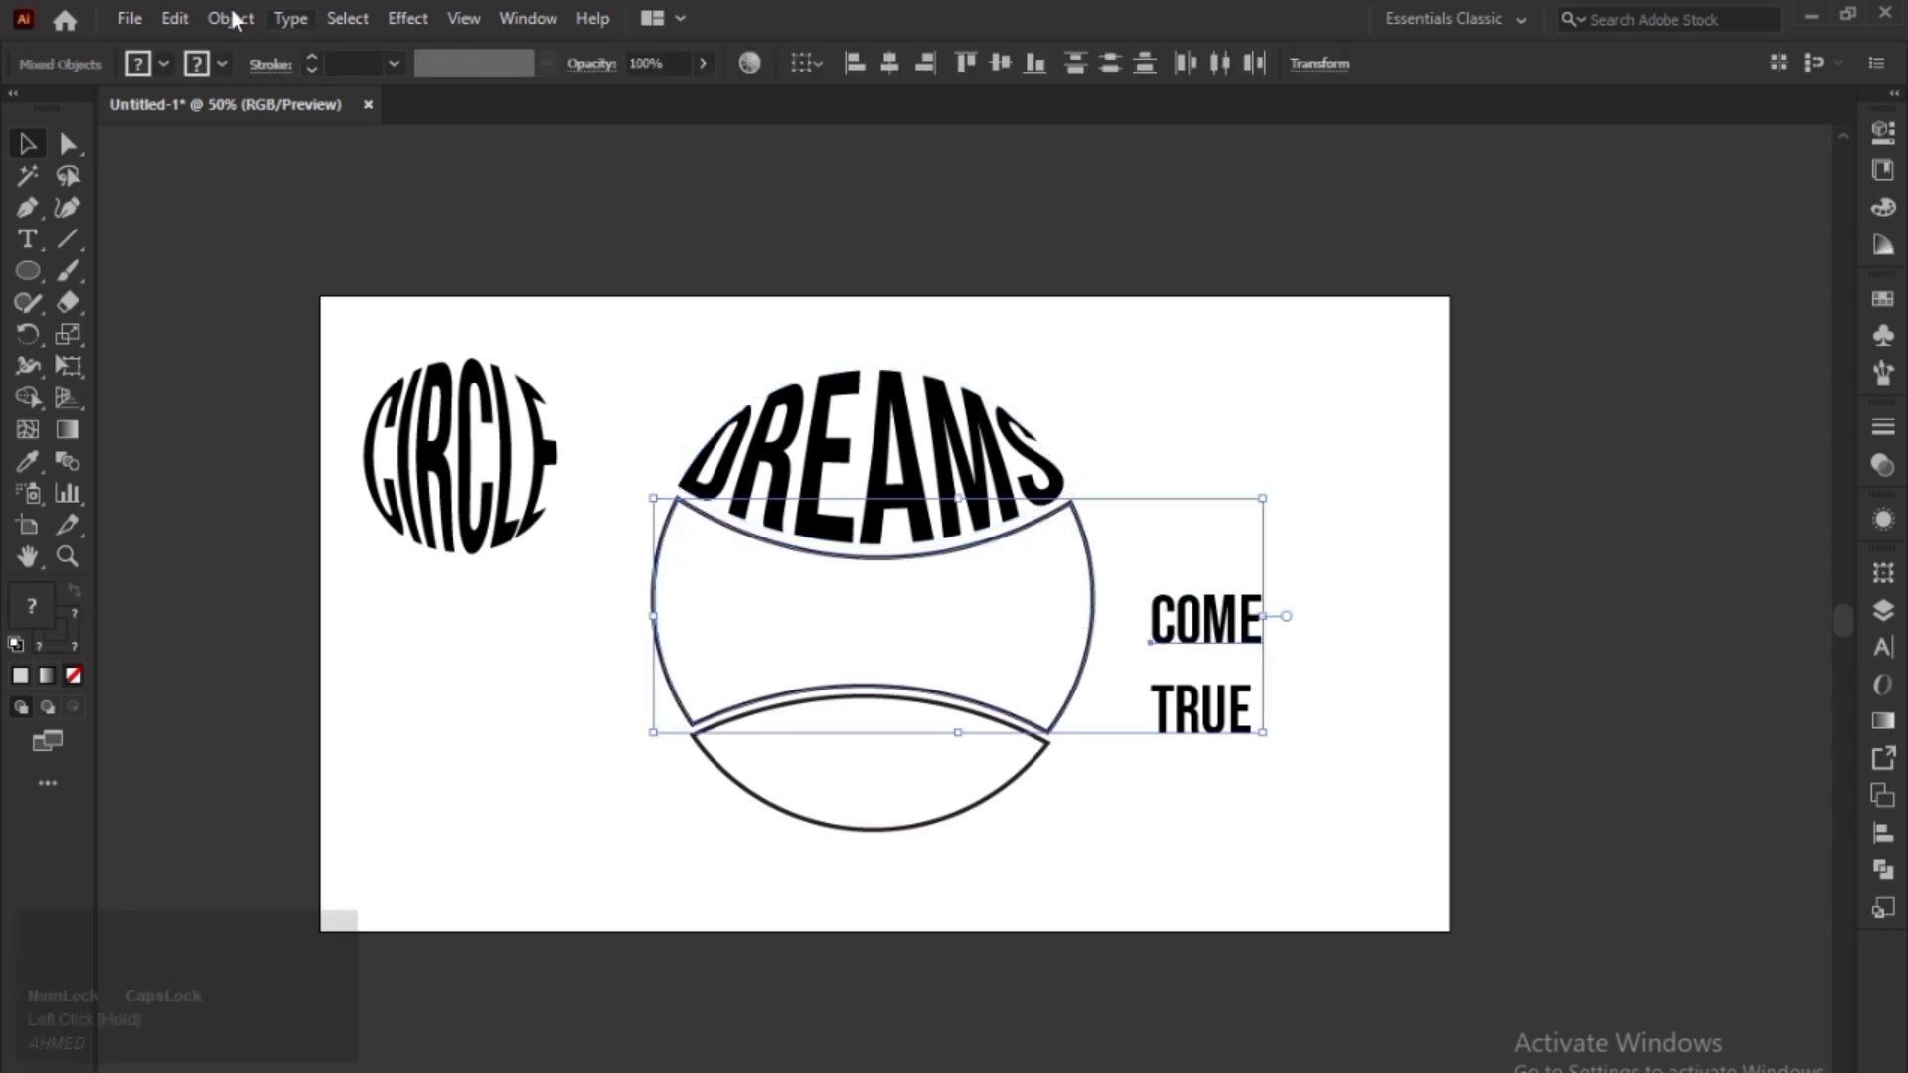
left_click(1208, 719, "shift")
left_click(1248, 722, "shift")
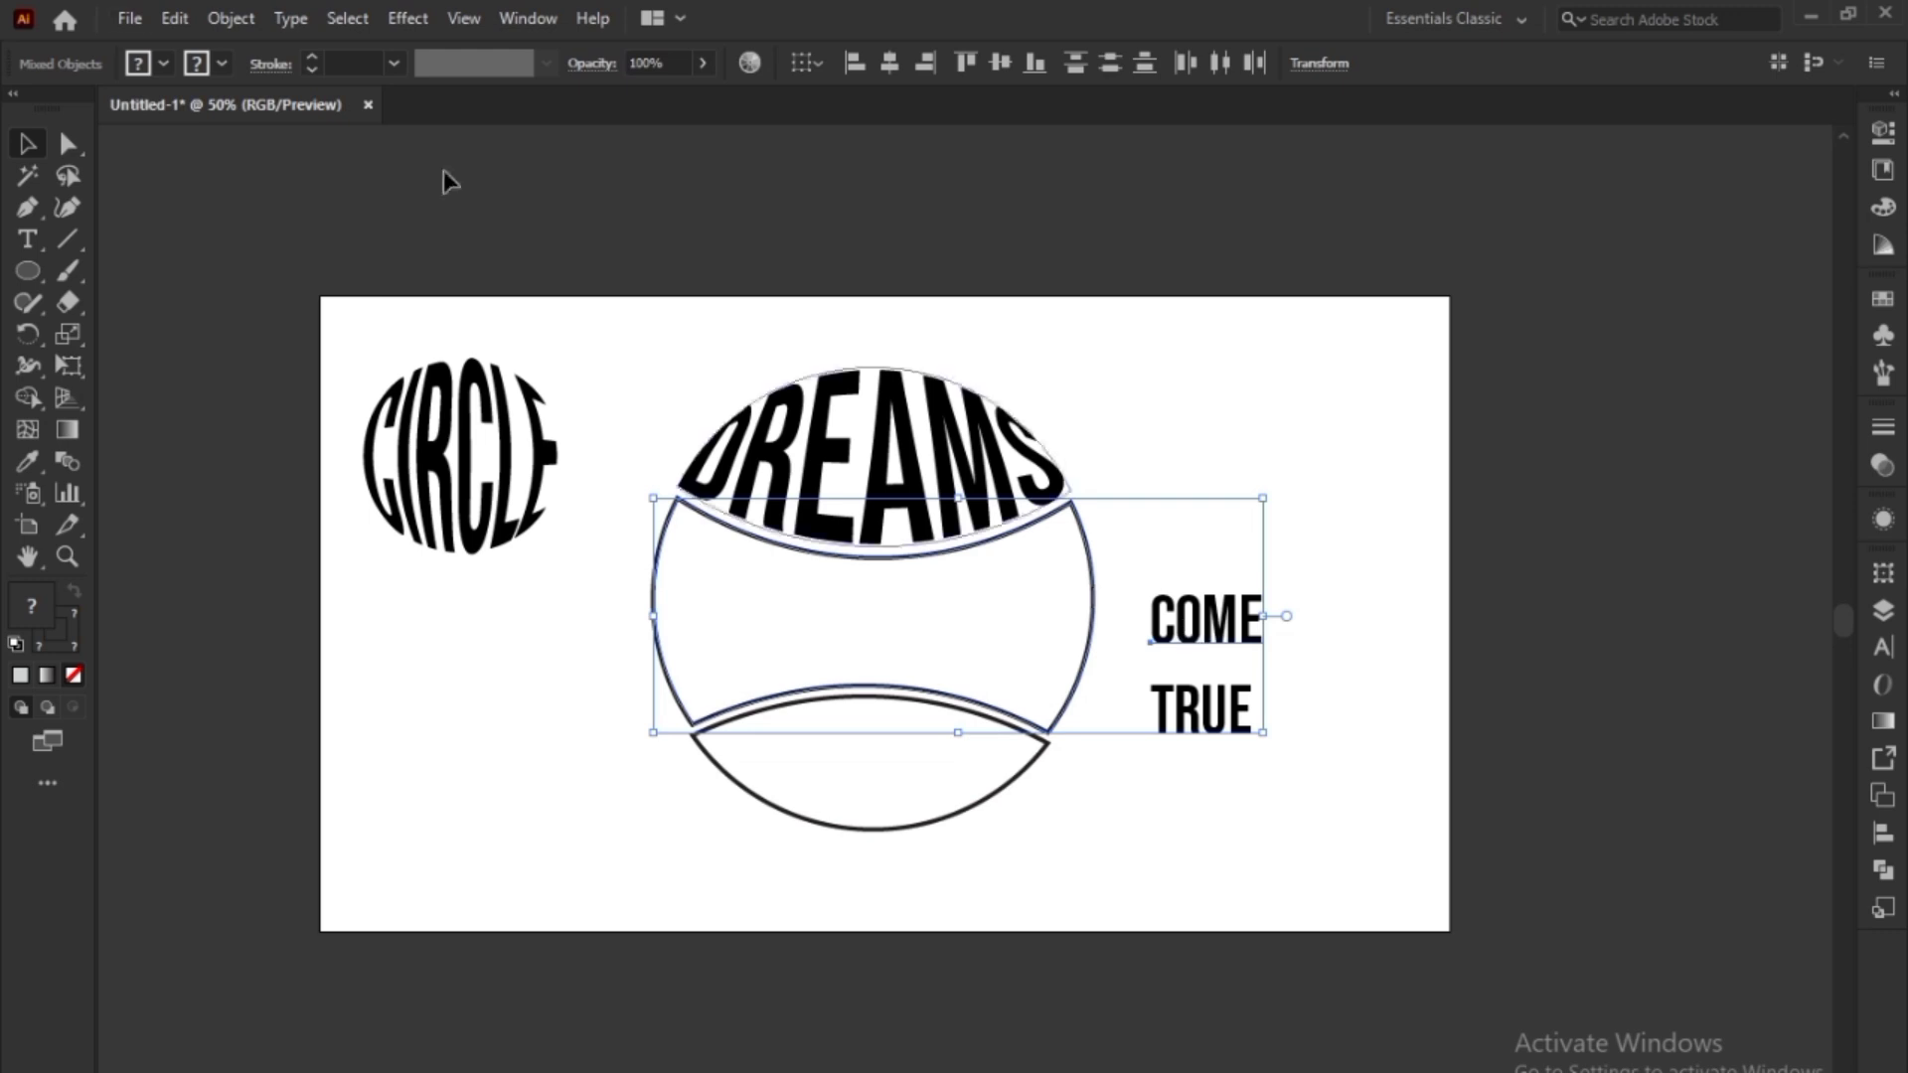
left_click(231, 18)
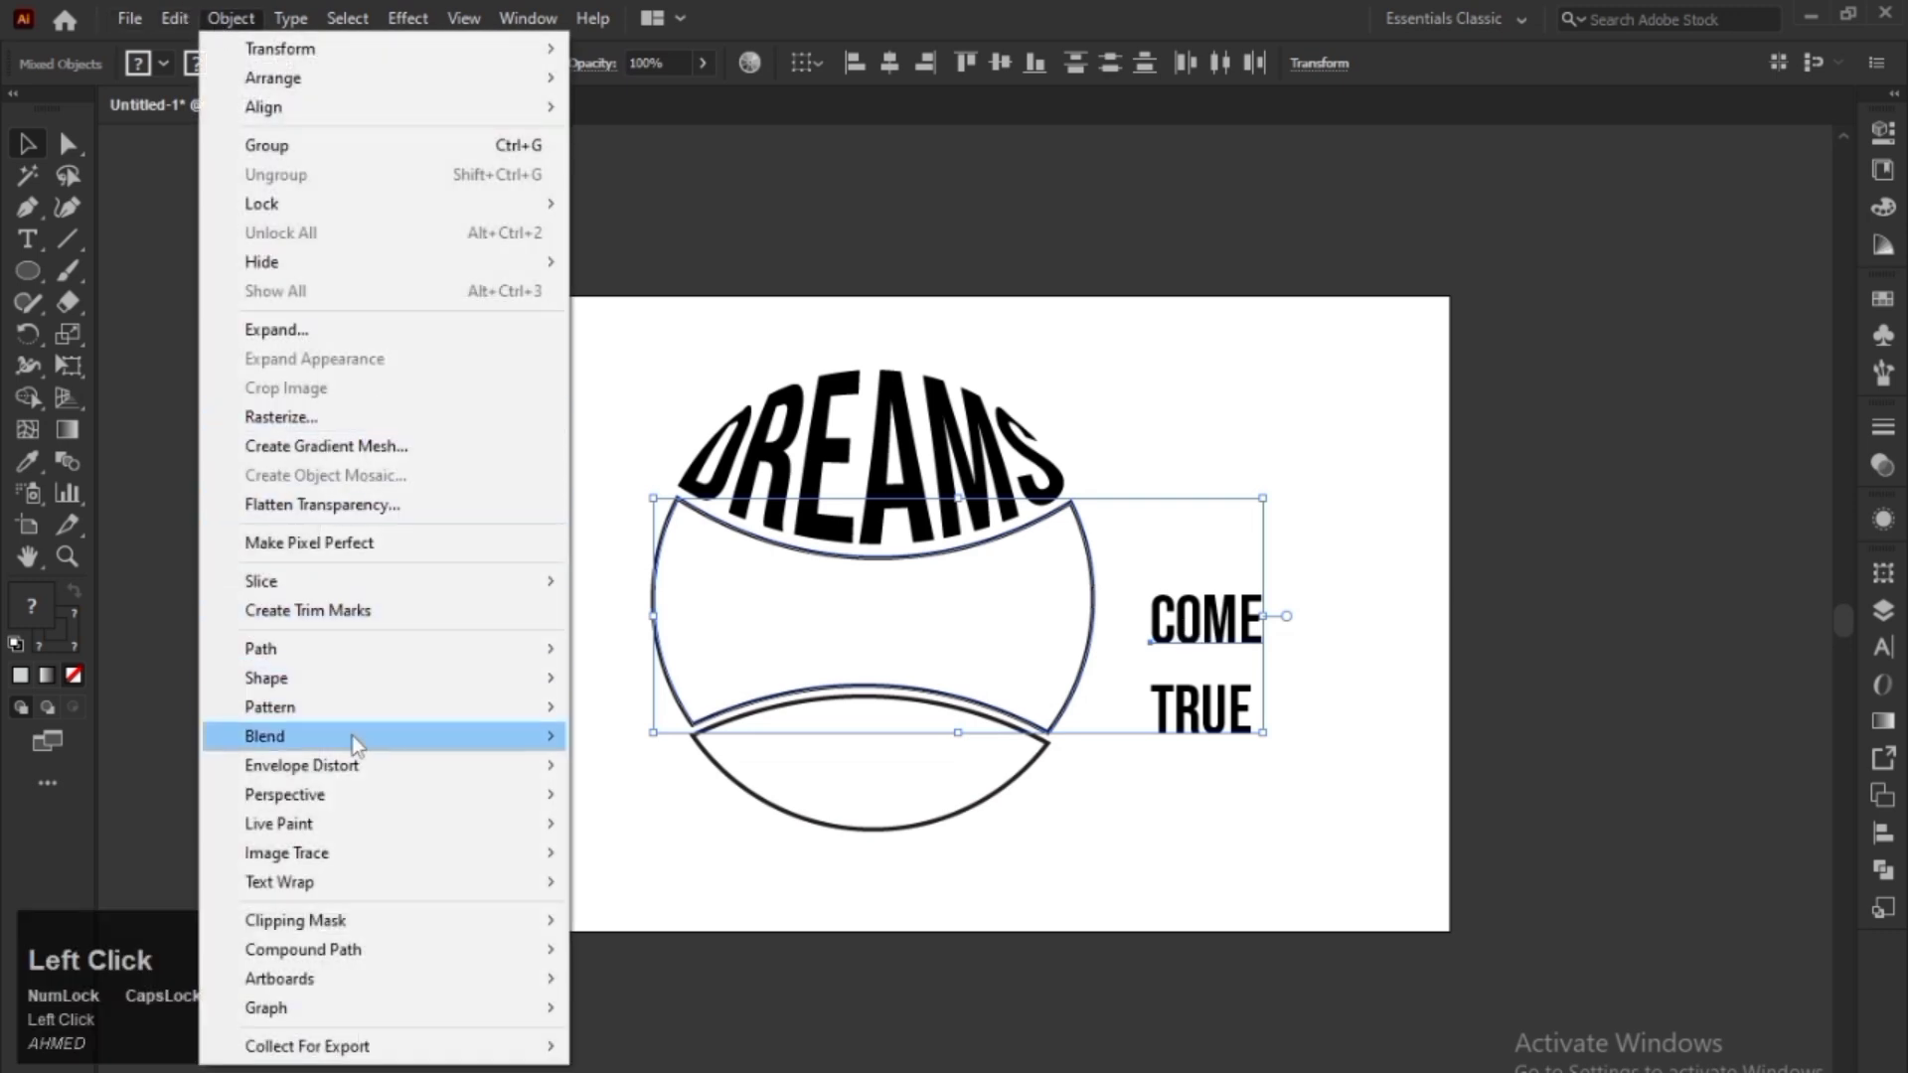
mouse_move(493, 763)
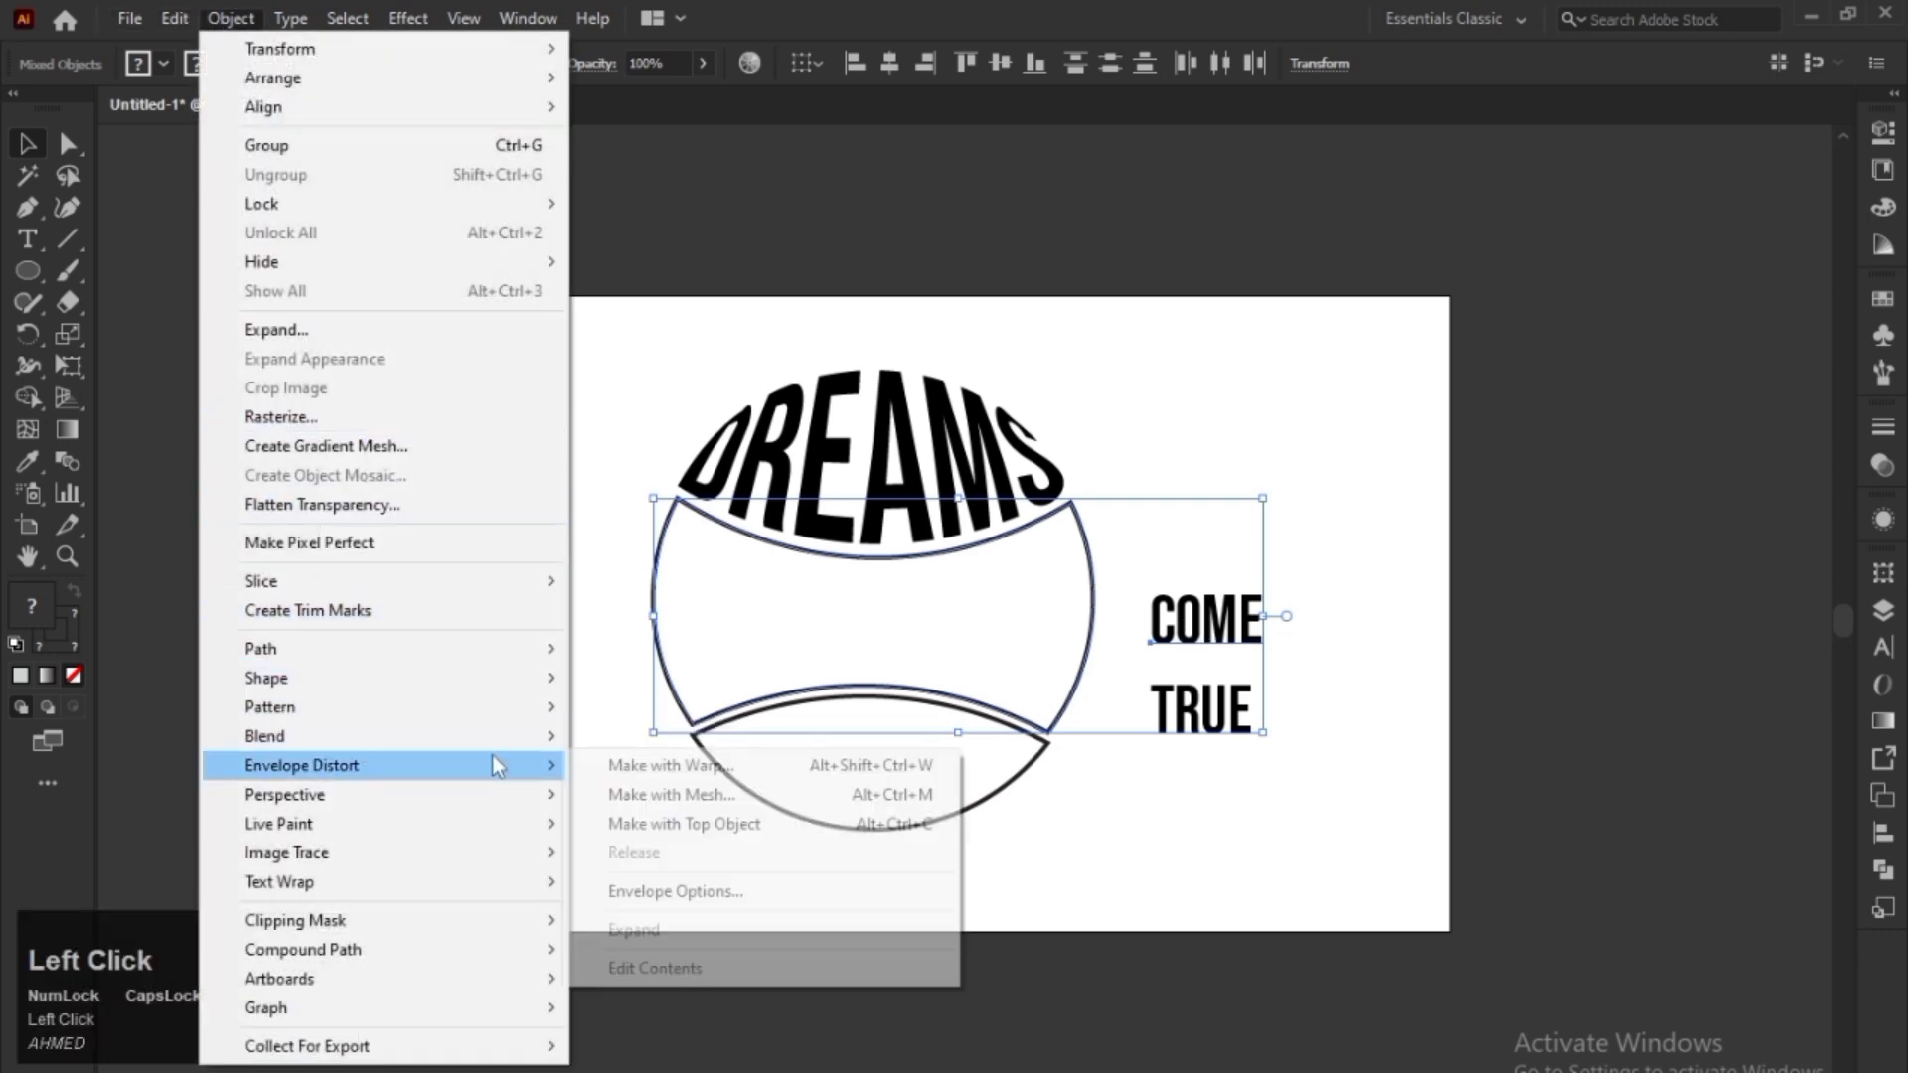
left_click(656, 825)
- Fit the TRUE text into the lower circle section using an envelope distort made with the top object, and deselect it
key("ctrl+z")
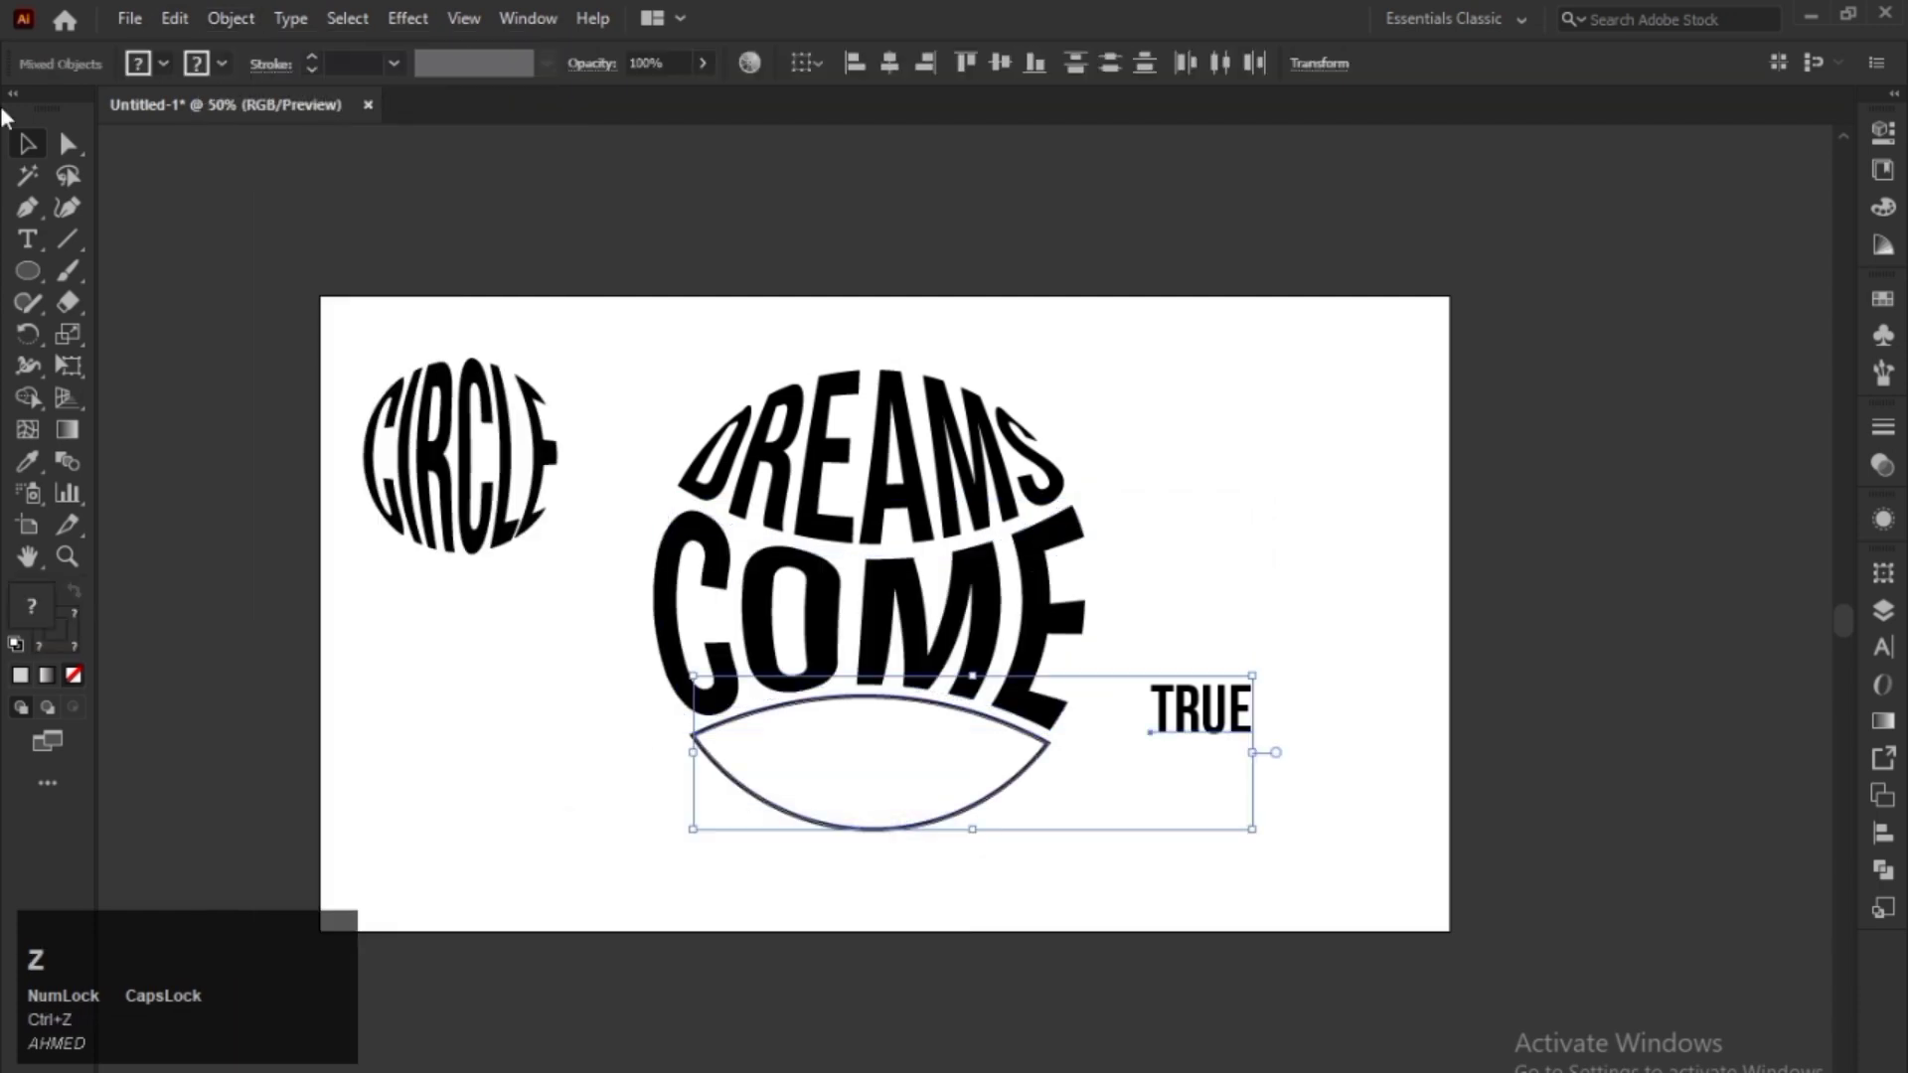
left_click(231, 17)
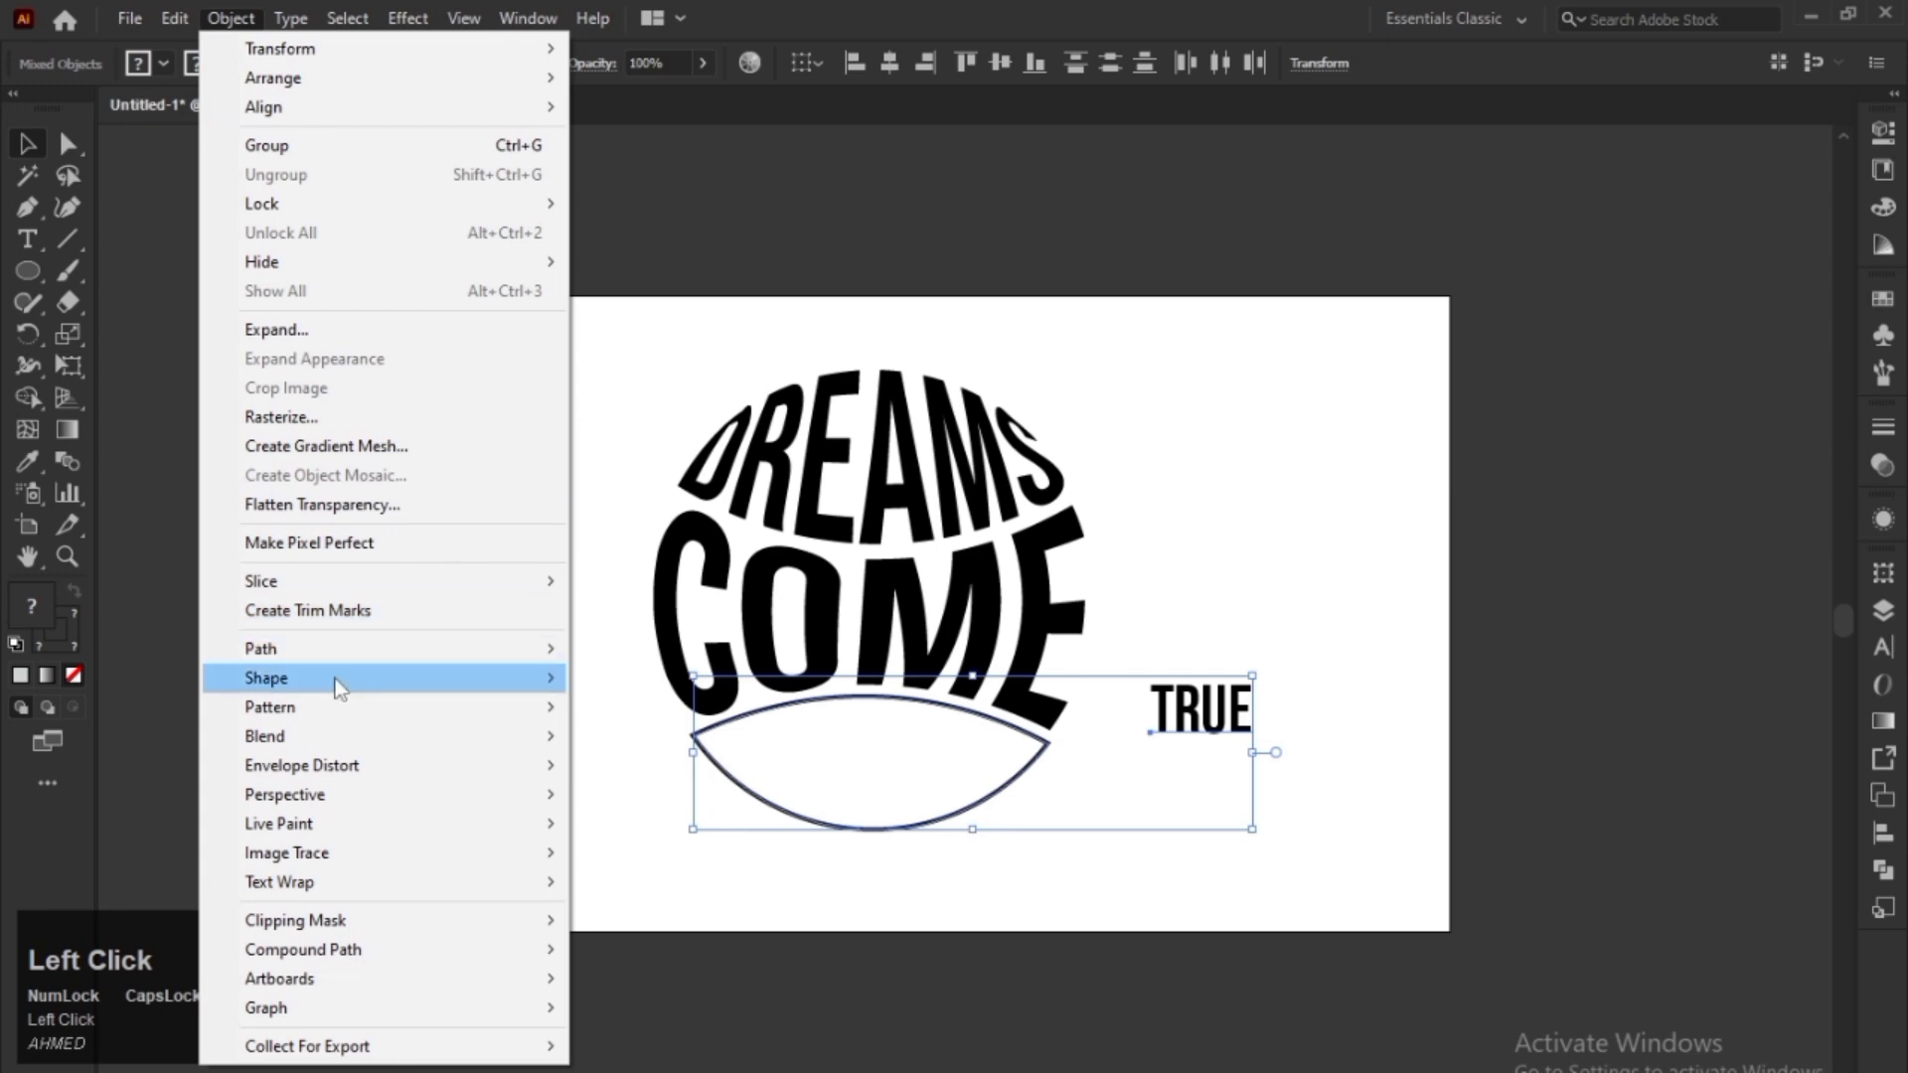
mouse_move(343, 766)
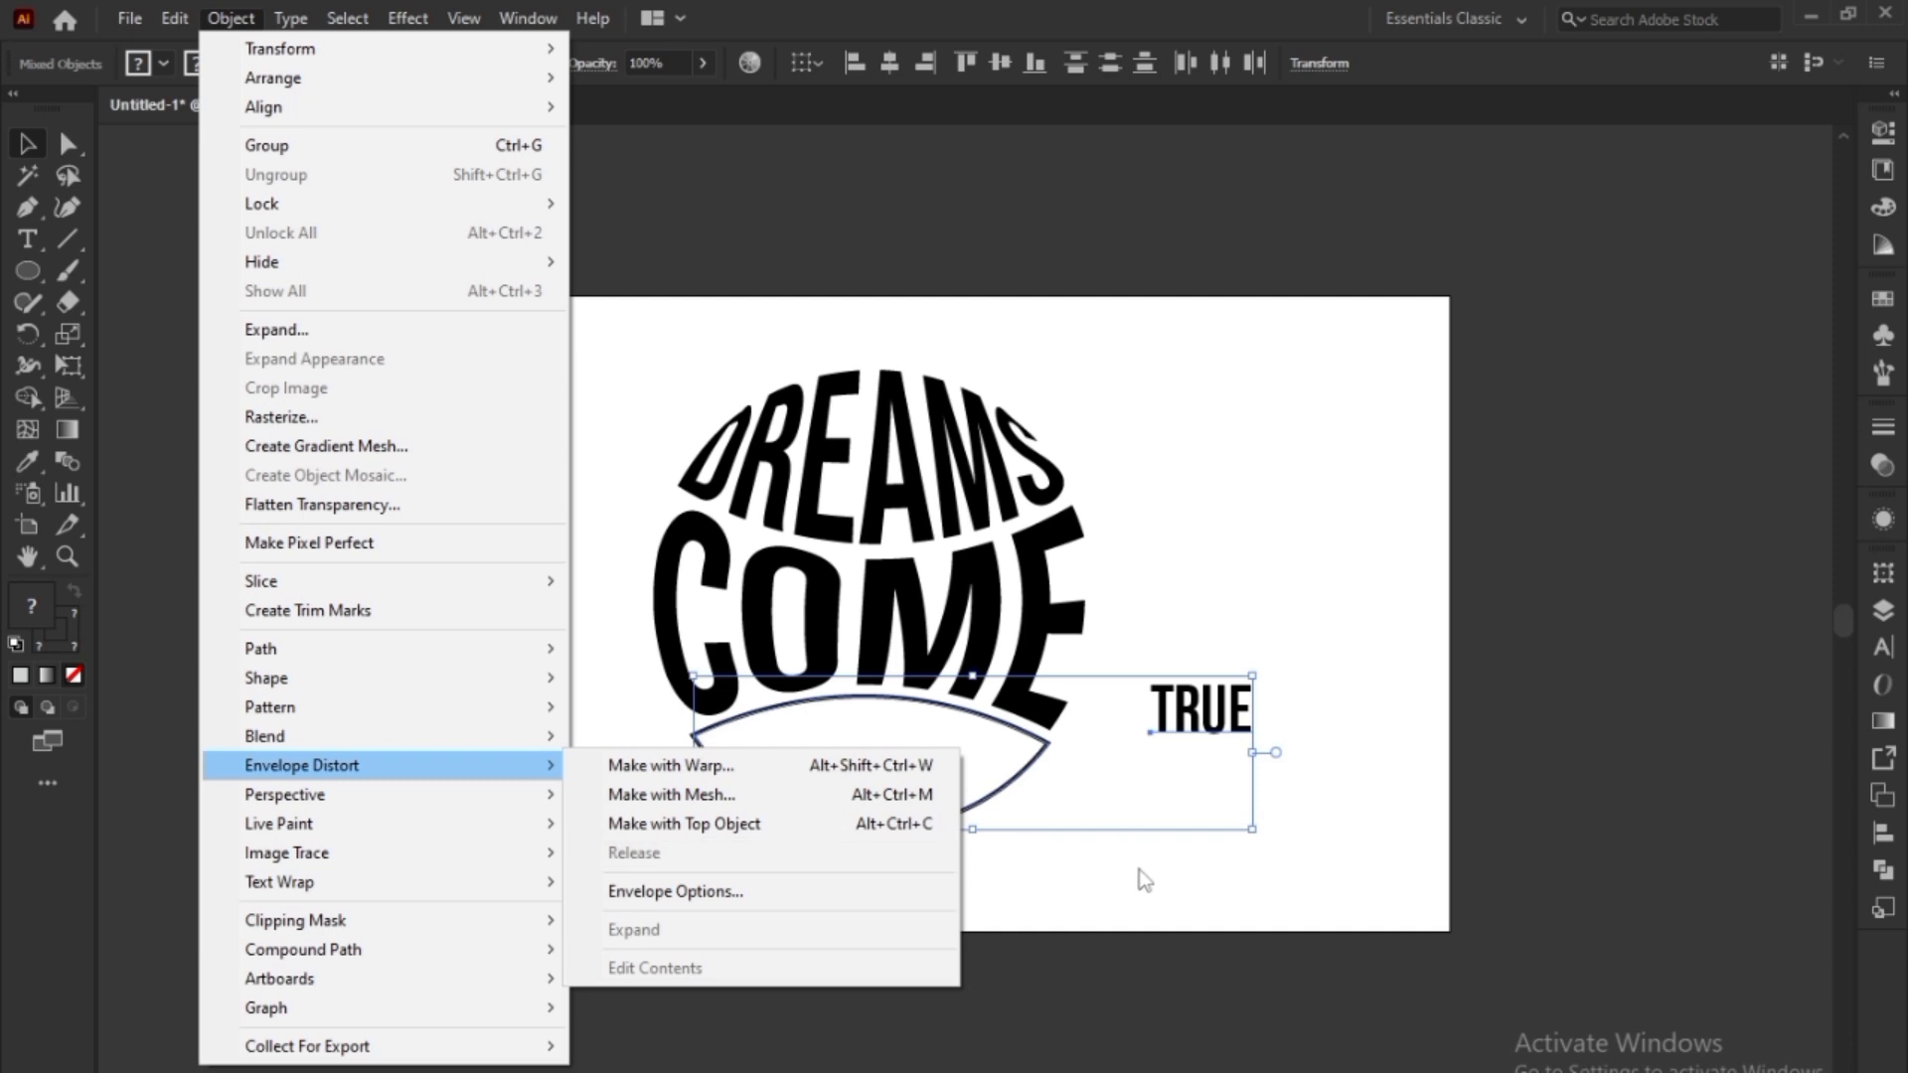
key("Escape")
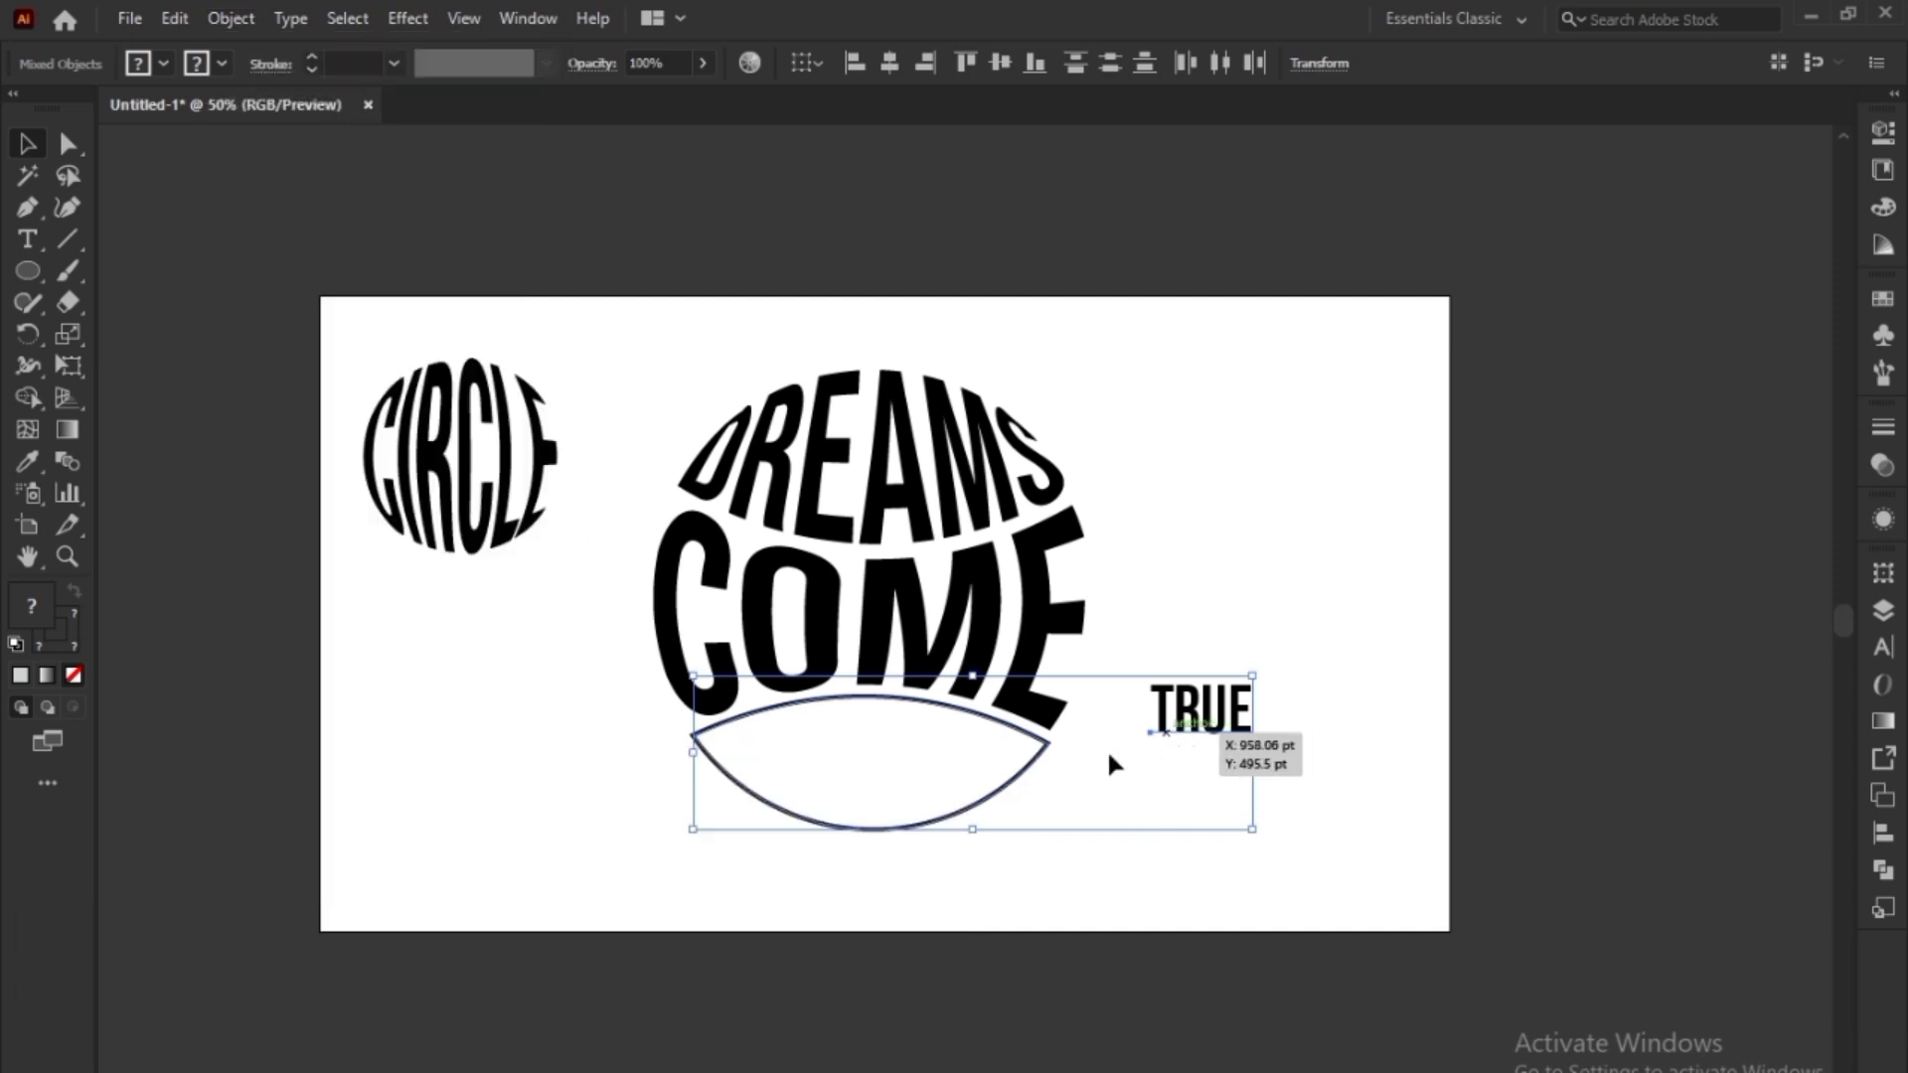
left_click(1168, 702, "shift")
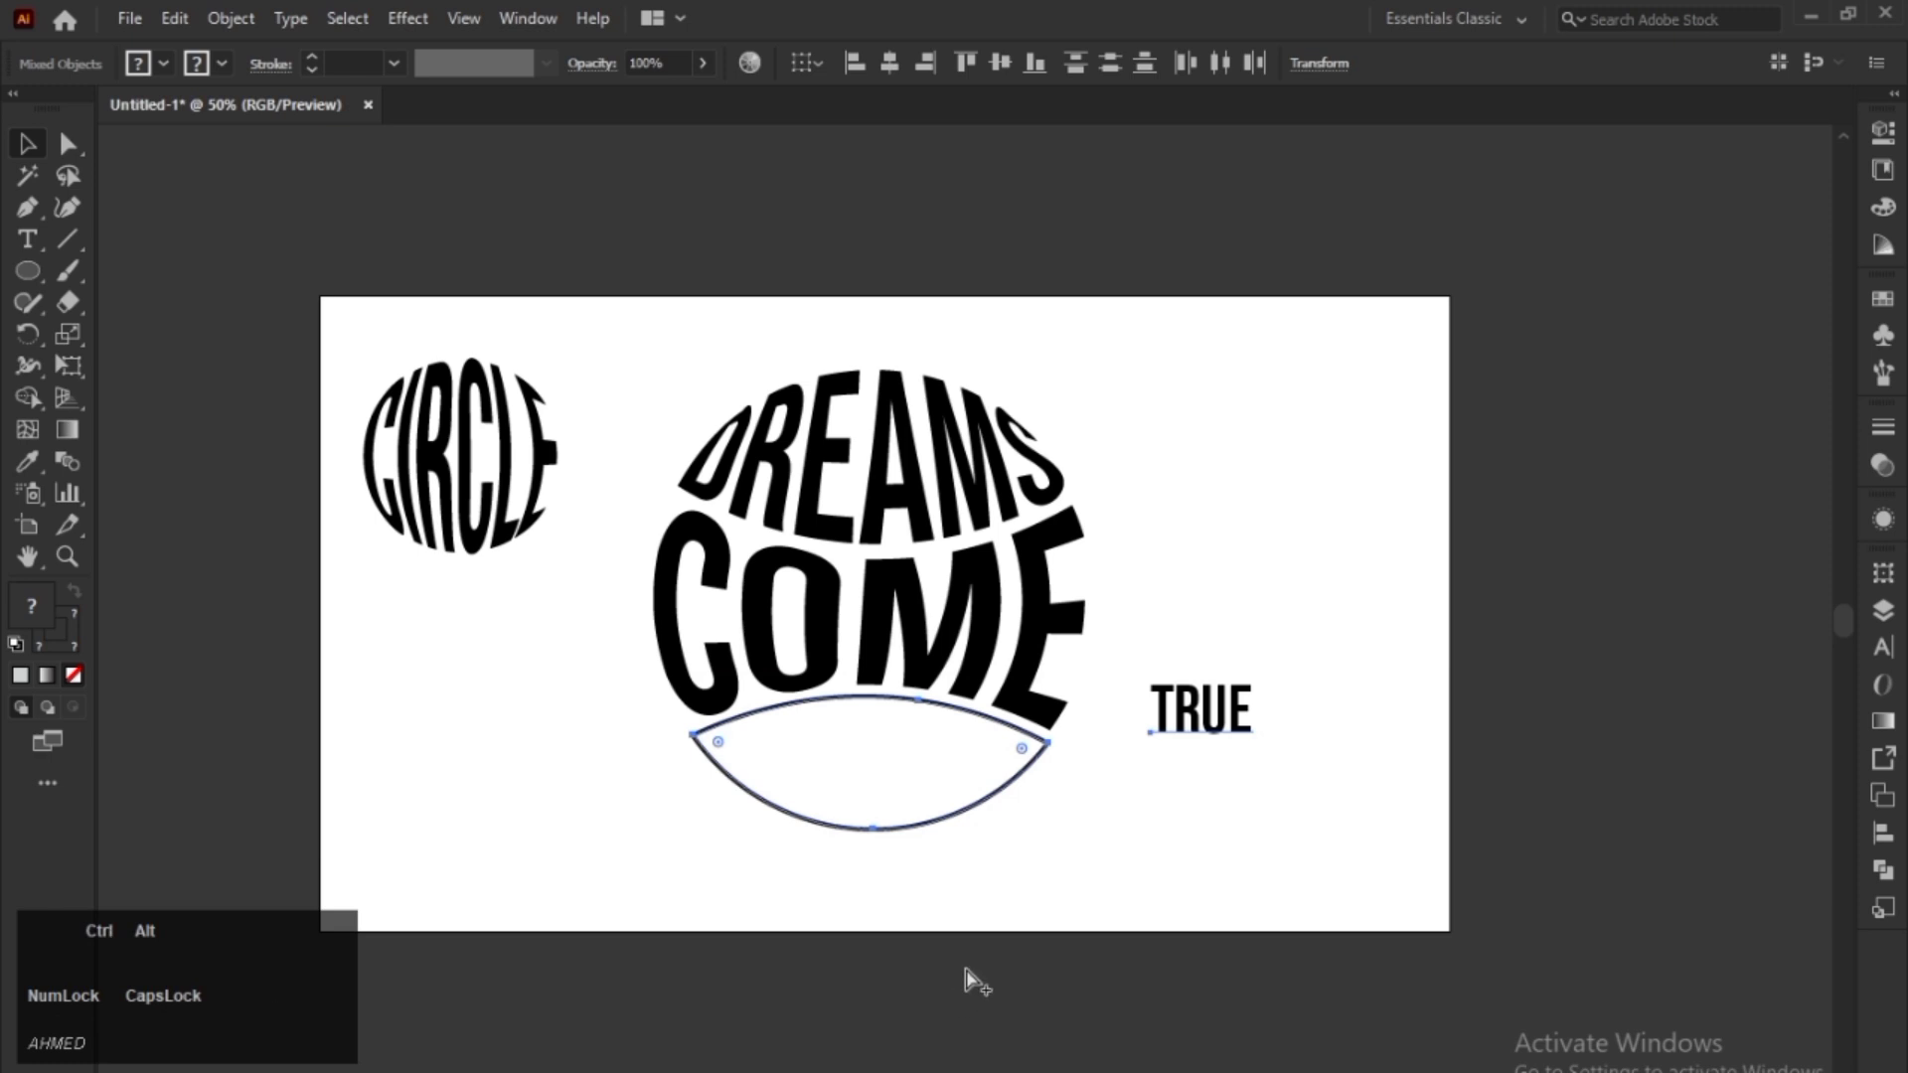
key("ctrl+alt+c")
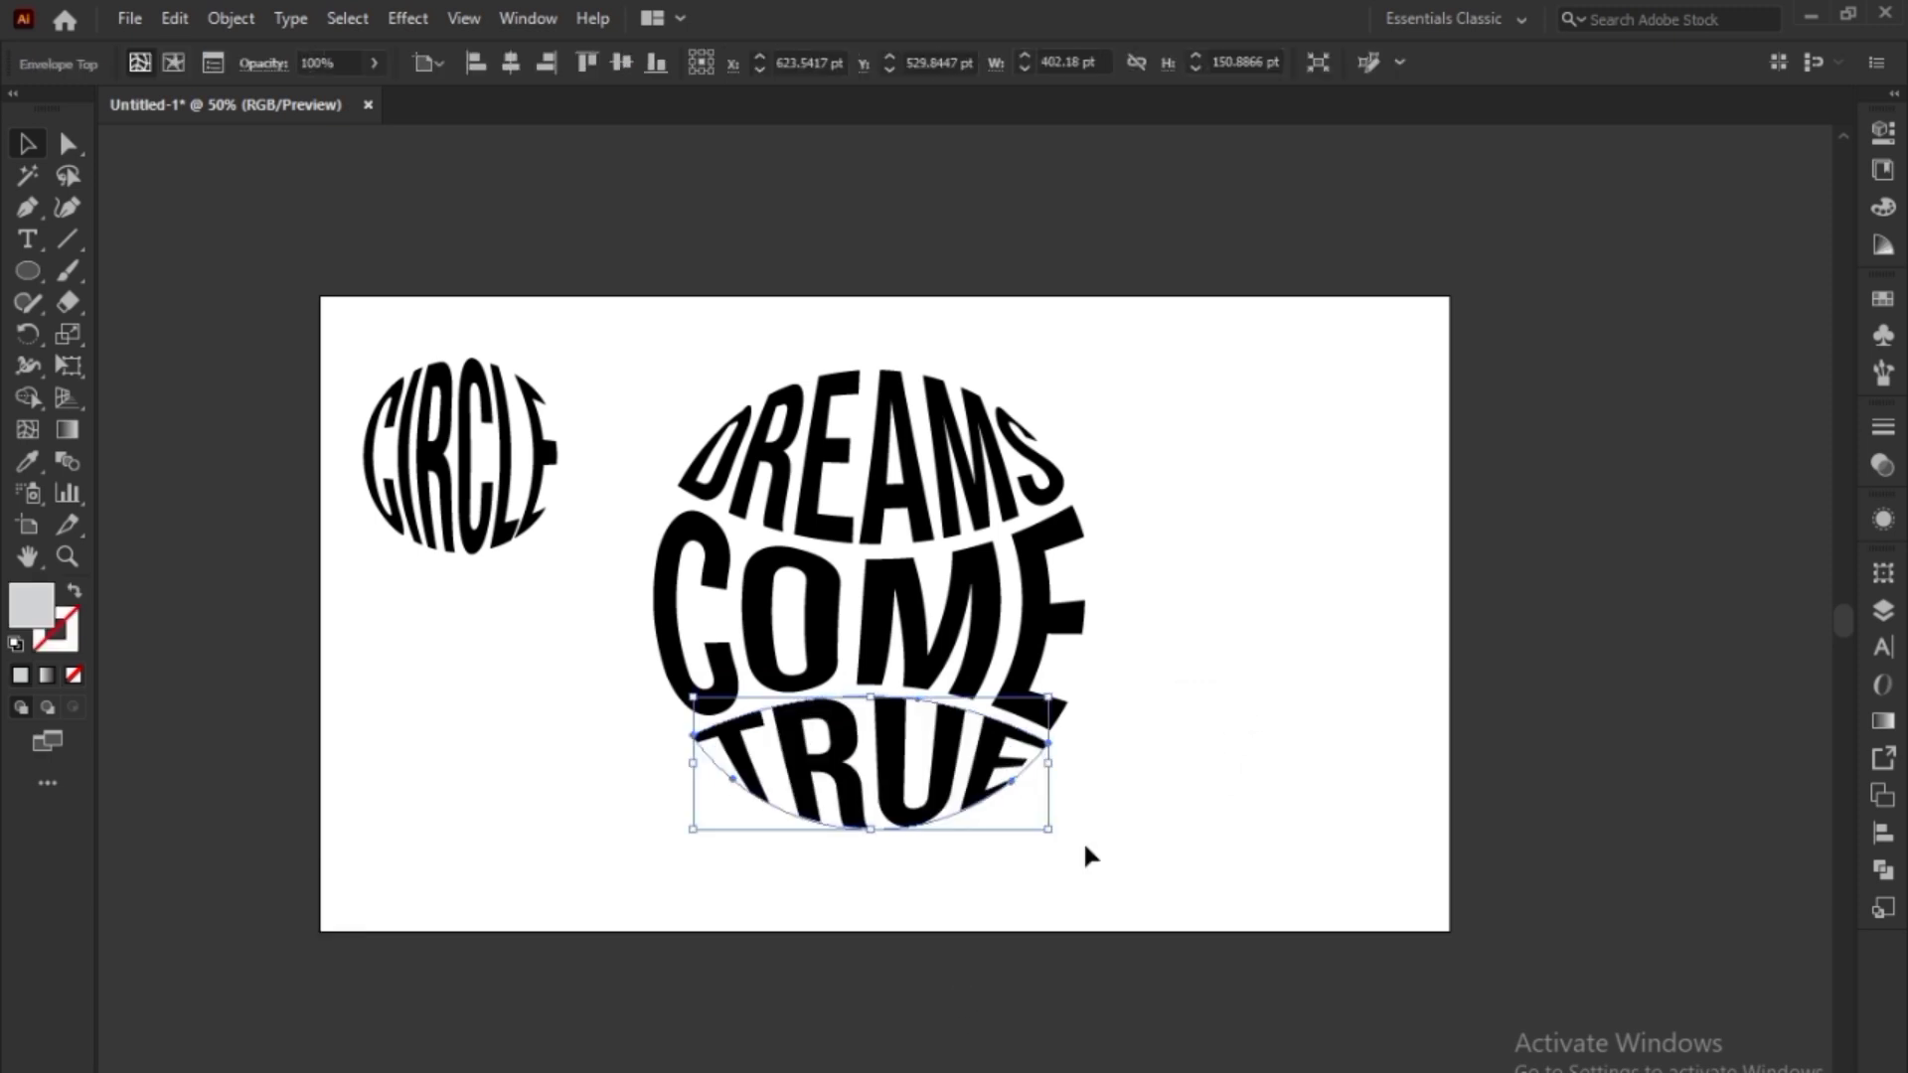
left_click(22, 149)
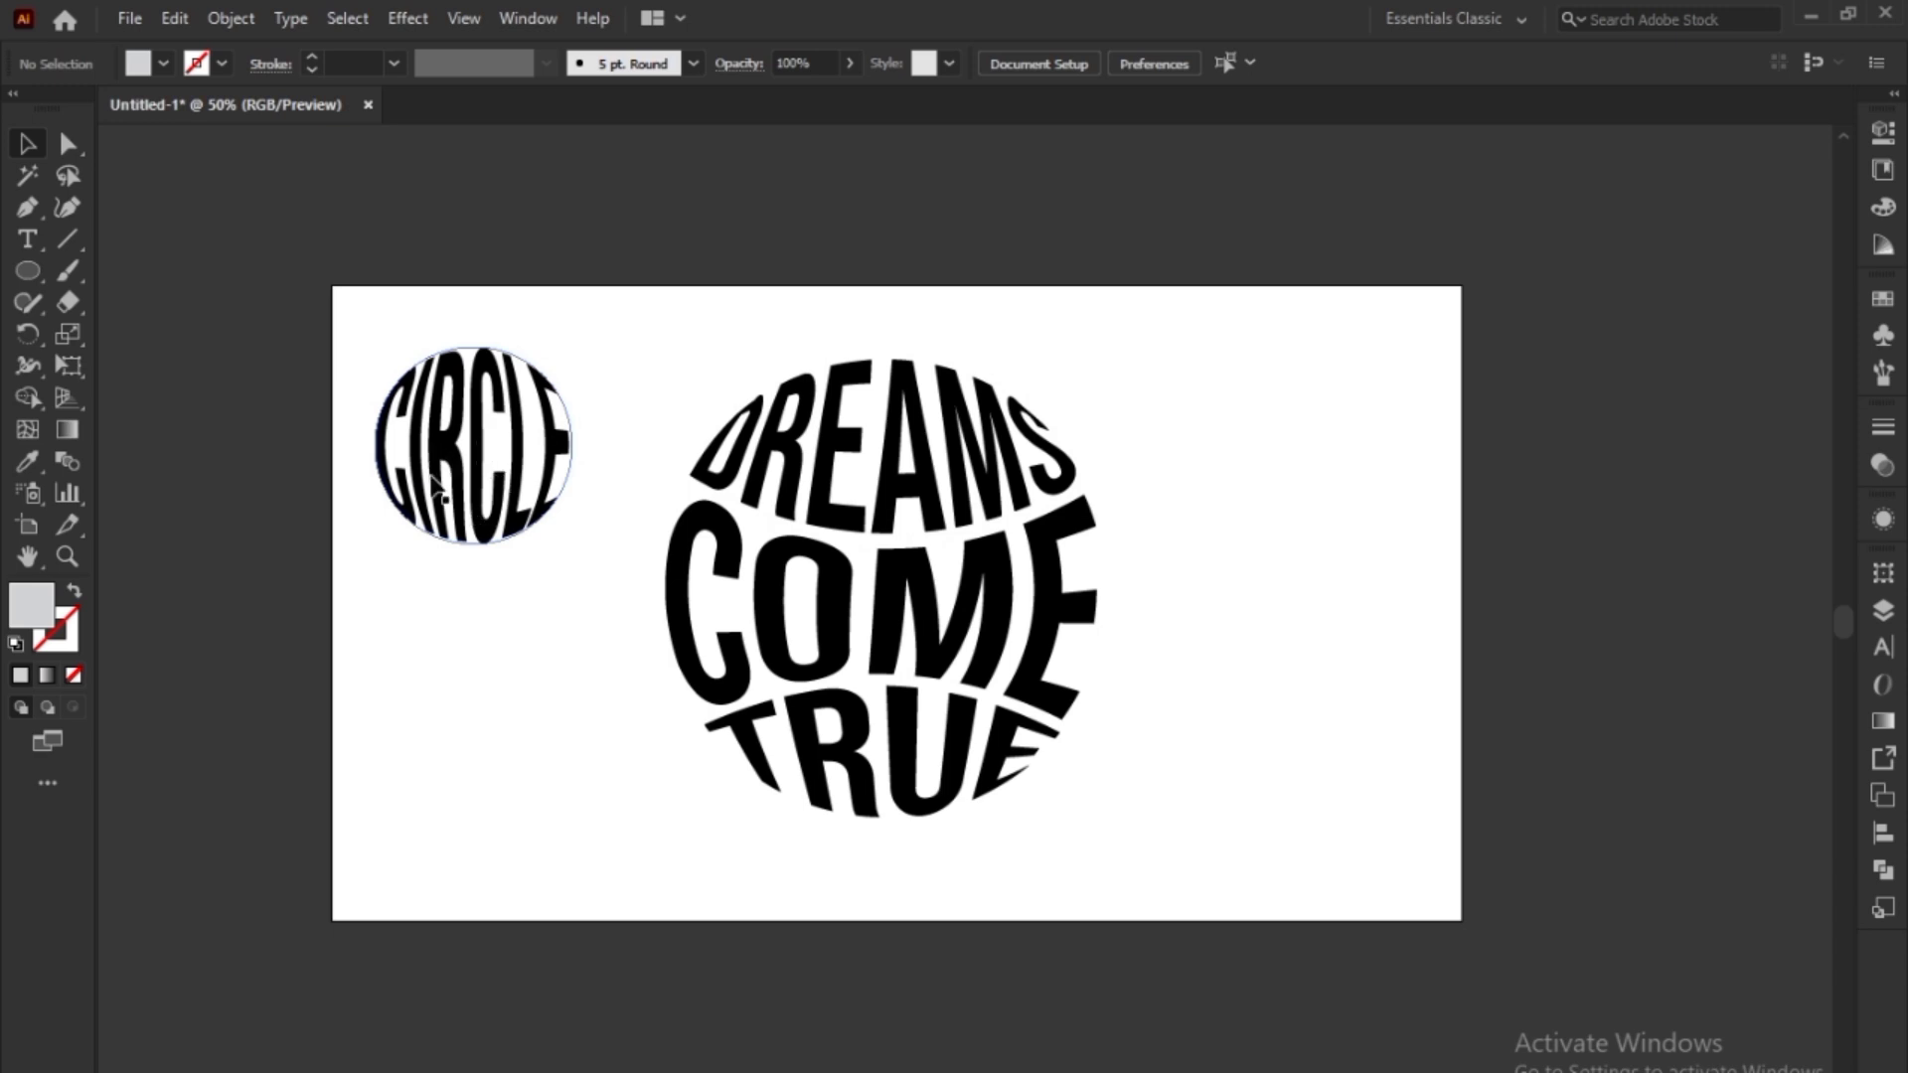
- Edit the text inside the small CIRCLE envelope to read ROUND and leave isolation mode
left_click(444, 441)
double_click(444, 441)
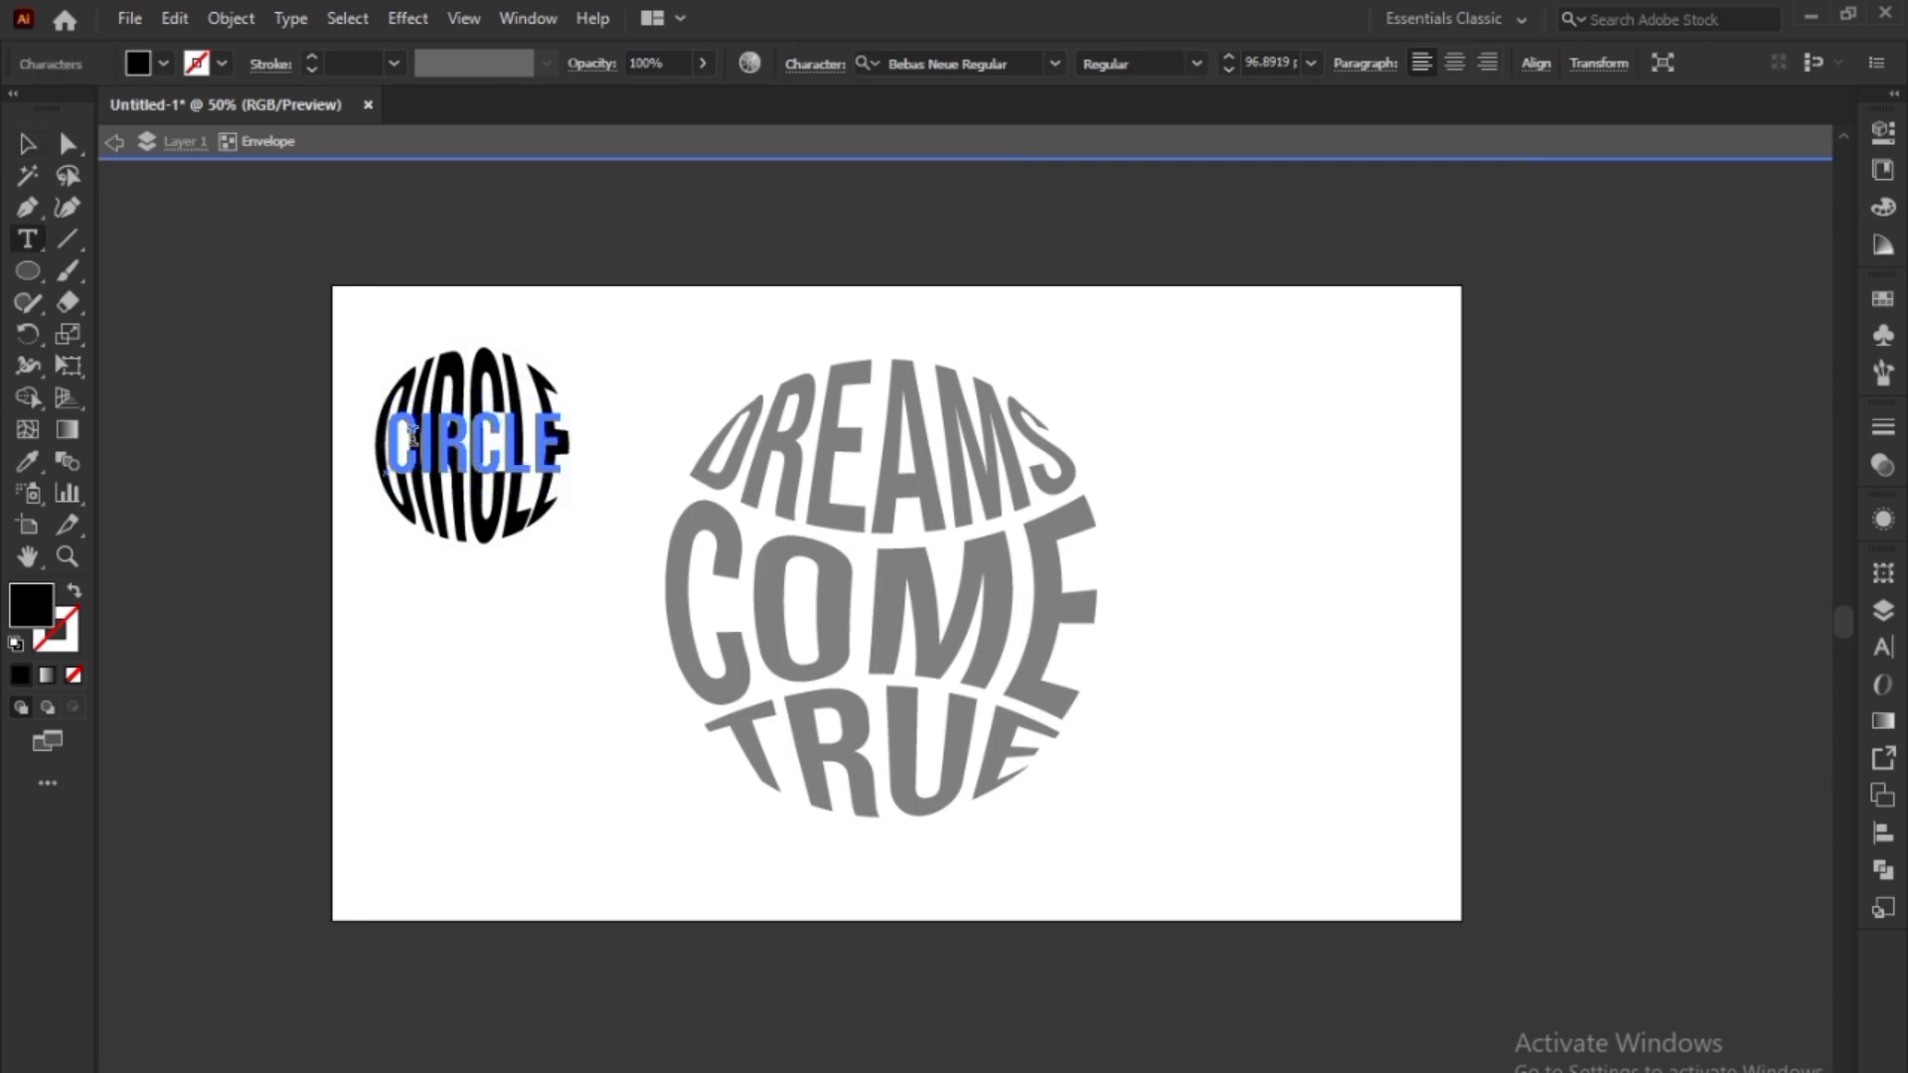
left_click(471, 437)
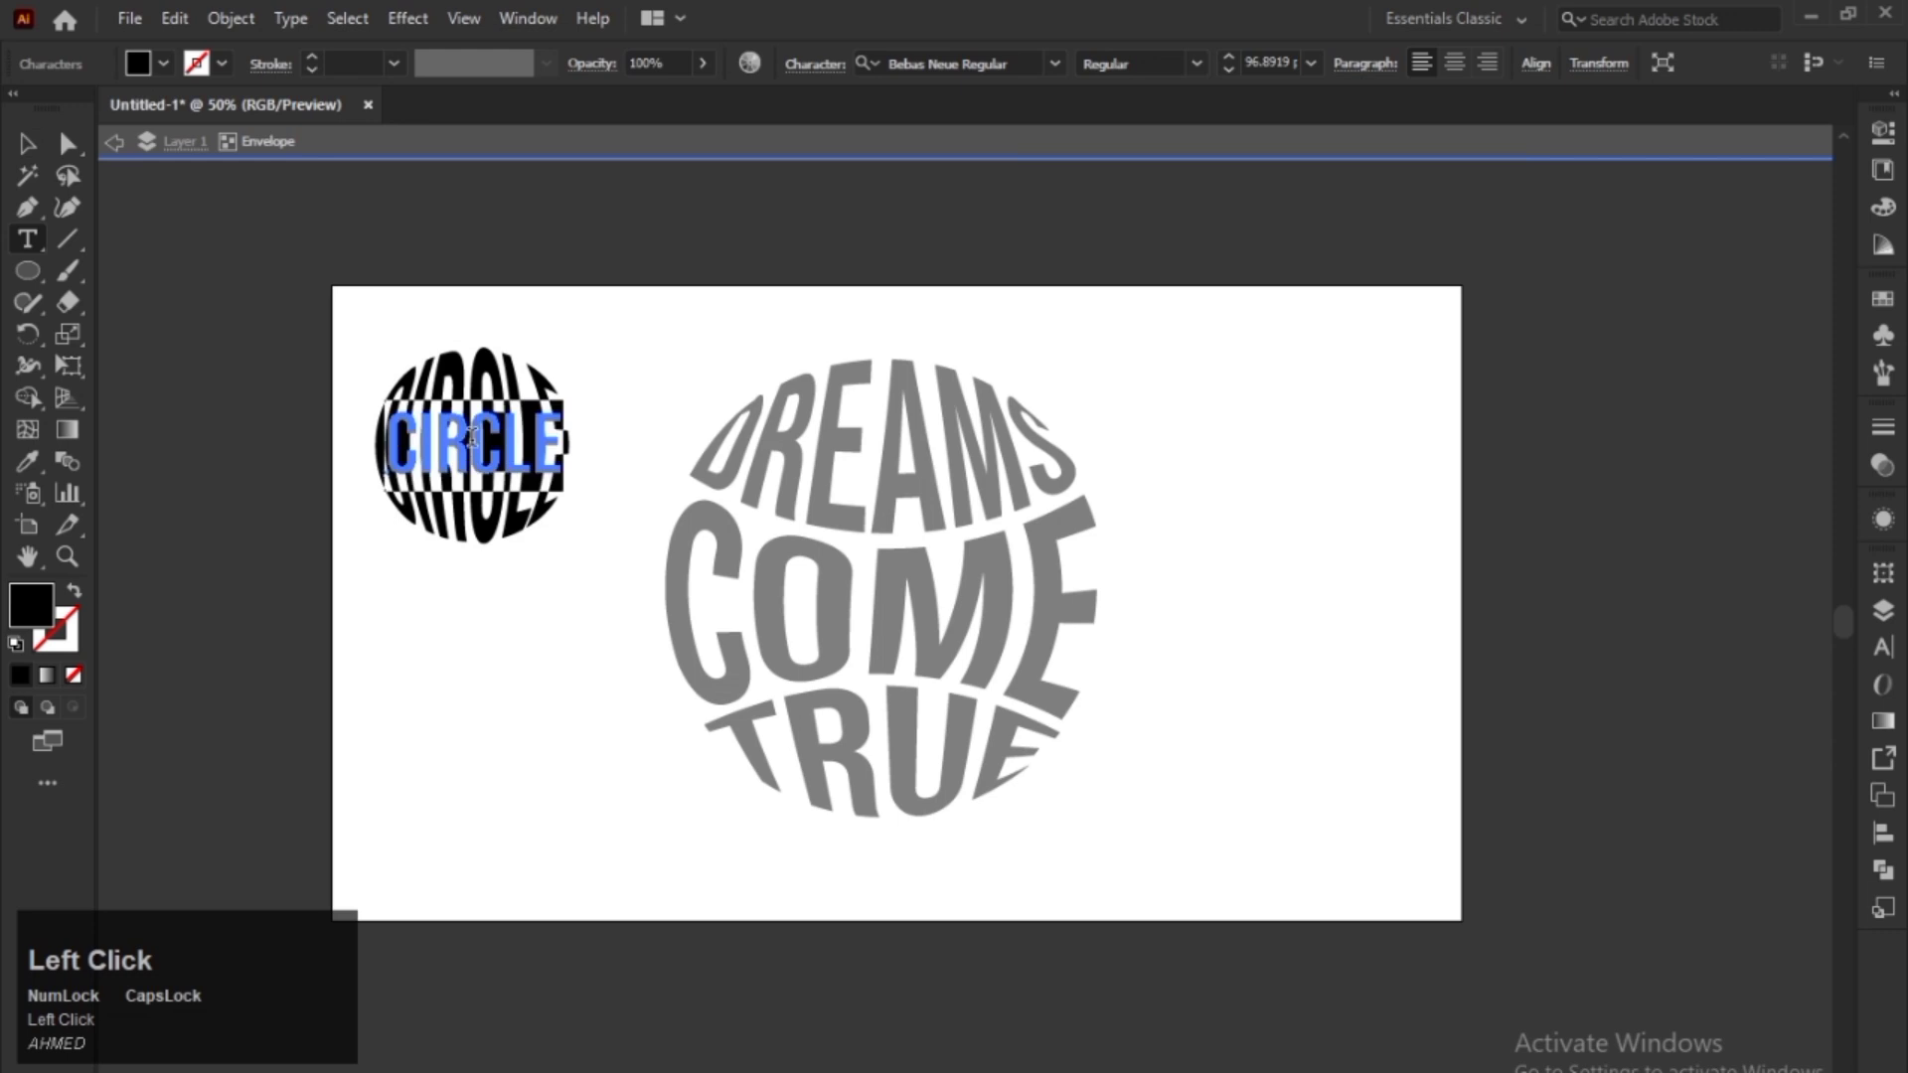
type("ROUND")
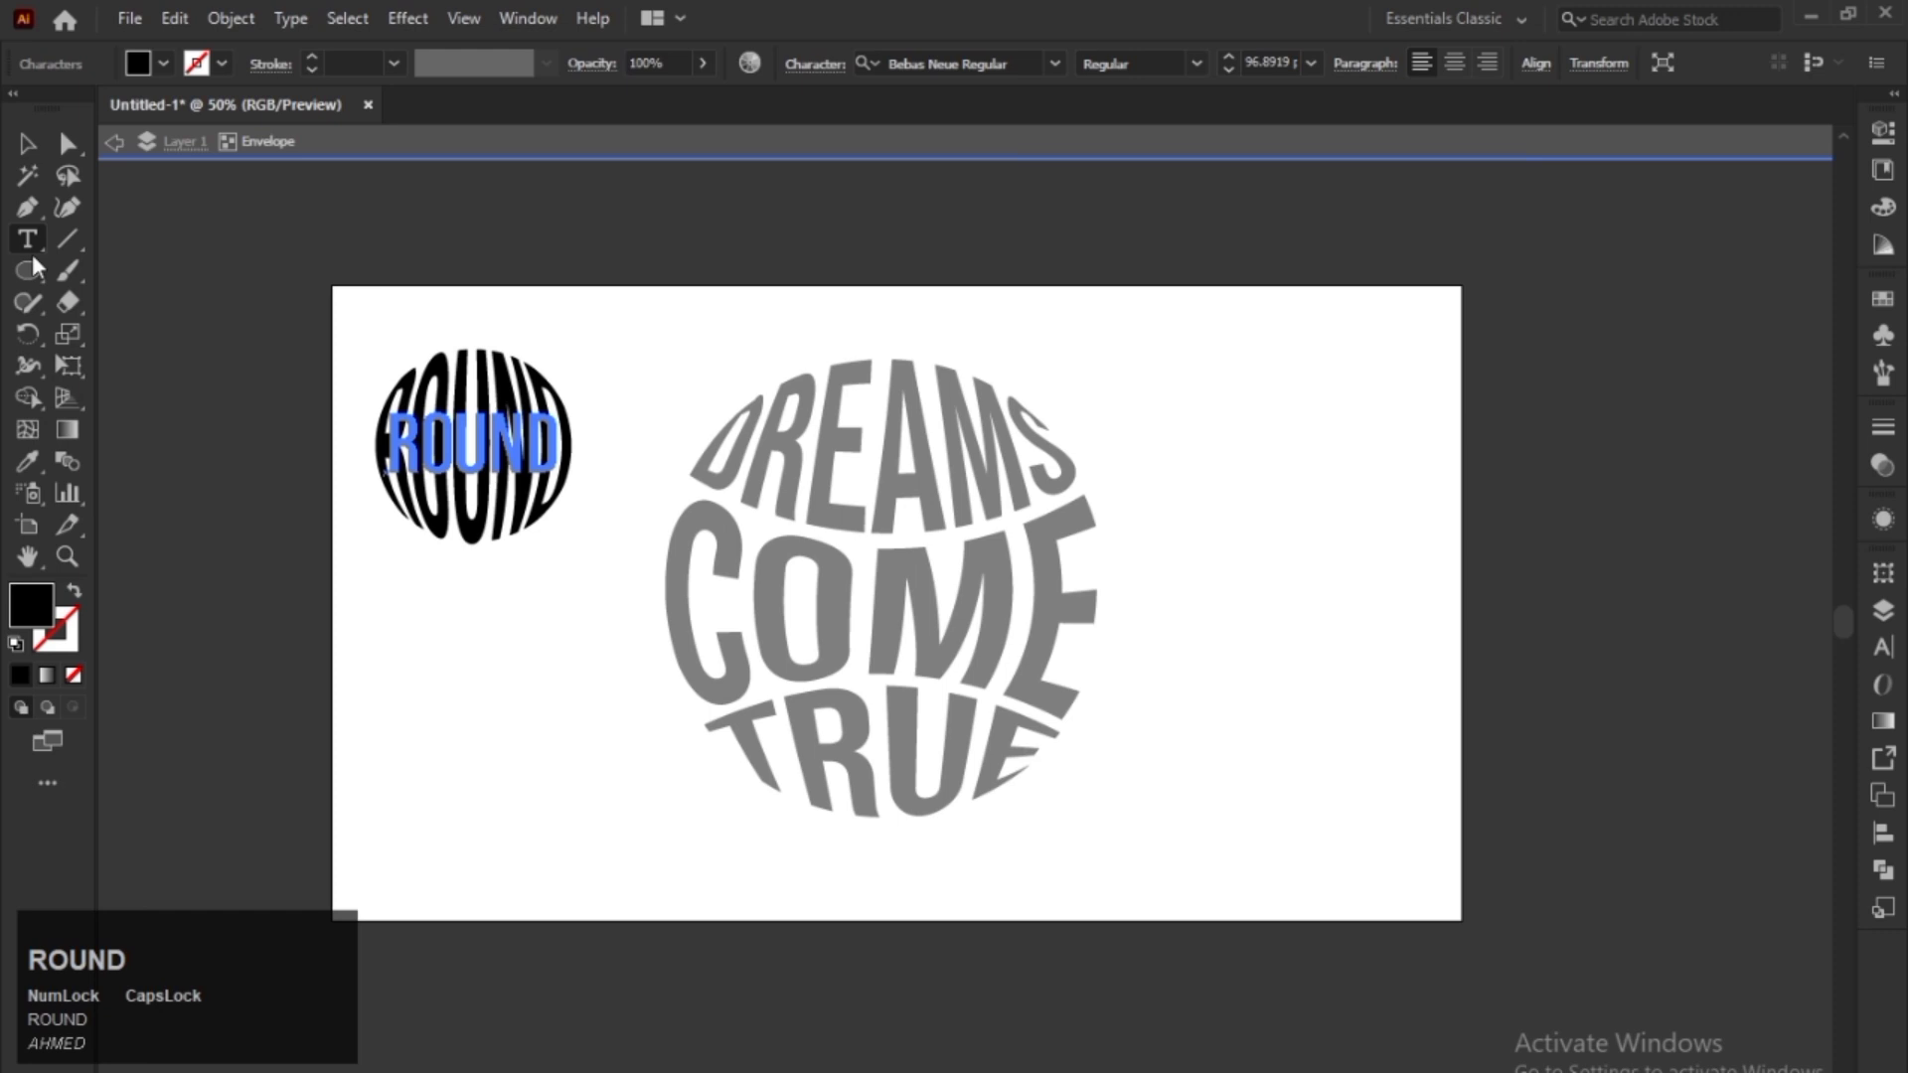
key("Escape")
left_click(370, 418)
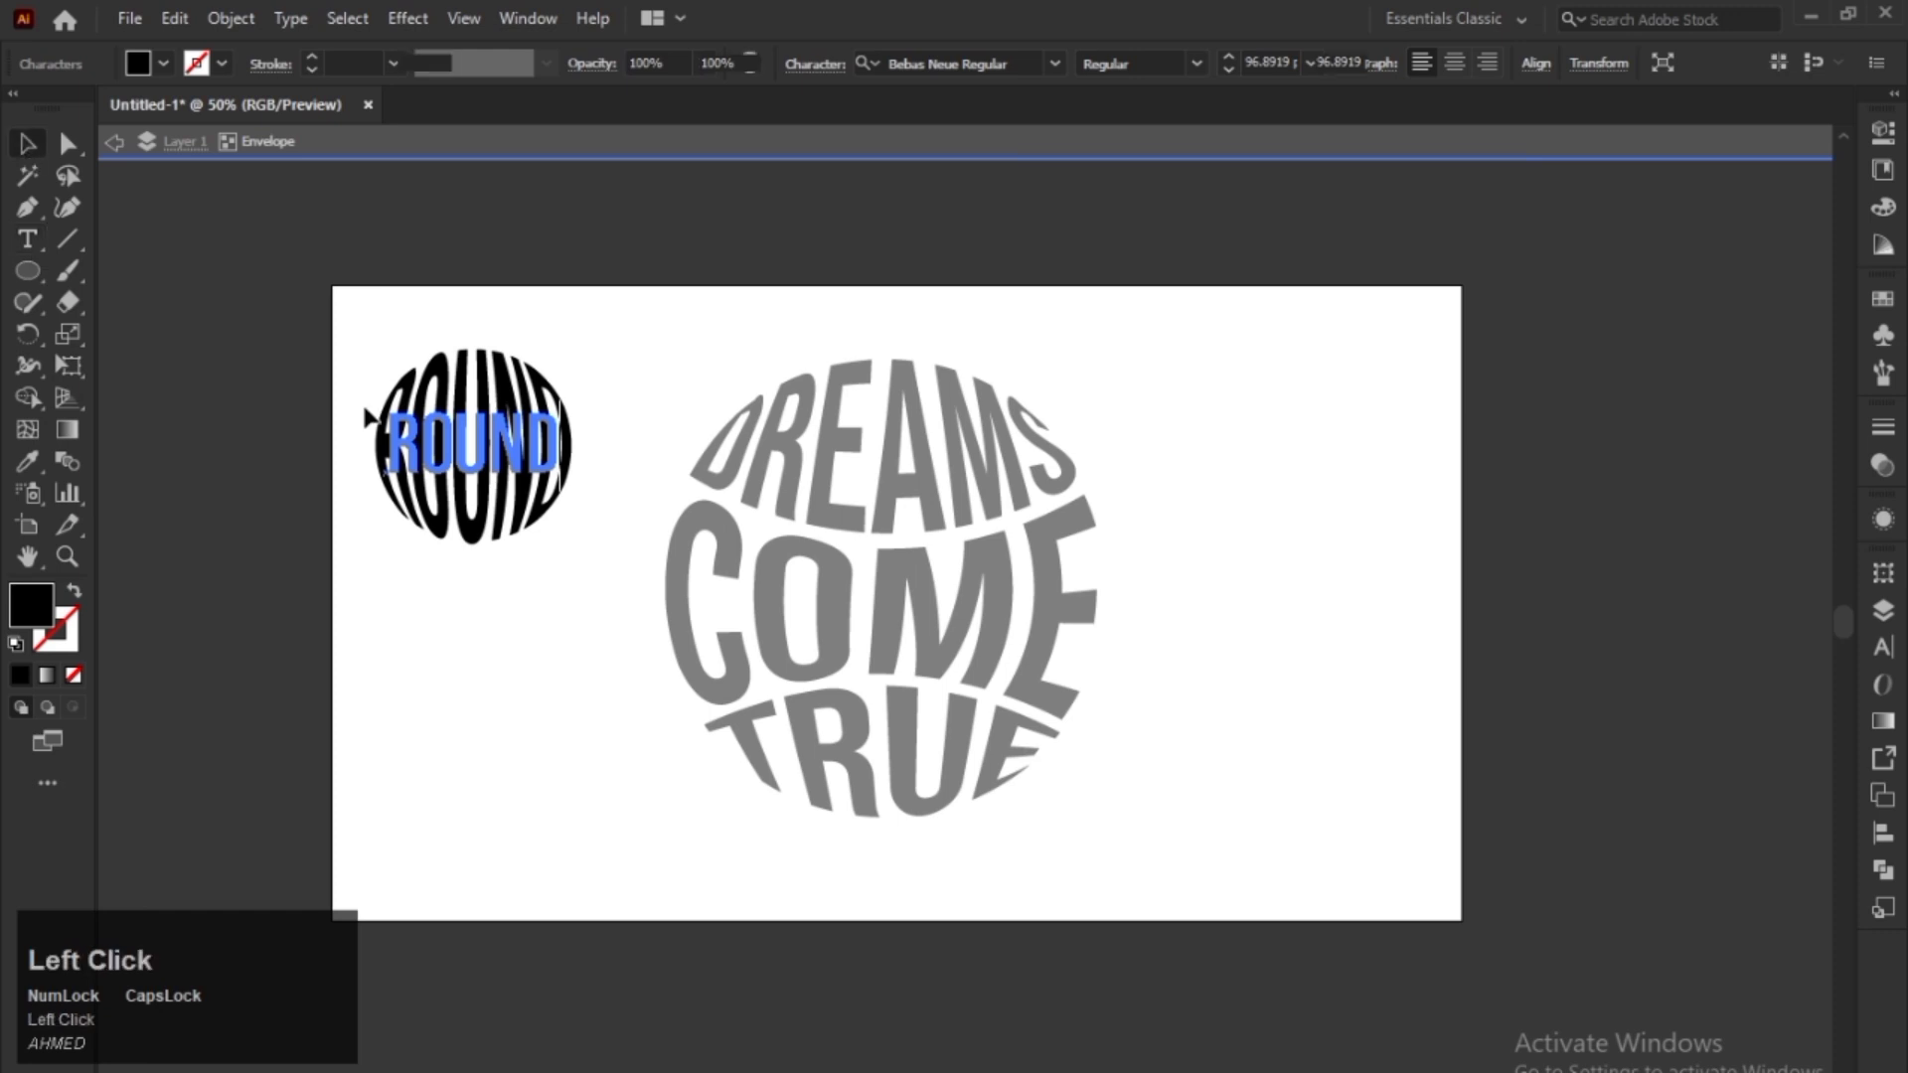
double_click(481, 636)
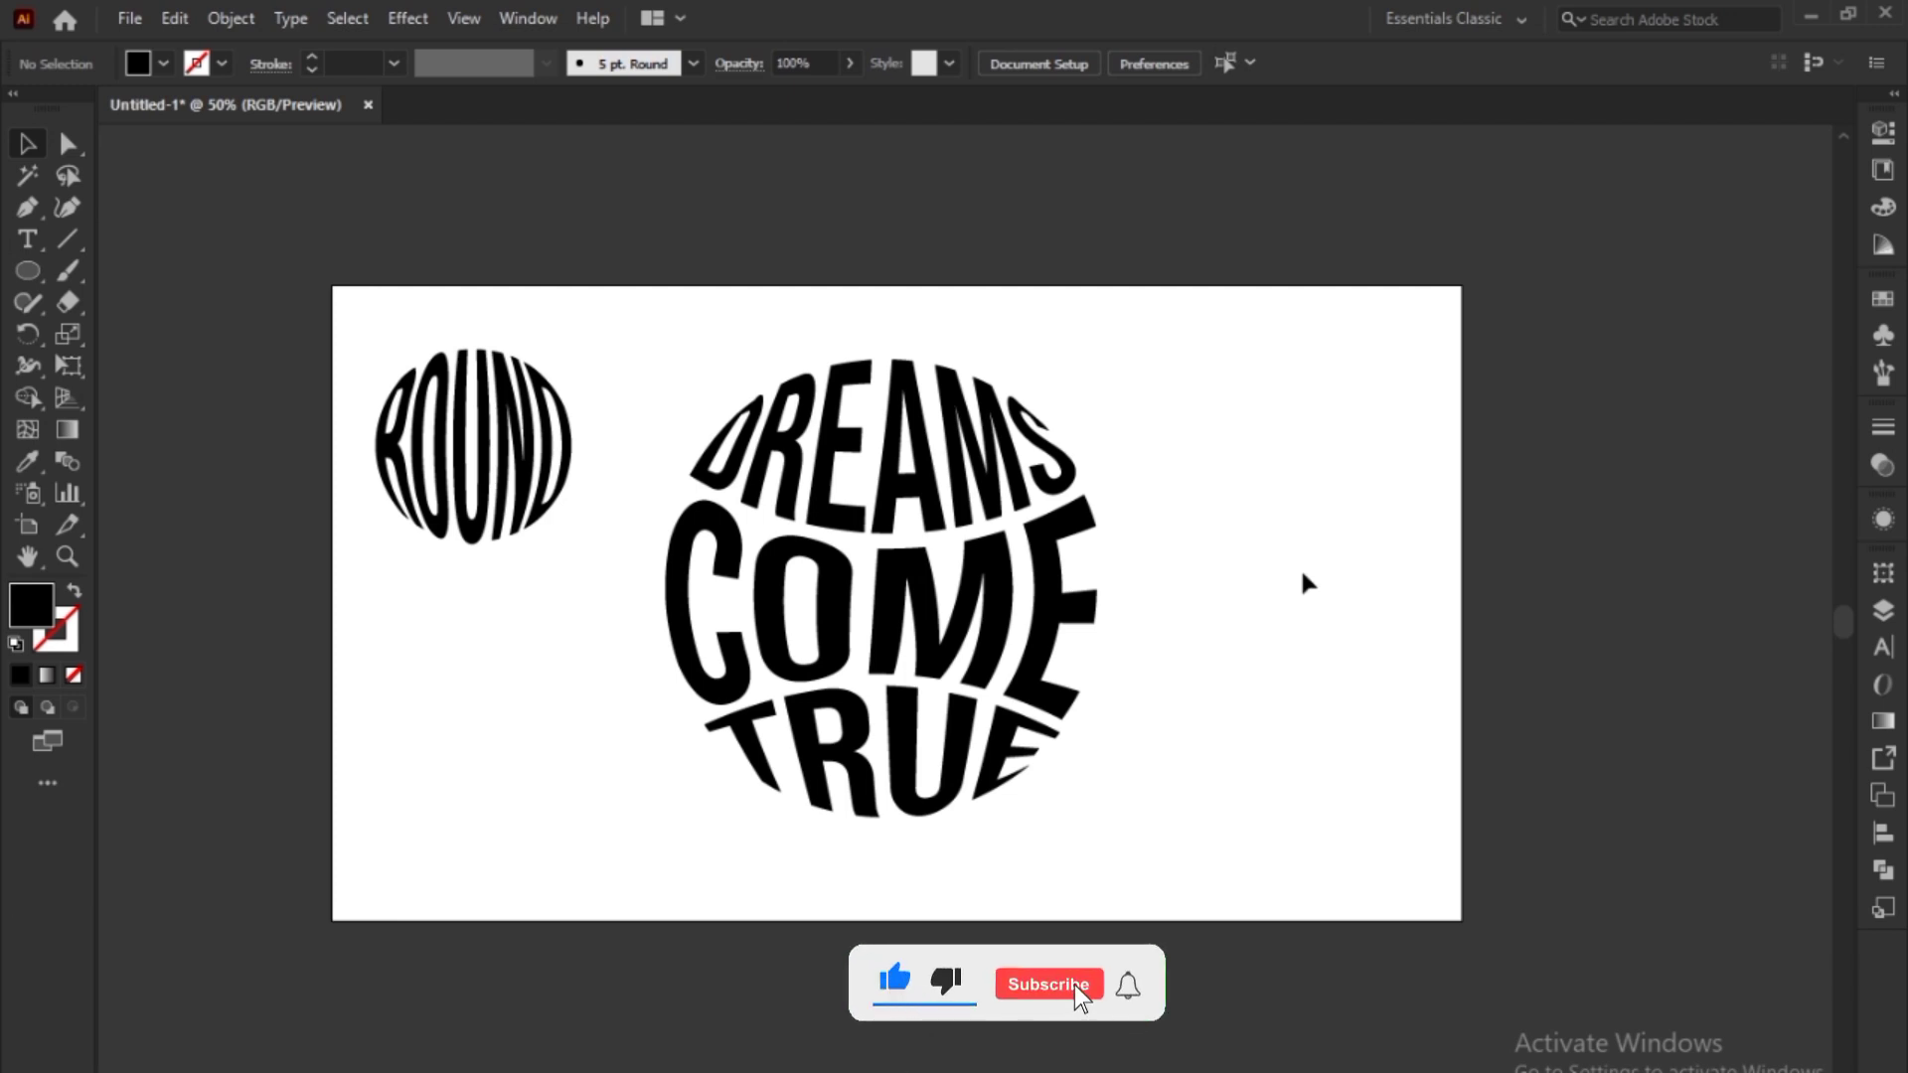
- Replace the ROUND text inside the small circle envelope with CIRCLE
double_click(494, 455)
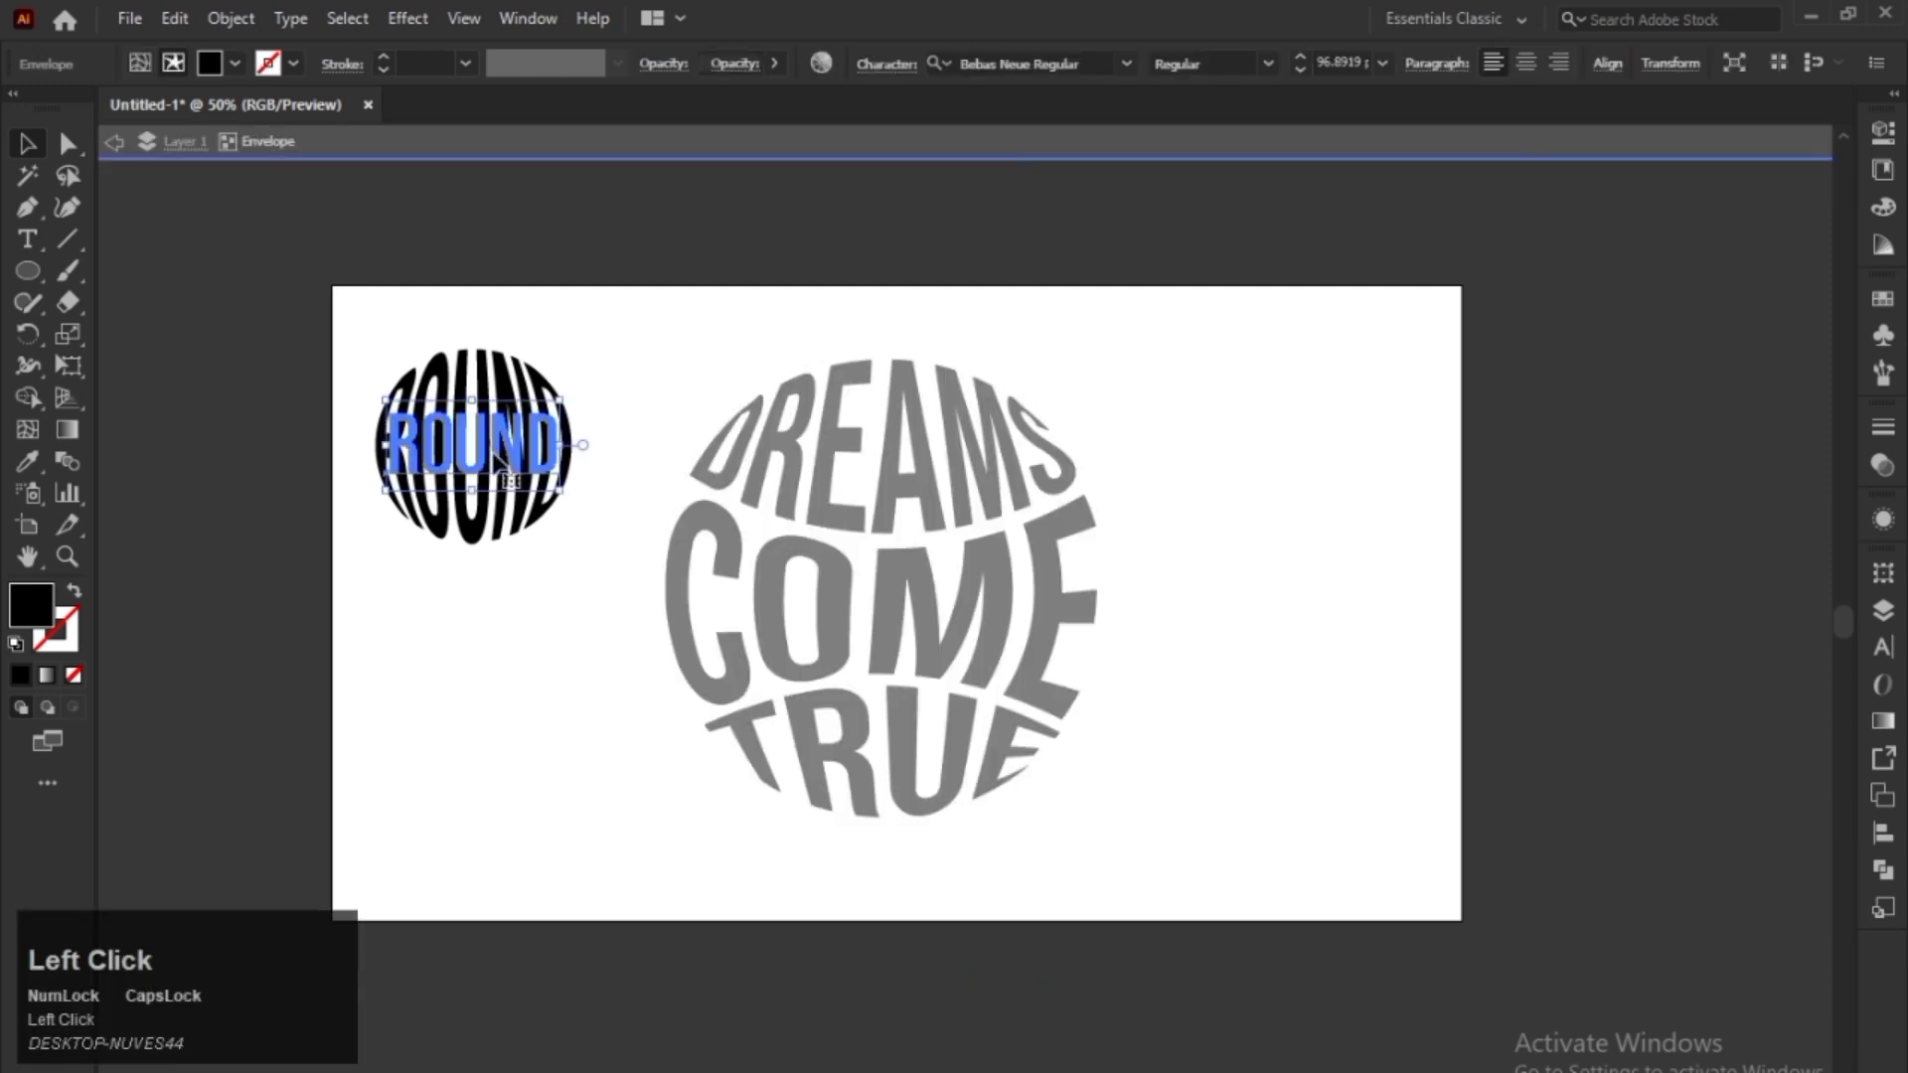
double_click(469, 450)
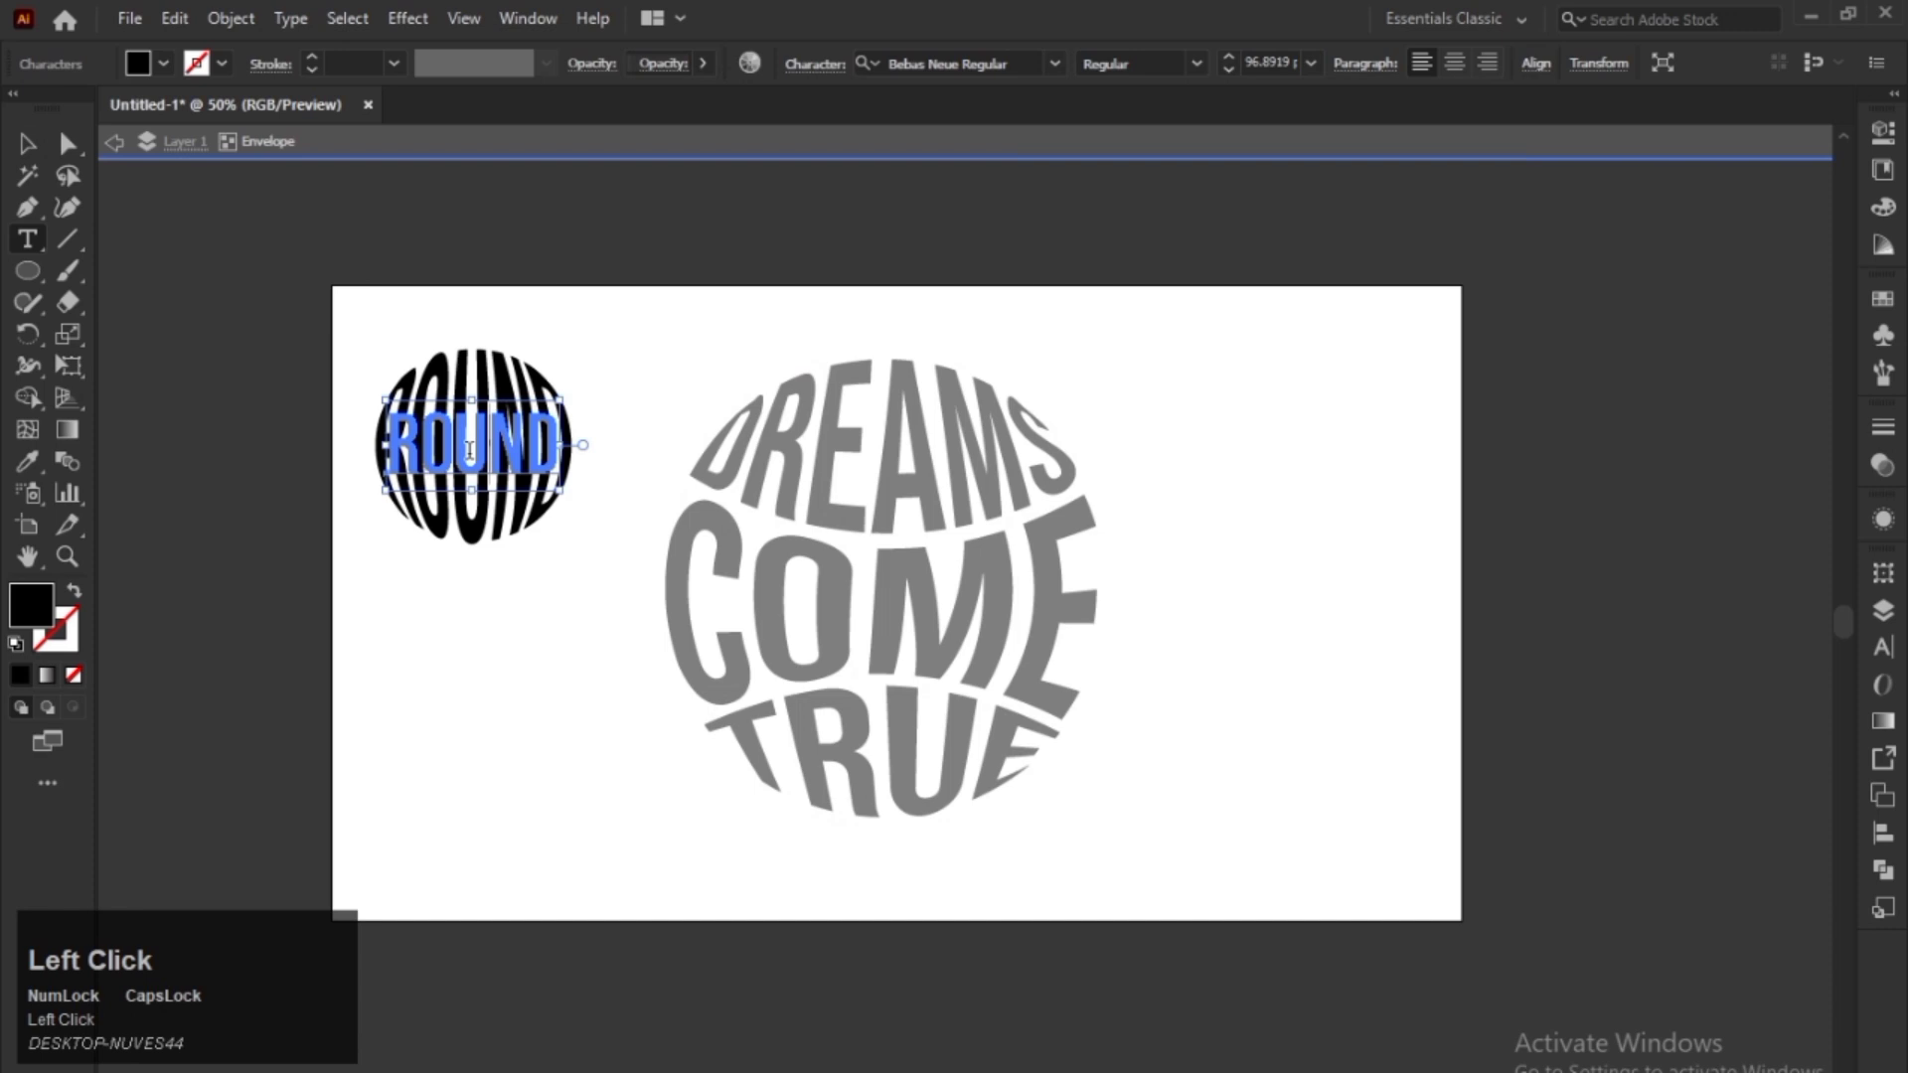
type("CIR")
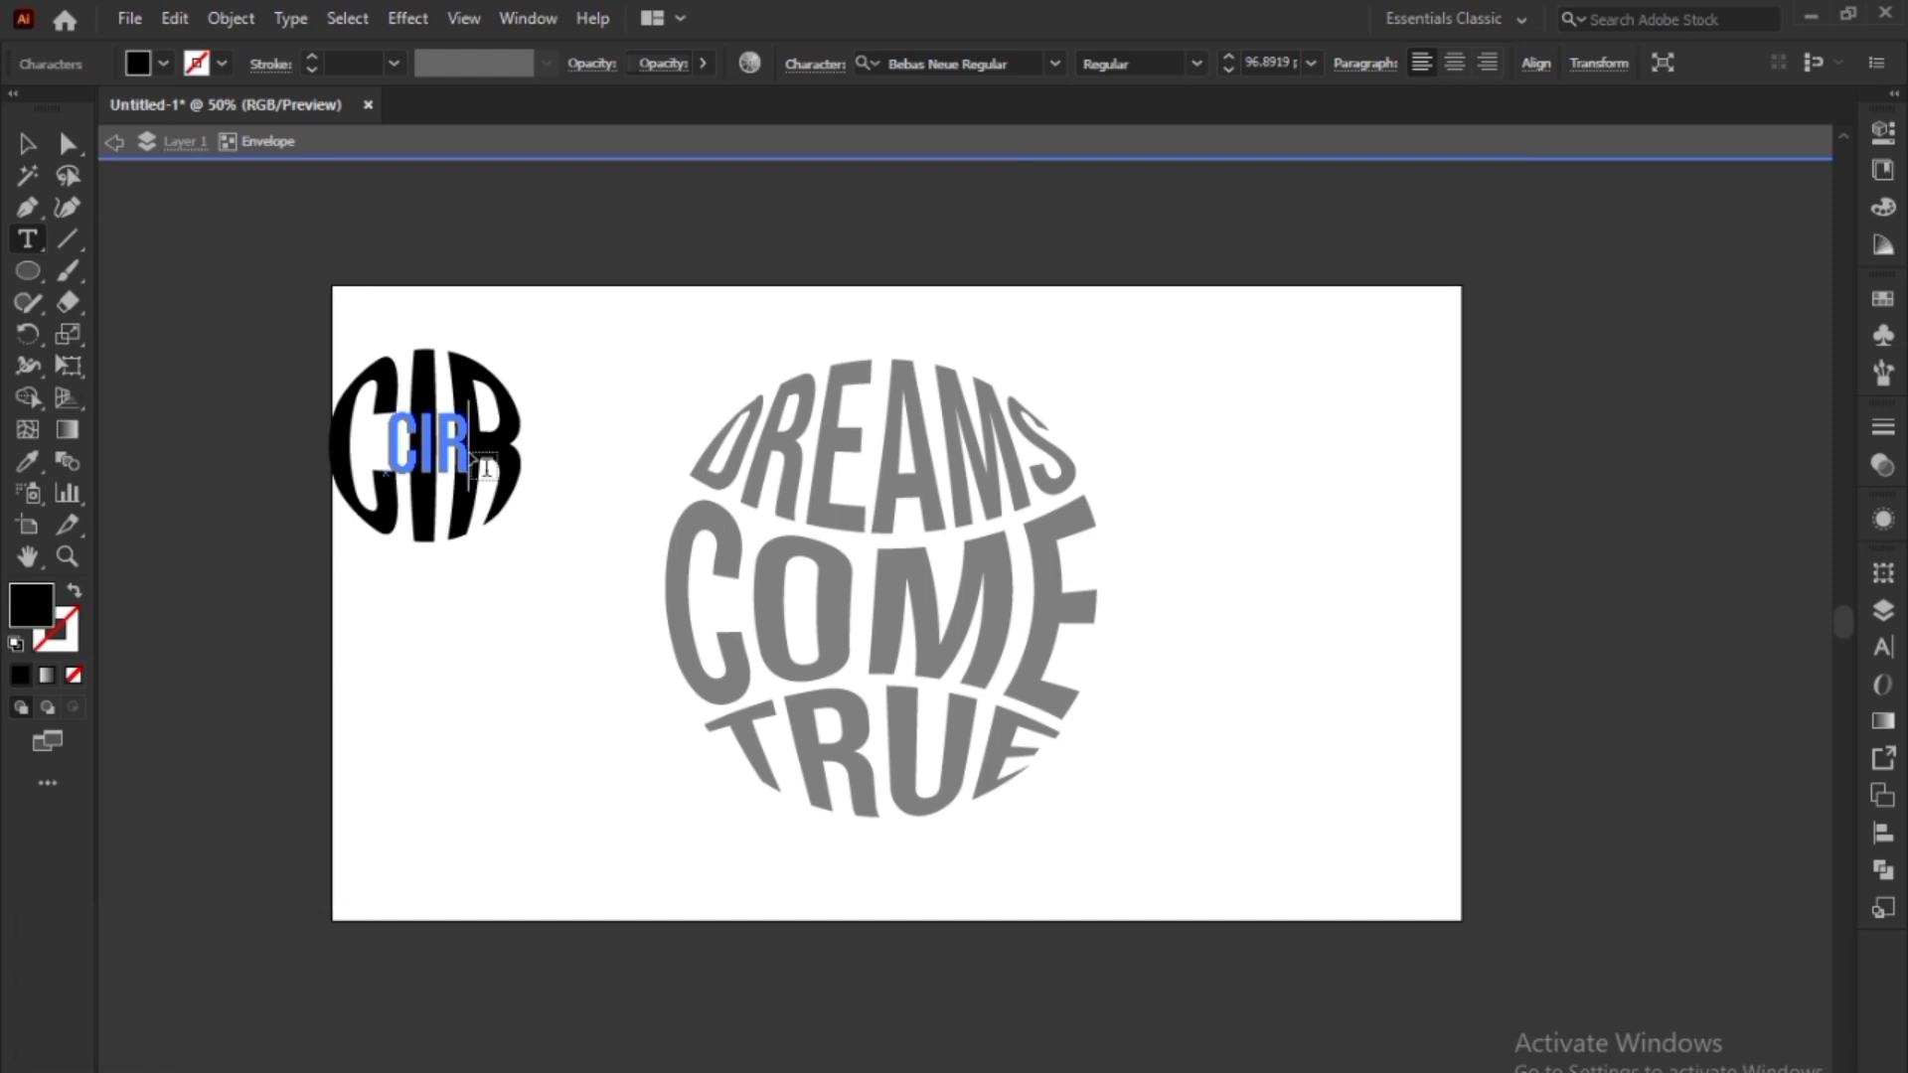
type("CLE")
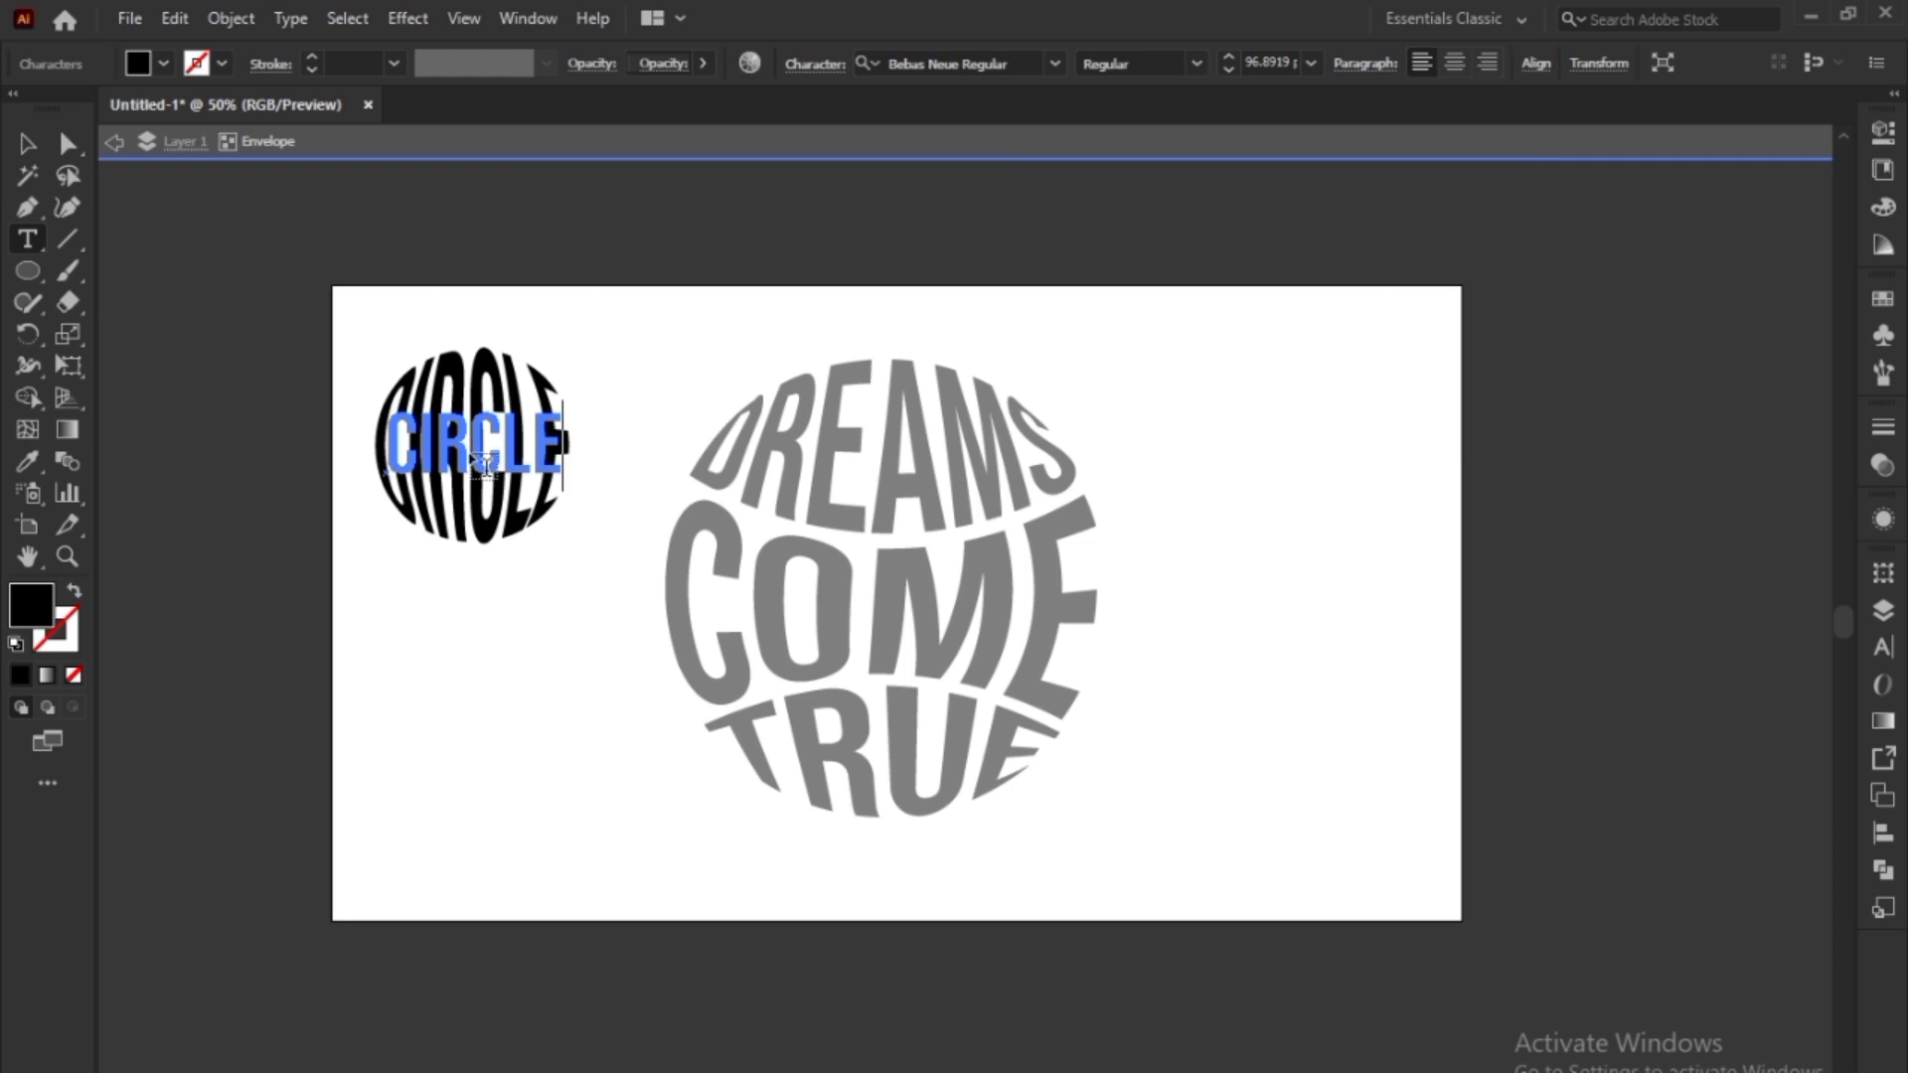
- Try extending the enveloped text with the extra letters SADLJ, trim it back to CIRCLE, and leave isolation mode
type("S")
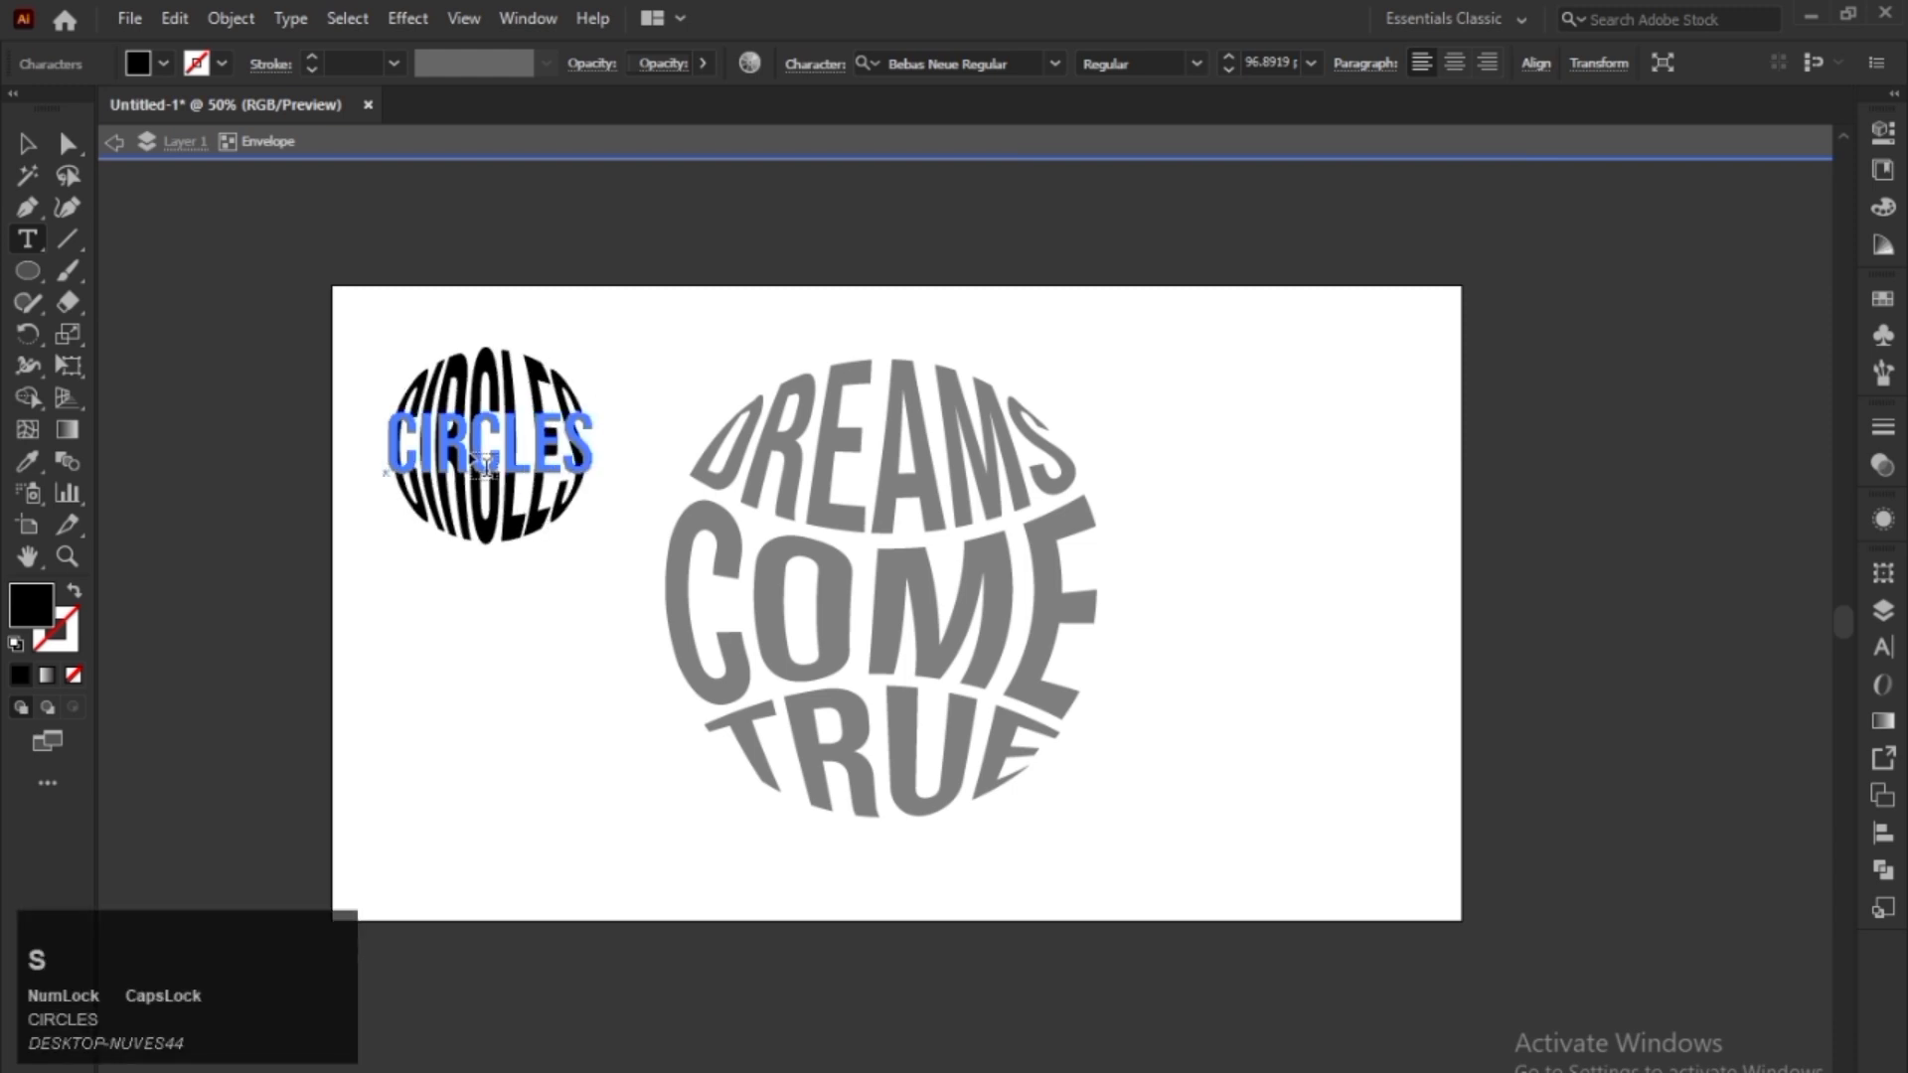
type("ADLJ")
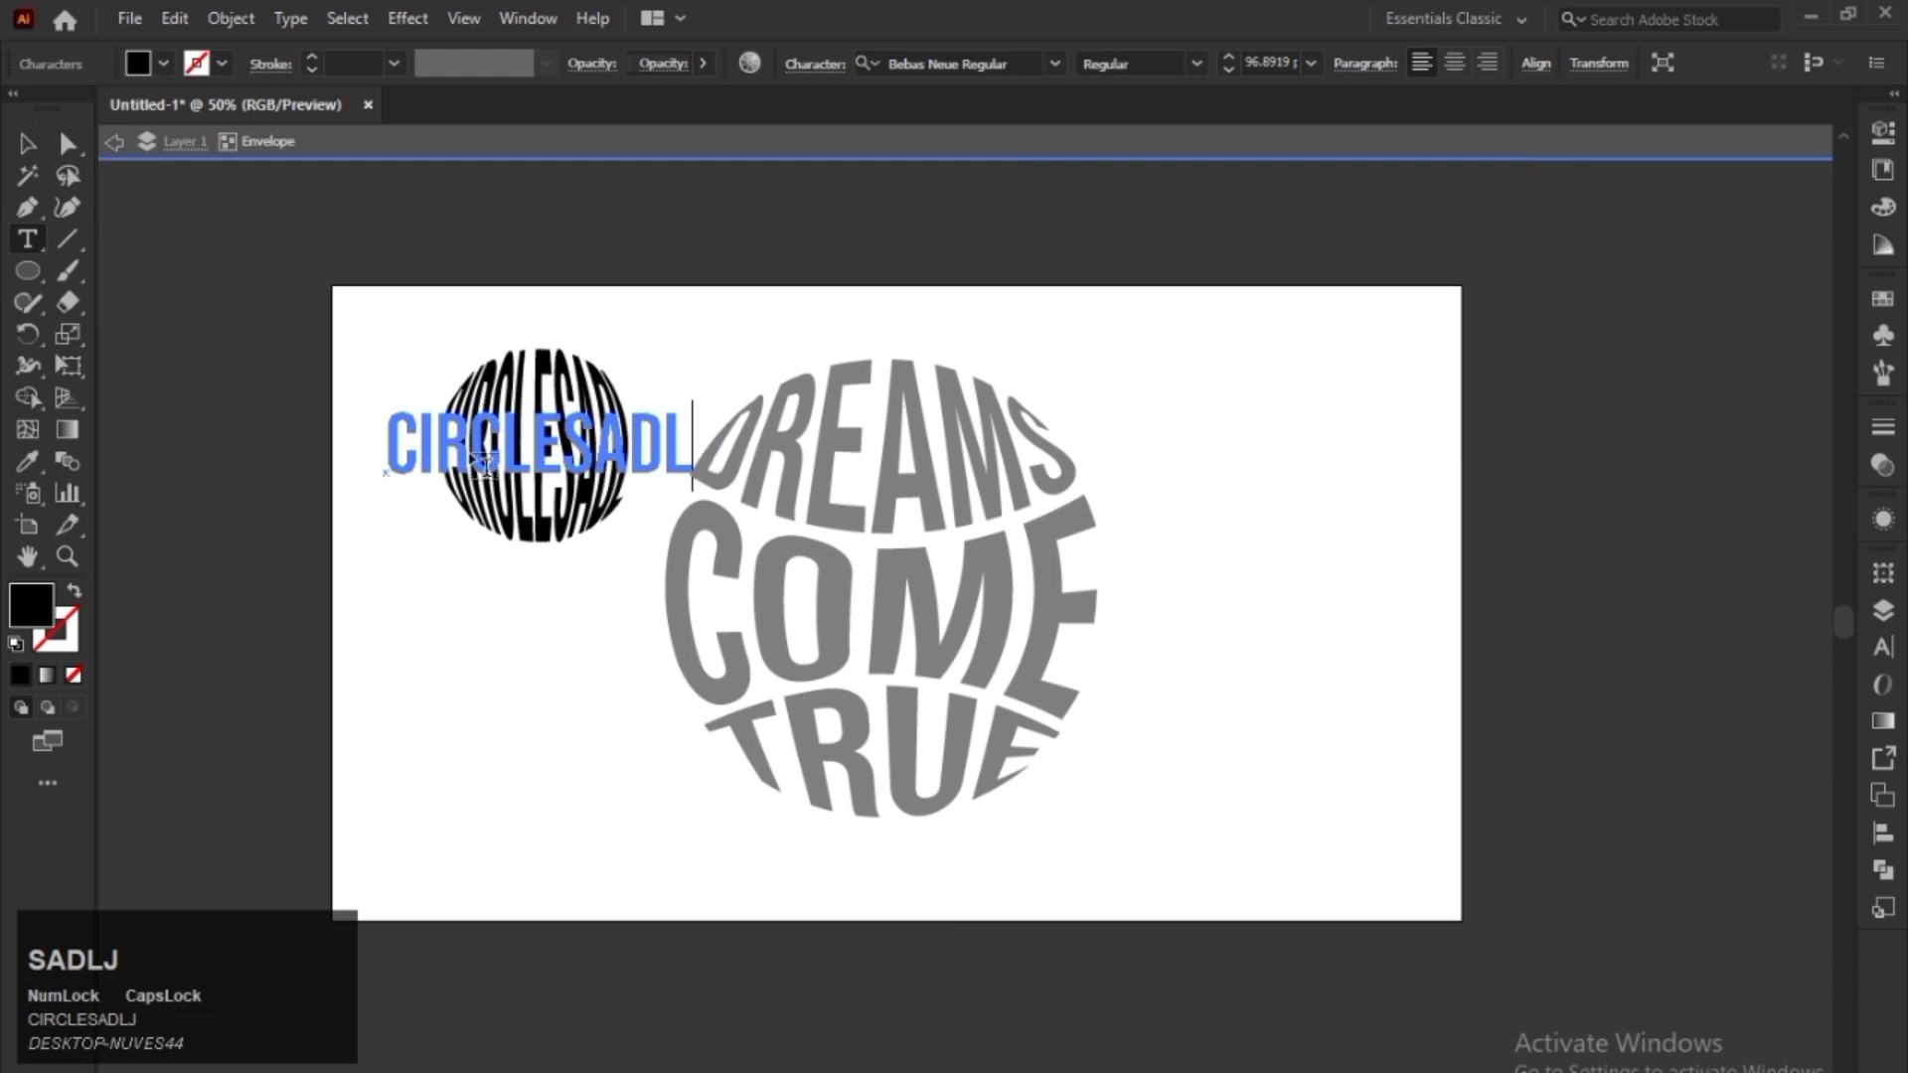
key("BackSpace")
key("BackSpace")
key("BackSpace")
key("BackSpace")
key("BackSpace")
key("BackSpace")
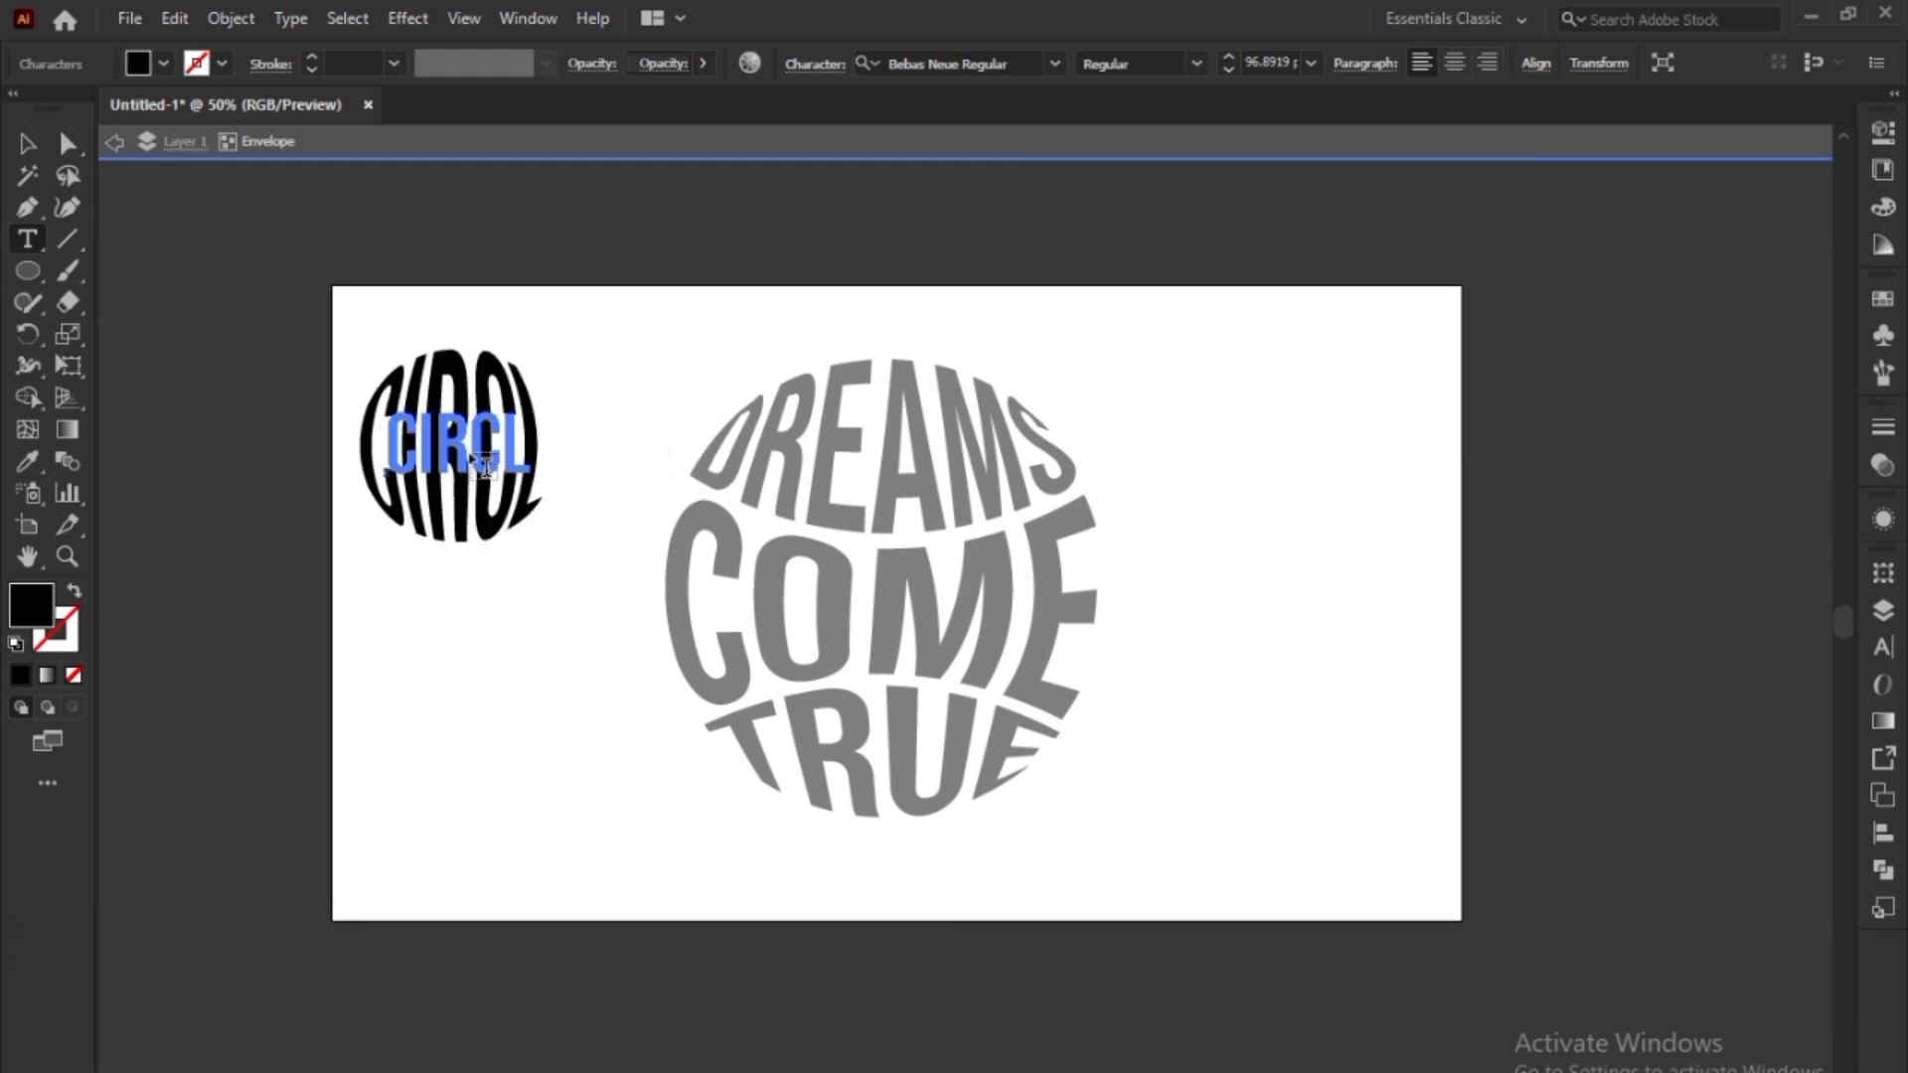
type("E")
left_click(27, 144)
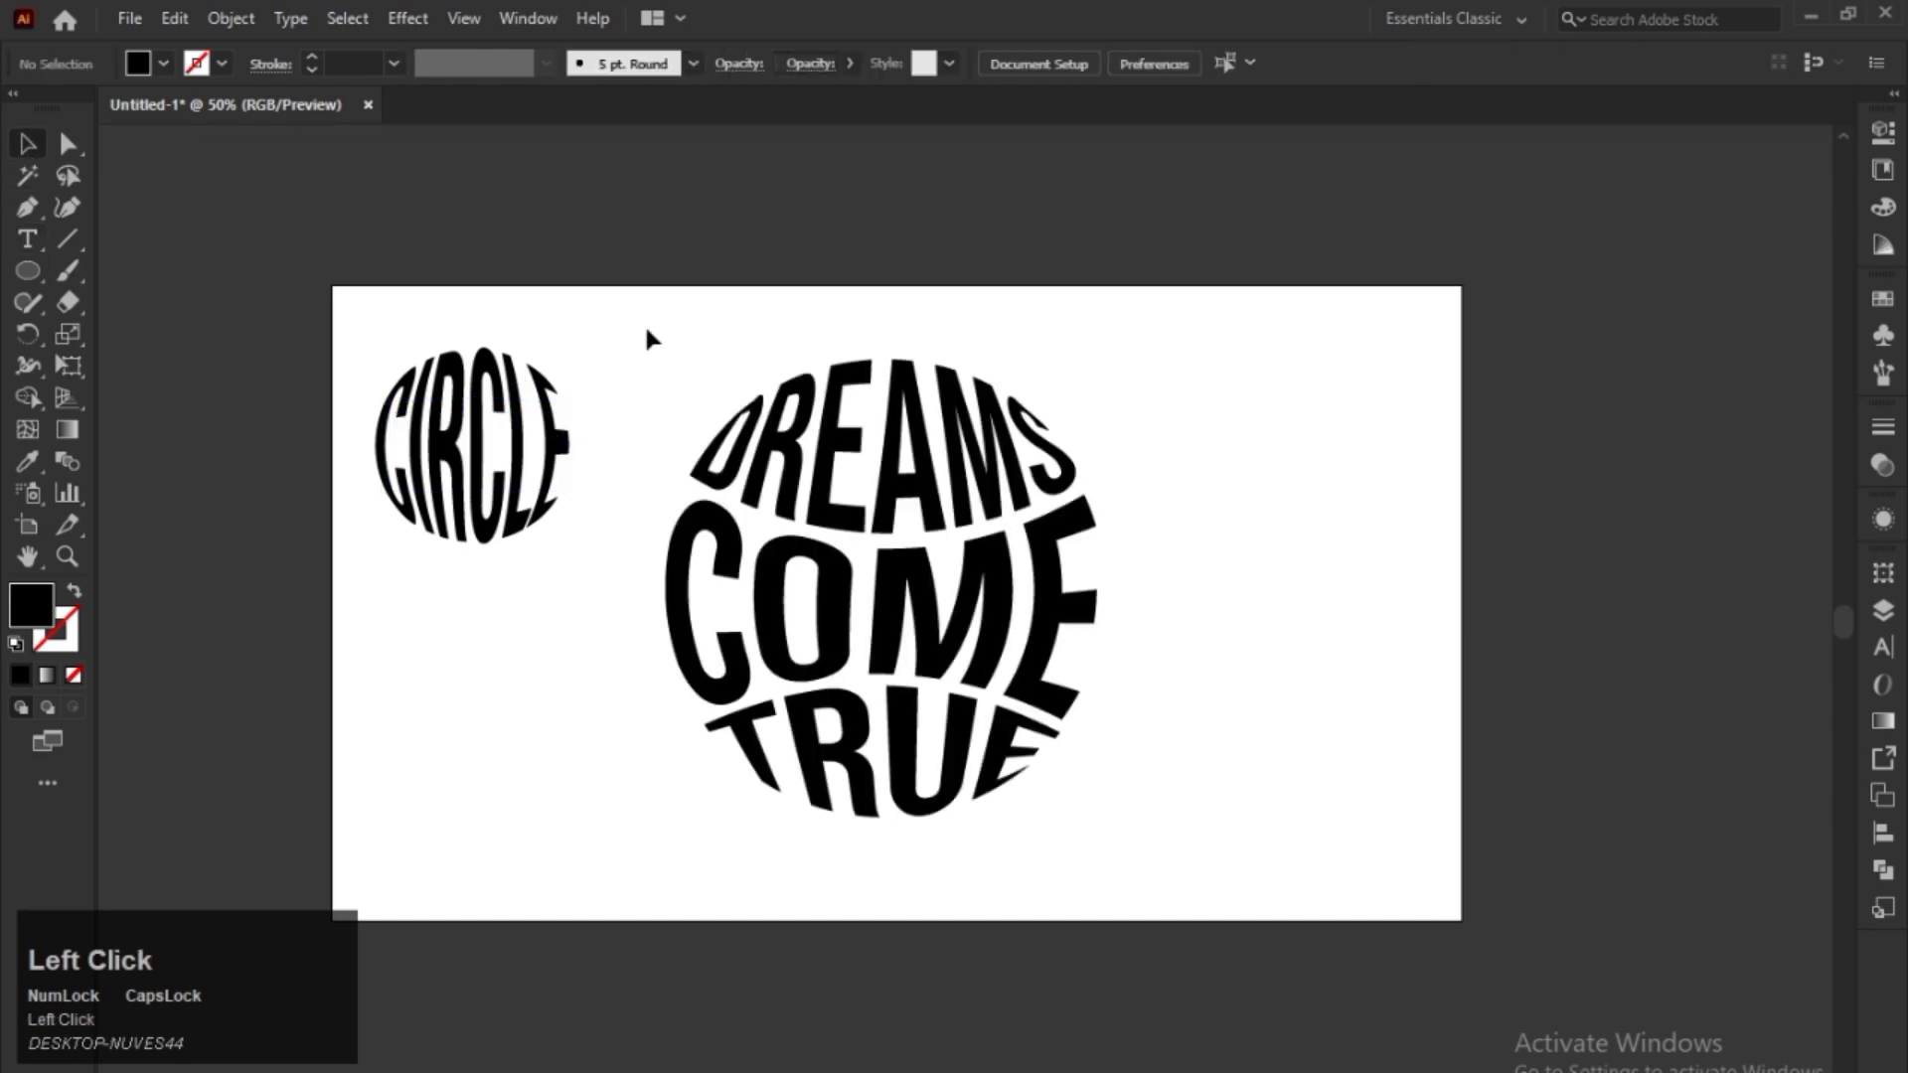
- Fill the small CIRCLE envelope text with a bright blue colour and deselect it
left_click(428, 482)
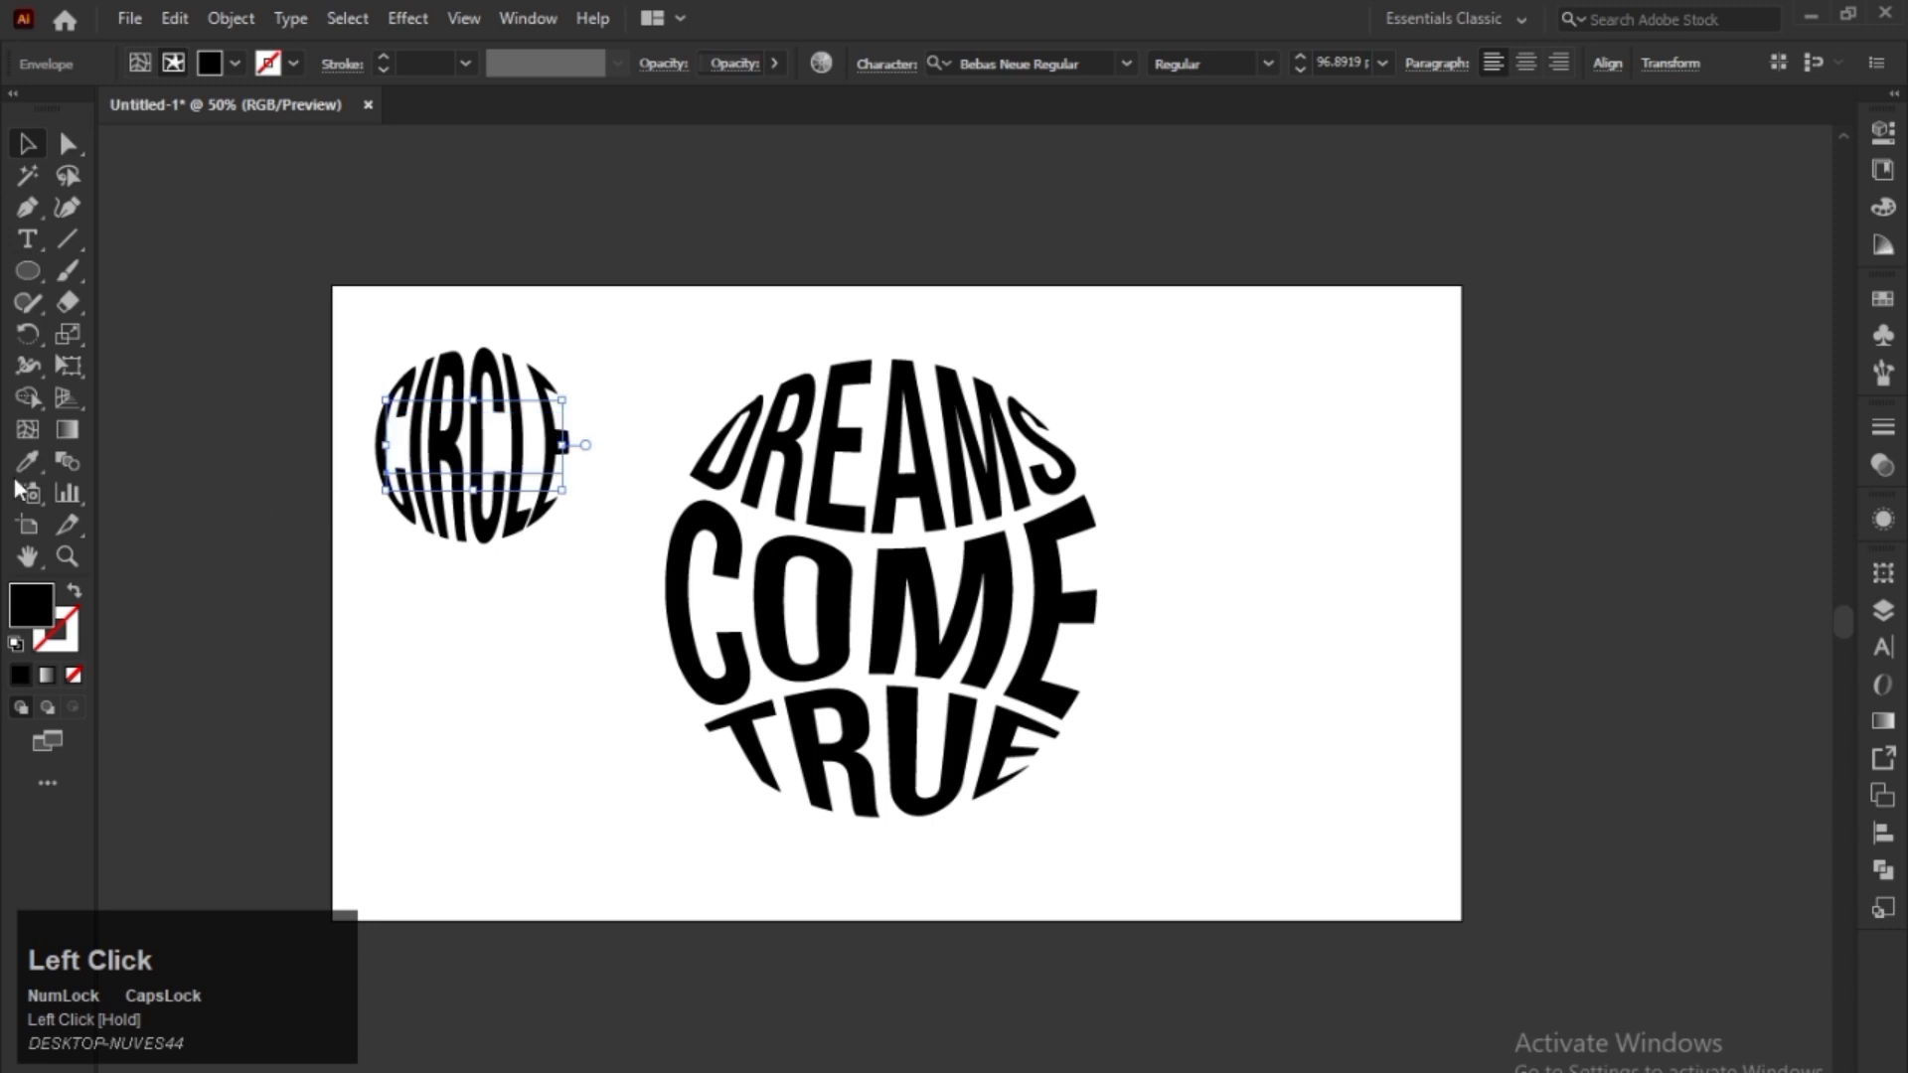
left_click(28, 598)
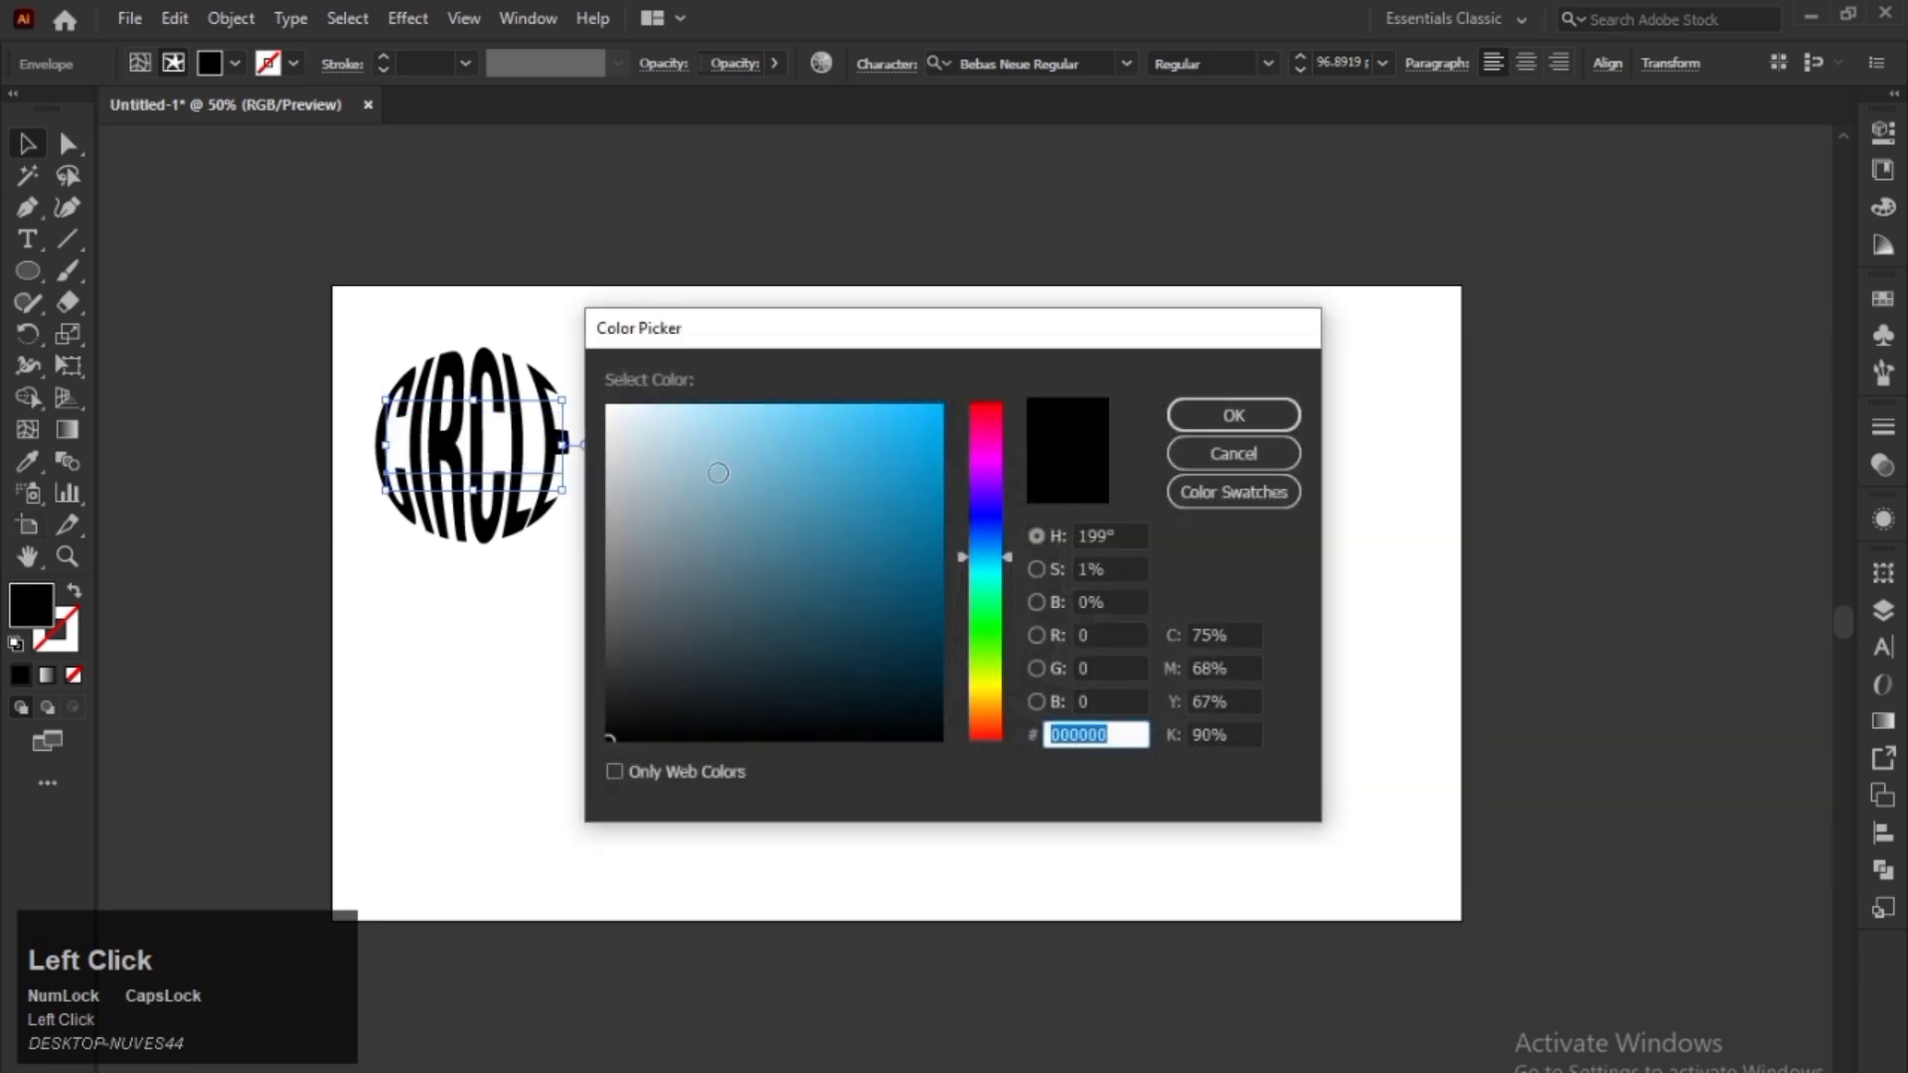
left_click(922, 448)
left_click(1180, 416)
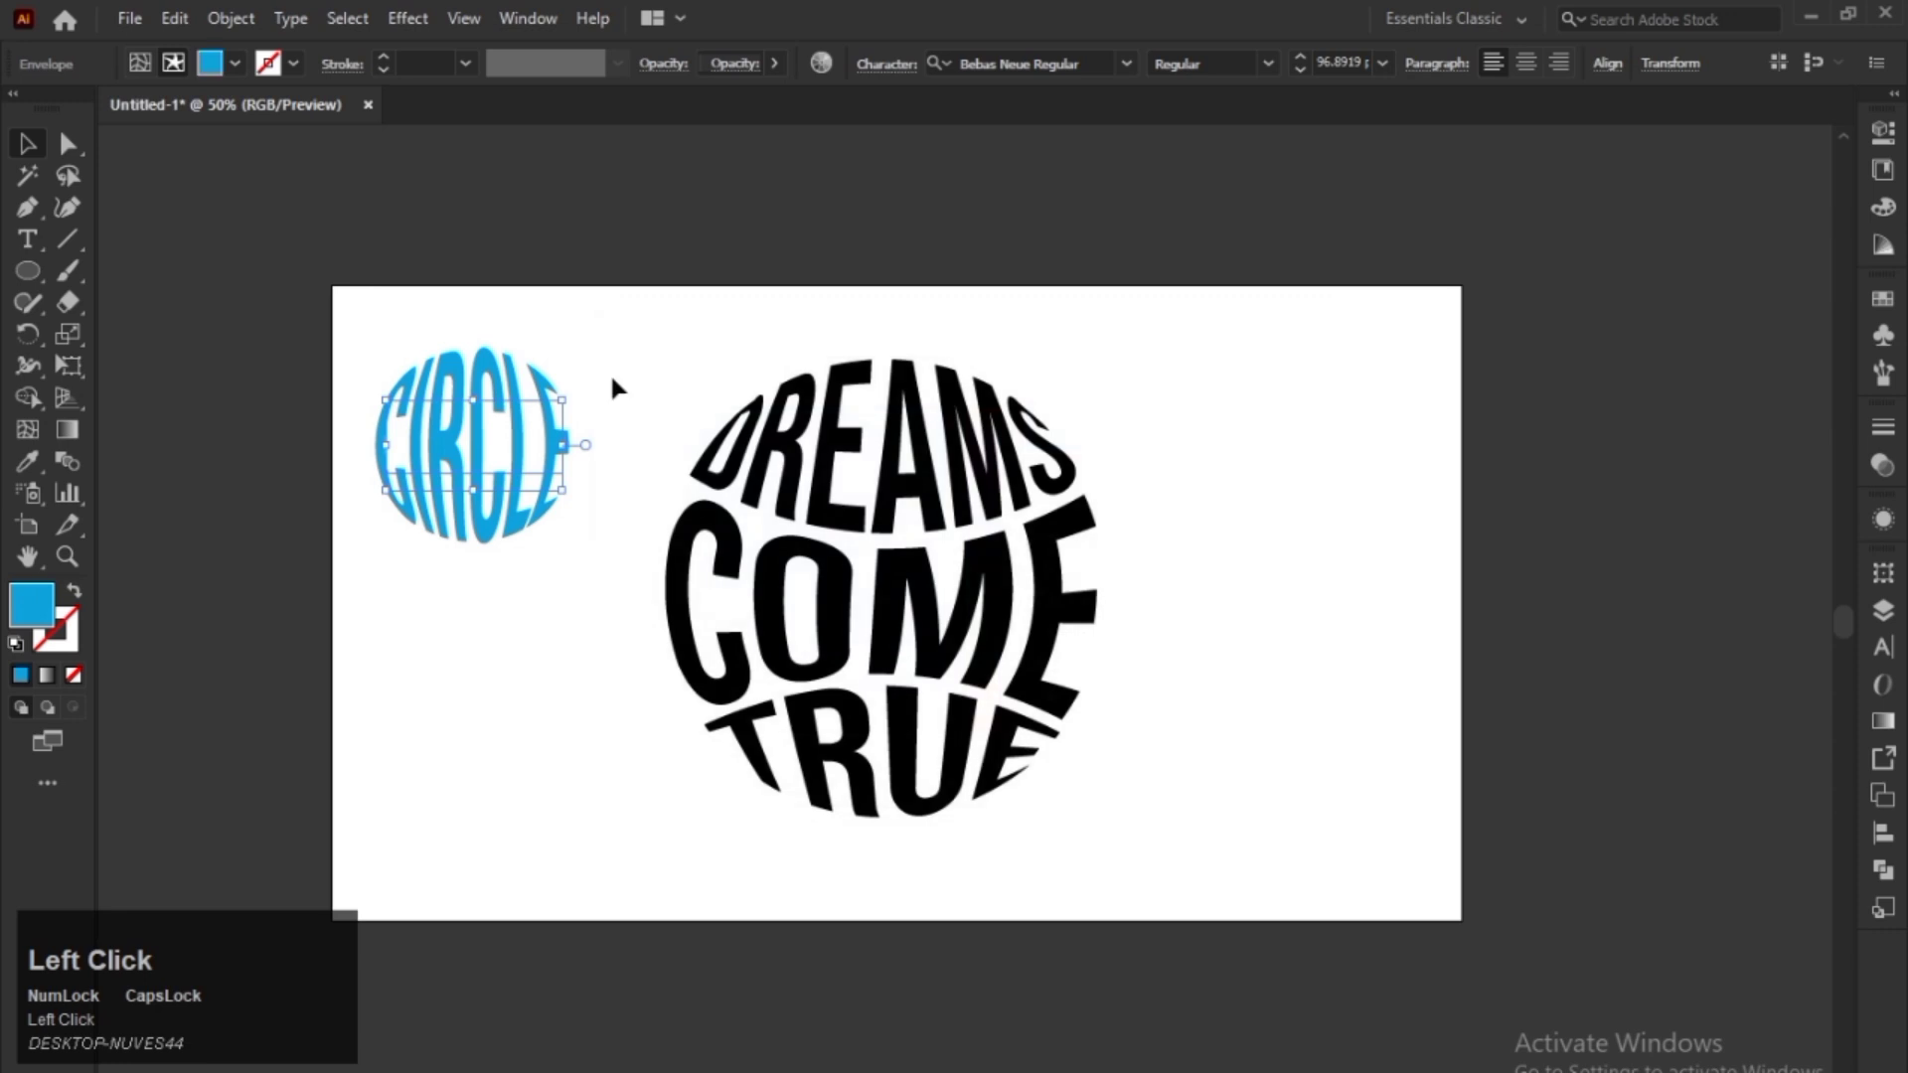
left_click(636, 392)
- Fill the text inside the DREAMS envelope with the CMYK Blue swatch and leave isolation mode
left_click(835, 440)
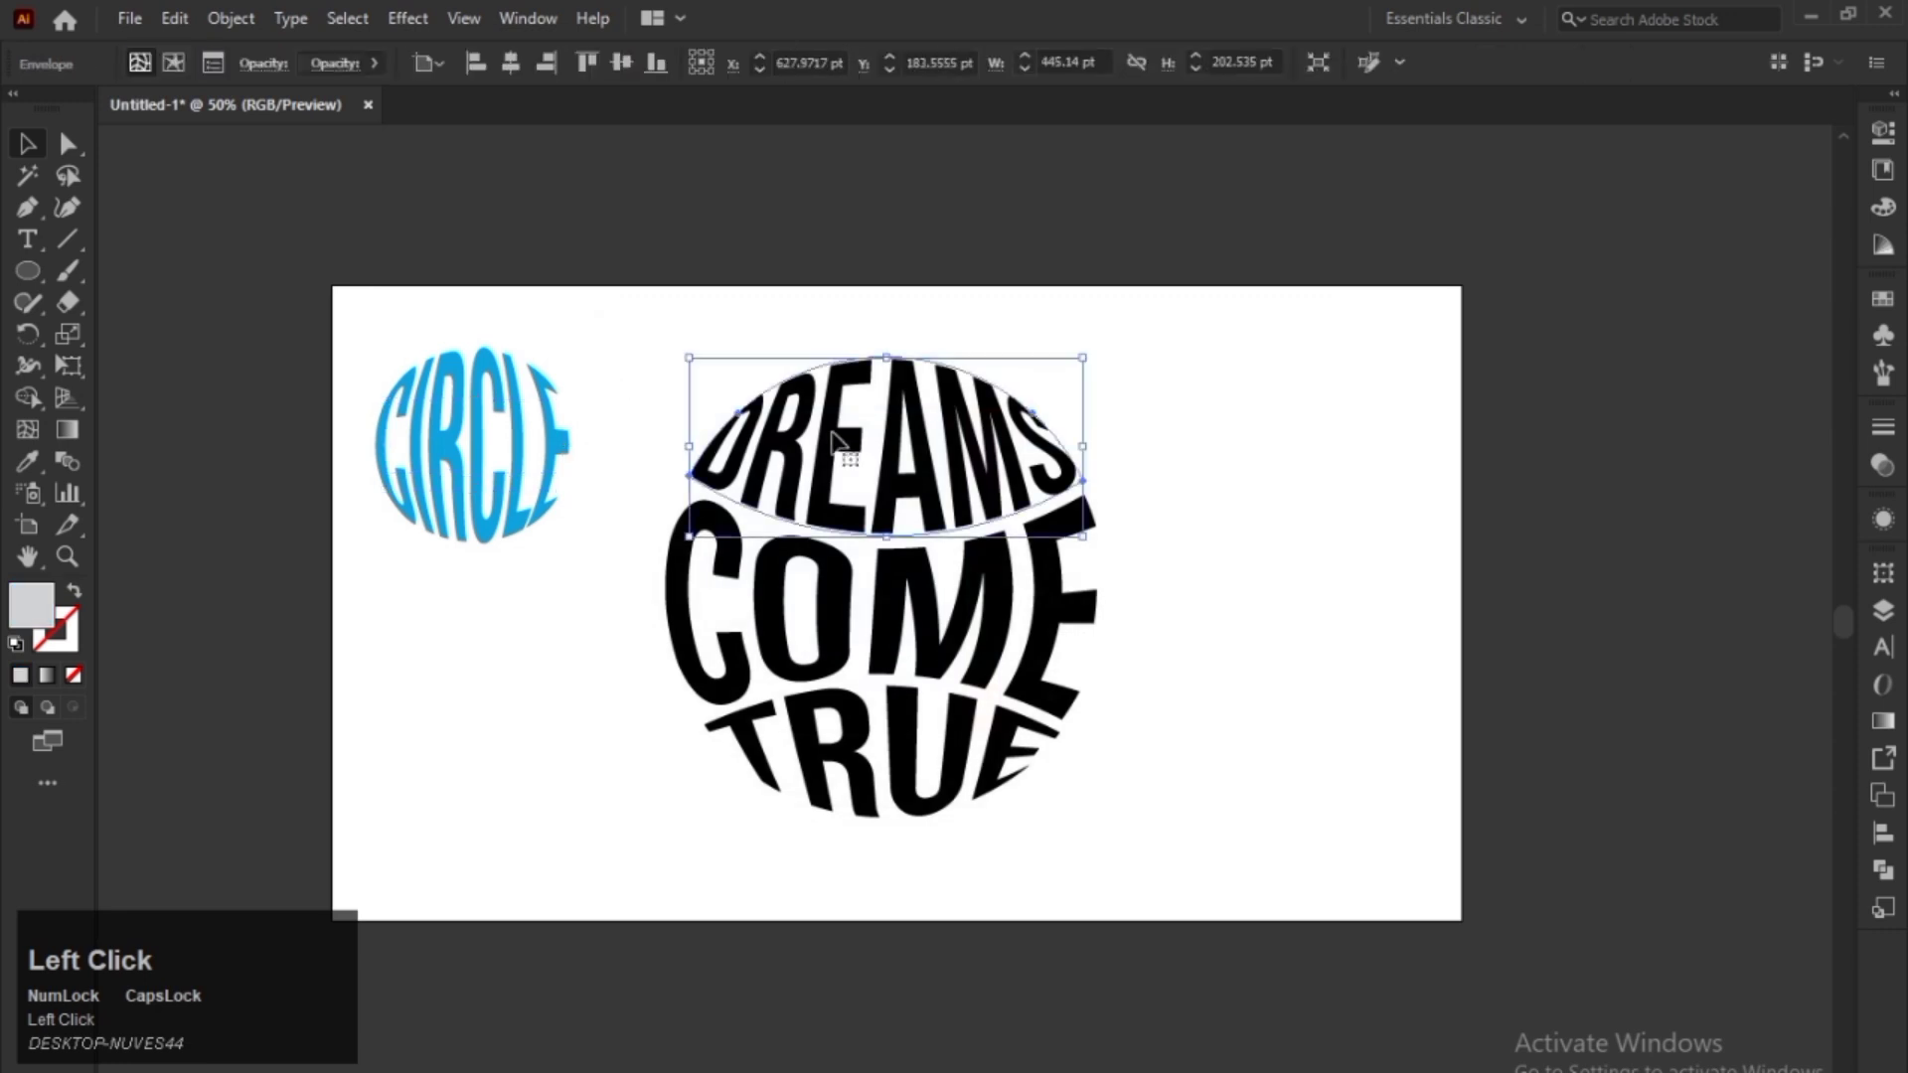
double_click(821, 457)
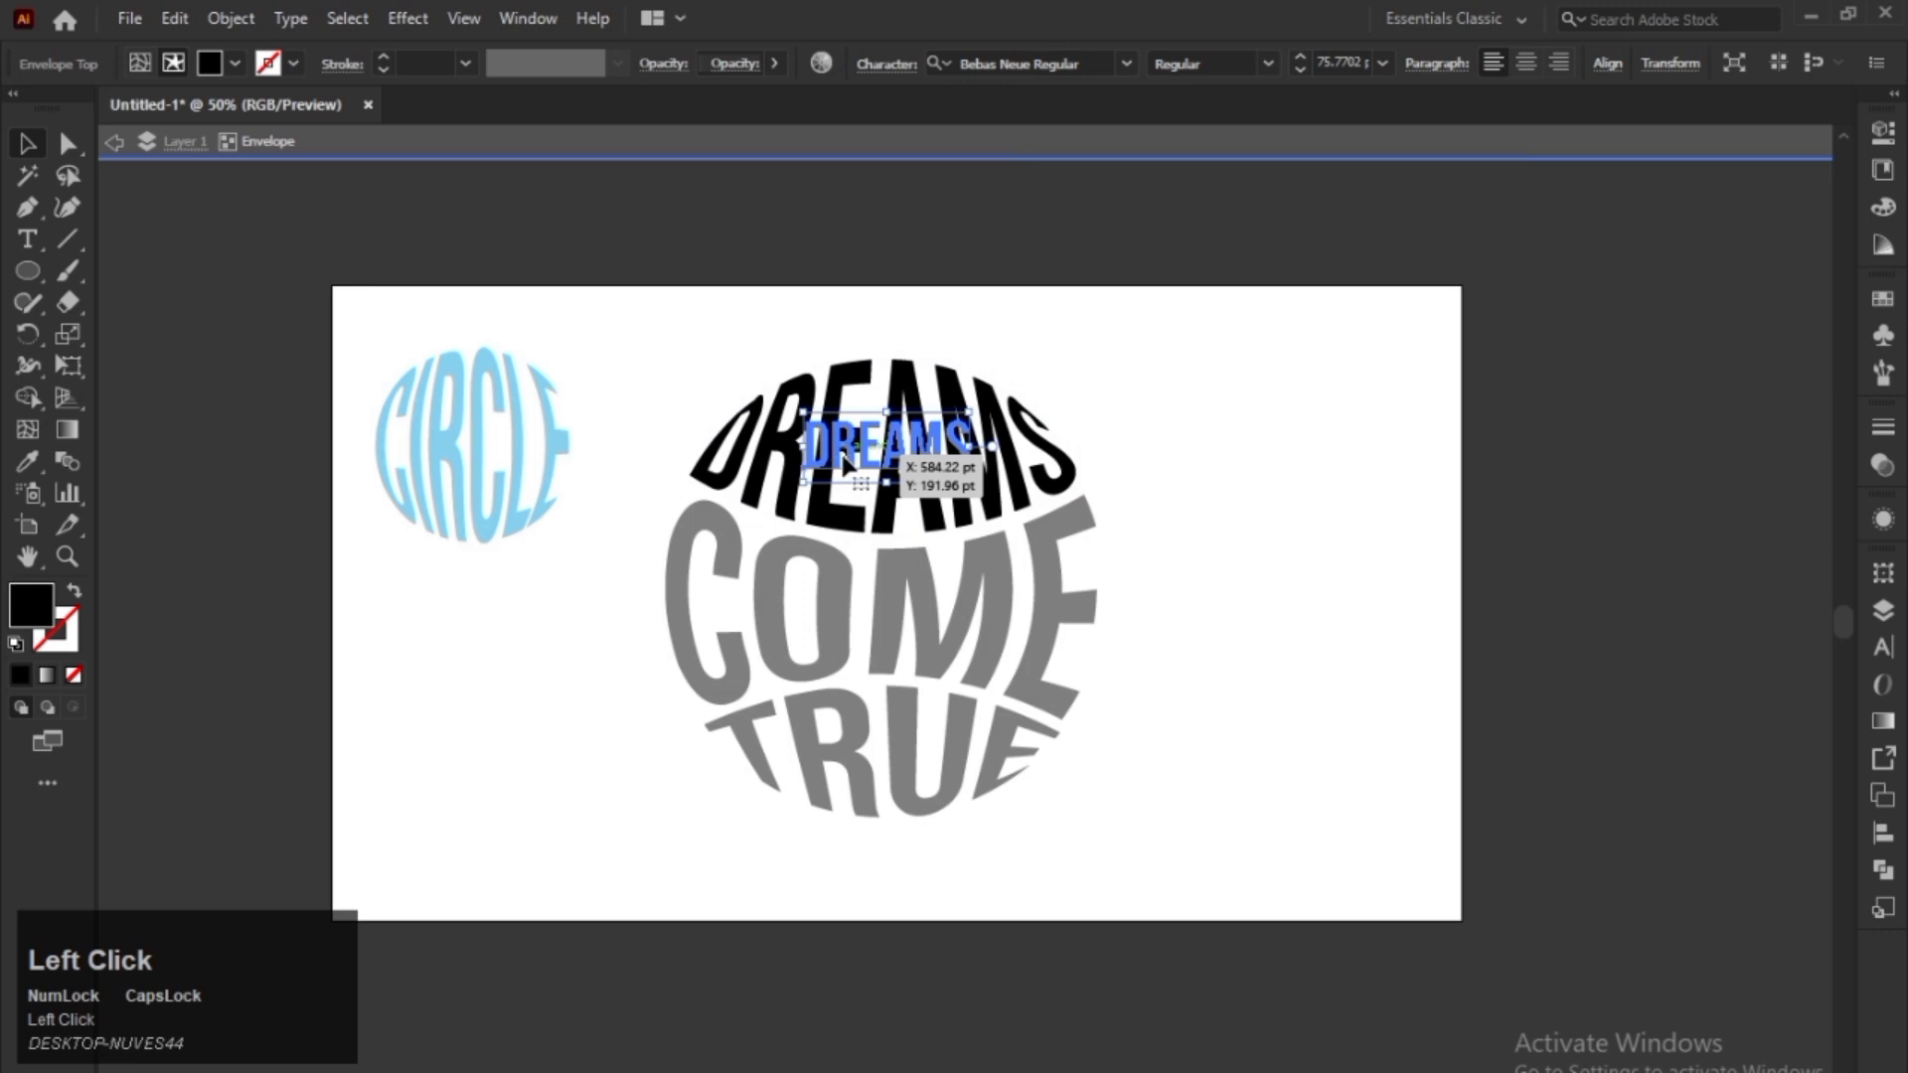
left_click(1884, 298)
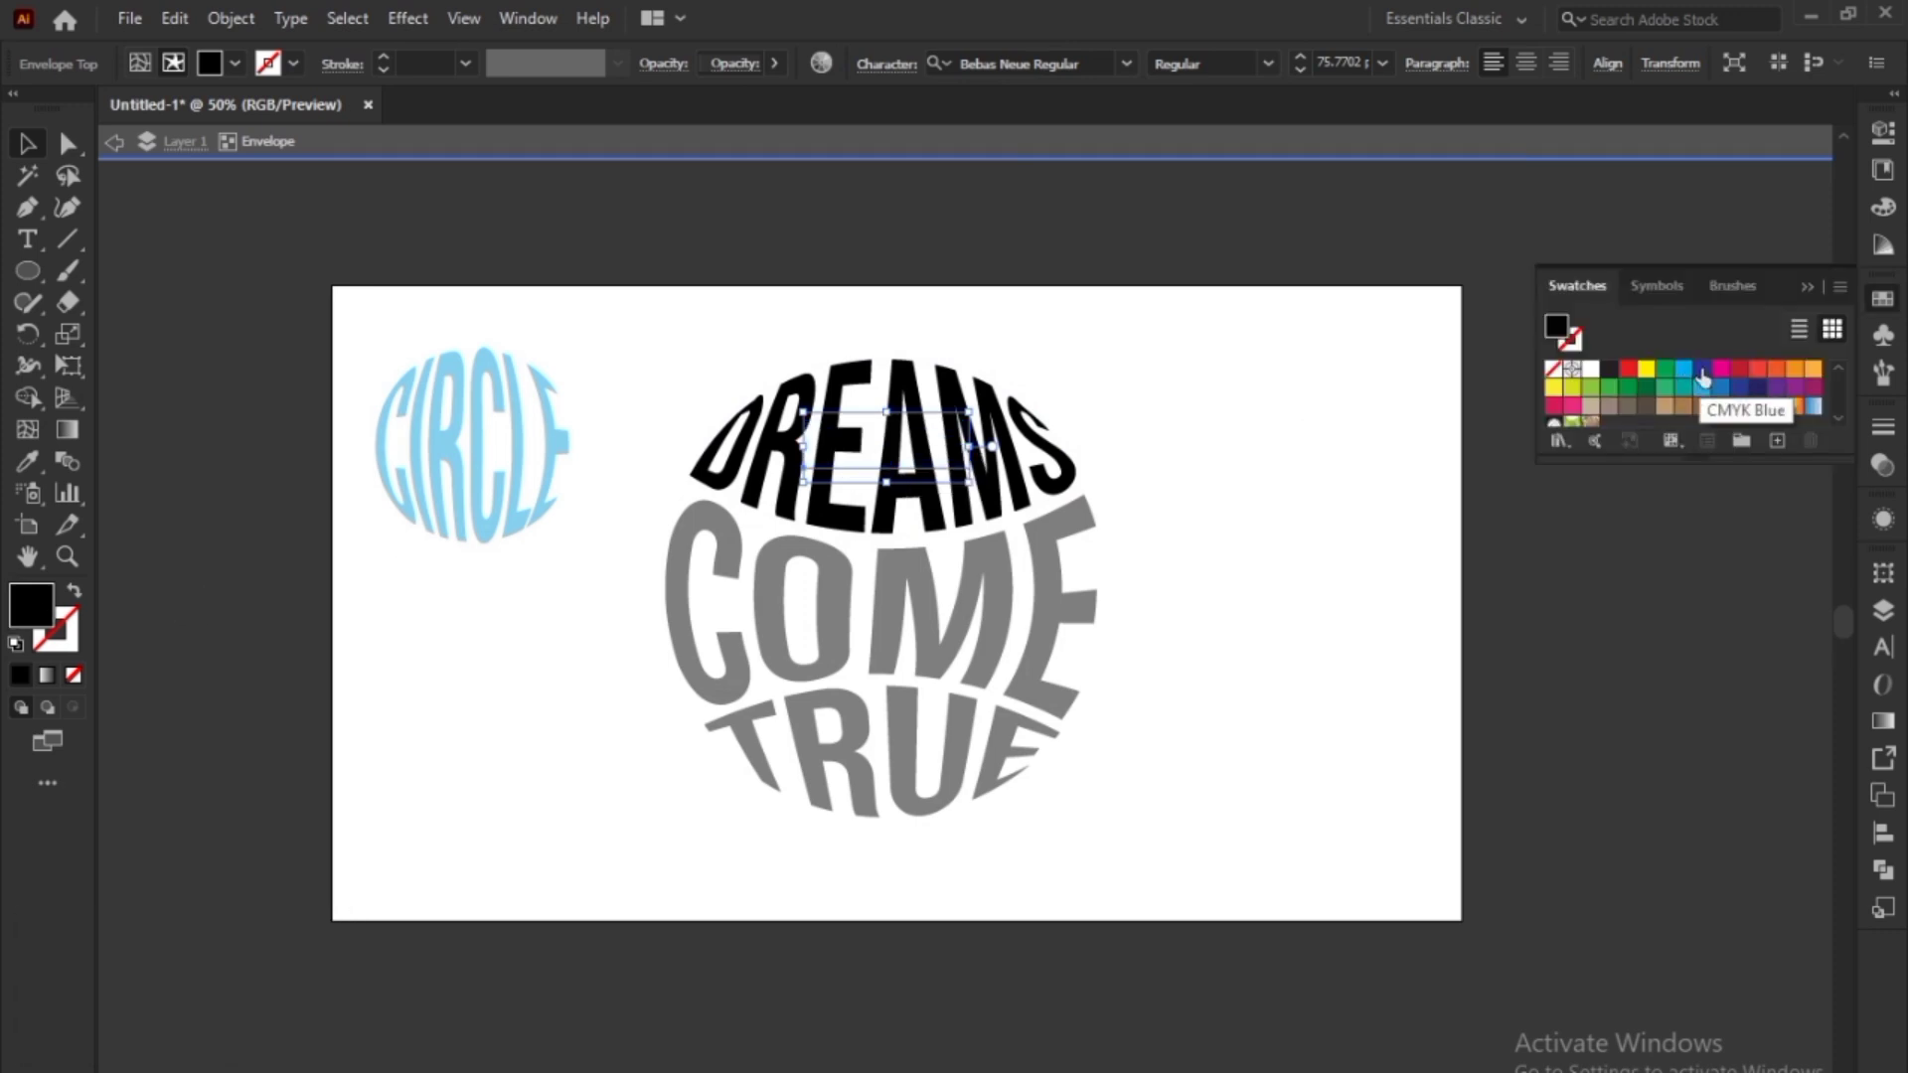
left_click(1703, 369)
double_click(1238, 572)
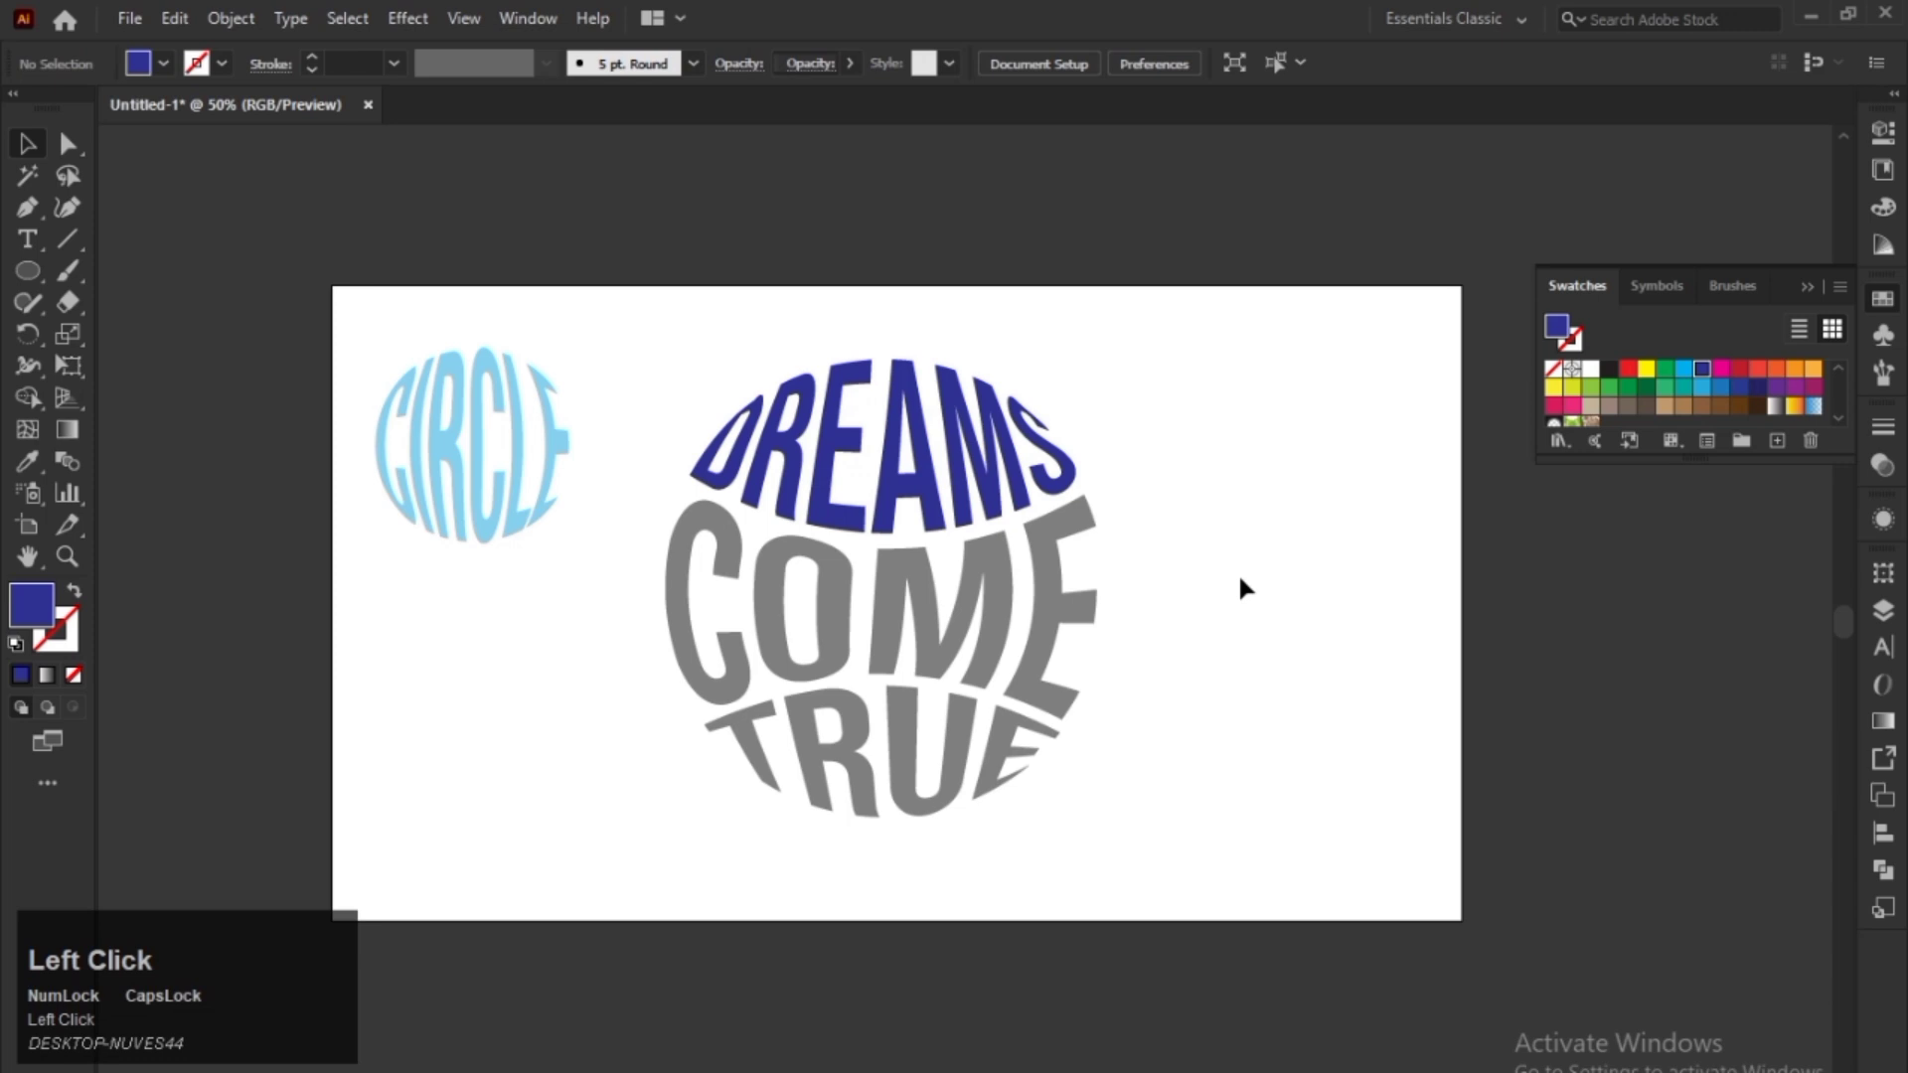
- Fill the text inside the COME envelope with a dark red swatch, leave isolation mode and collapse the swatches
left_click(1047, 606)
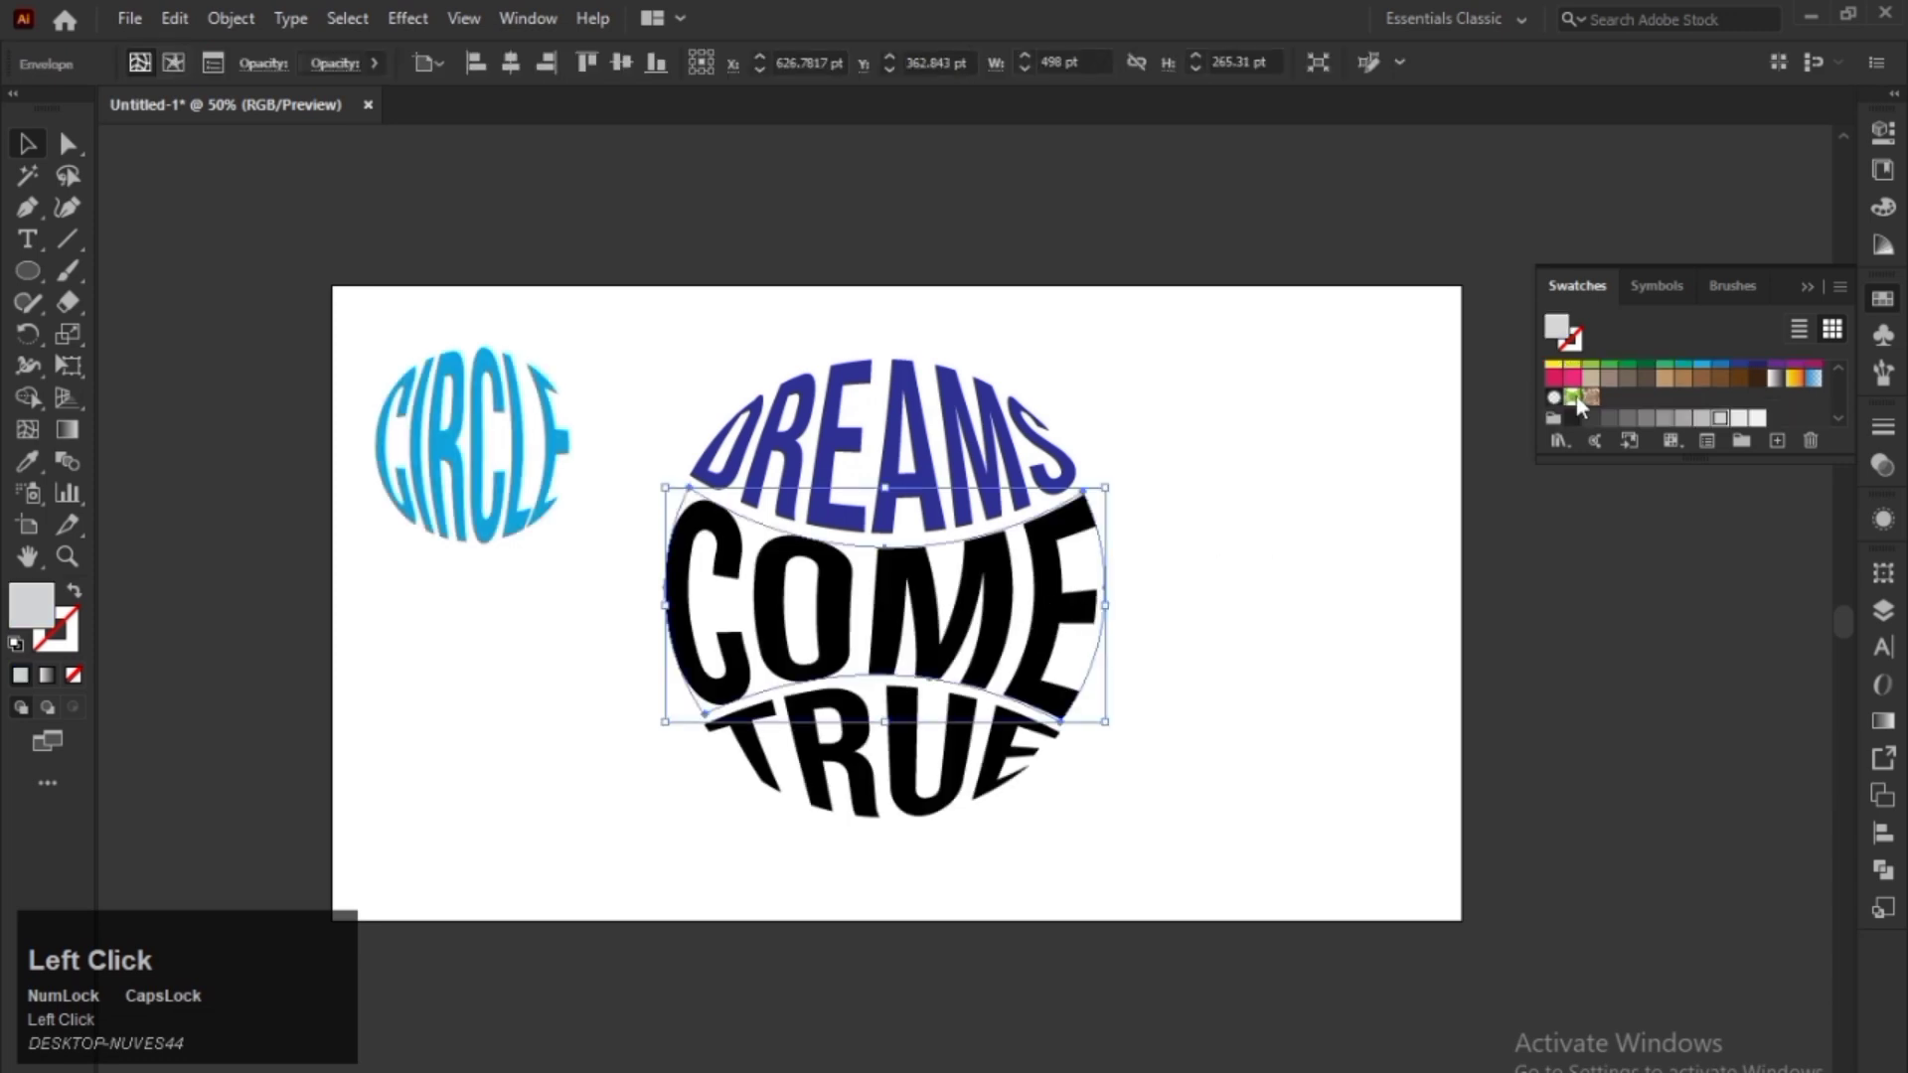
scroll(1654, 402, "up", 2)
left_click(1662, 371)
double_click(970, 613)
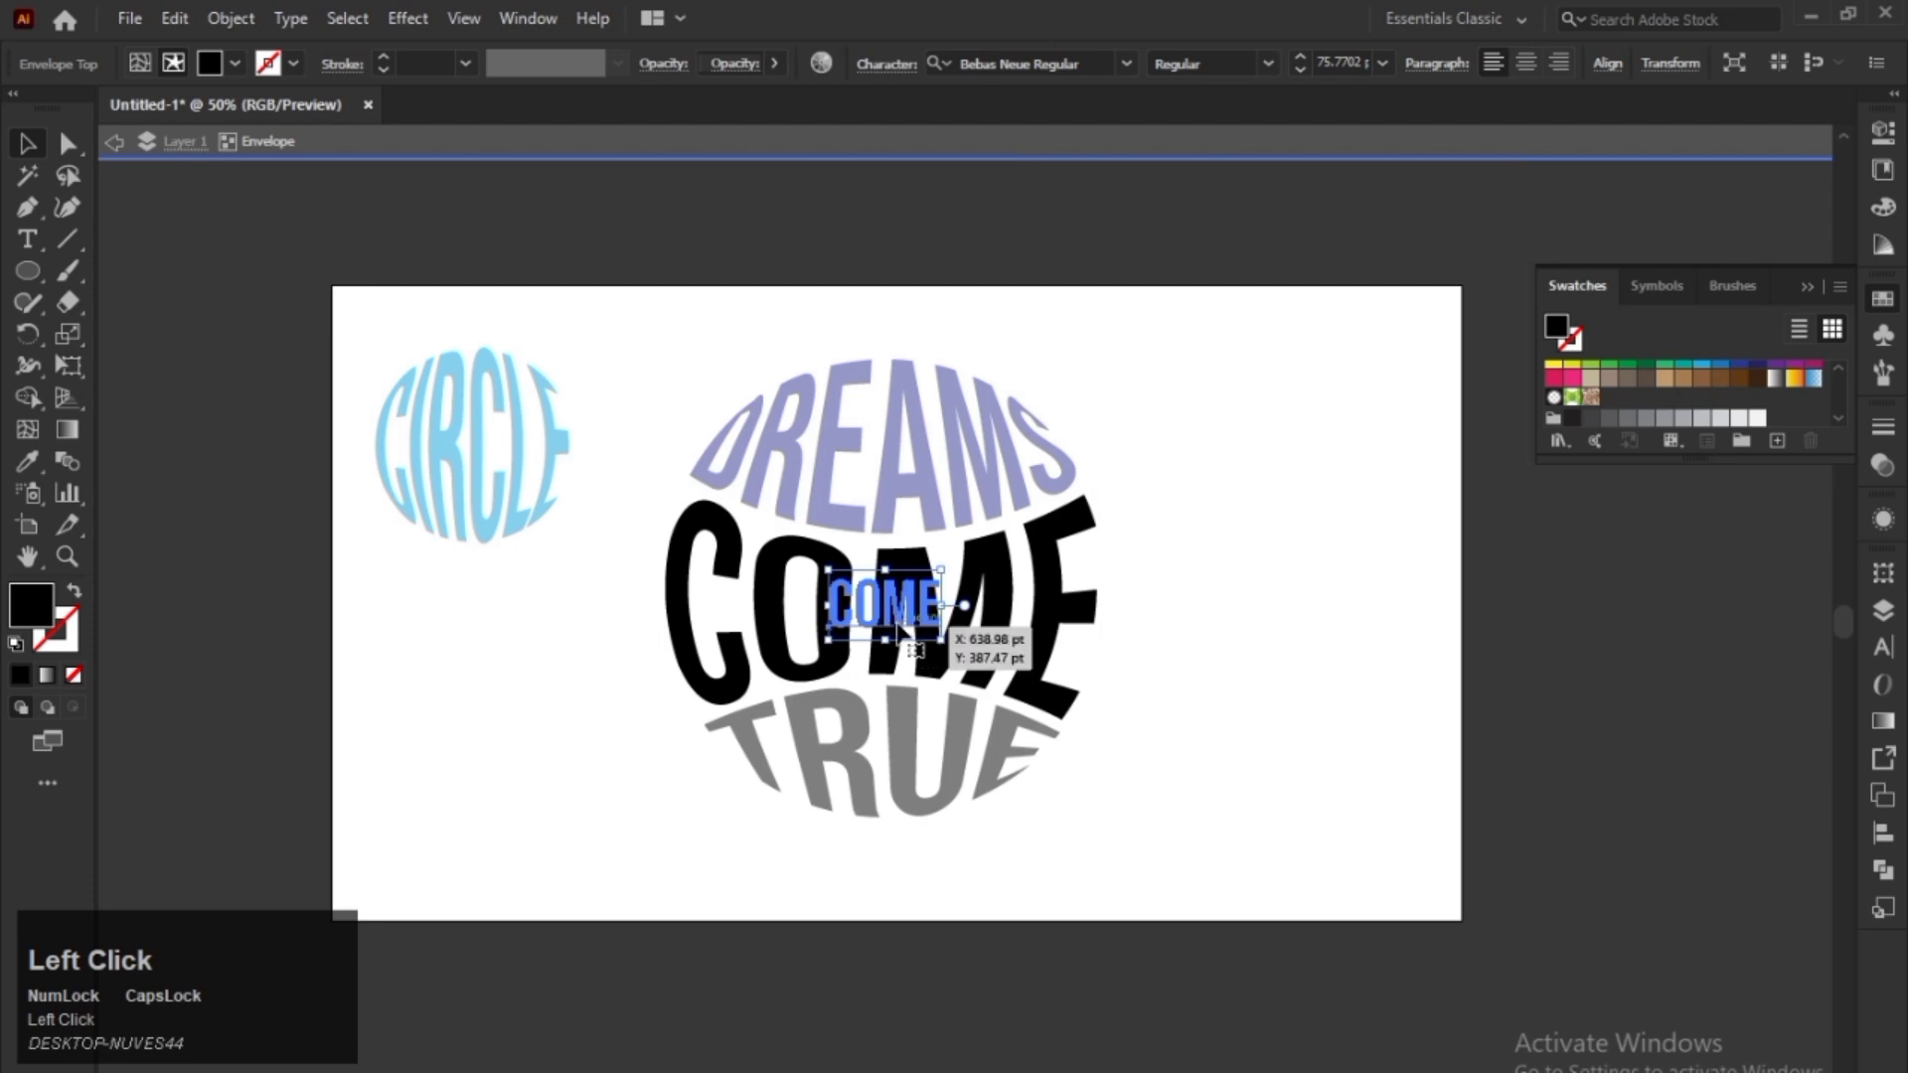
scroll(1751, 395, "up", 2)
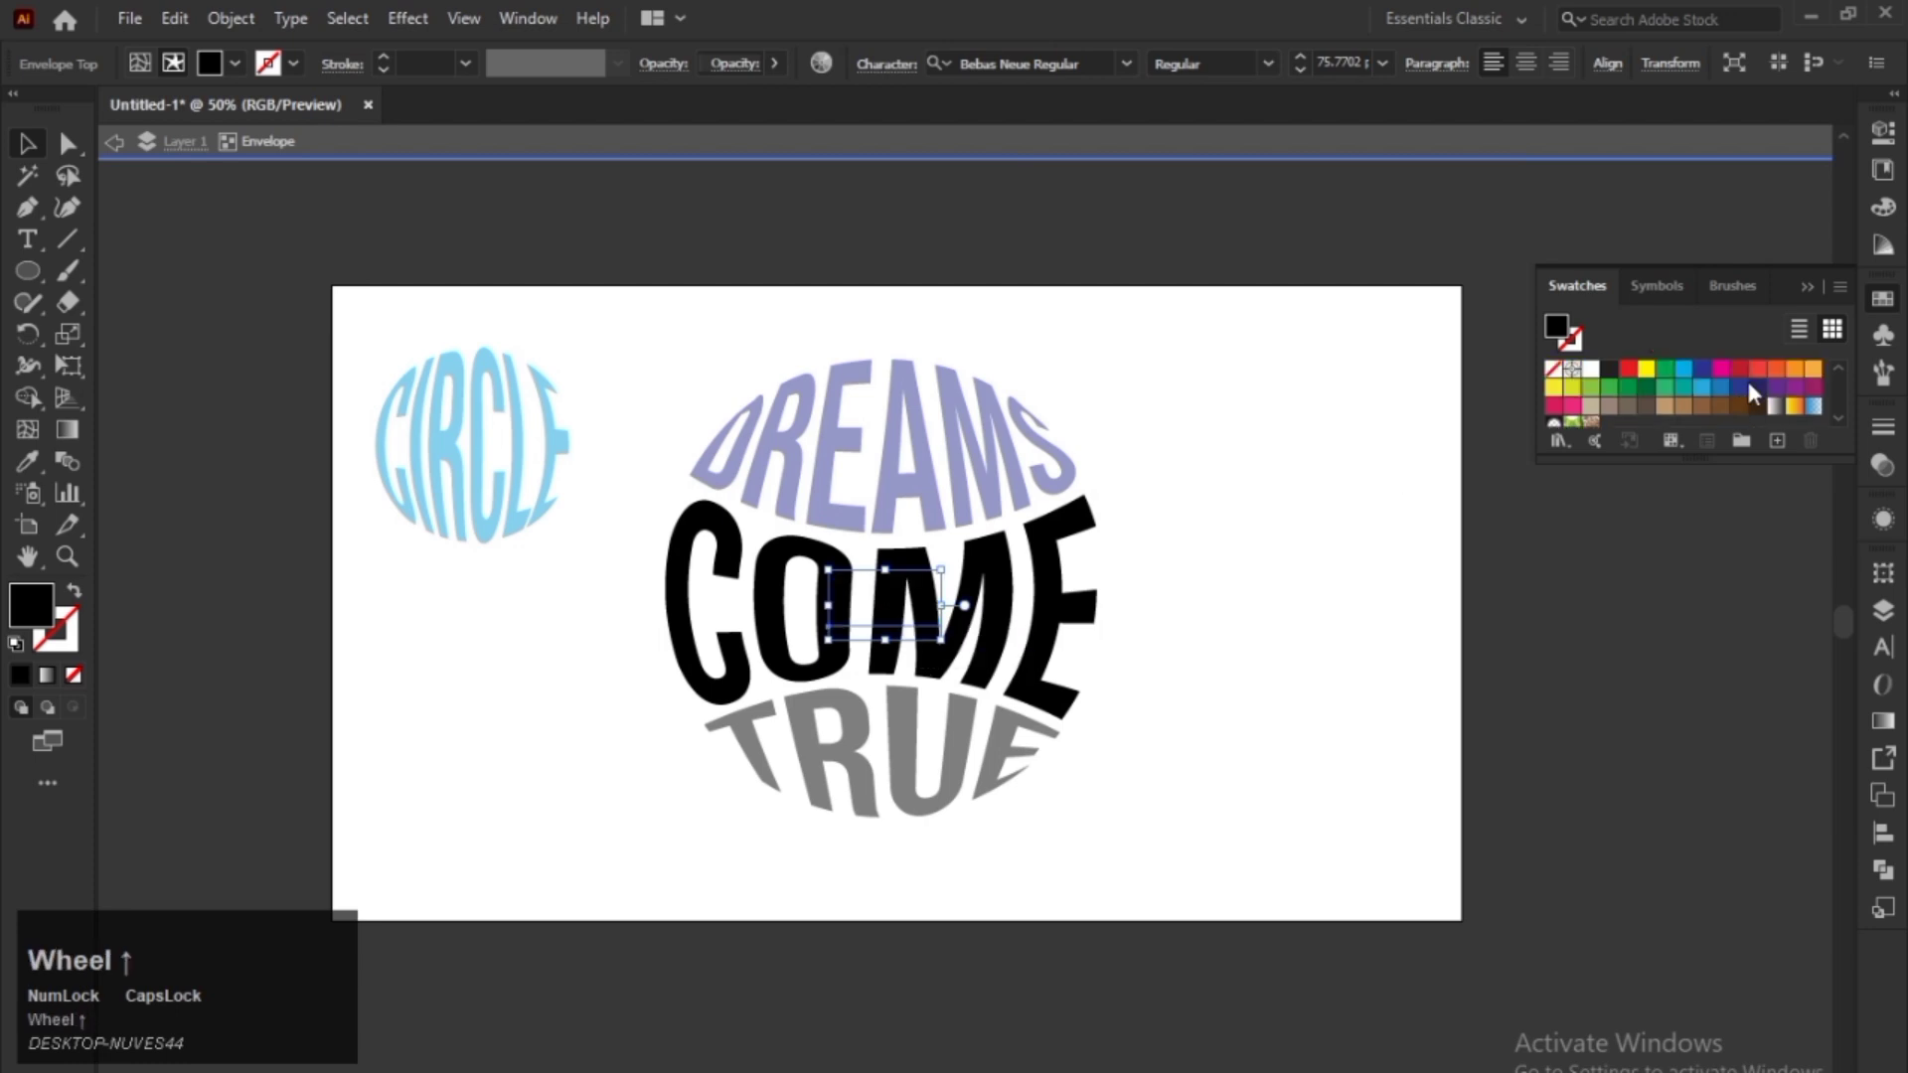
left_click(1739, 369)
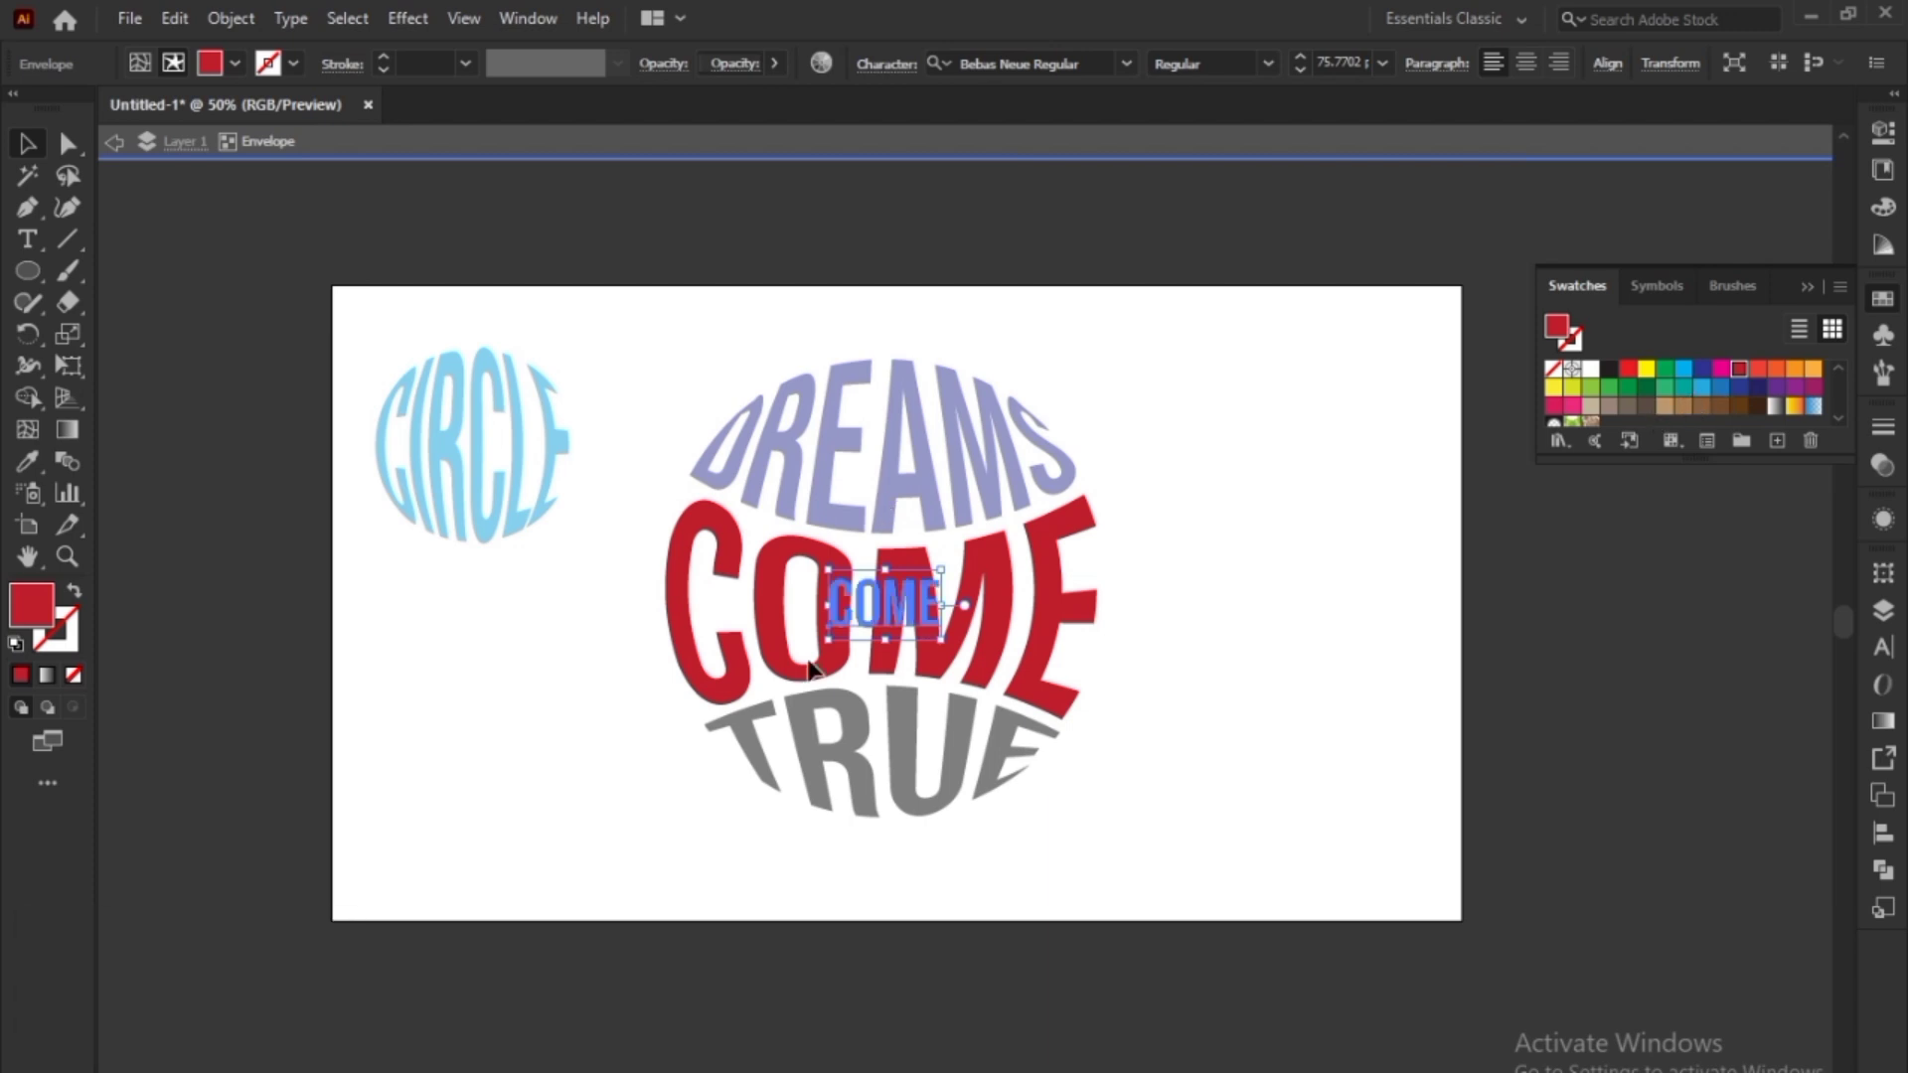
left_click(1287, 617)
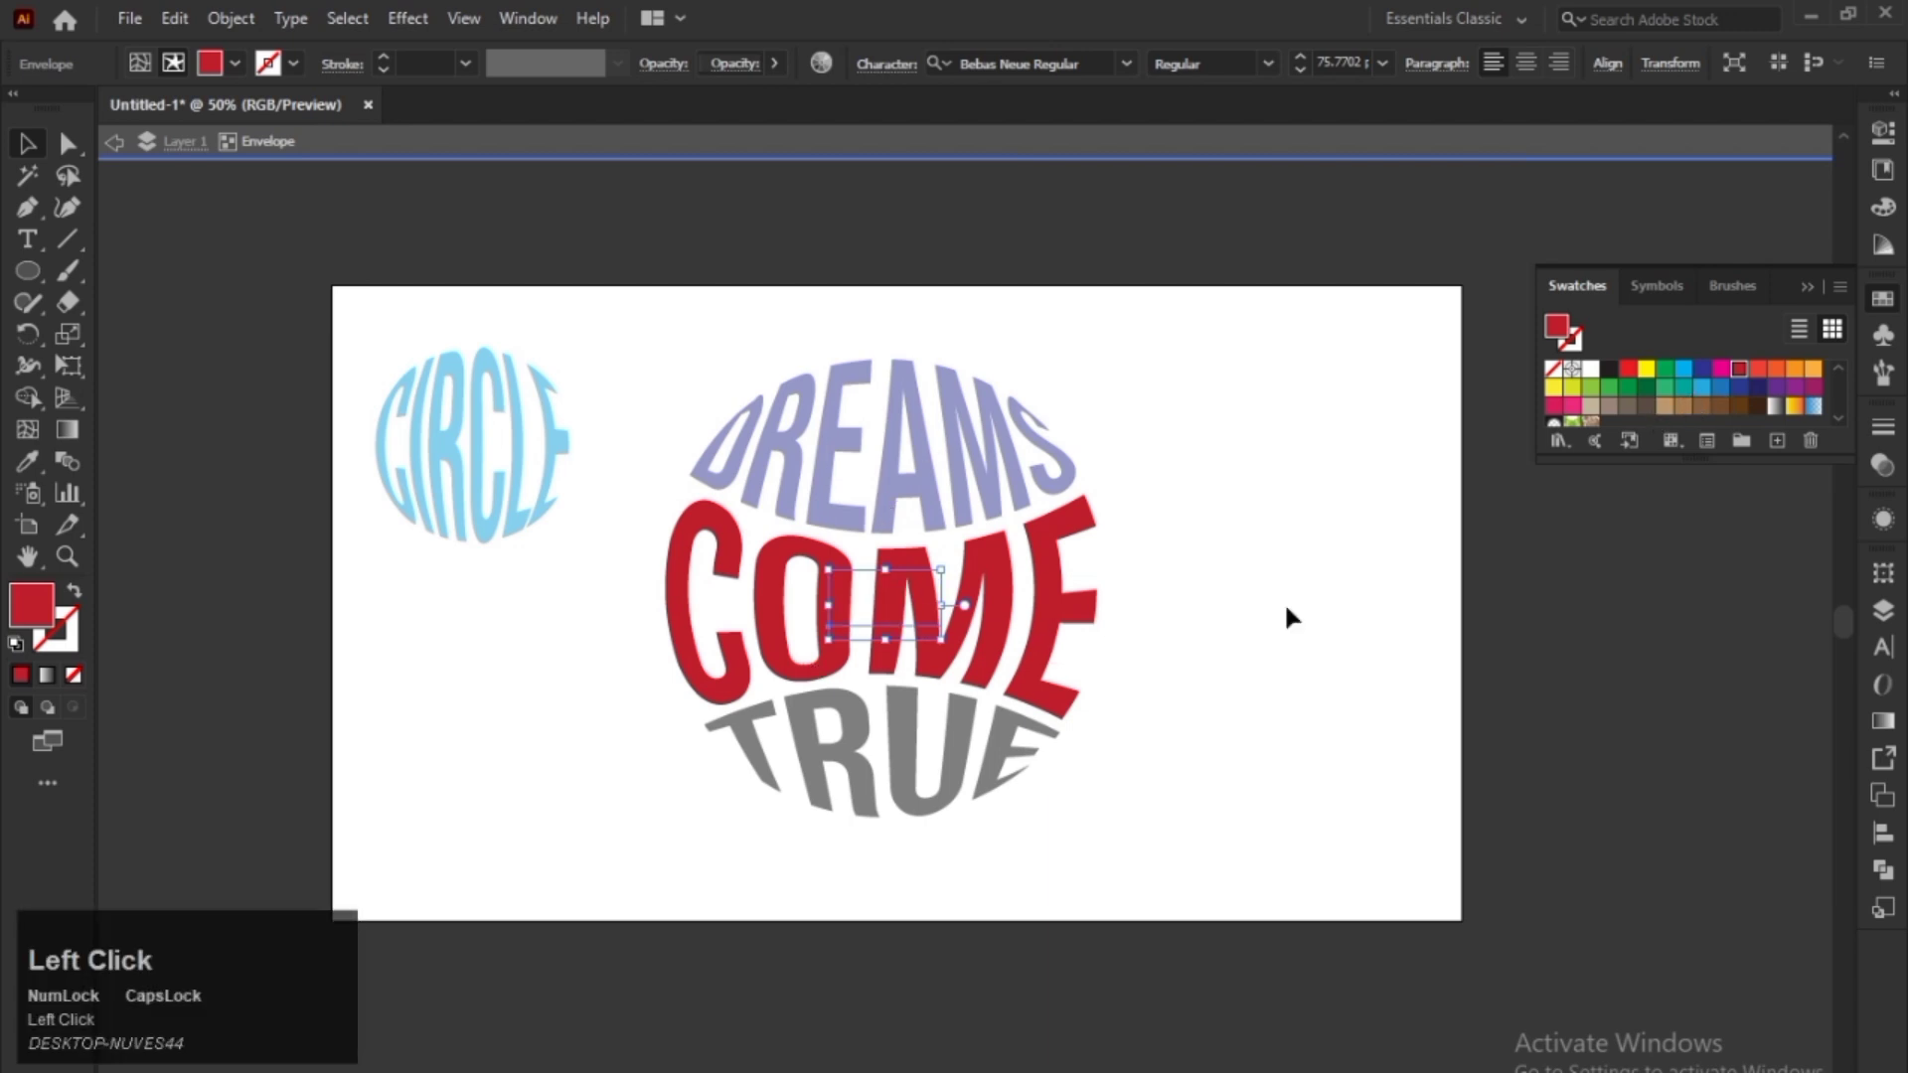
double_click(1120, 621)
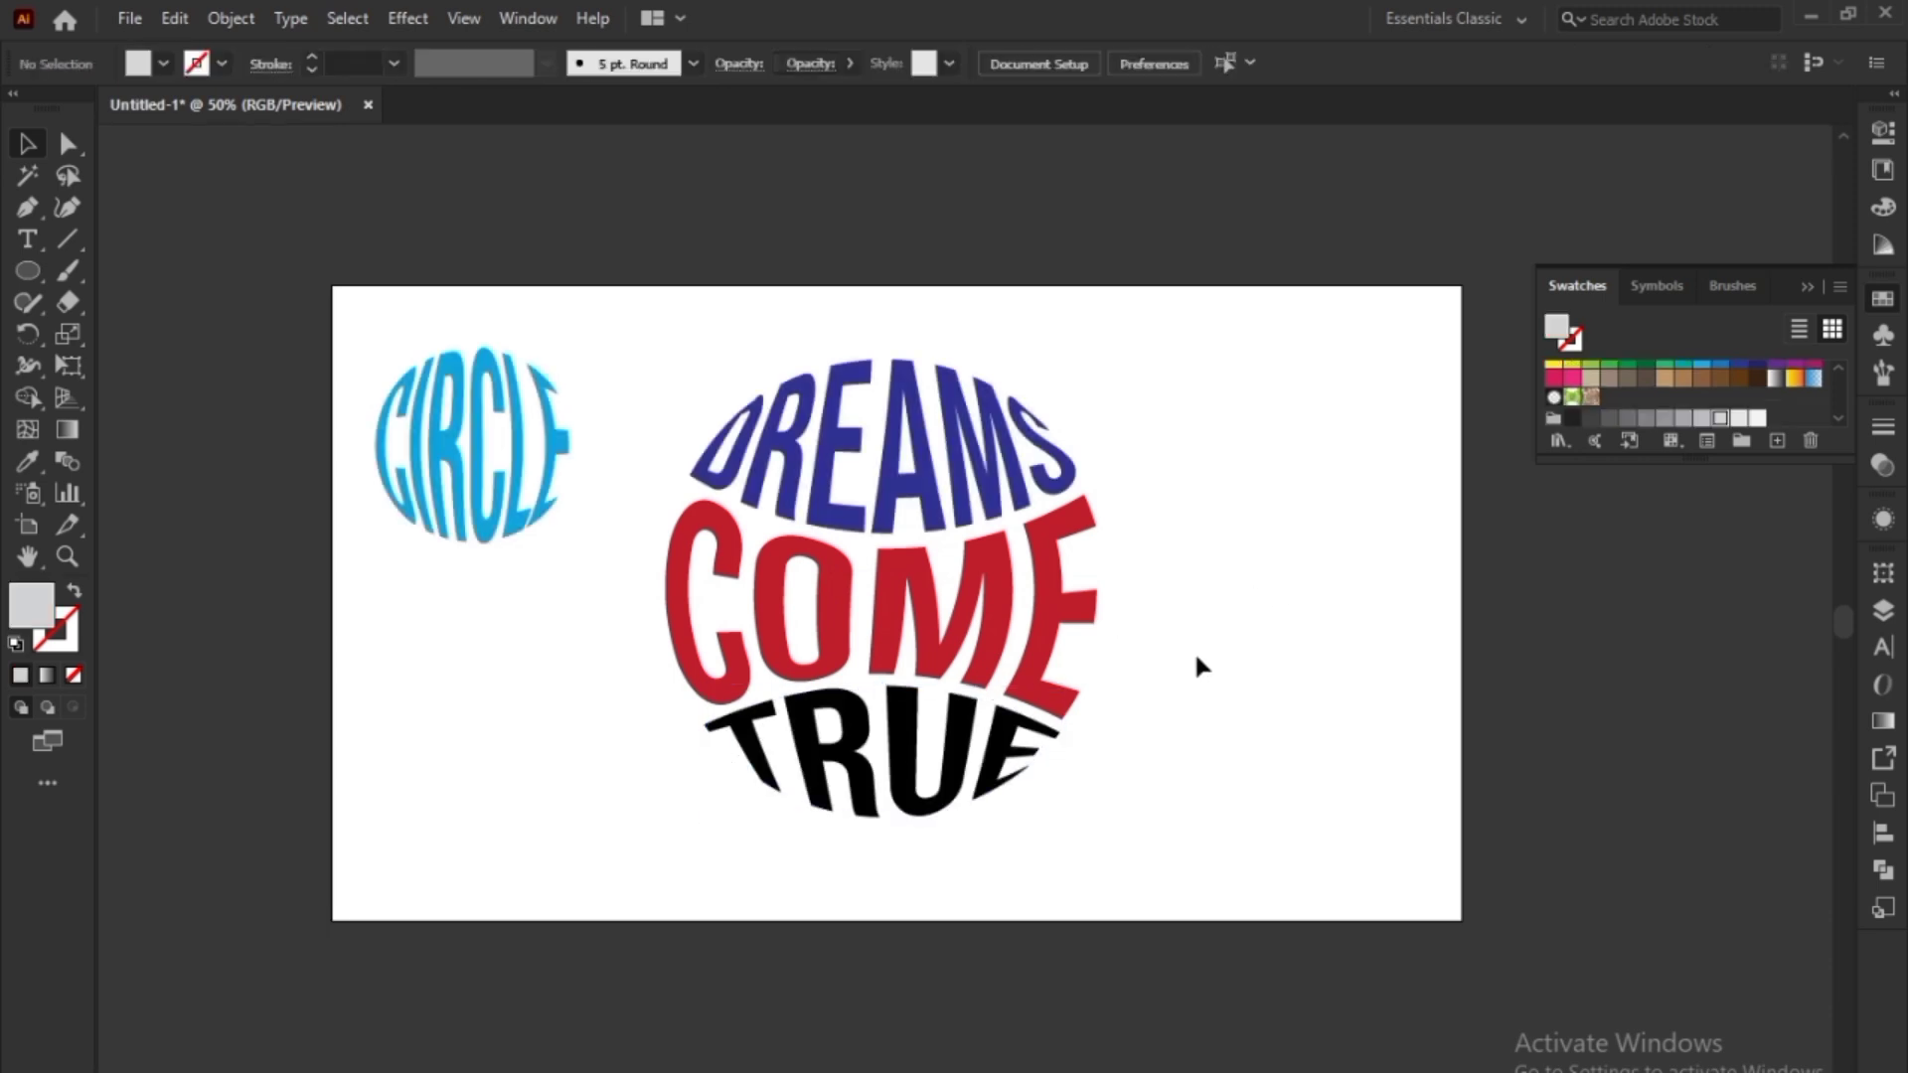
left_click(1807, 286)
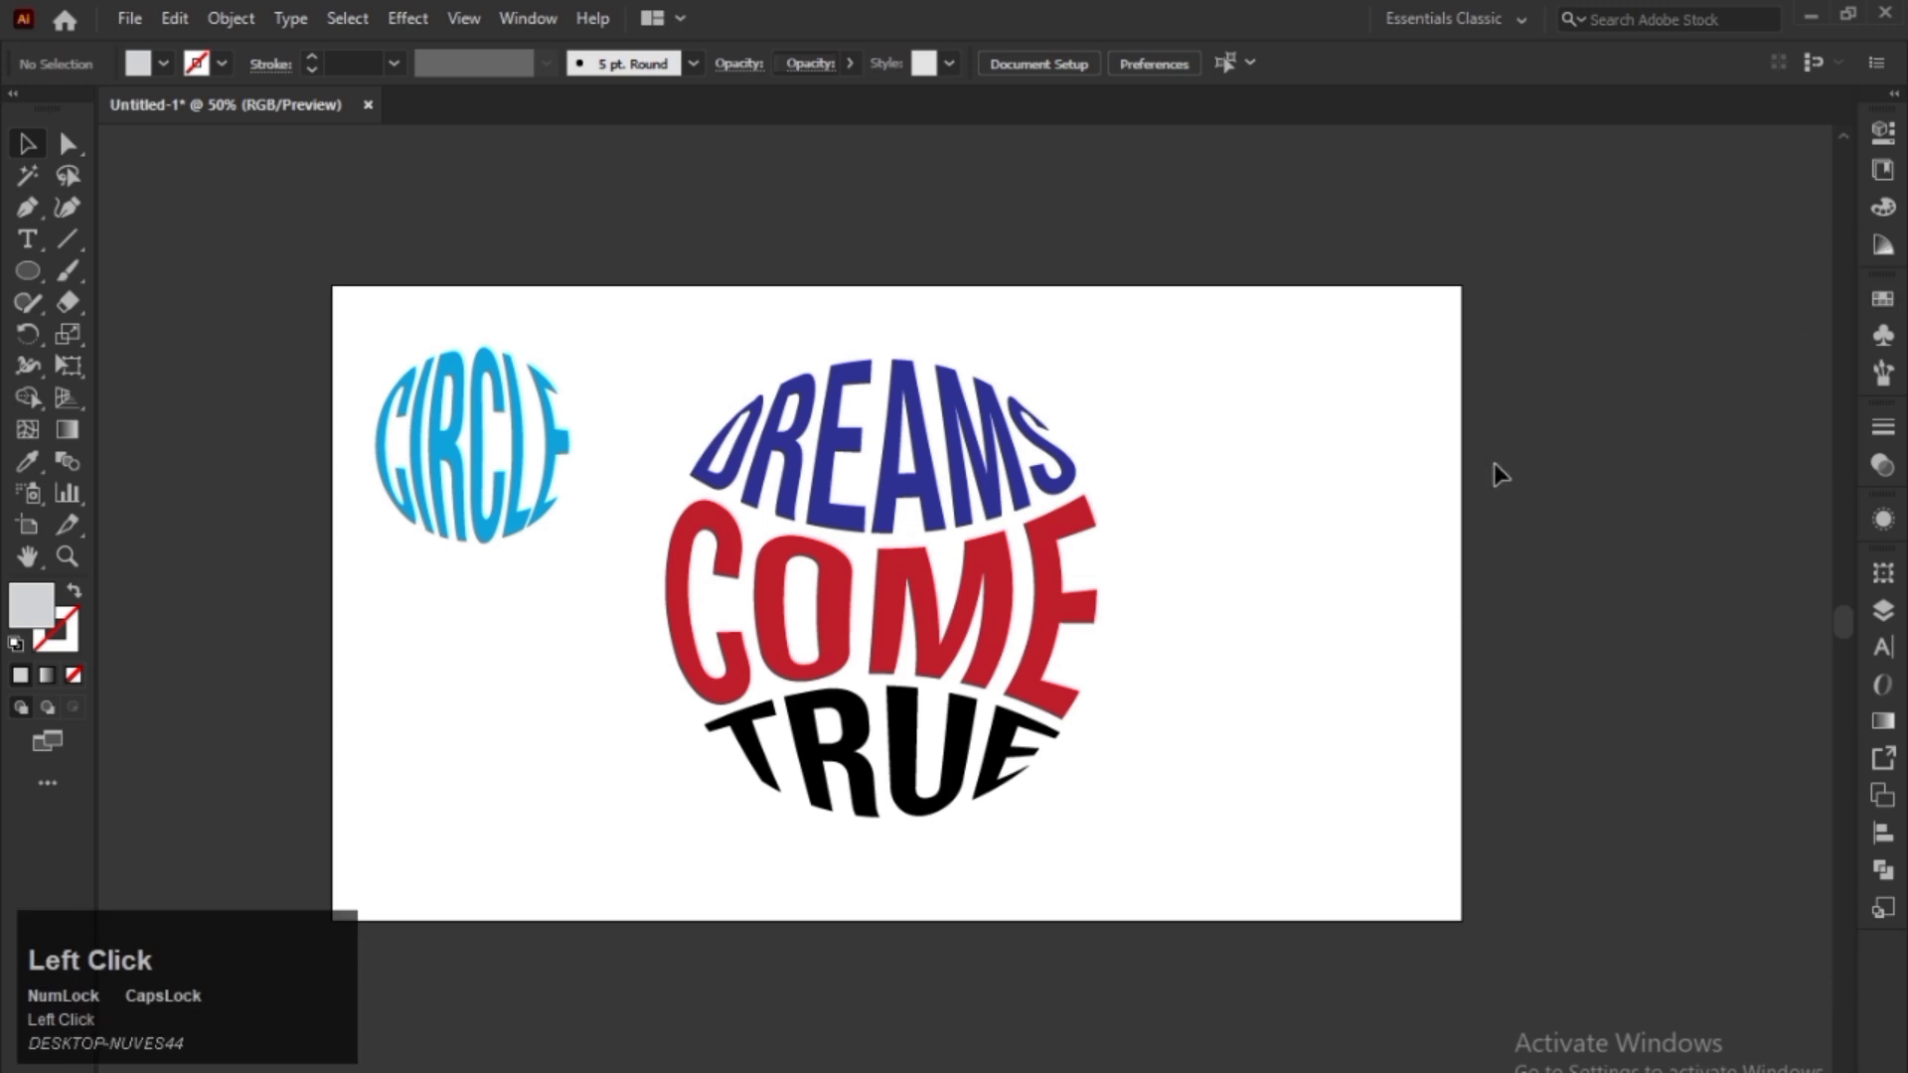